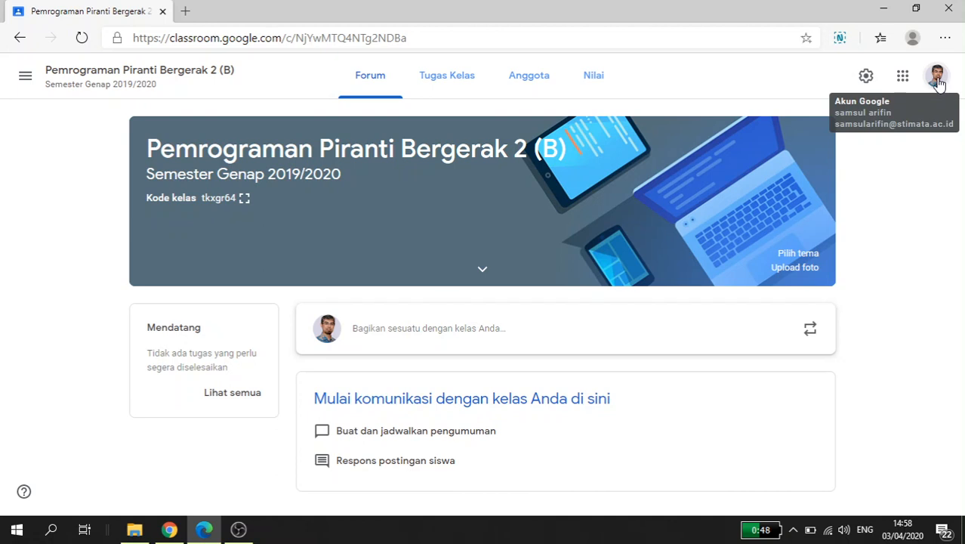
Step: Check the domain of the signed-in Google account's e-mail address in the account details
left_click(937, 77)
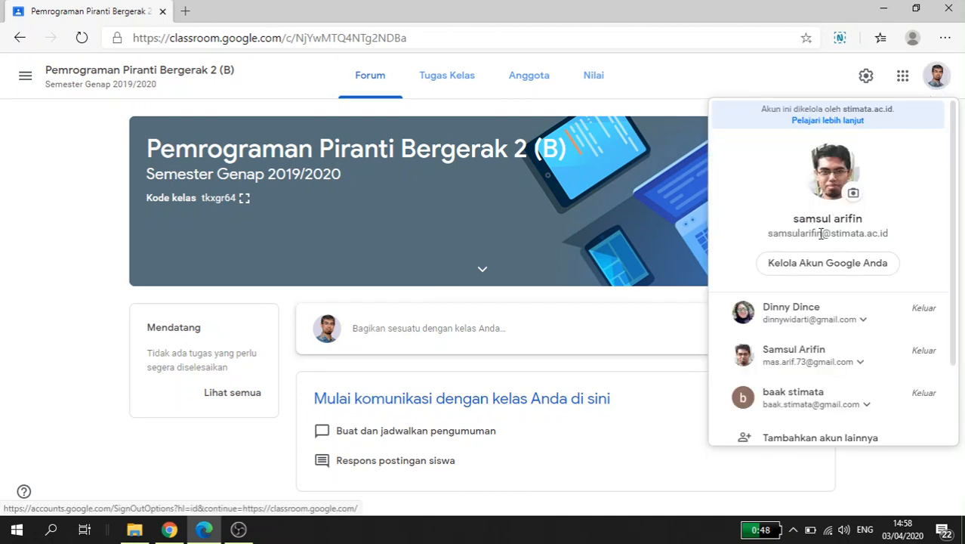
left_click_drag(831, 234, 899, 237)
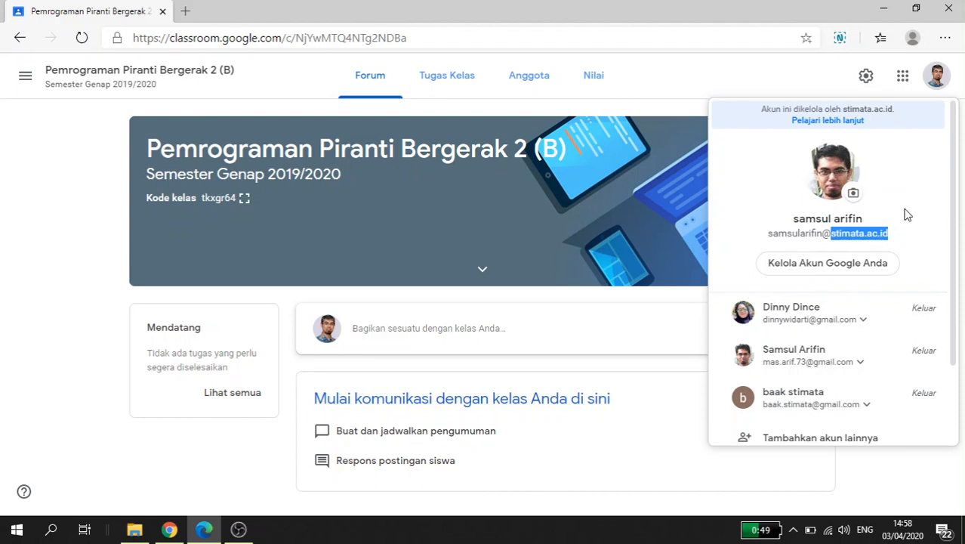
left_click(825, 85)
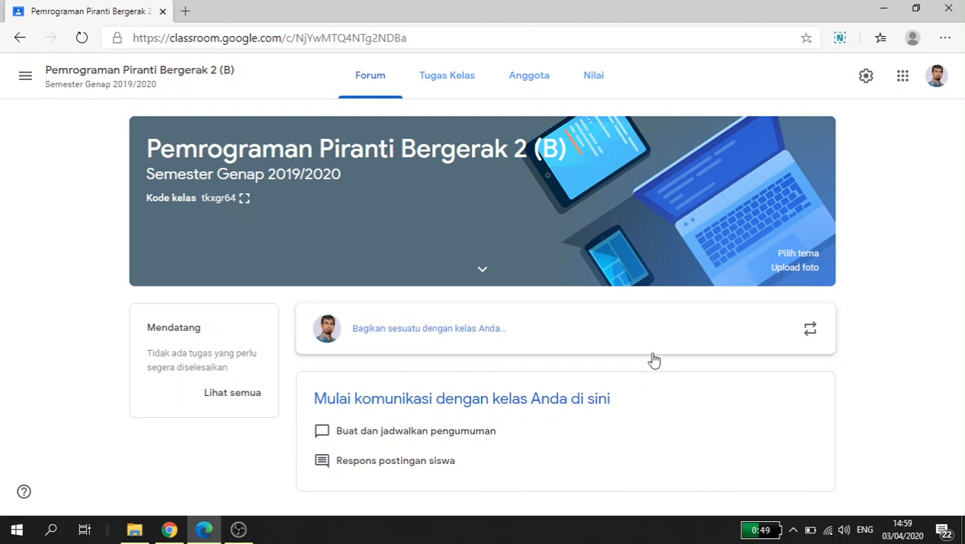
Step: Create a new quiz assignment (Tugas kuis) in the class's classwork and dismiss the rubric introduction
left_click(447, 79)
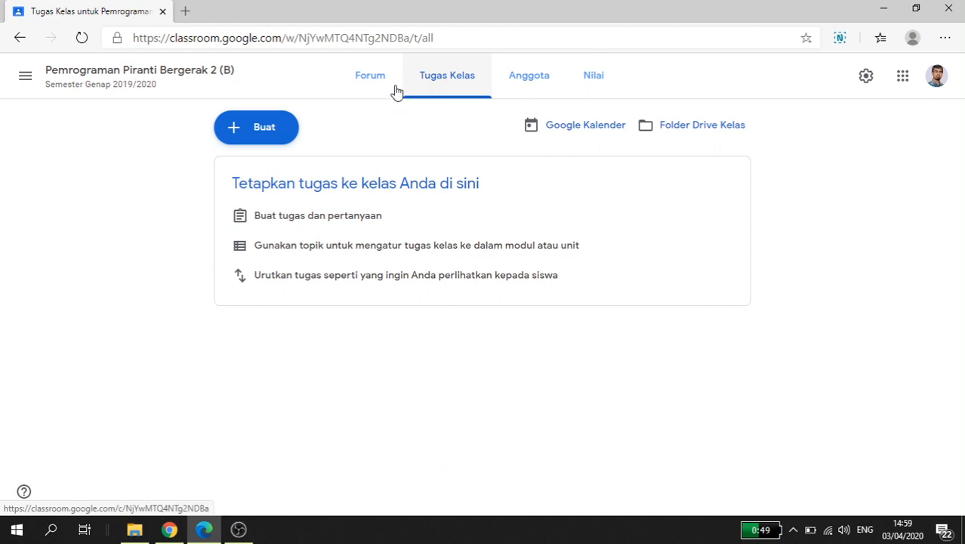
left_click(239, 127)
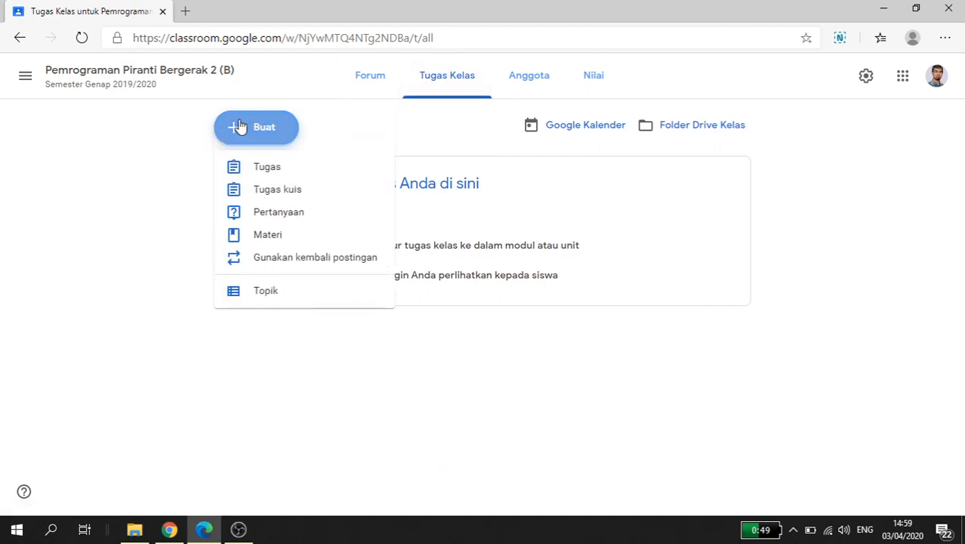
left_click(278, 190)
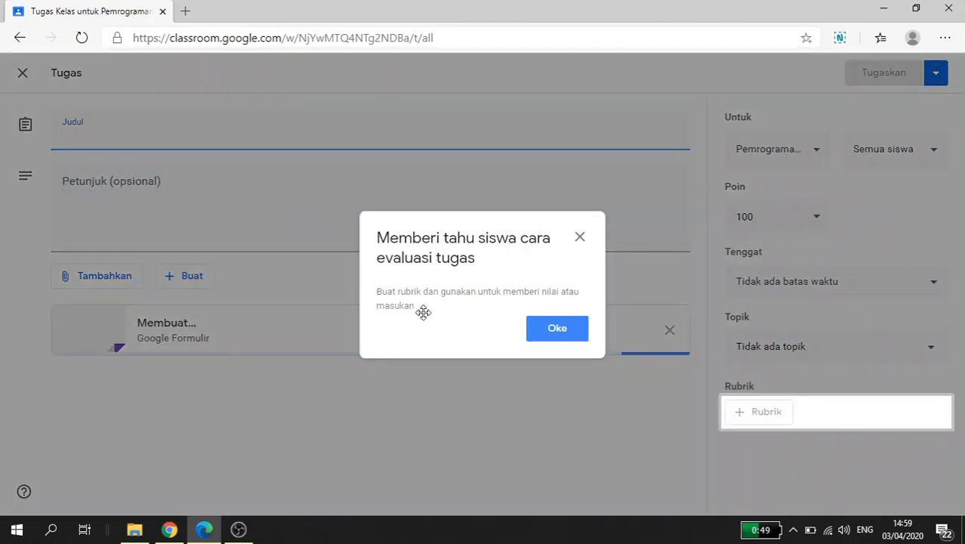
left_click(556, 329)
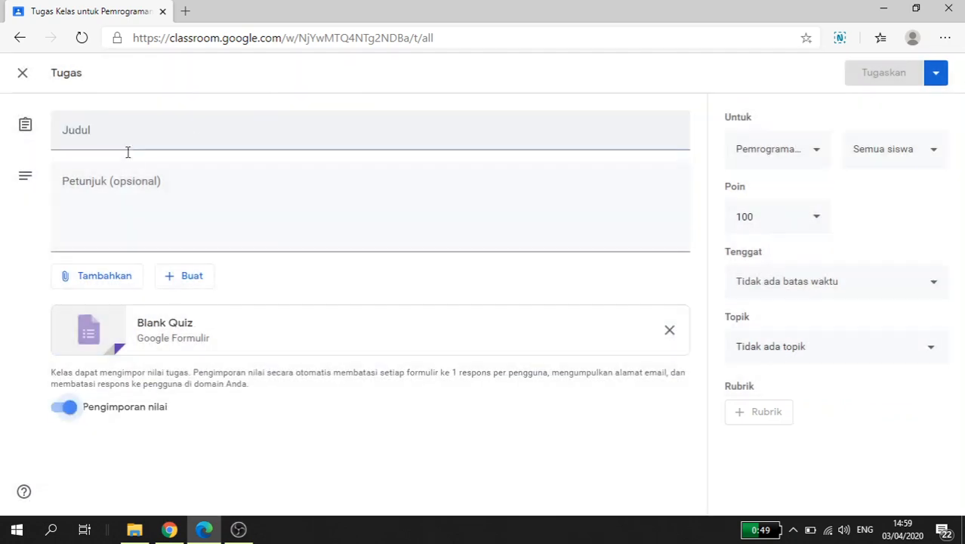
Step: Title the assignment "UTS Pemrograman Piranti Bergerak 2 - Kelas B"
left_click(114, 132)
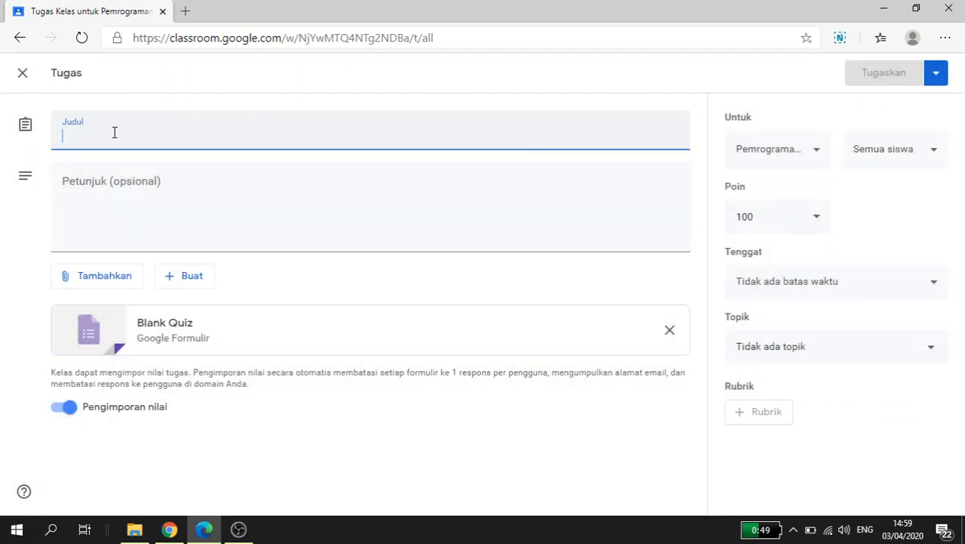
type("UTS ")
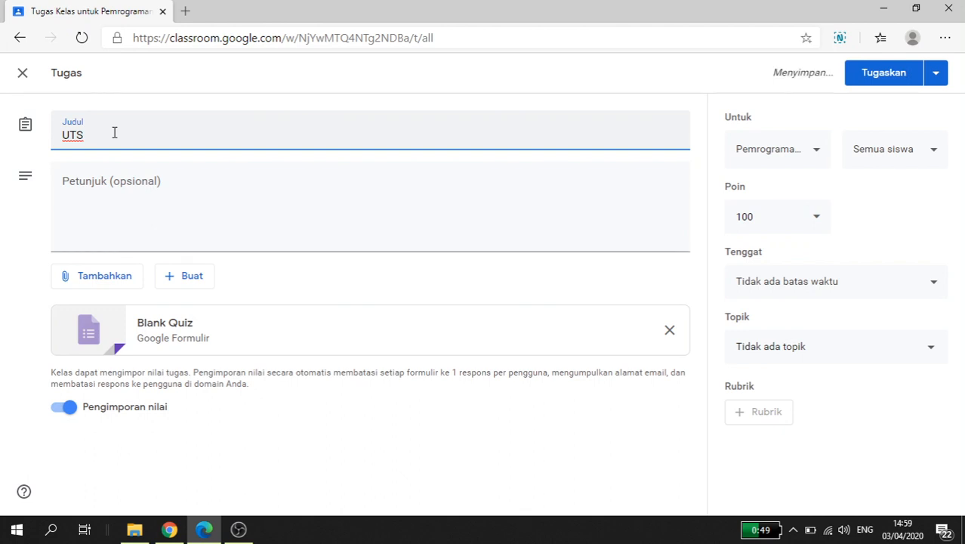
type("Piran")
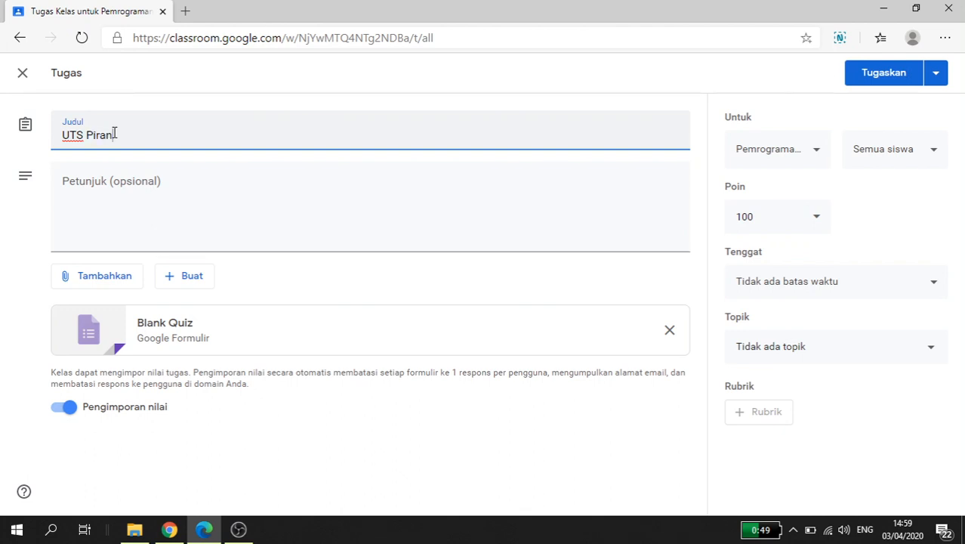
key("BackSpace")
key("BackSpace")
key("BackSpace")
key("BackSpace")
type("emrograman P")
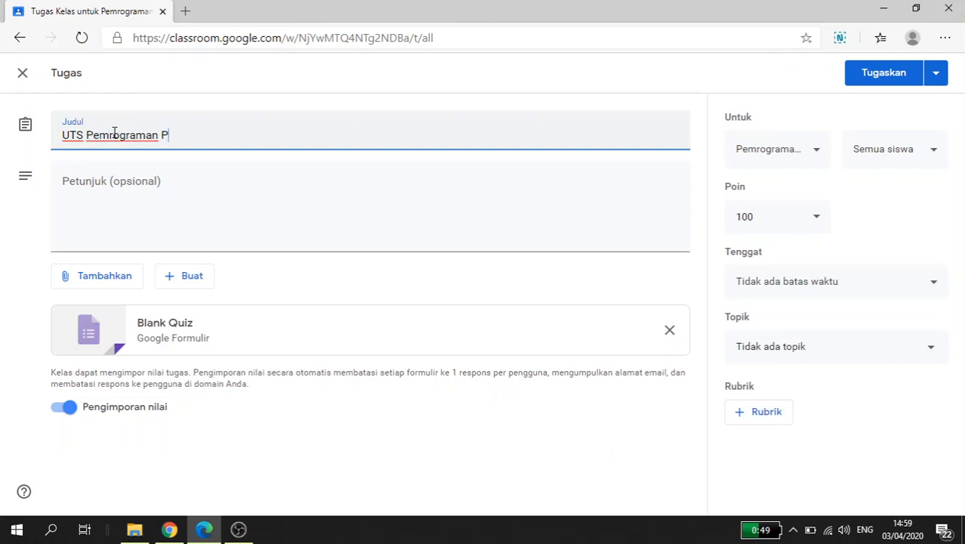
type("iranti bergerak 2")
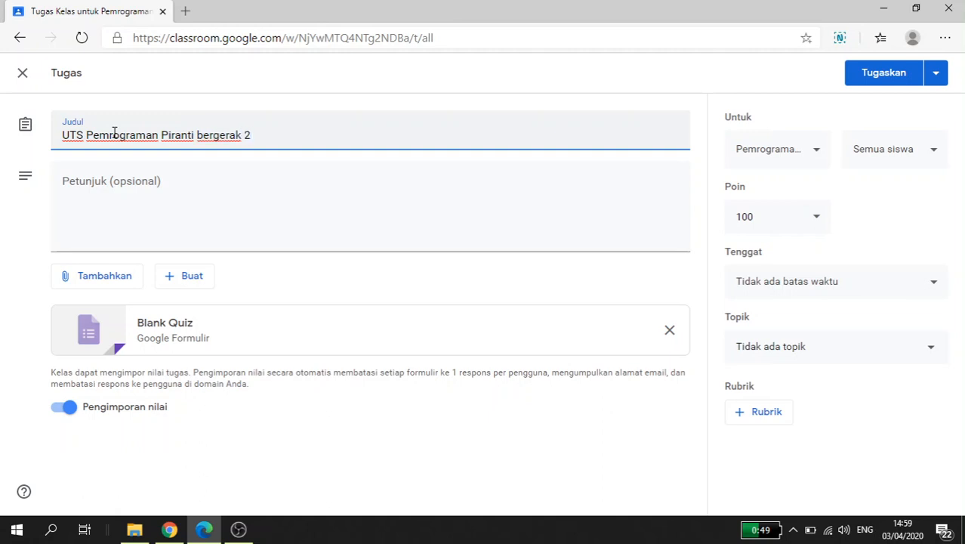
left_click(201, 141)
key("Delete")
type("B")
left_click(287, 129)
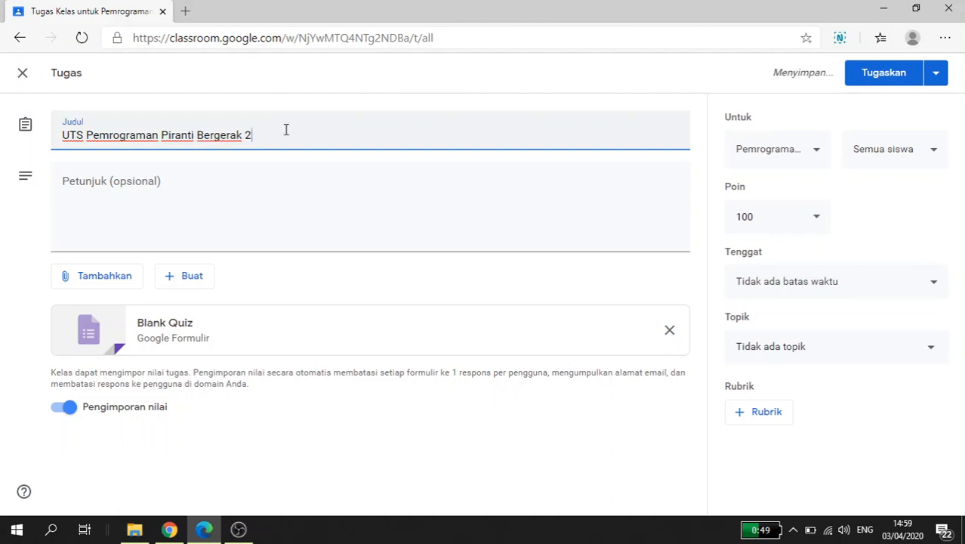
type("- Kelas B")
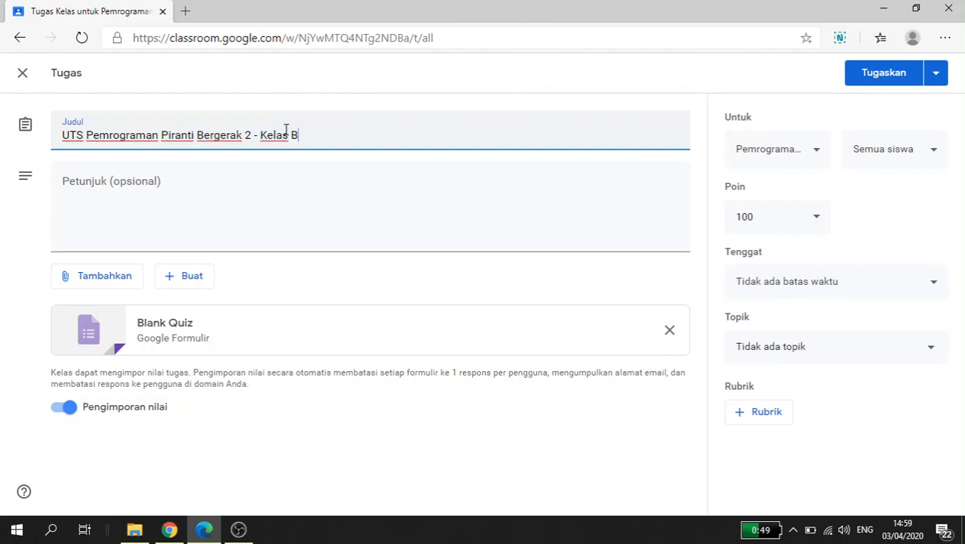
Step: Enter "SOAL UJIAN TENGAH SEMESTER GENAP 2019/2020" as the first line of the assignment instructions
left_click(119, 185)
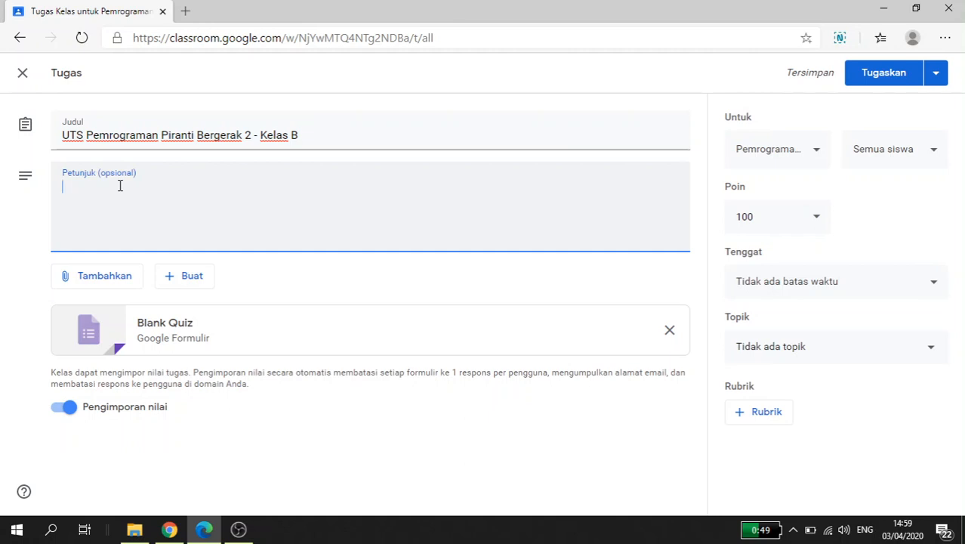
type("SOAL U")
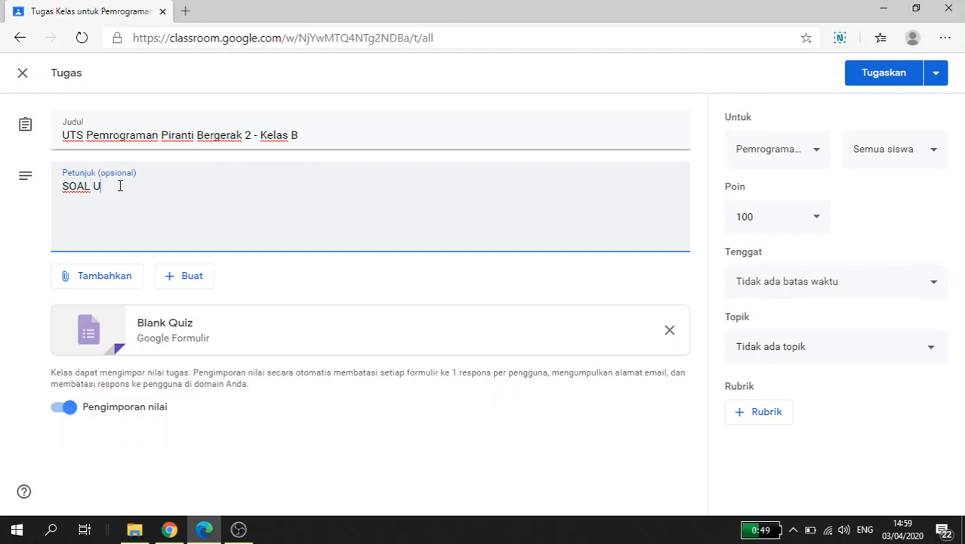
type("JIAN TENGAH SEMESTER GEN")
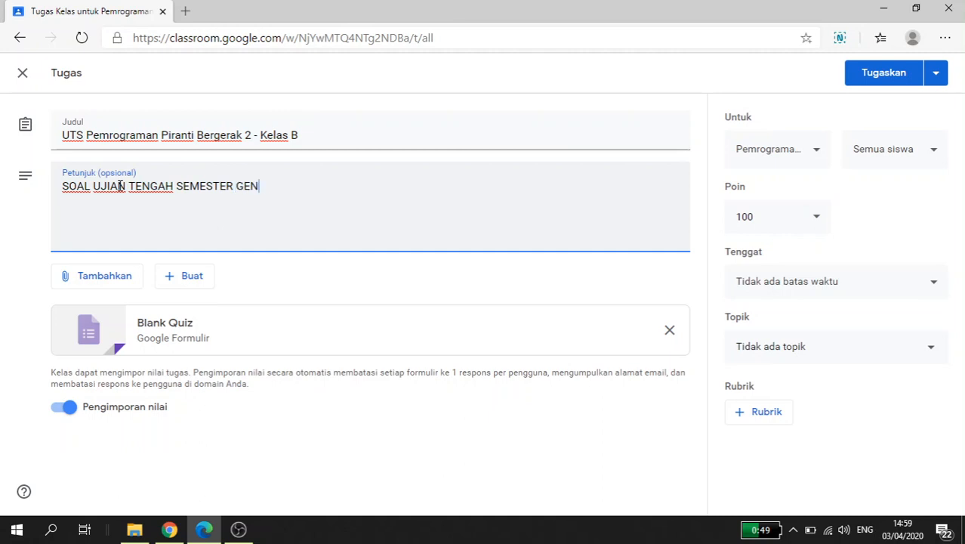
type("AP 2029")
key("BackSpace")
type("19/2020")
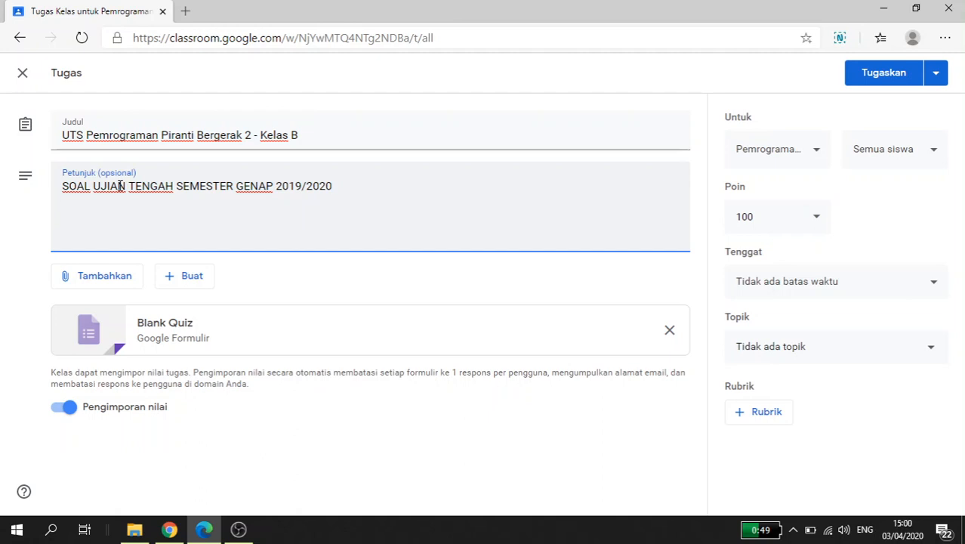
Step: Below a blank line in the instructions, add "Mata Kuliah/SKS: Pemrograman Piranti Bergerak 2/2 SKS"
key("Return")
key("Return")
type("Mata Kuliah")
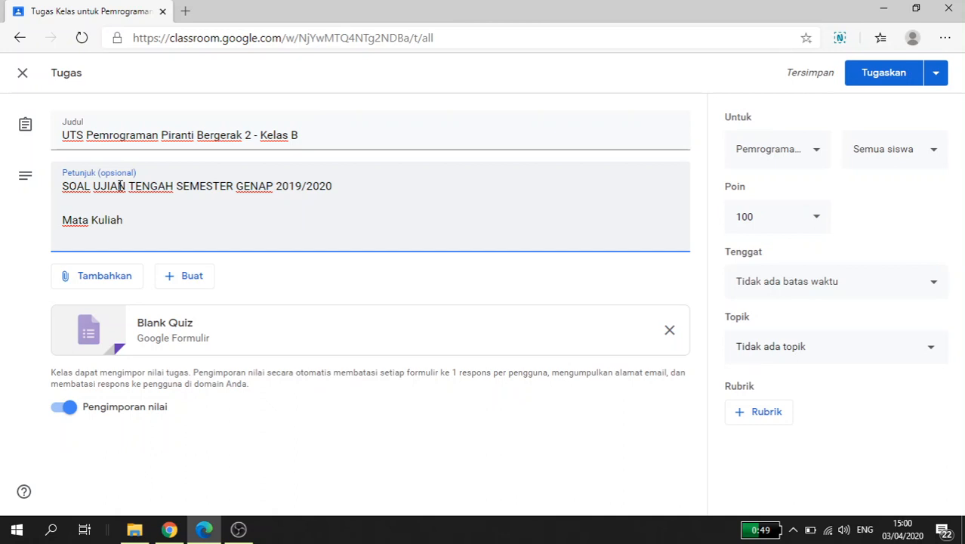
type("/SKS:")
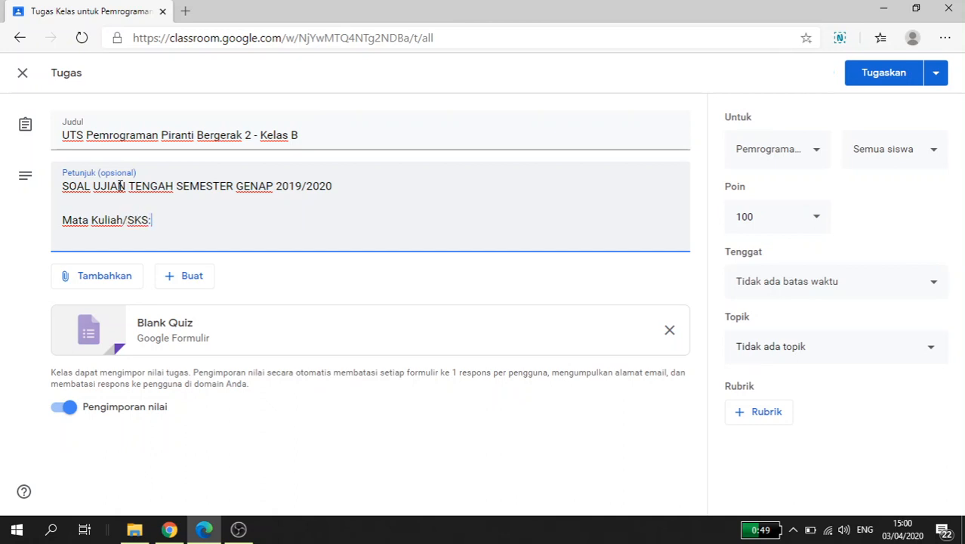
type(" Pemrograman Pi")
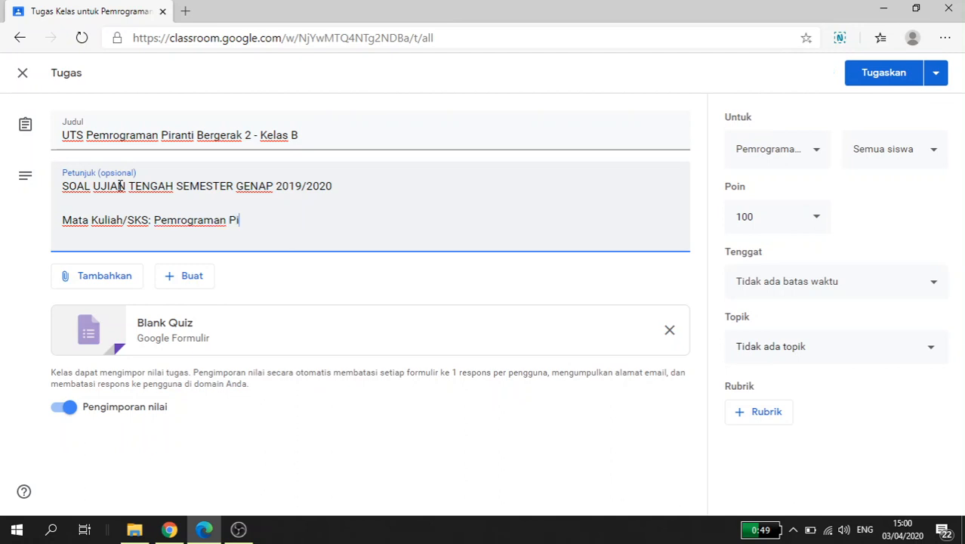
type("ranti Berkerak")
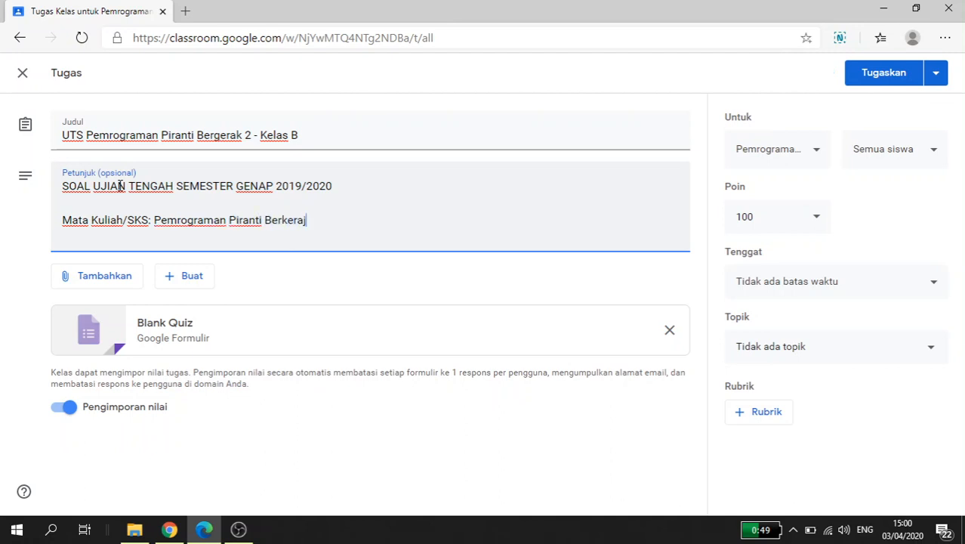
key("BackSpace")
key("BackSpace")
key("BackSpace")
key("BackSpace")
key("BackSpace")
type("gerak 2")
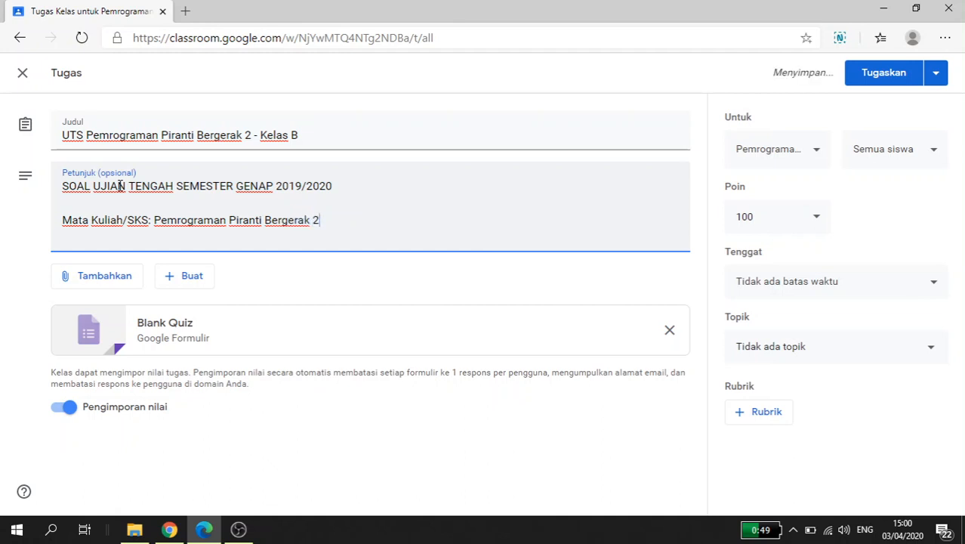
type("/2 SKS ")
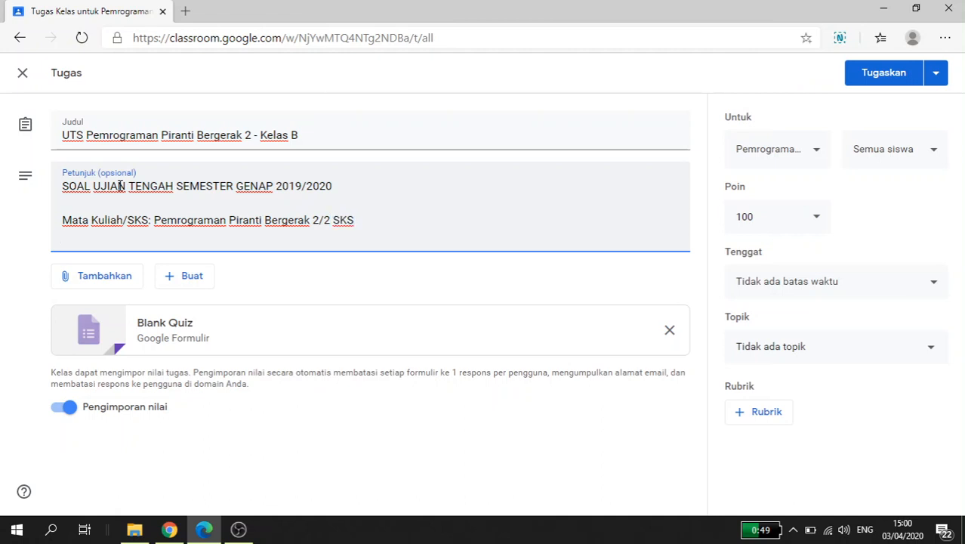
type("Prodi/Kelas:")
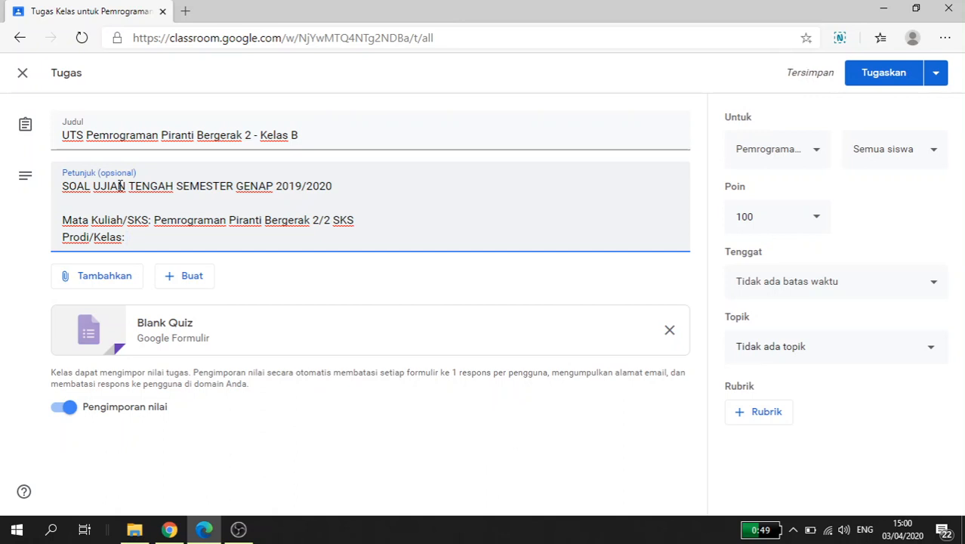
Step: Add the instruction line "Prodi/Kelas: S-1 Teknologi Informasi B dan S-1 Sistem Informasi B" under the course line
type("S-1 Tekno")
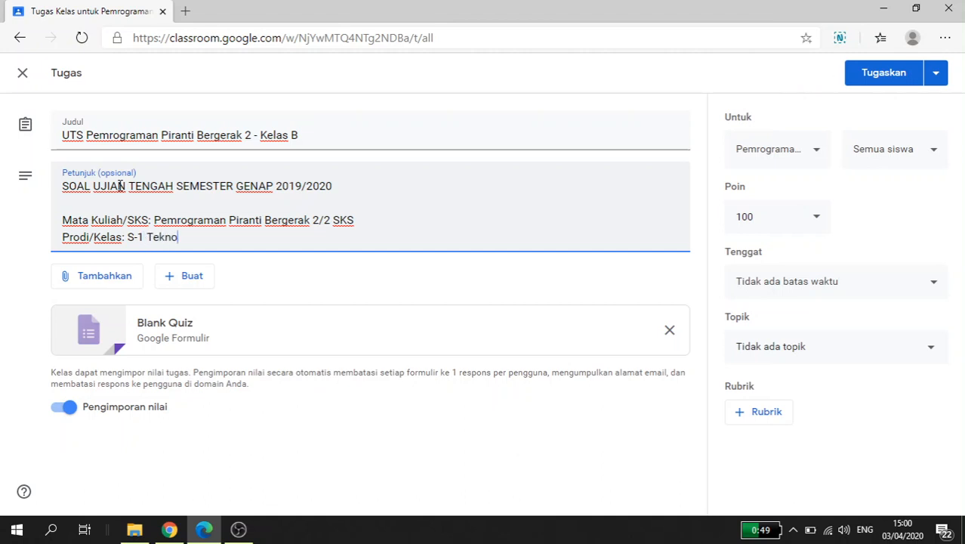
type("logi Informas")
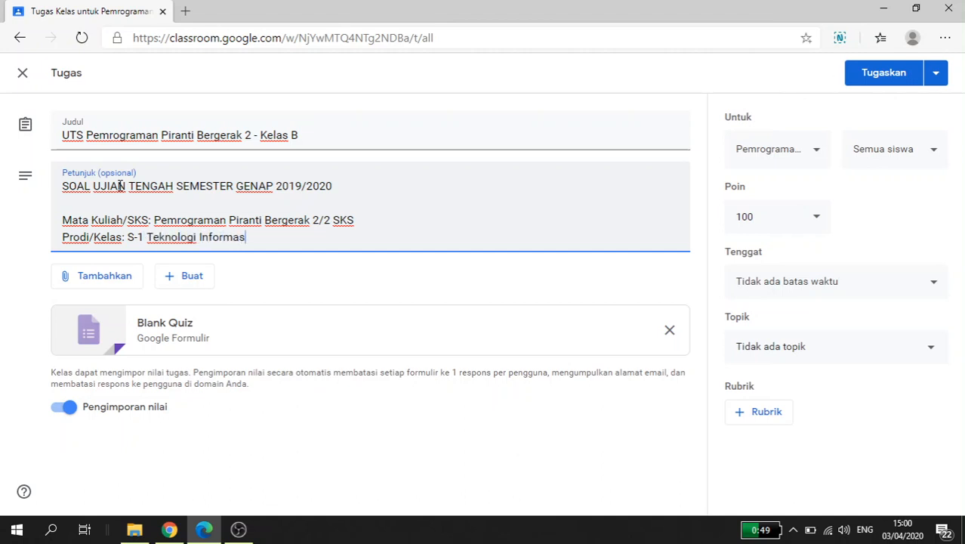
type("i A dan S-1 s")
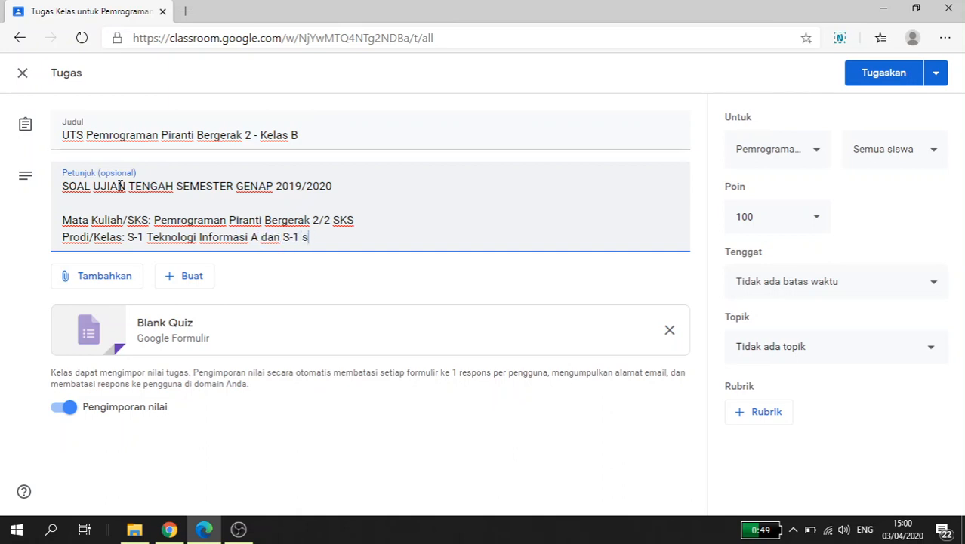
type("istem Informasi B")
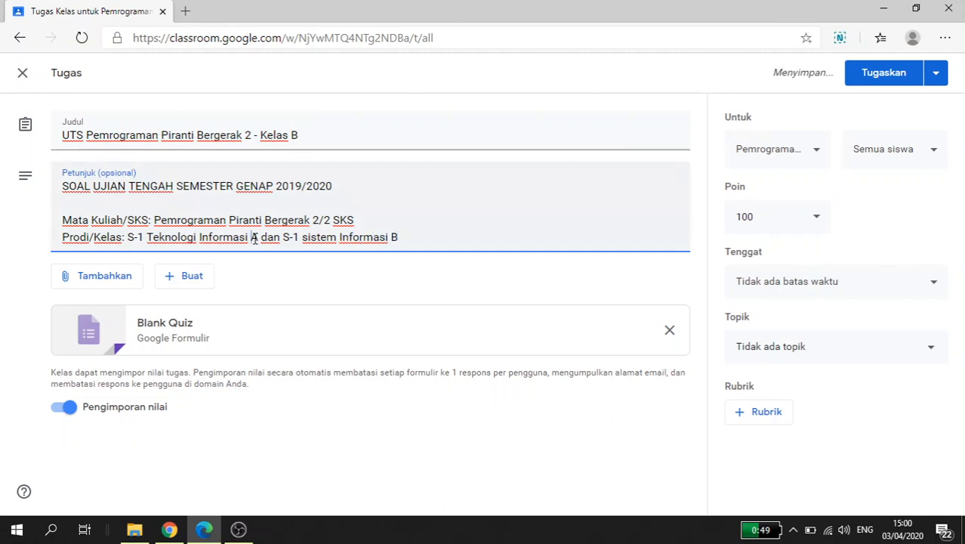
key("Delete")
type("B")
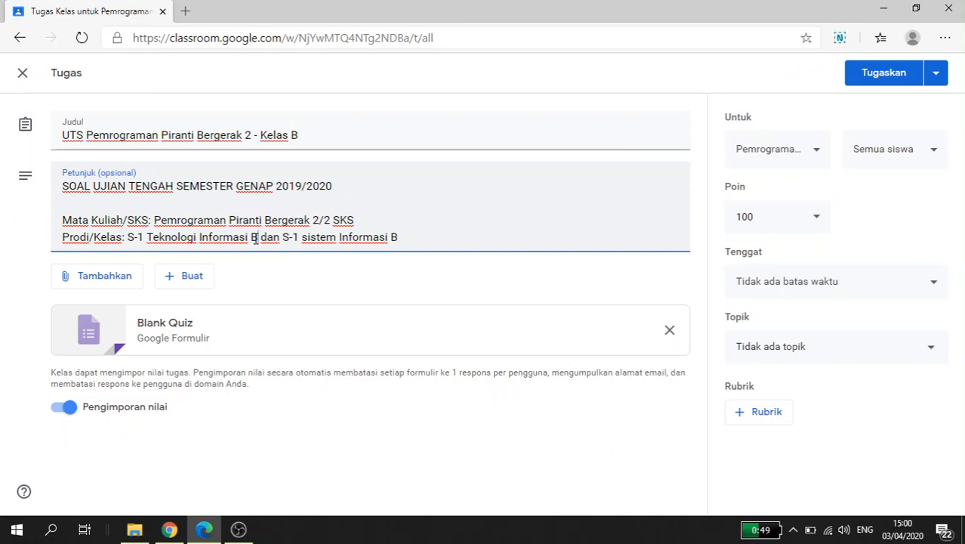
key("Delete")
type("S")
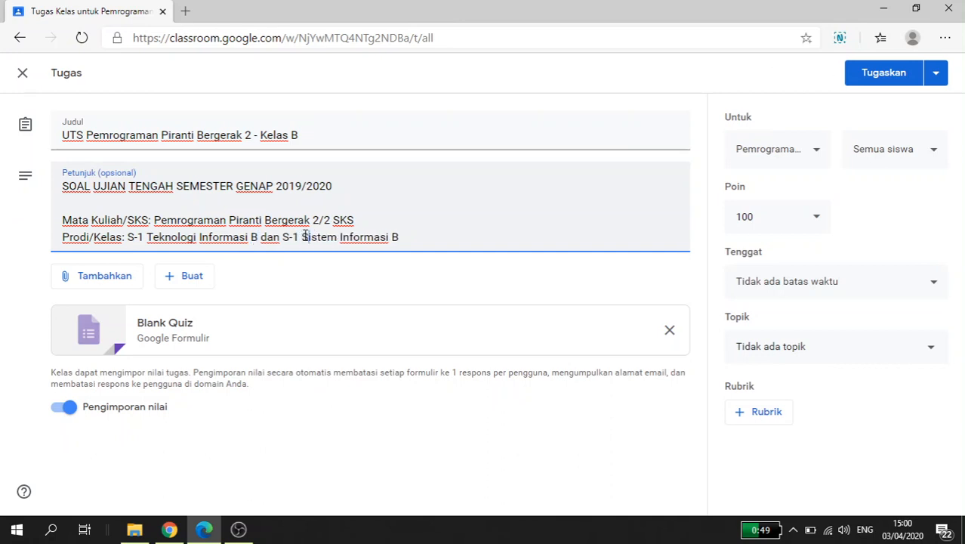
Step: Add a "Dosen:" line with the lecturer's full name and the degrees "S.Kom., M.M.S.I", followed by a new line
left_click(441, 239)
key("Return")
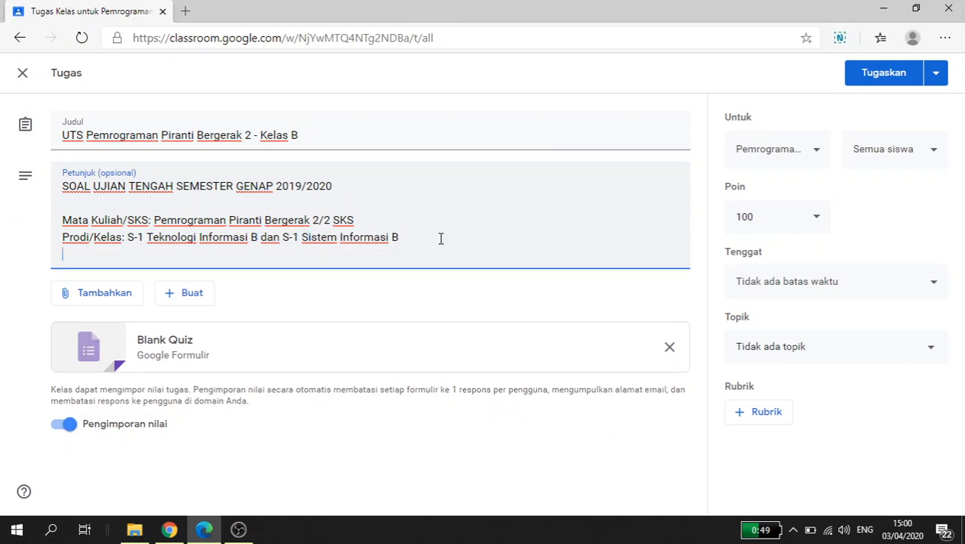
type("Sosi")
key("BackSpace")
key("BackSpace")
key("BackSpace")
key("BackSpace")
type("Dos")
key("BackSpace")
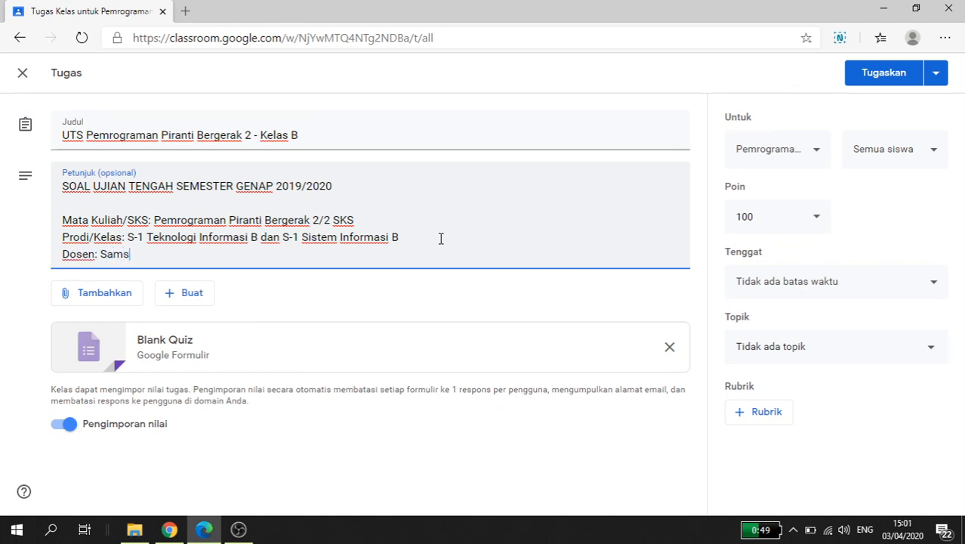
type(".KOm.,")
key("BackSpace")
key("BackSpace")
key("BackSpace")
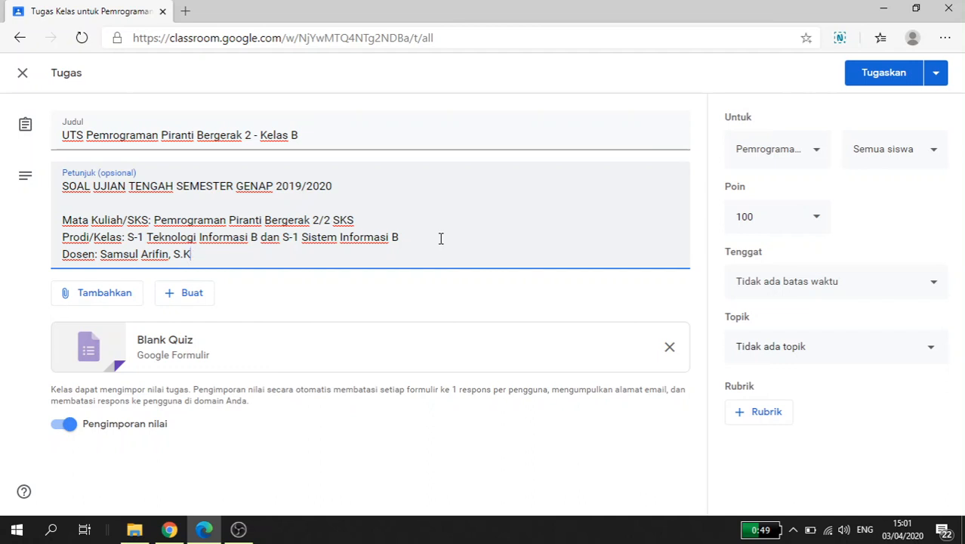
type("om., M.M.S.I")
key("Return")
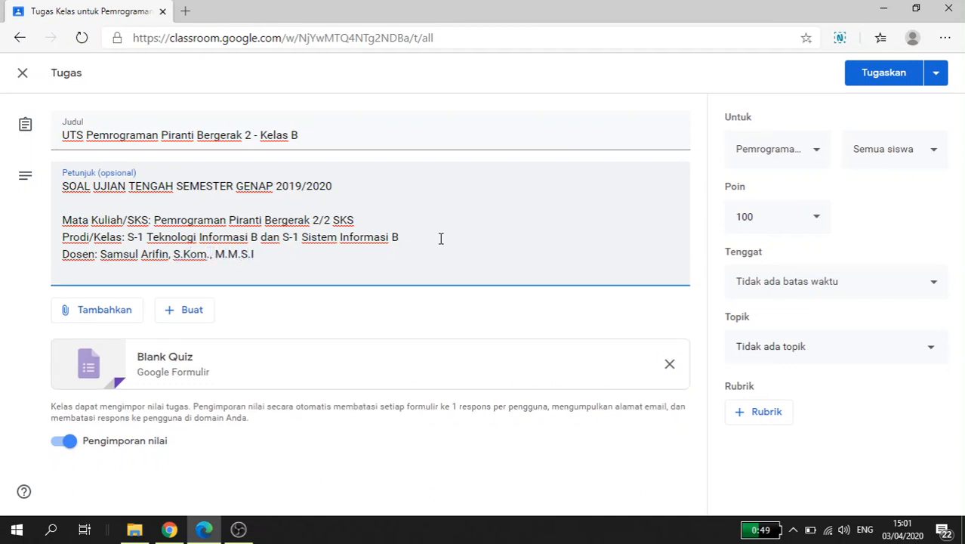
Step: Add the line "Hari/Tanggal: Senin, 20 April 2020" under the lecturer line of the instructions
type("Hari/tanggal")
key("BackSpace")
key("BackSpace")
key("BackSpace")
key("BackSpace")
key("BackSpace")
key("BackSpace")
key("BackSpace")
type("Tanggal:")
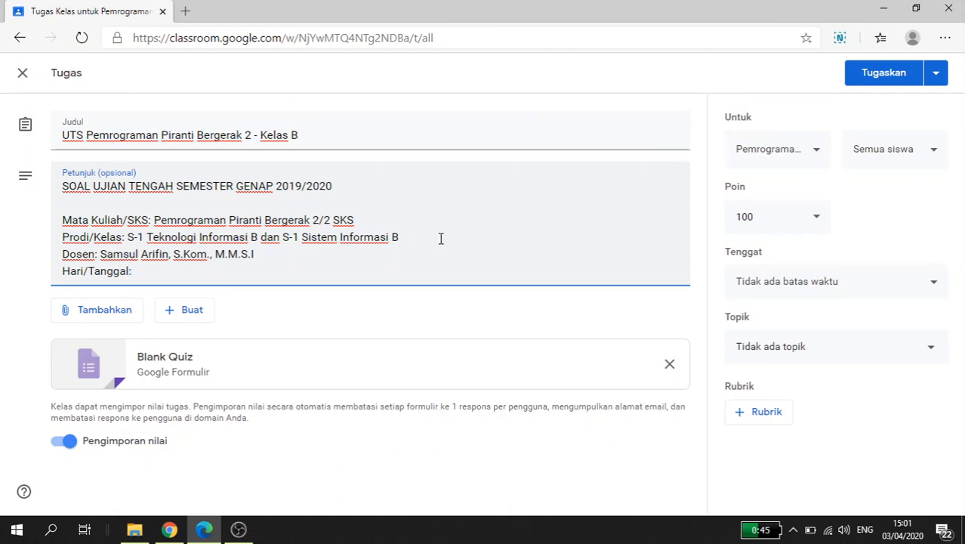
type(" Senin, ")
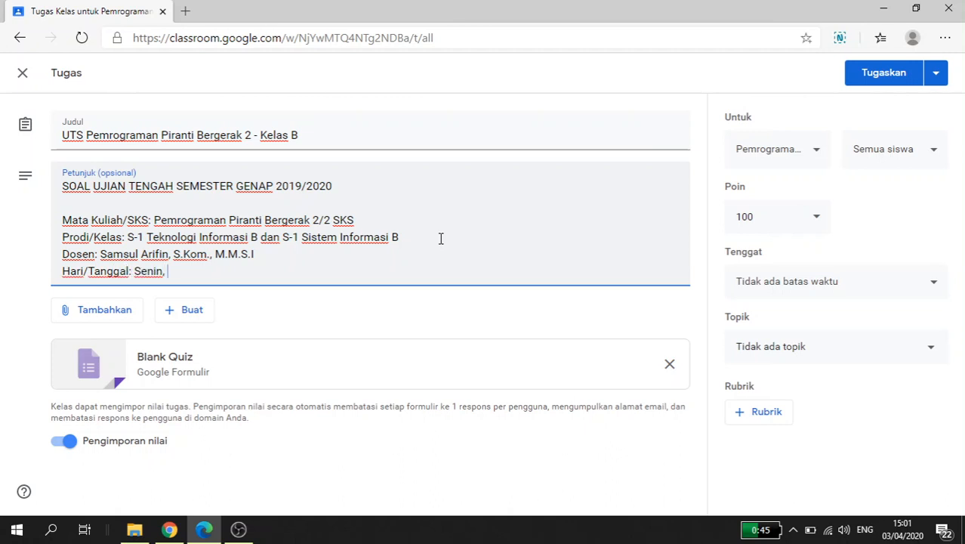
type("20 April 2020")
key("Return")
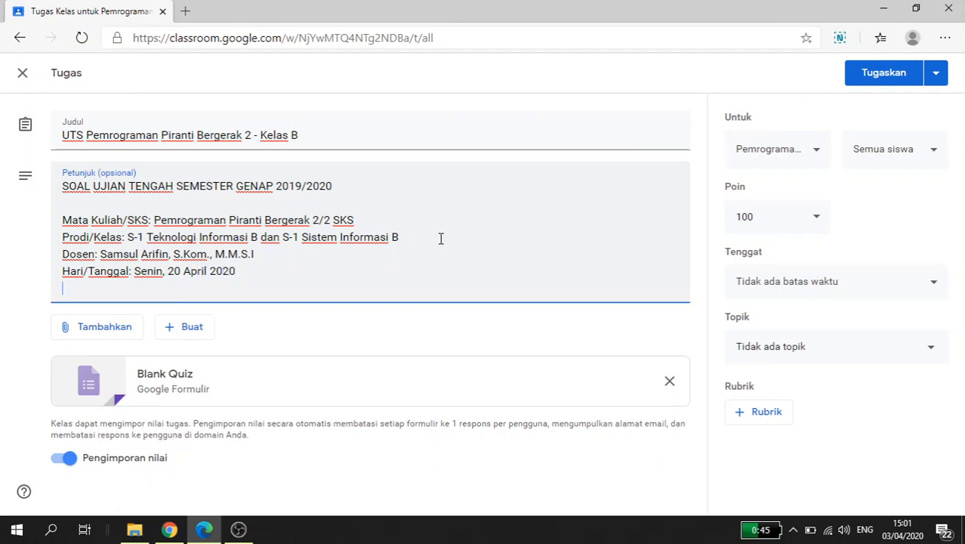
Step: Add the instruction line "Durasi: 120 menit" below the date line, followed by a new line
type("Durasi:")
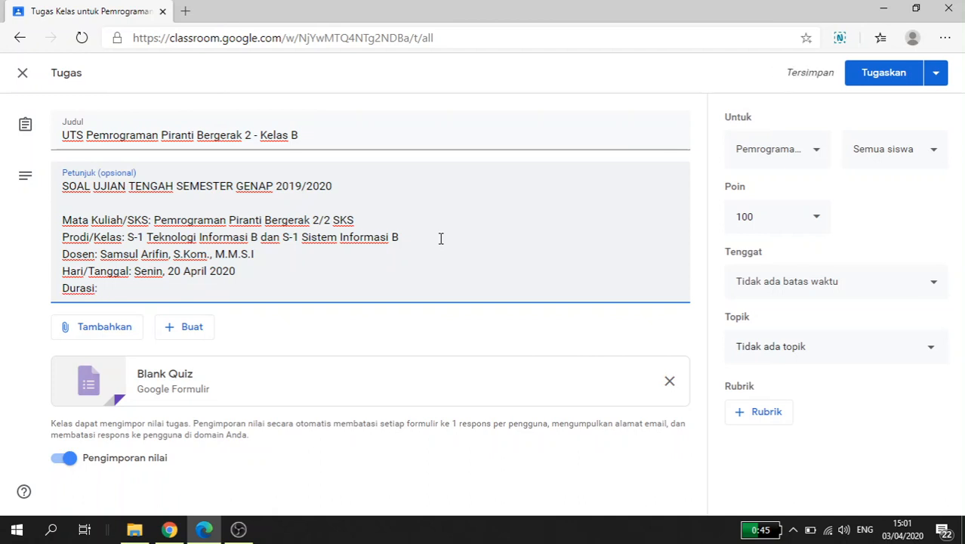
type("120 meni")
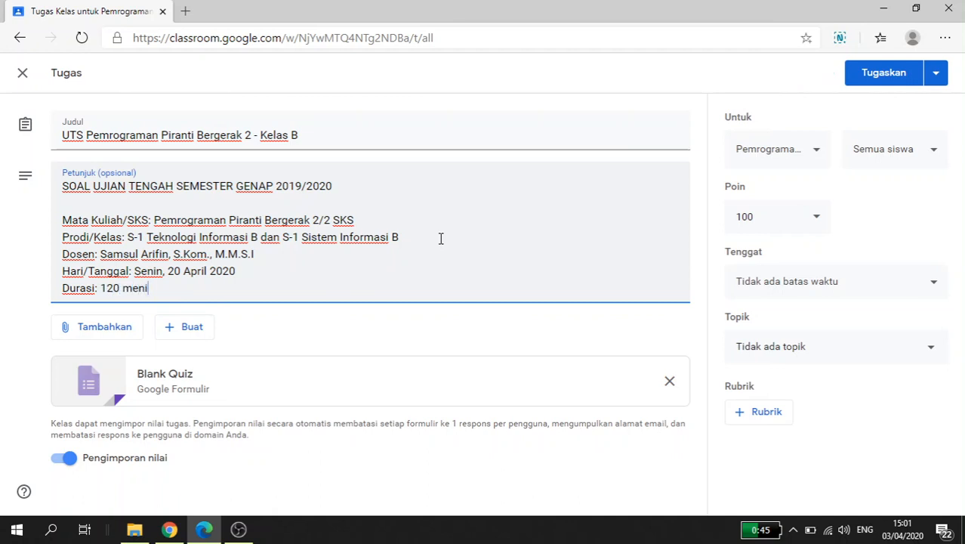
type("t")
key("Return")
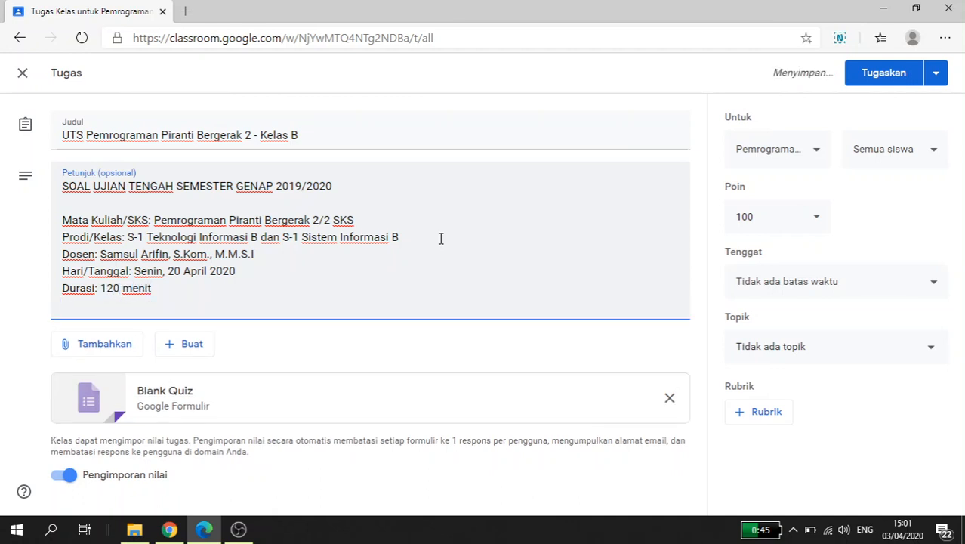
Step: Add the instruction line "Bentuk/Jenis Soal: Esai/Tulis (Online)" under the duration, followed by a new line
type("Bentuk So")
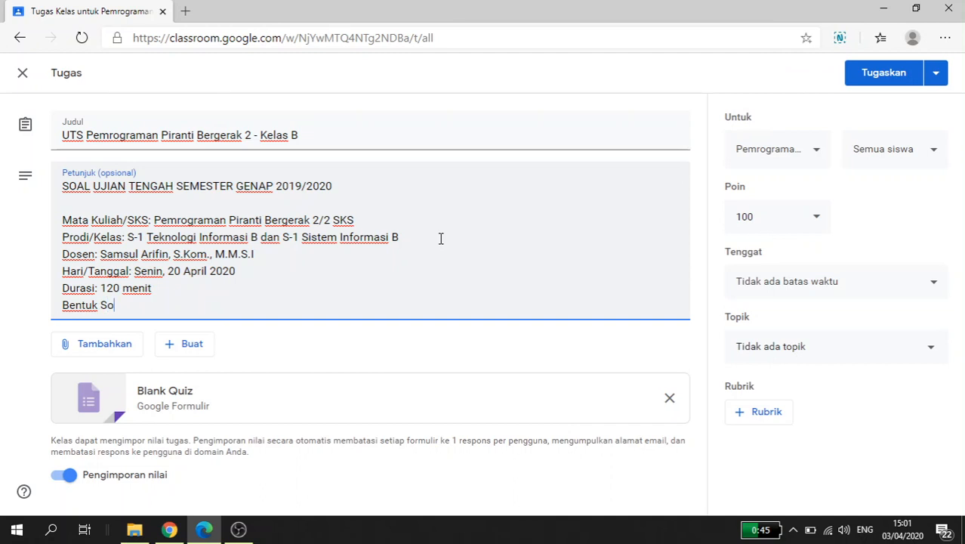
key("BackSpace")
key("BackSpace")
key("BackSpace")
type("/Jenis Soal: Es")
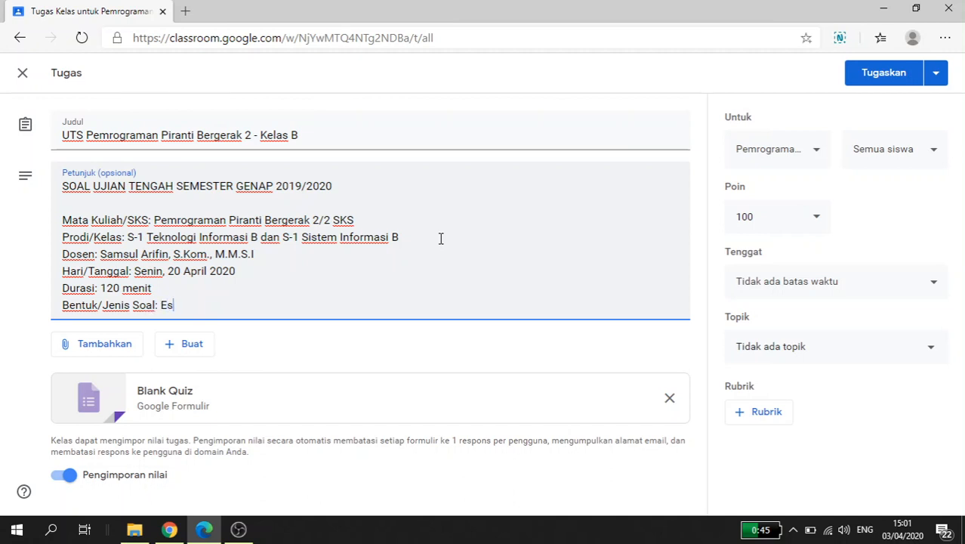
type("ai/Tulis (")
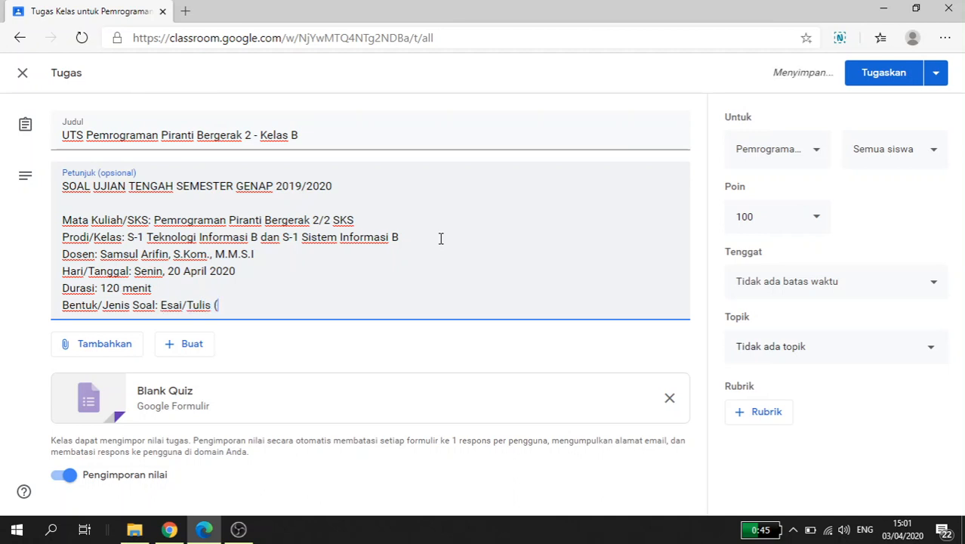
type("Online)")
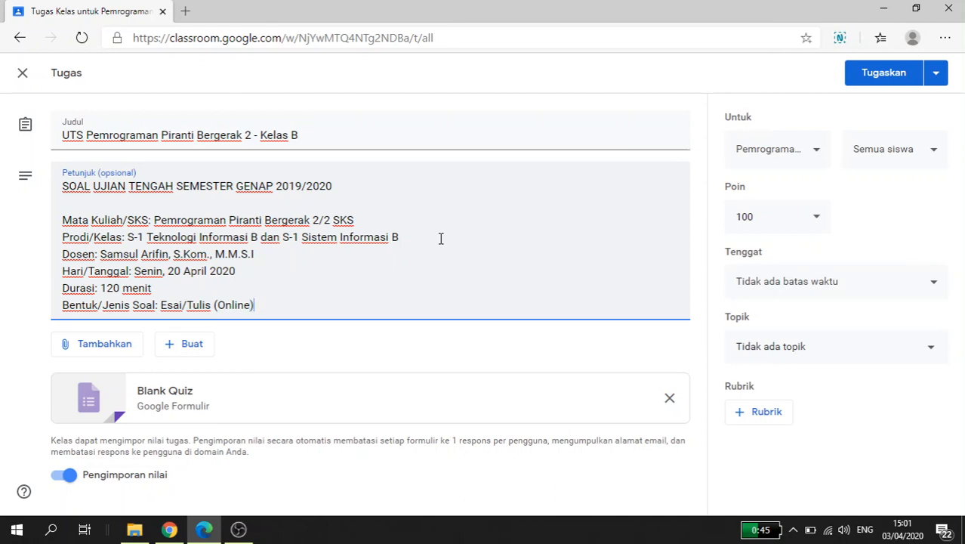
key("Return")
Step: Add the instruction line "Sifat Soal: Open All" under the question type, followed by a new line
type("Sidat")
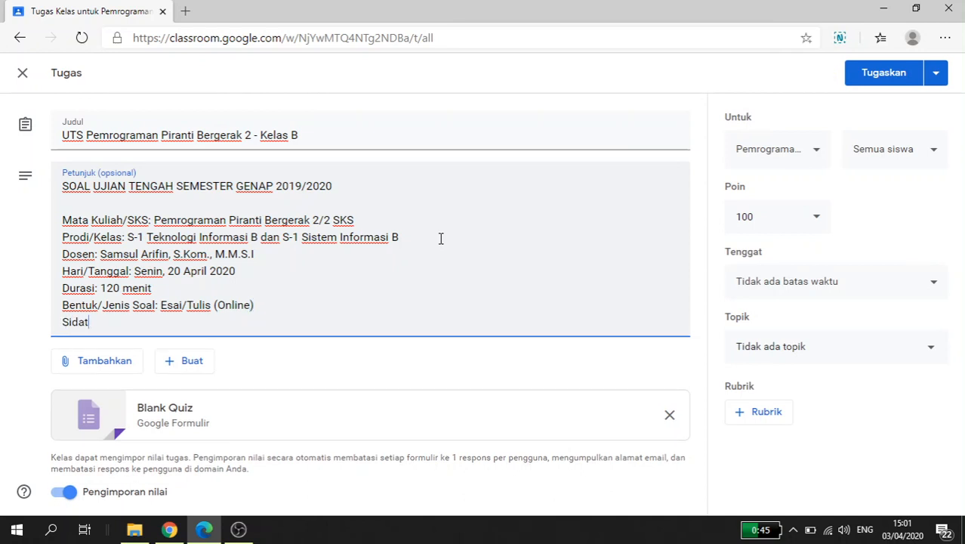
key("BackSpace")
key("BackSpace")
key("BackSpace")
key("BackSpace")
type("fat Soal: Op")
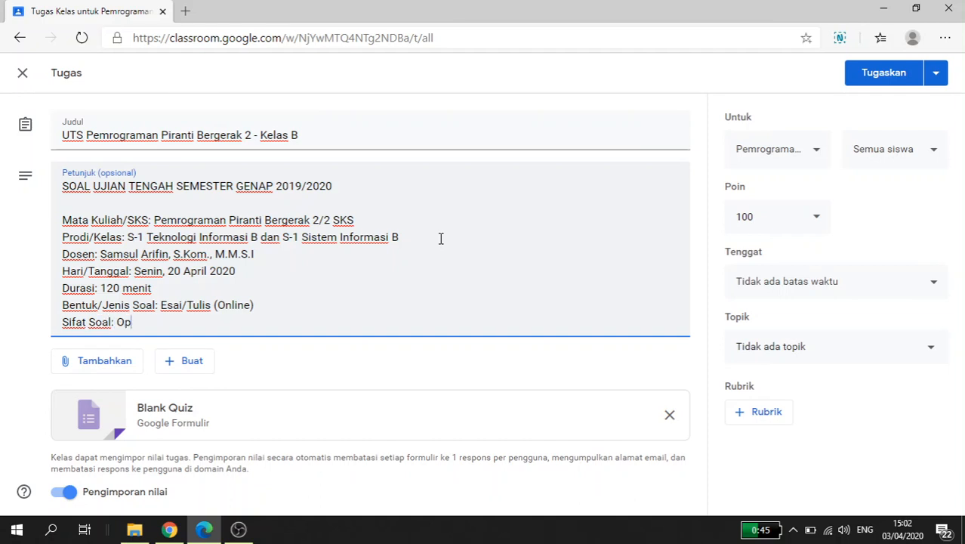
type("en All")
key("Return")
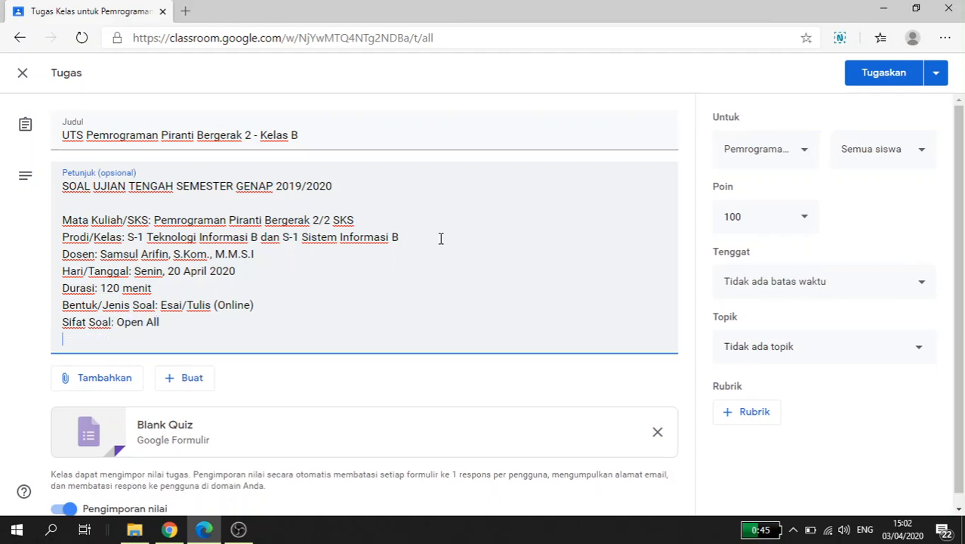
Step: Add the instruction line "Alat Bantu: Notebook/PC/Smartphone" under the "Sifat Soal" line, followed by a new line
type("Alt")
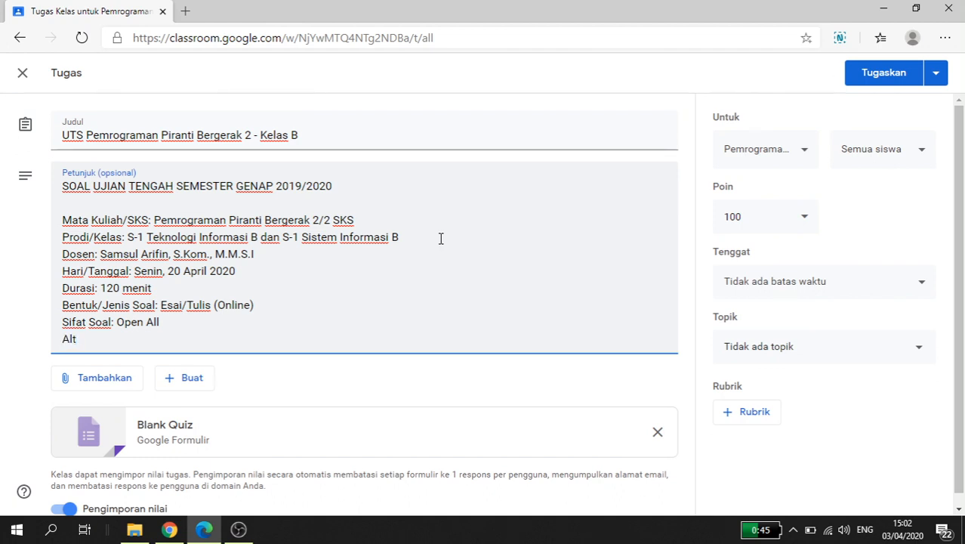
key("BackSpace")
type("at bantu")
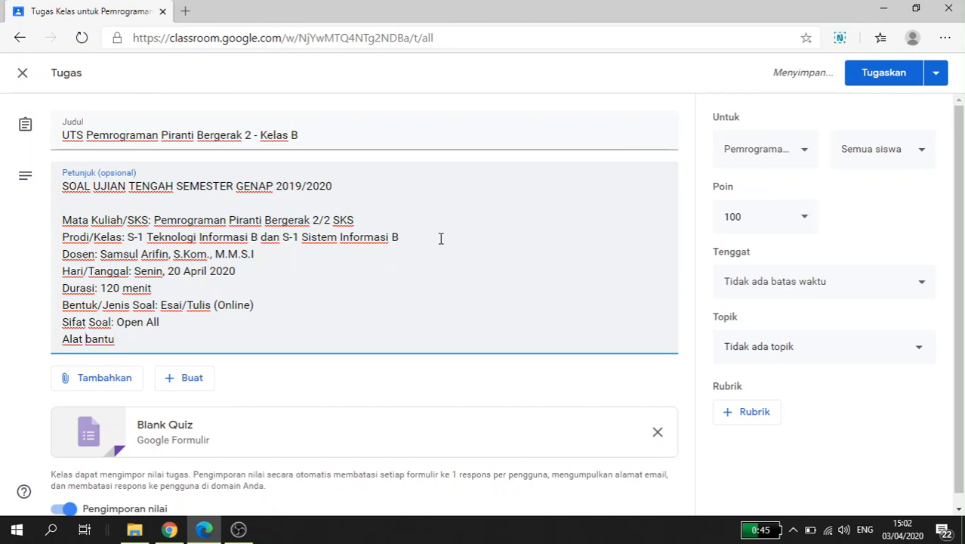
key("Left")
key("Left")
key("Left")
key("Left")
key("BackSpace")
type("B")
key("End")
type(": N")
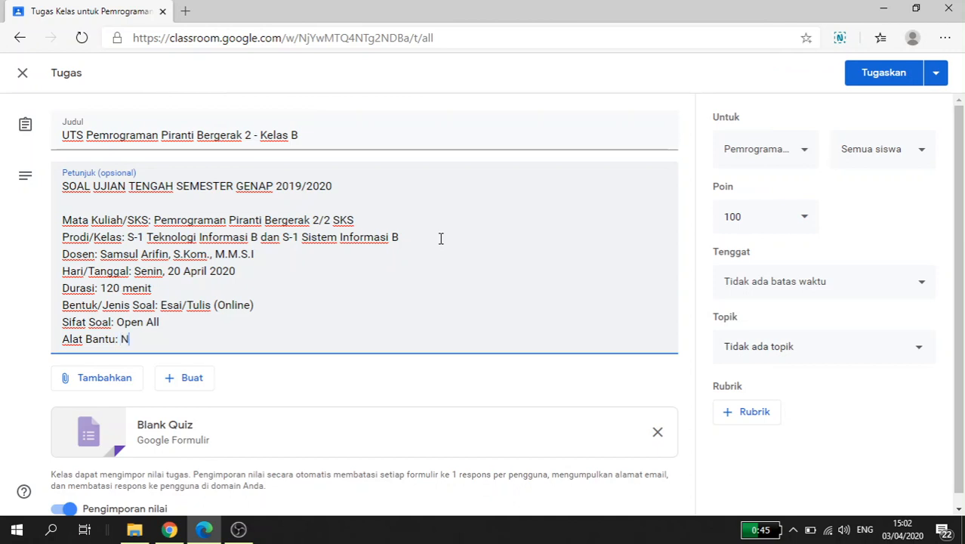
type("otebook/PC/")
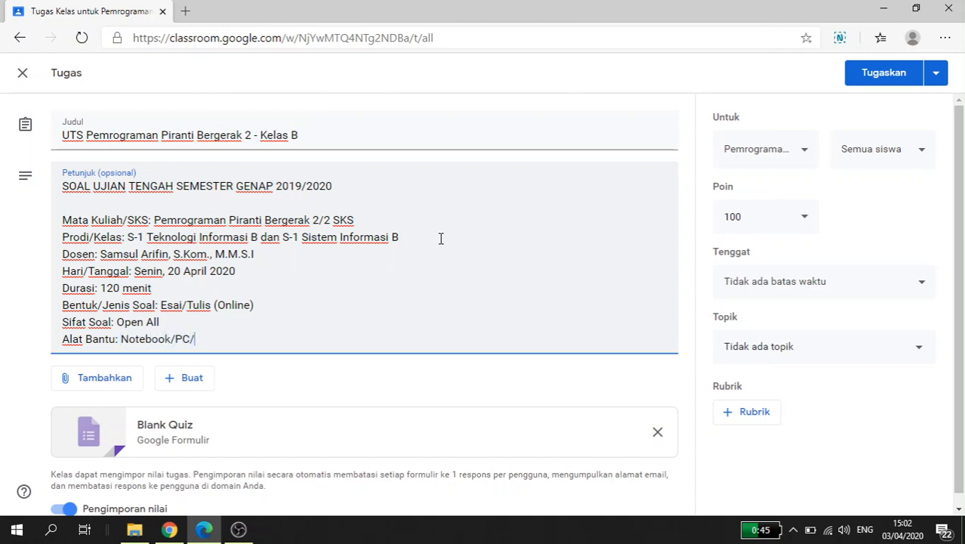
type("Smartphone")
key("Return")
Step: Finish the instructions with a "Token:" line containing the exam token
type("To")
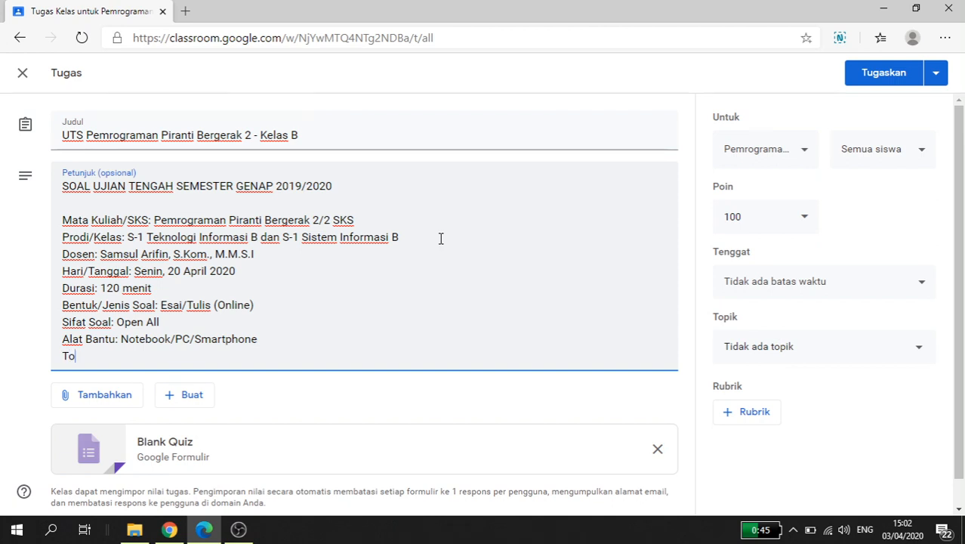
type("ke n: ")
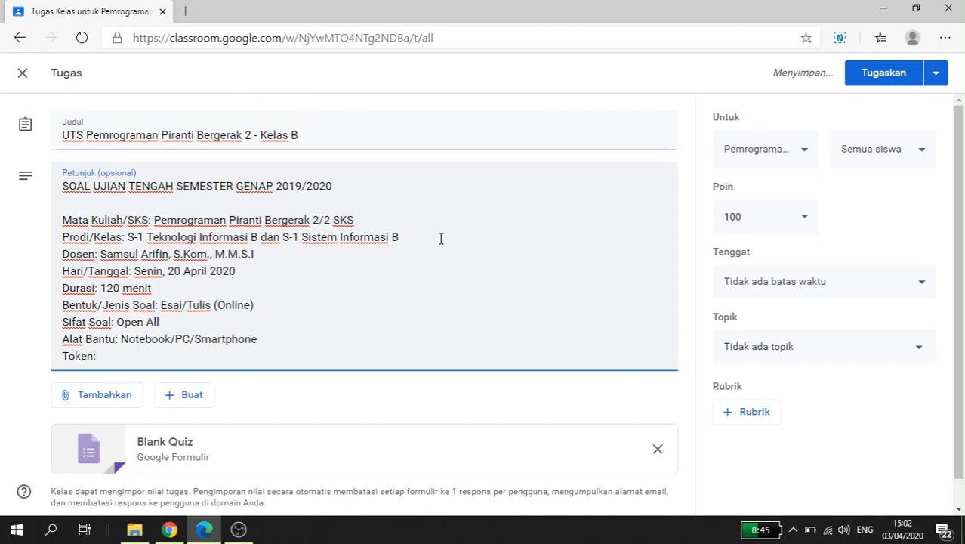
type("1234567")
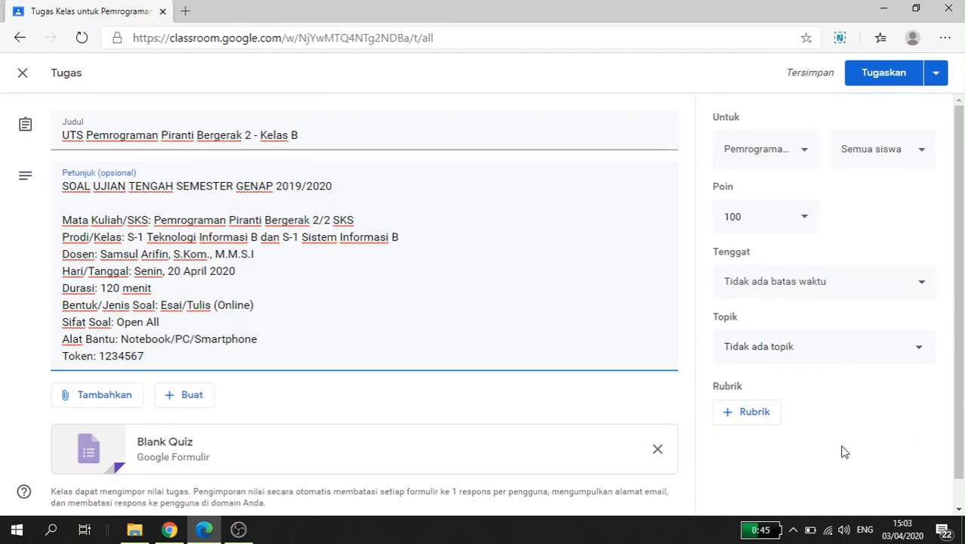
Step: Open the attached Blank Quiz in Google Forms and replace its title with the assignment title "UTS Pemrograman Piranti Bergerak 2 - Kelas B"
scroll(304, 399, "down", 1)
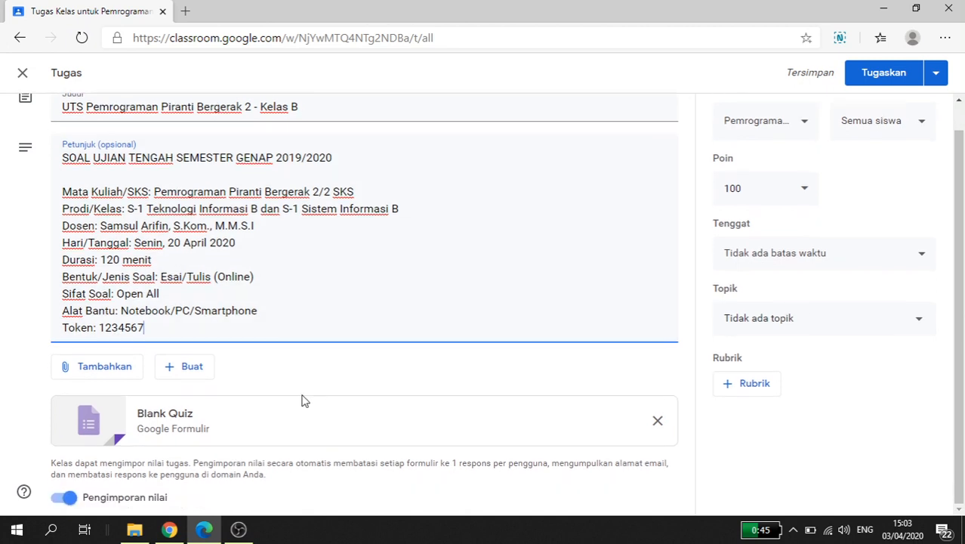
left_click(194, 429)
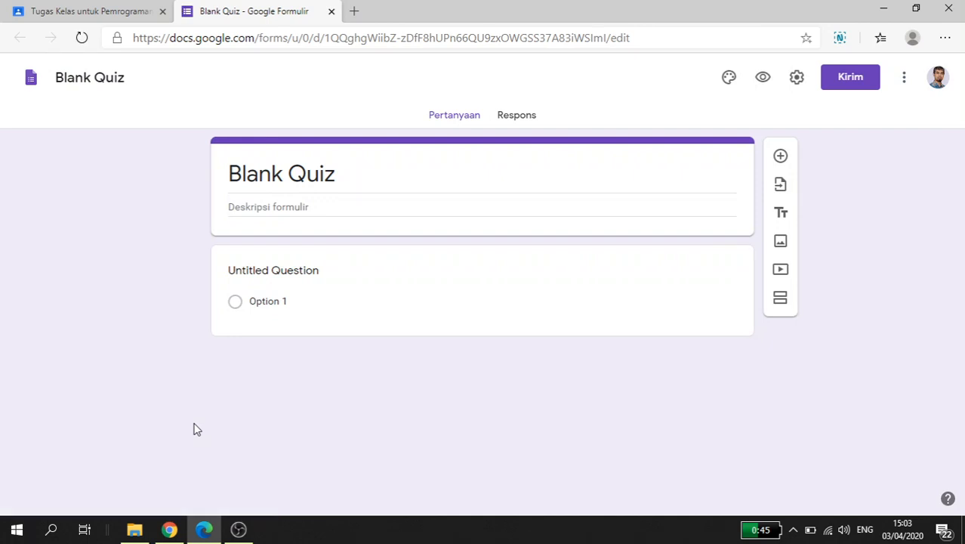
left_click(254, 176)
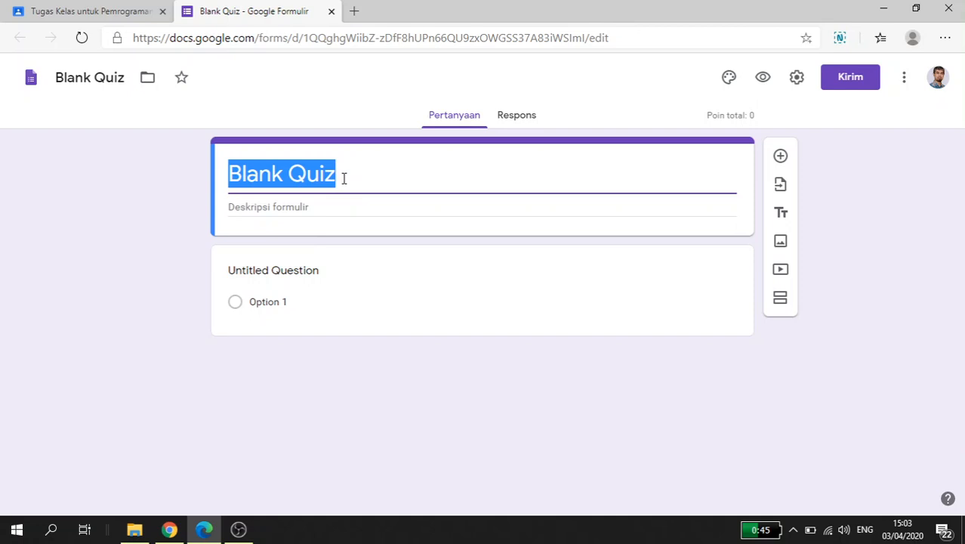
left_click(147, 11)
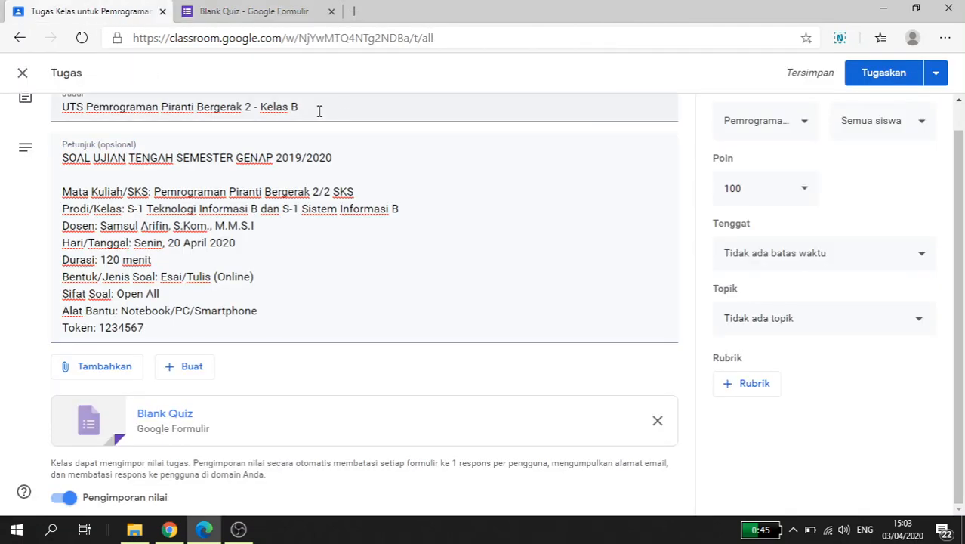
left_click_drag(319, 111, 65, 107)
key("ctrl+c")
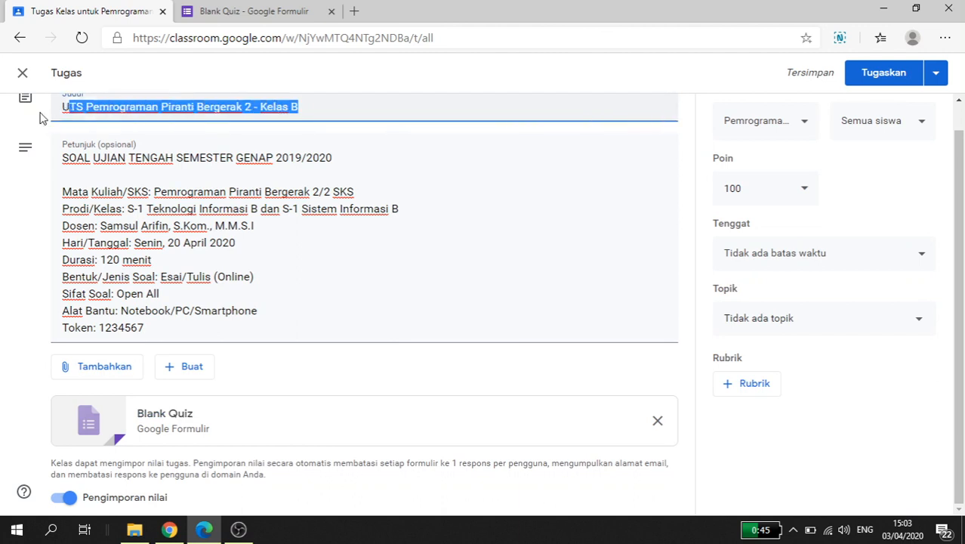
left_click(256, 9)
left_click_drag(345, 177, 207, 182)
key("ctrl+v")
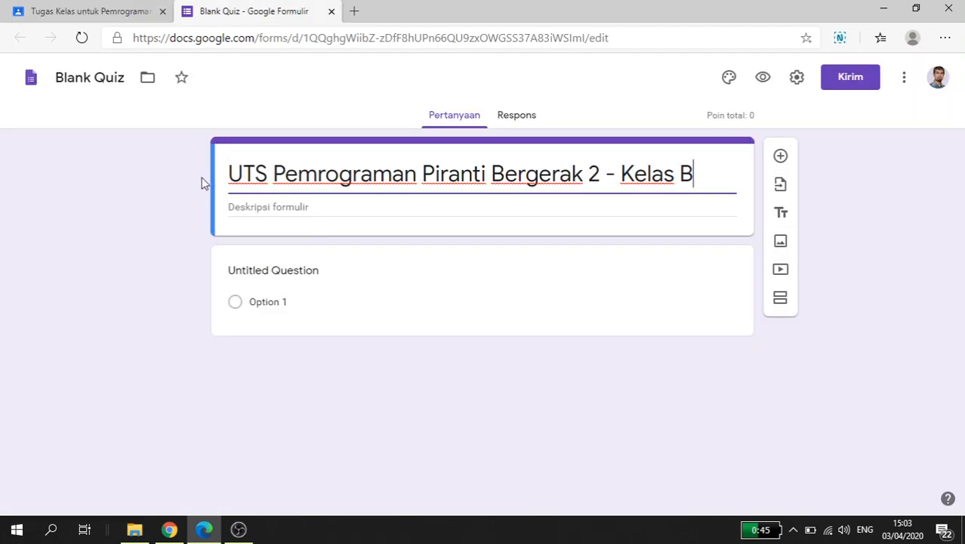
Step: Copy the complete assignment instructions, including the token line, into the quiz form's description
left_click(243, 207)
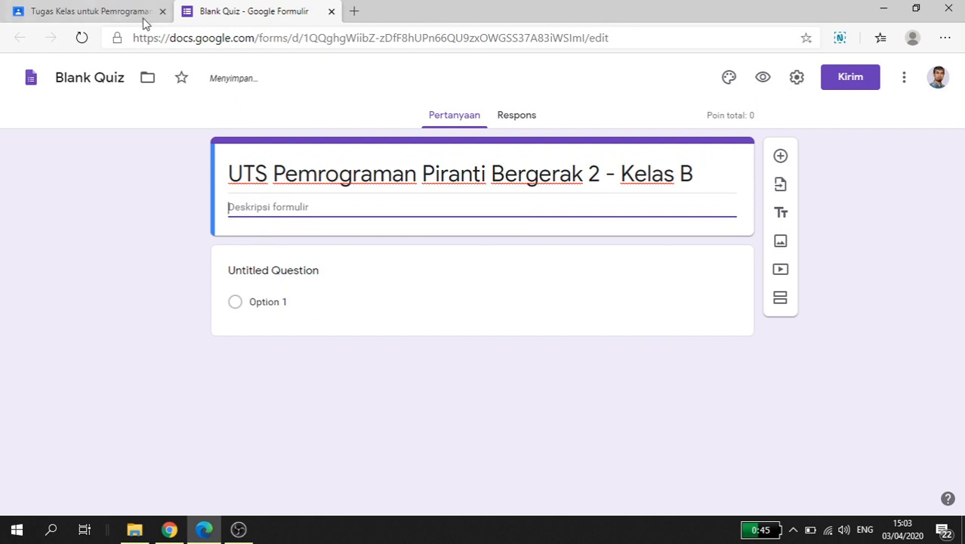
left_click(144, 17)
left_click_drag(151, 327, 45, 156)
key("ctrl+c")
left_click(255, 11)
key("ctrl+v")
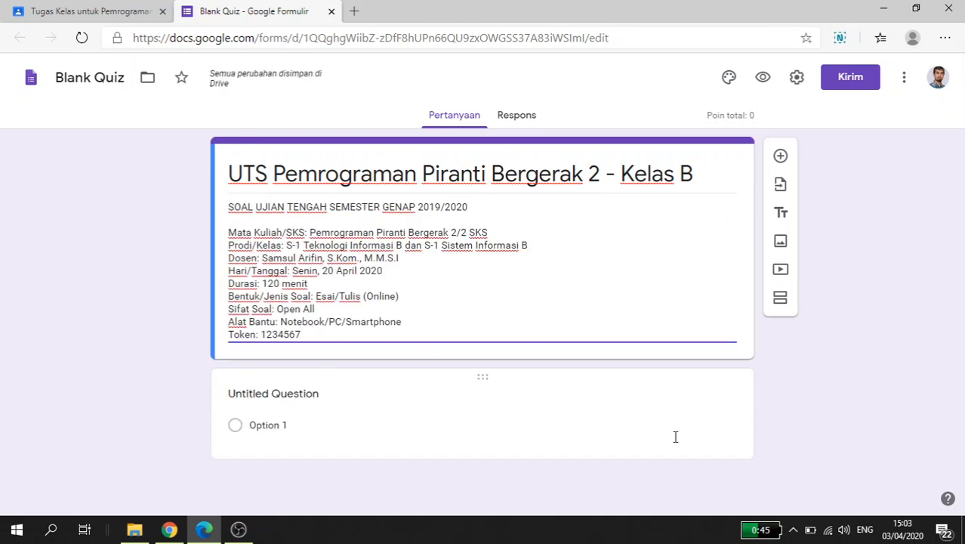
left_click(783, 367)
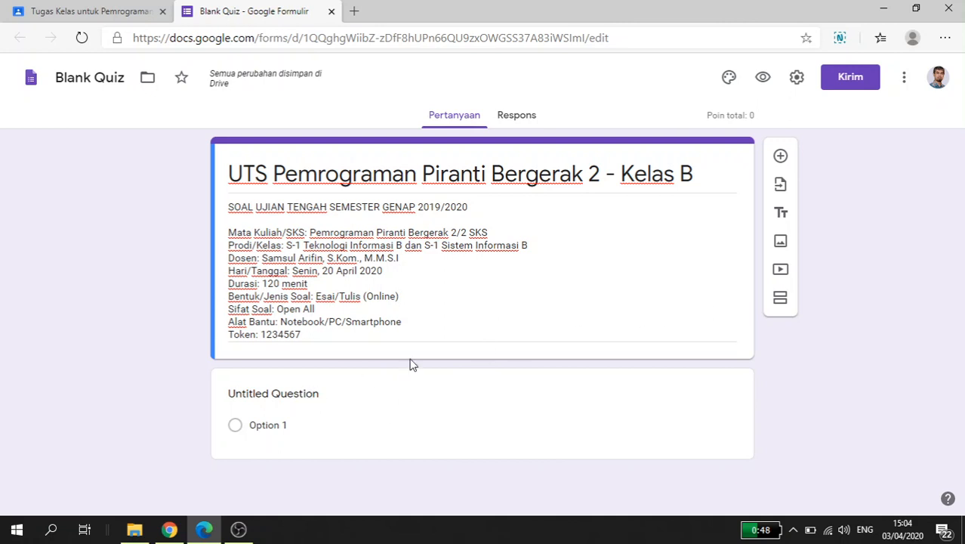
Step: Replace the untitled first question's text with "TOKEN UTS"
left_click(308, 402)
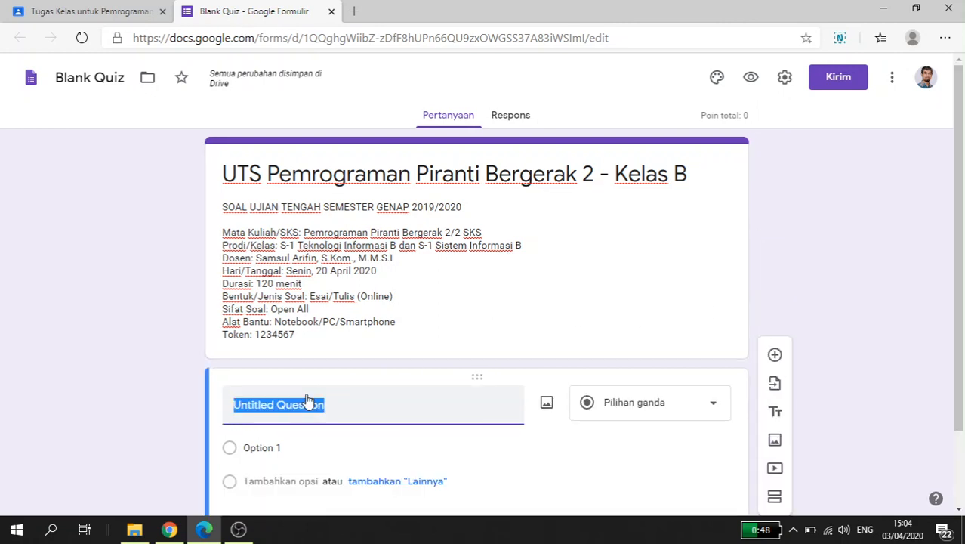
type("Toke")
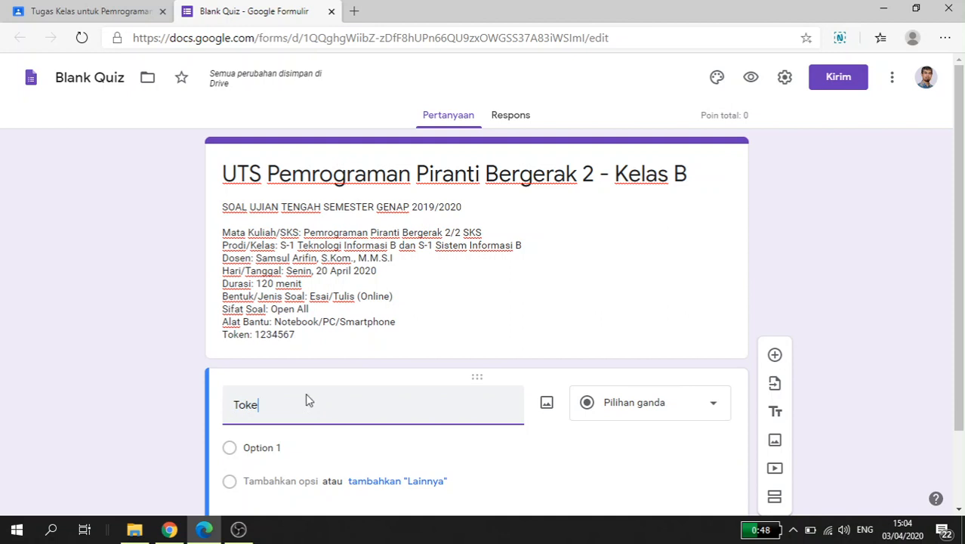
key("BackSpace")
key("BackSpace")
key("BackSpace")
key("BackSpace")
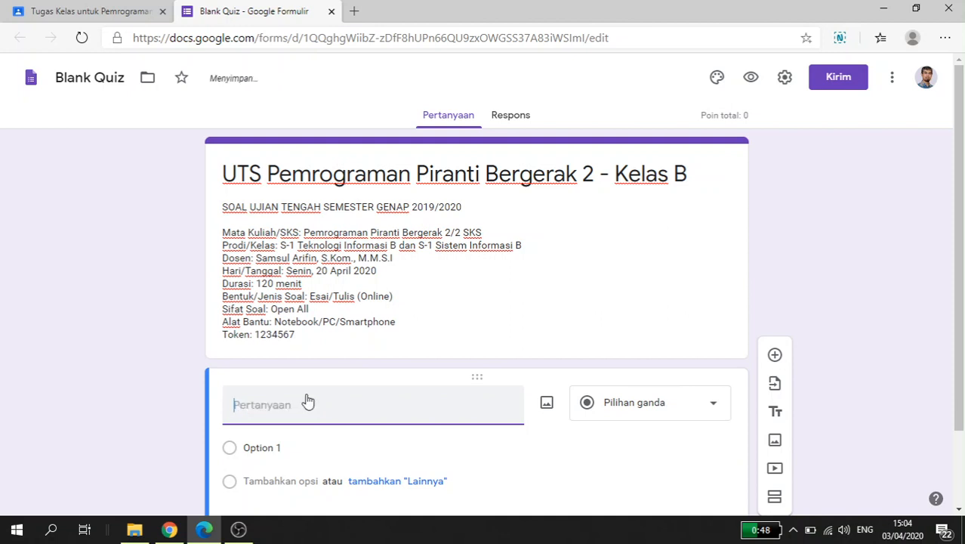
type("TOKEN UTS")
Step: Change the "TOKEN UTS" question's type to Jawaban singkat and make it required (Wajib diisi)
scroll(702, 378, "down", 1)
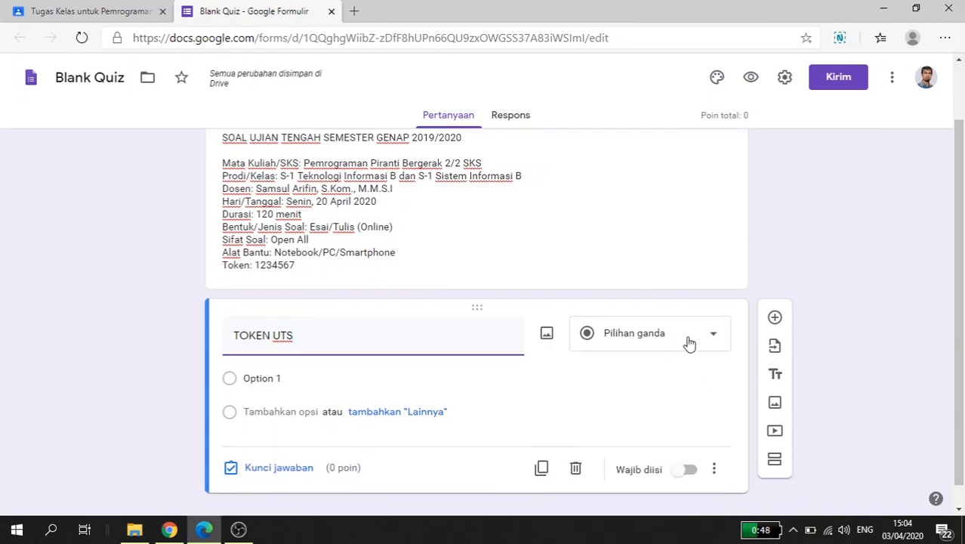
left_click(685, 341)
left_click(631, 94)
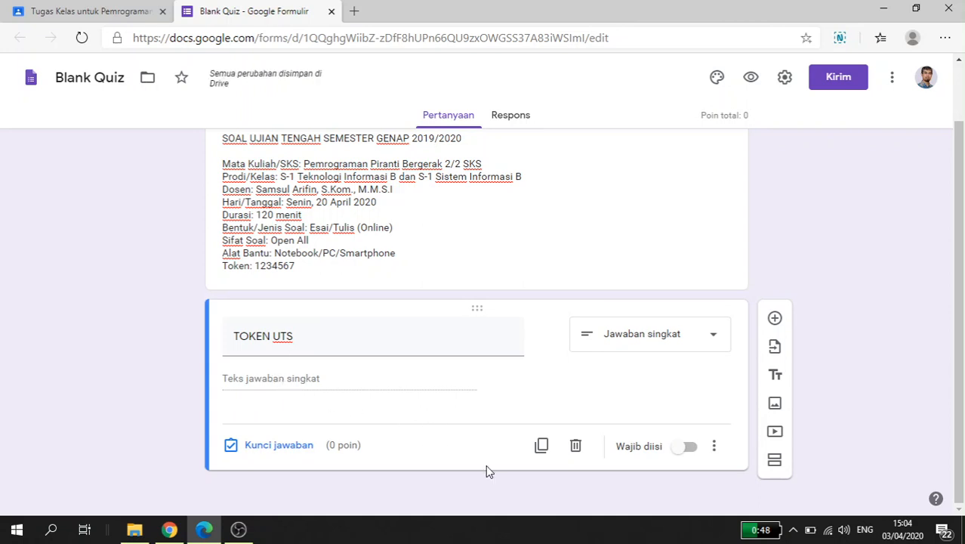
left_click(687, 449)
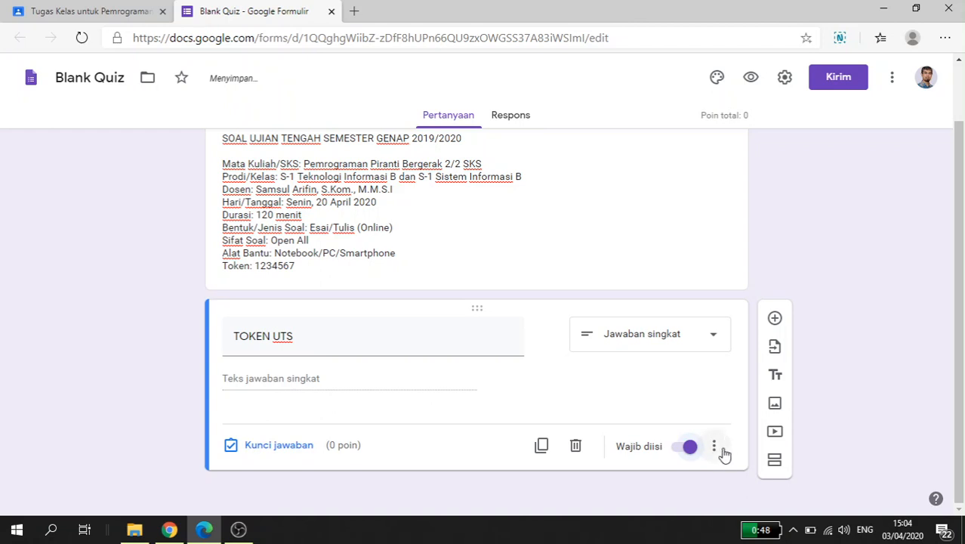
Step: Add response validation to the "TOKEN UTS" question, requiring a number (Angka) equal to (Sama dengan) the exam token
left_click(718, 447)
left_click(912, 417)
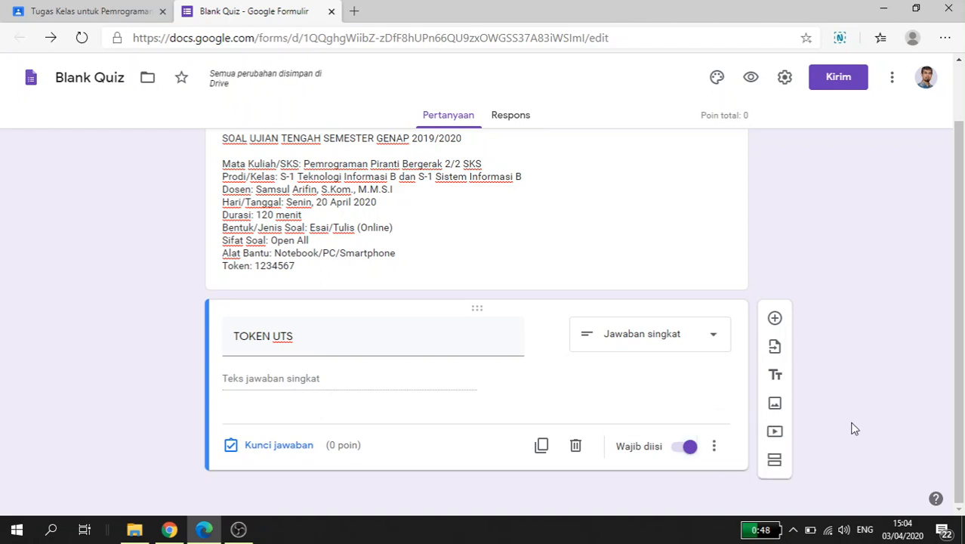
left_click(716, 446)
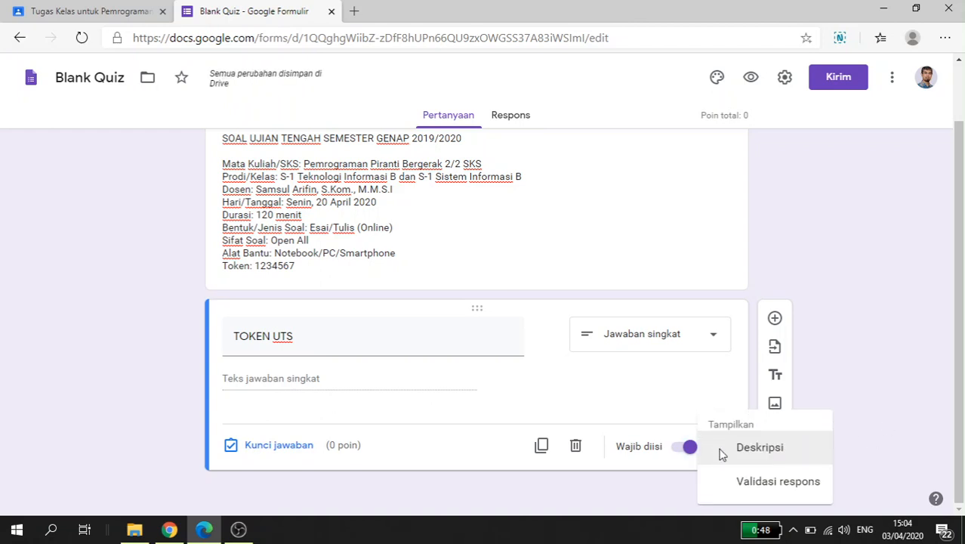
left_click(776, 483)
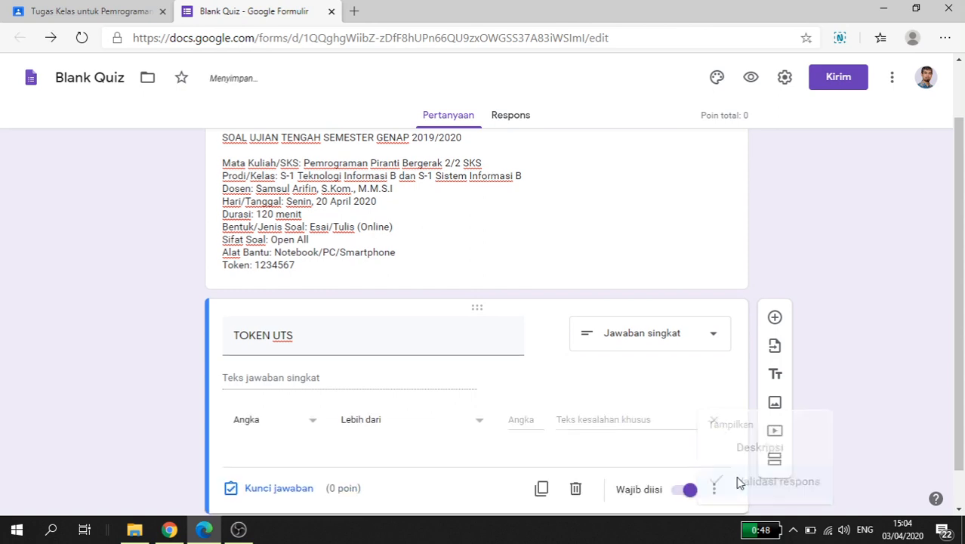
left_click(448, 424)
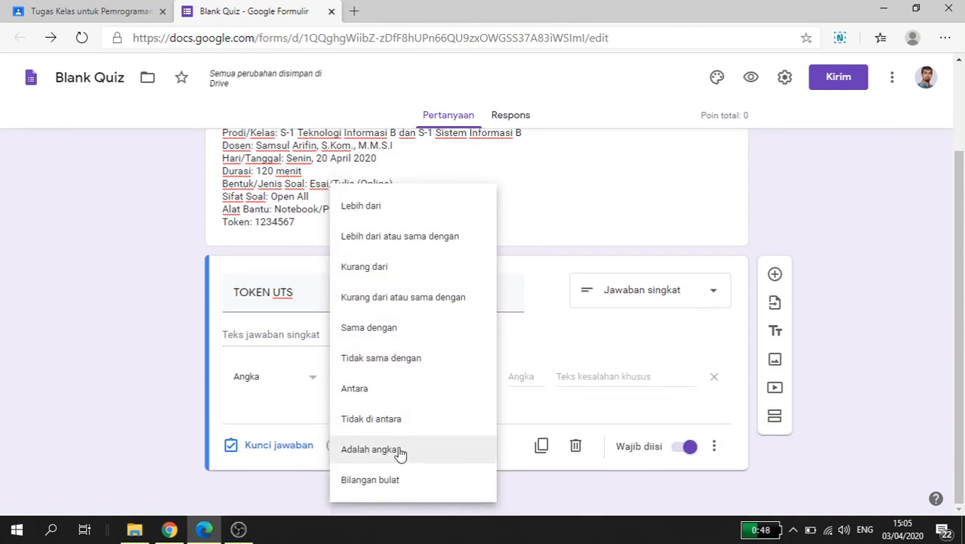
left_click(398, 332)
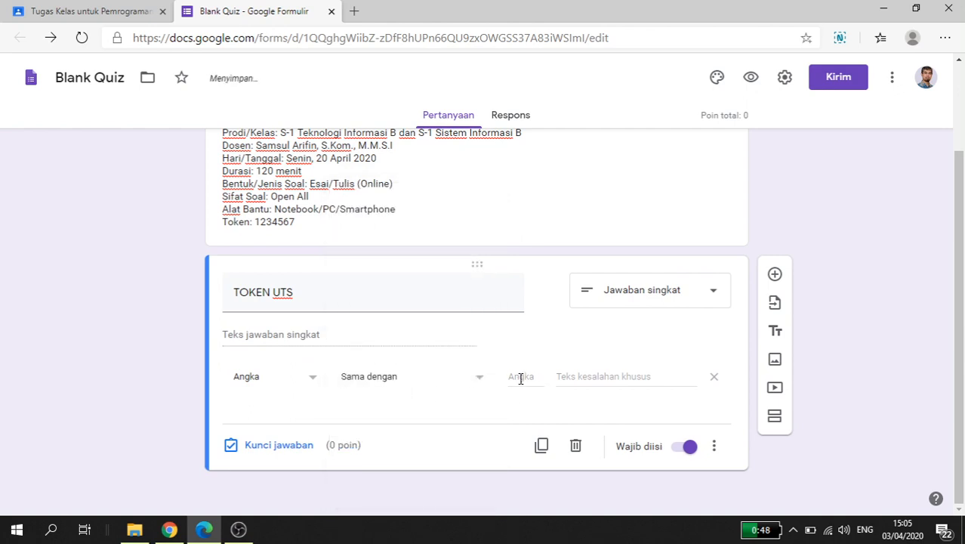
type("1234567")
Step: Set the custom error text of the token question's validation to "TOKEN SALAH"
left_click(593, 380)
type("T")
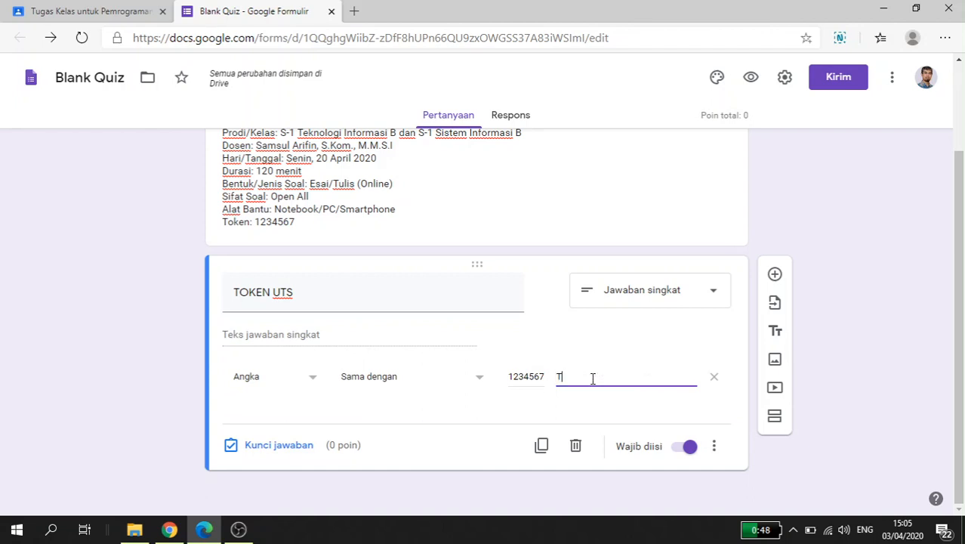
type("OKEN SALAH")
left_click(807, 384)
left_click(487, 249)
key("ctrl+a")
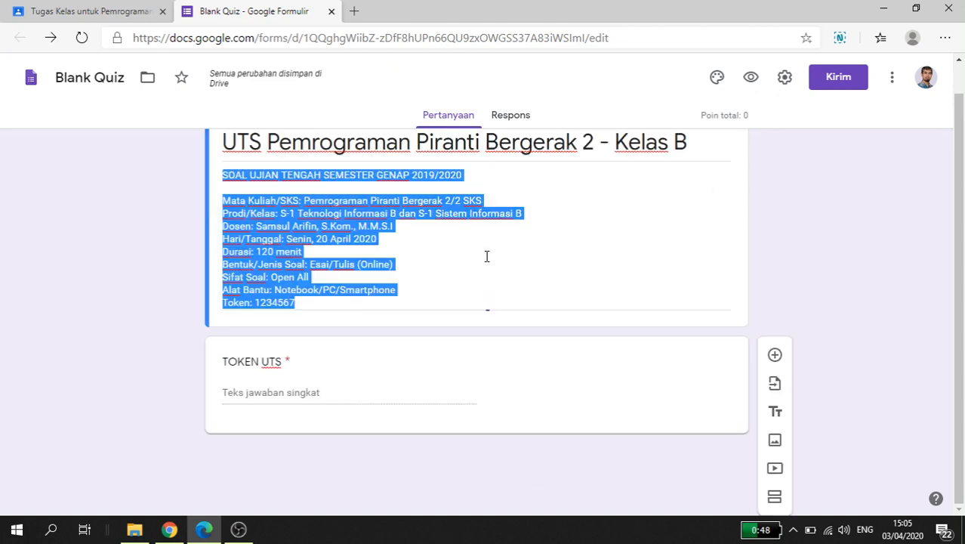
left_click(397, 399)
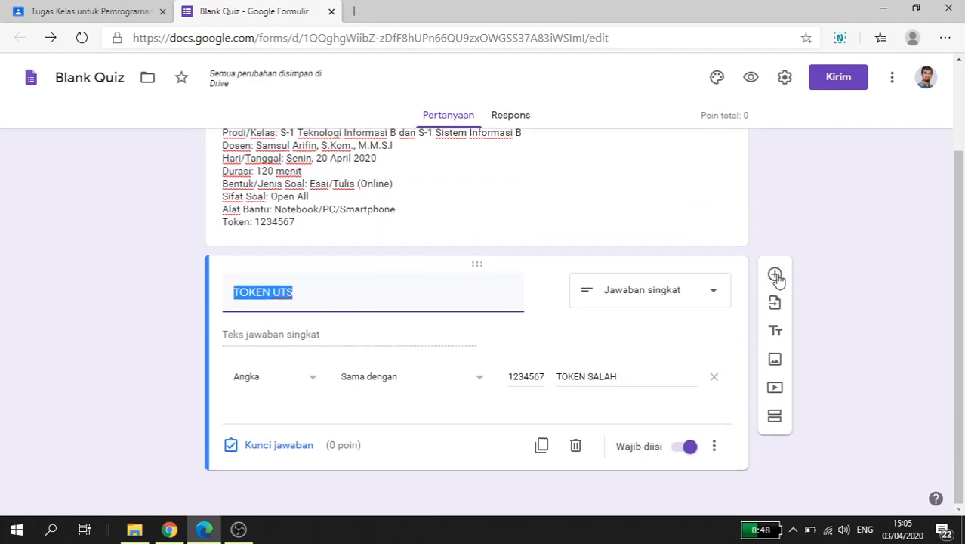
left_click(775, 276)
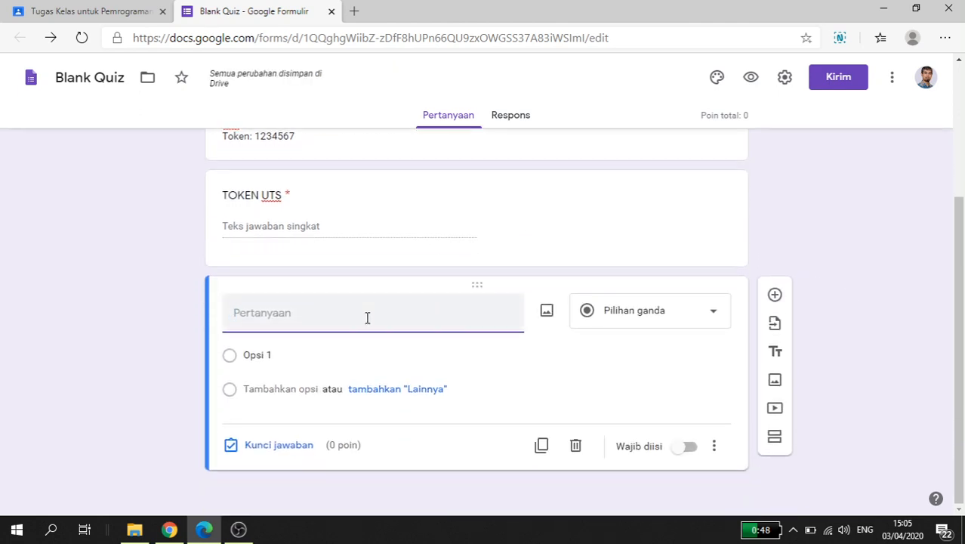
type("Identitas dan")
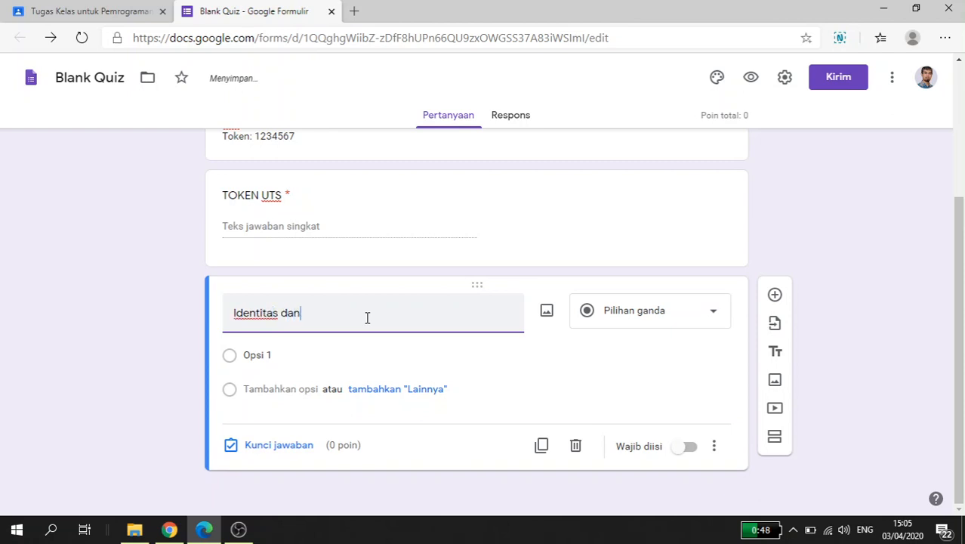
type(" Pernyataa")
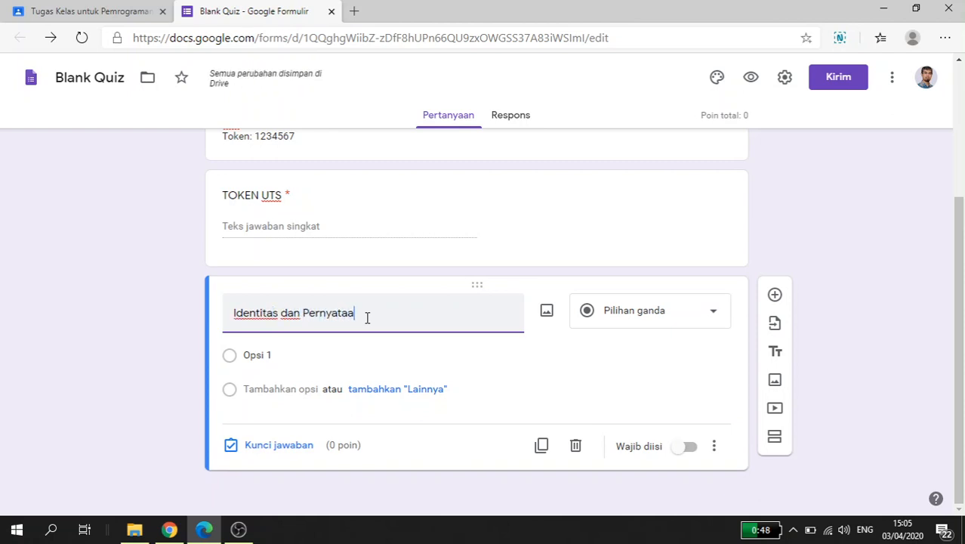
key("ctrl+shift+Left")
key("ctrl+shift+Left")
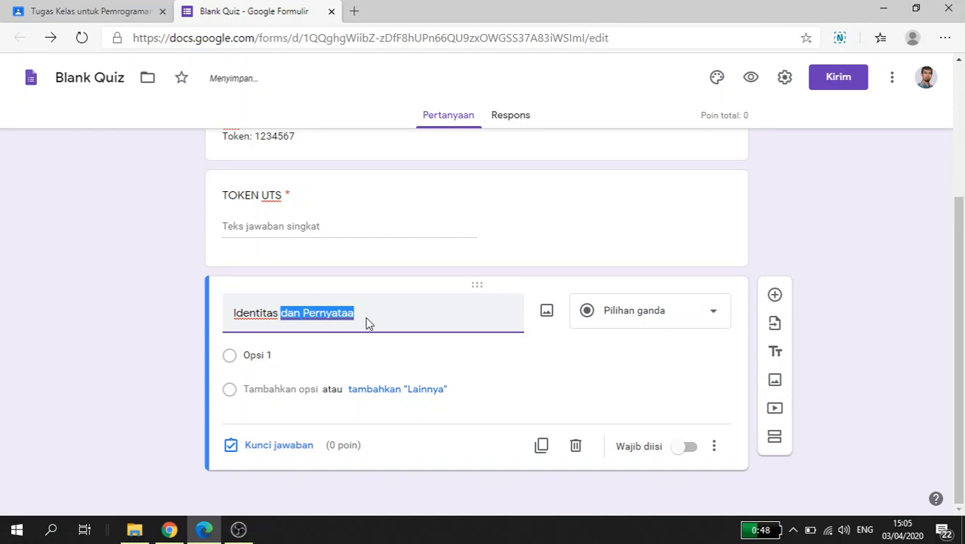
key("ctrl+shift+Left")
type("IDENTI")
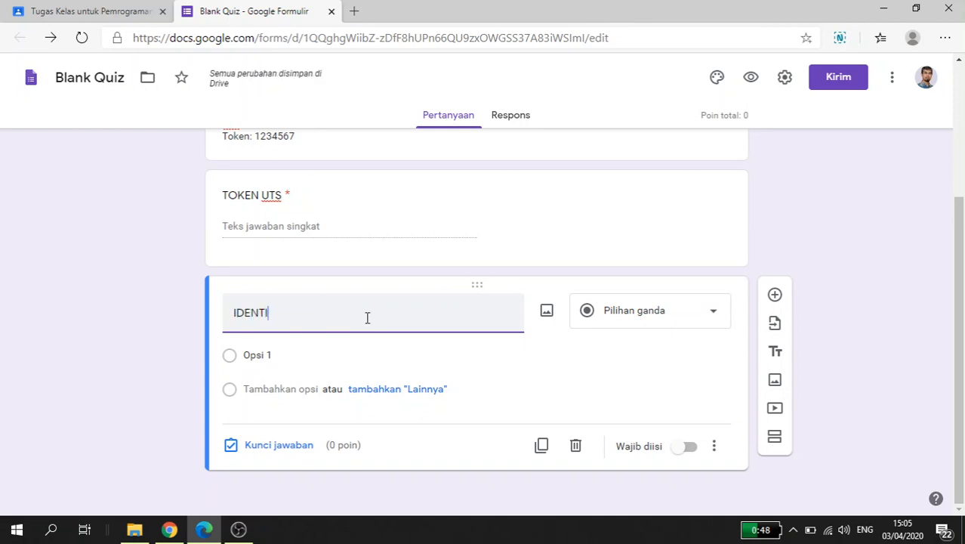
type("TAS DAN PER")
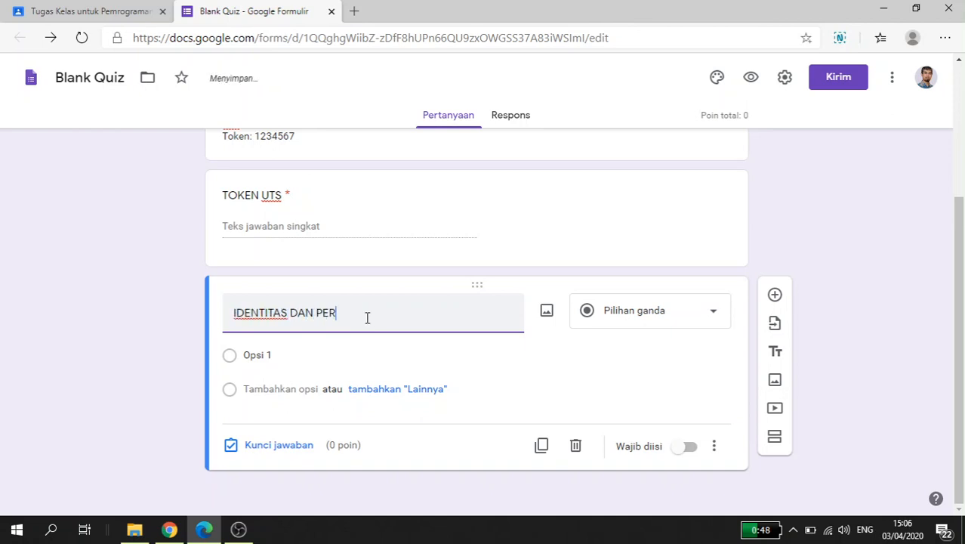
type("RNY")
type("YAT")
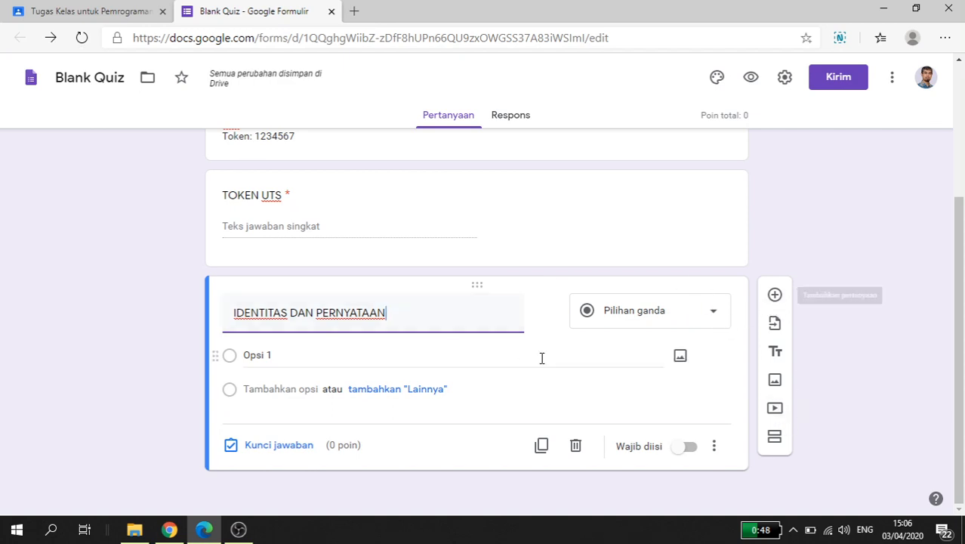
left_click(576, 445)
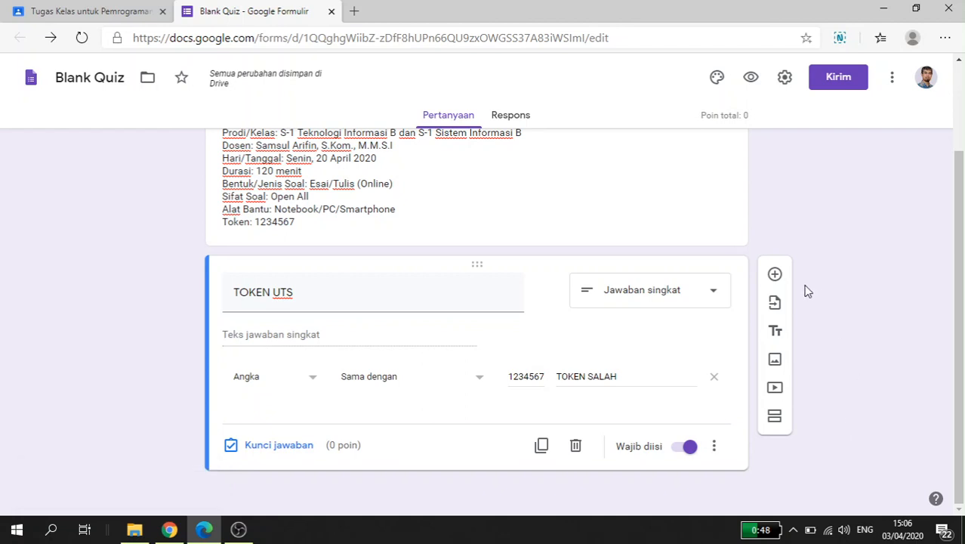
Step: Add a new section after the token question and title it "IDENTITAS DAN PERNYATAAN"
left_click(775, 417)
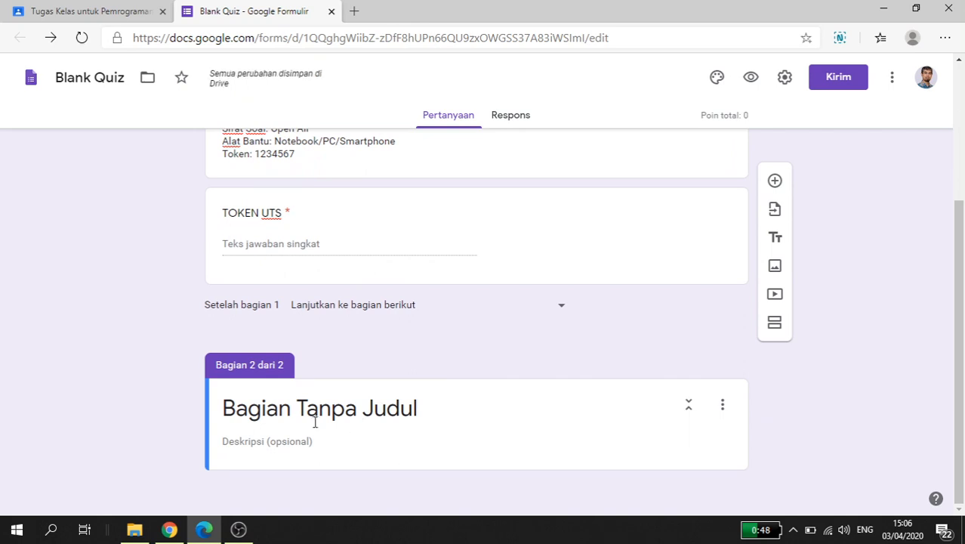
left_click(281, 416)
key("BackSpace")
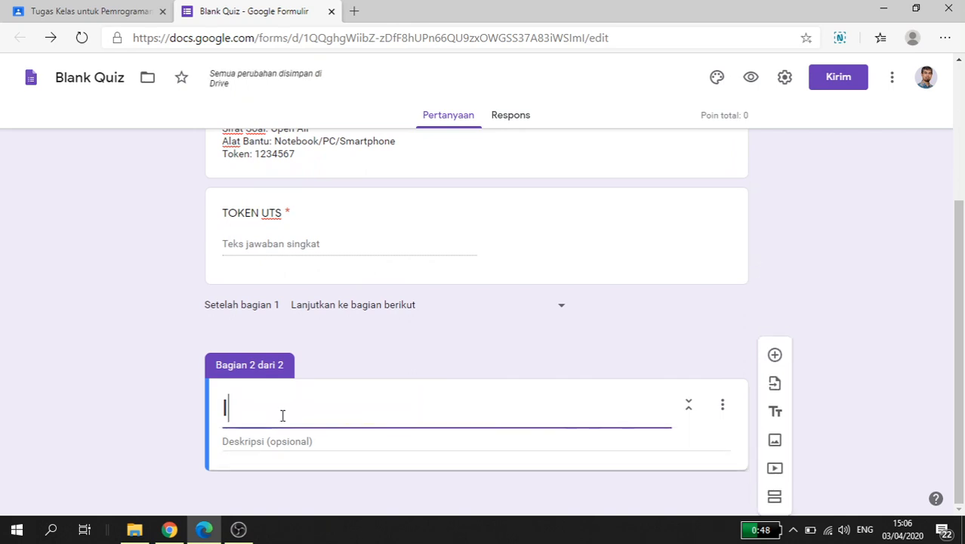
type("IDENT")
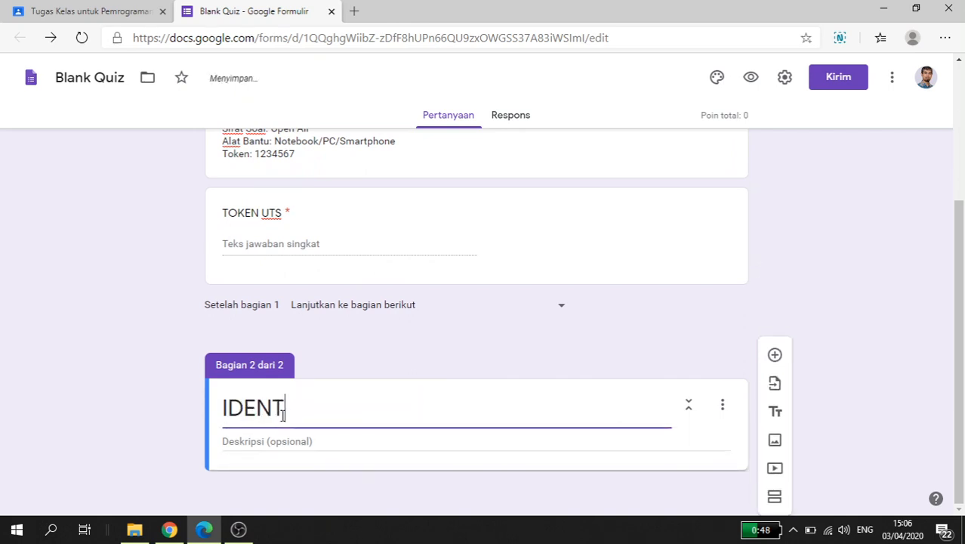
type("ITAS DAN PERNYATAAN")
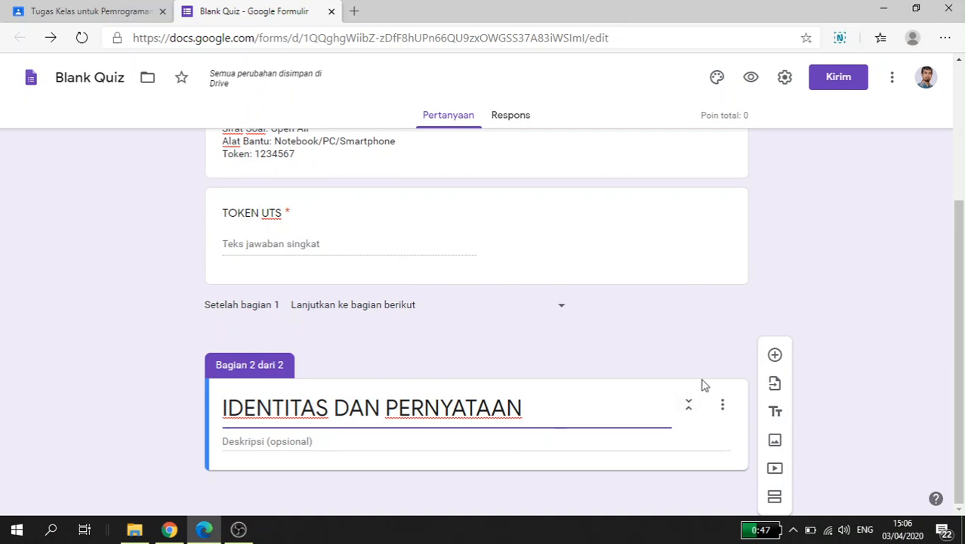
Step: Add a question "NIM" to the "IDENTITAS DAN PERNYATAAN" section with the answer type Jawaban singkat
left_click(775, 355)
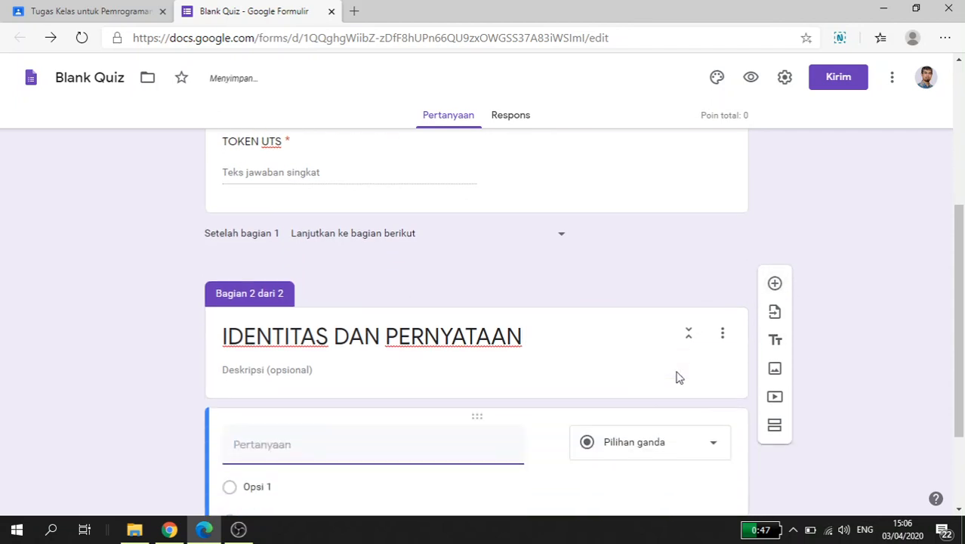
type("nim")
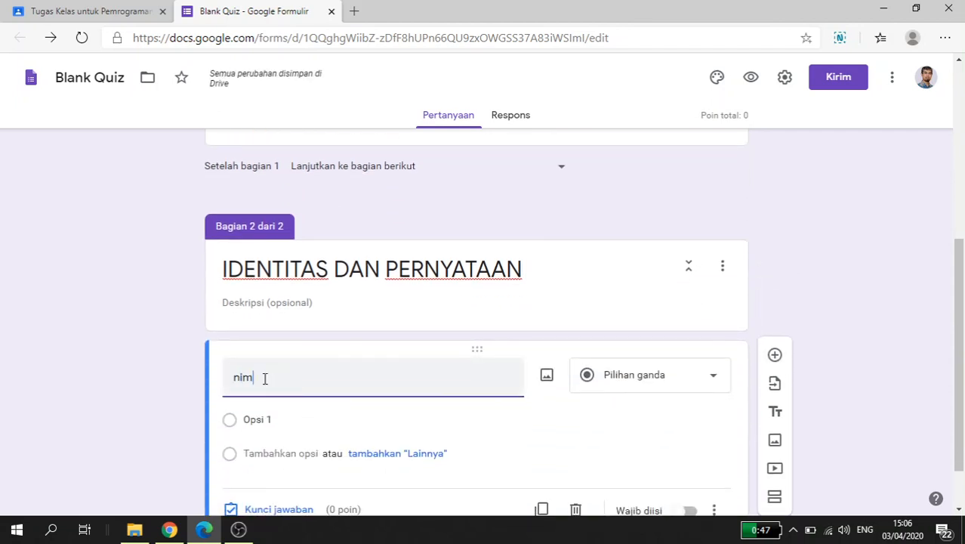
key("BackSpace")
type("NIM")
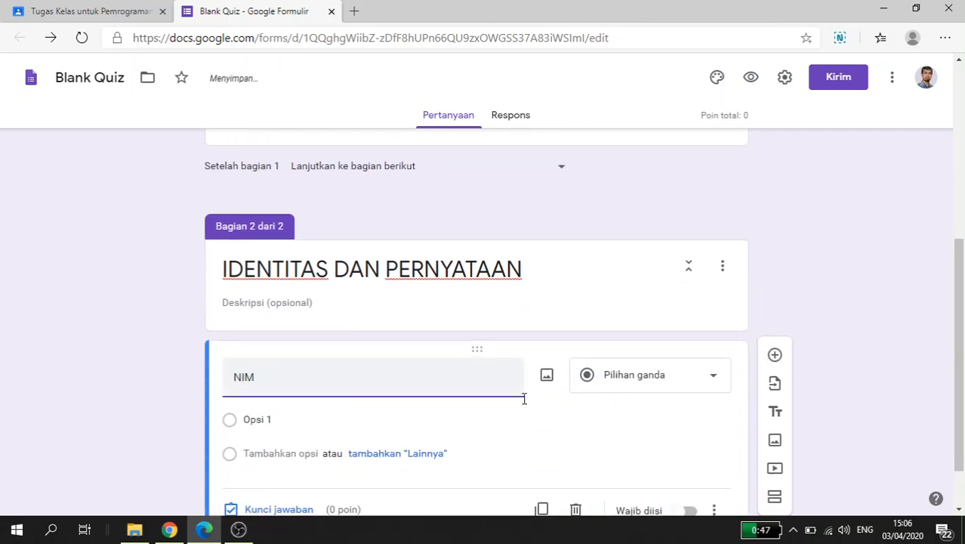
left_click(652, 381)
left_click(799, 336)
scroll(798, 336, "down", 1)
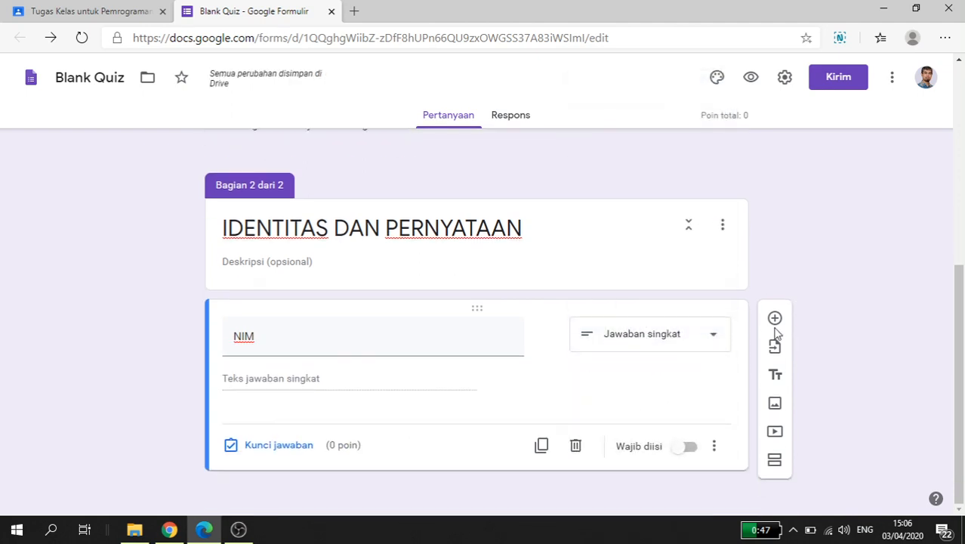
Step: Add a blank question below "NIM" and make the "NIM" question required (Wajib diisi)
left_click(776, 318)
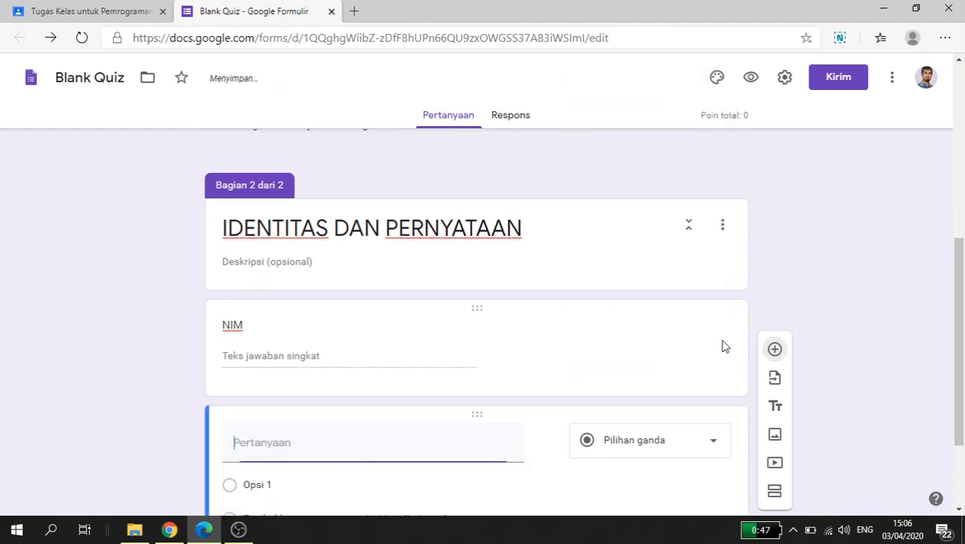
left_click(606, 350)
left_click(685, 450)
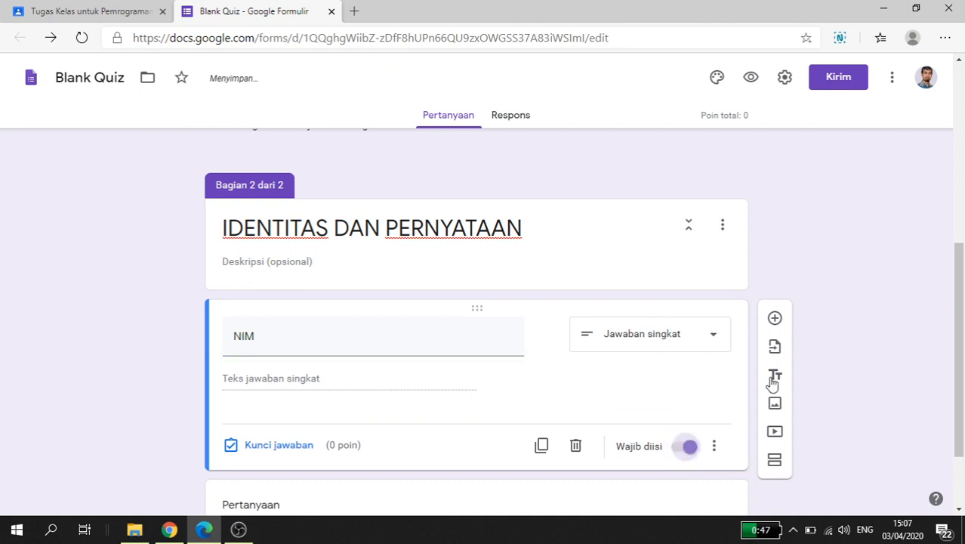
Step: Insert a required short-answer (Jawaban singkat) question "NAMA" directly below the "NIM" question
left_click(775, 318)
type("NAMA")
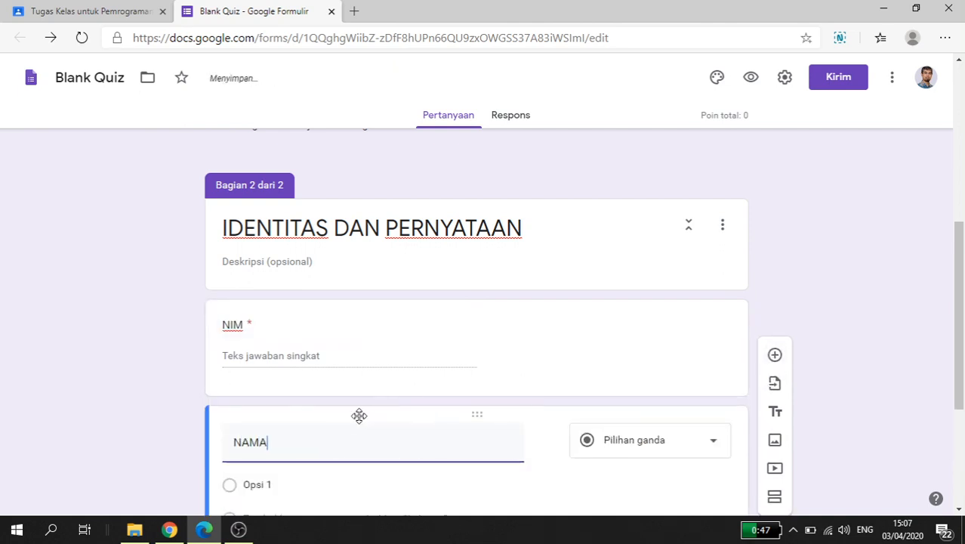
scroll(618, 444, "down", 3)
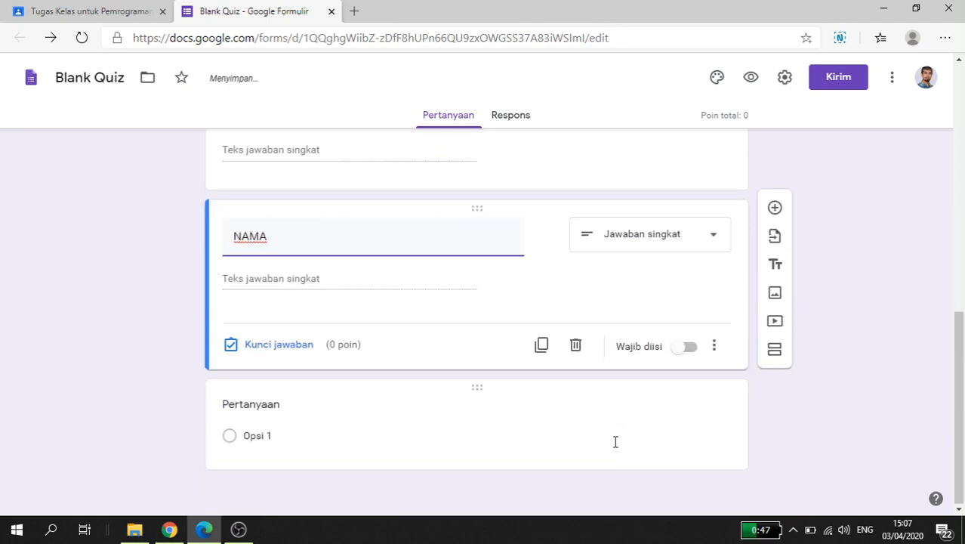
left_click(690, 349)
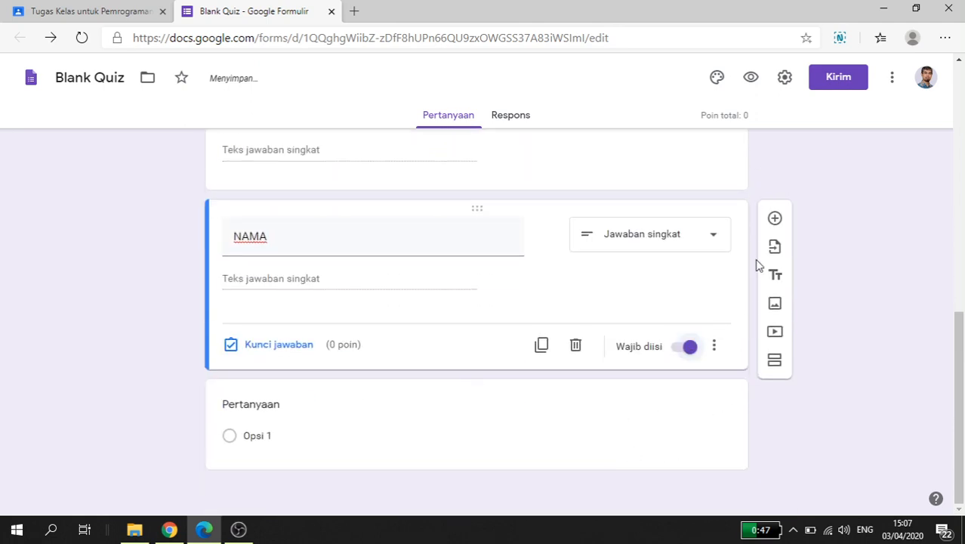
Step: Paste the exam honesty statement beginning "Menyatakan bahwa Saya benar-benar akan mengerjakan Ujian Tengah Semester dengan JUJUR" as the blank multiple-choice question's text
left_click(271, 413)
scroll(318, 422, "up", 3)
scroll(317, 423, "down", 3)
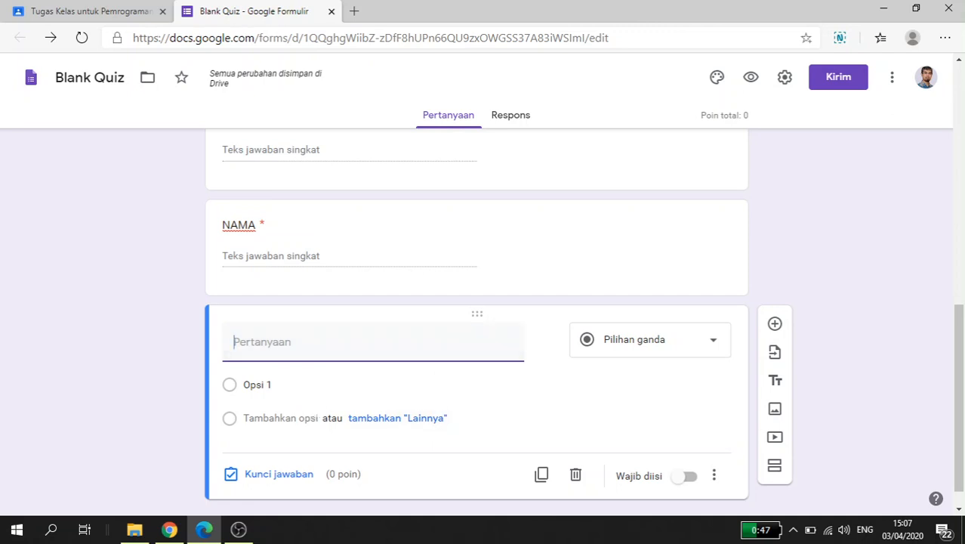
key("alt+Tab")
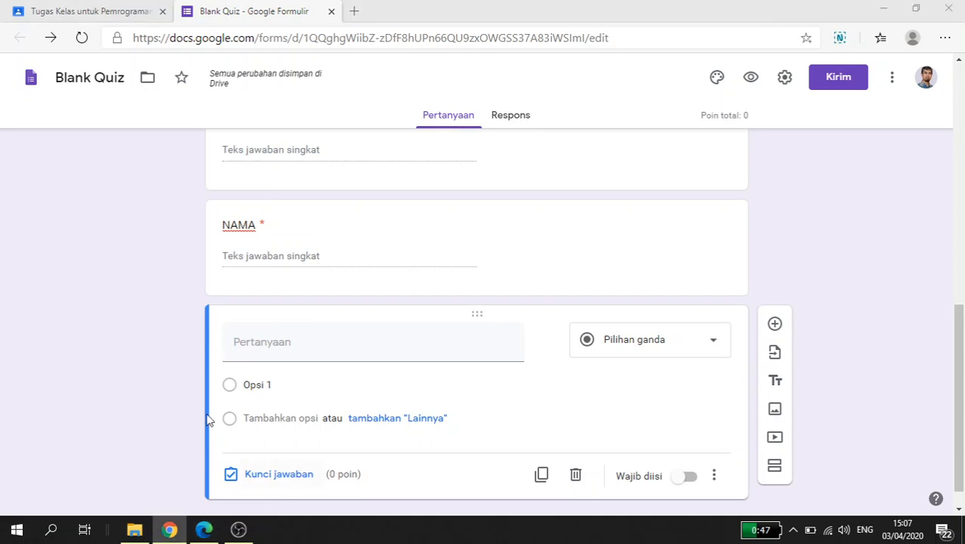
left_click(242, 341)
type("Menyatakan bahwa Saya benar-benar akan mengerjakan Ujian Tengah Semester dengan JUJUR dan tidak akan melakukan tindakan kecurangan. Dan apabila Saya melanggar pernyataan yang telah Saya buat maka Saya sanggup untuk mendapatkan sanksi sesuai dengan peraturan yang ditetapkan oleh STIMATA.")
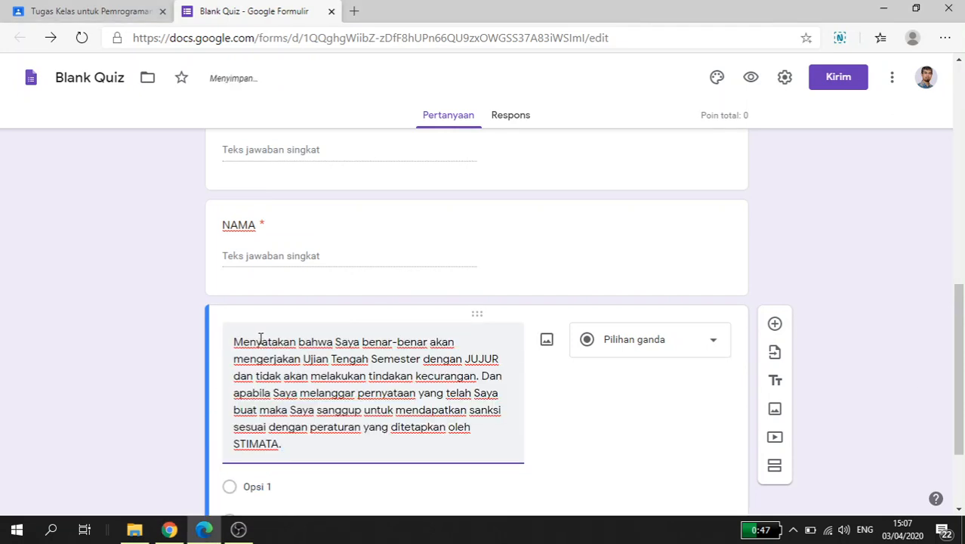
scroll(225, 457, "down", 1)
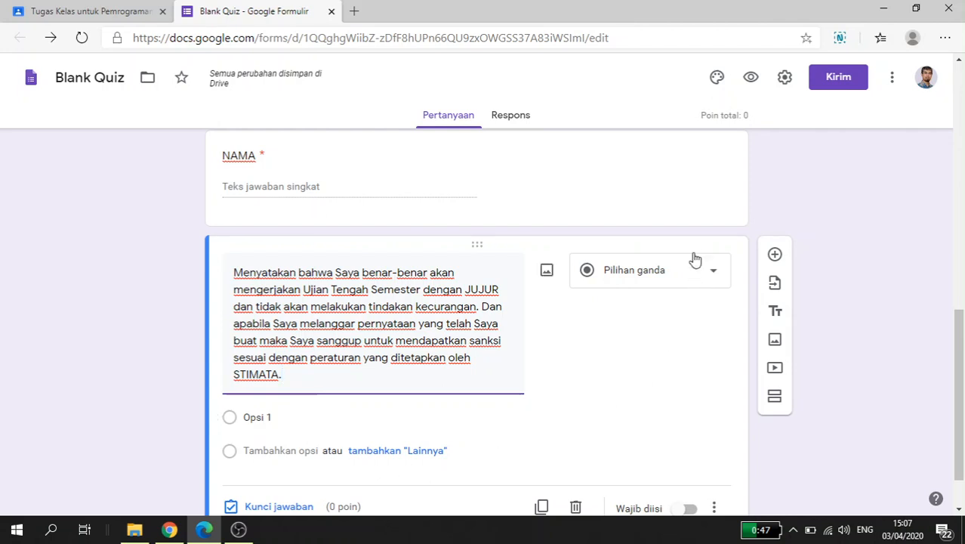
Step: Give the honesty statement question two answer options, "SETUJU" and "TIDAK SETUJU"
left_click(265, 422)
type("s")
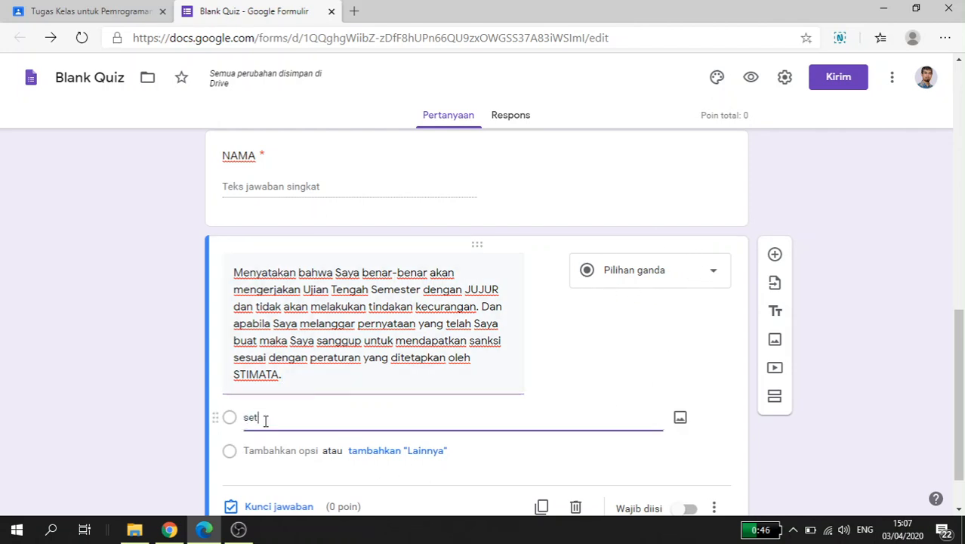
key("BackSpace")
type("SE")
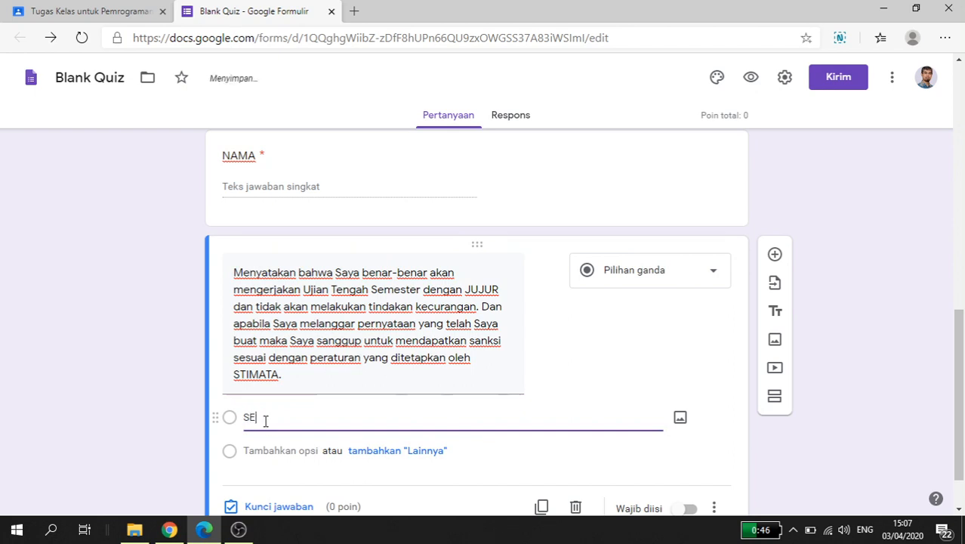
type("TUJU")
left_click(266, 450)
type("TIDAK SE")
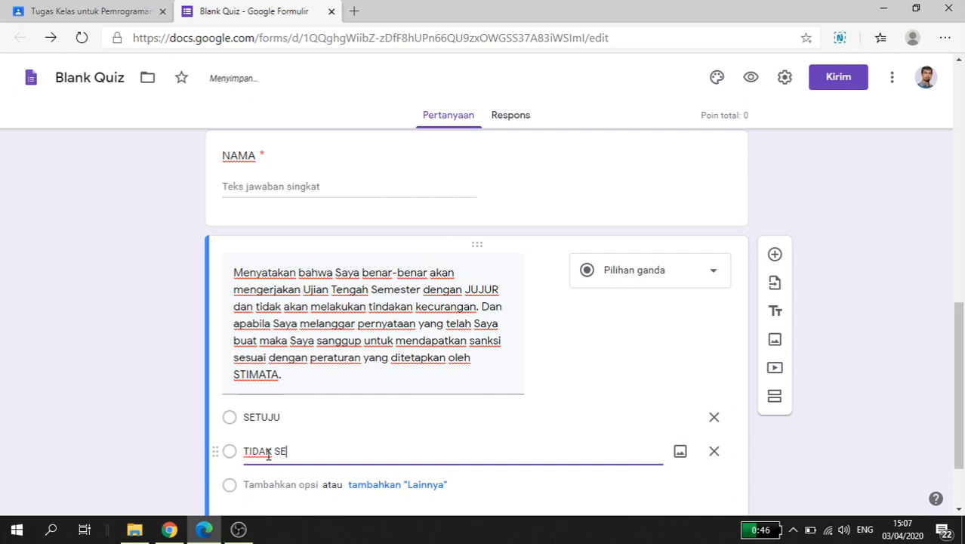
type("TUJU")
left_click(810, 418)
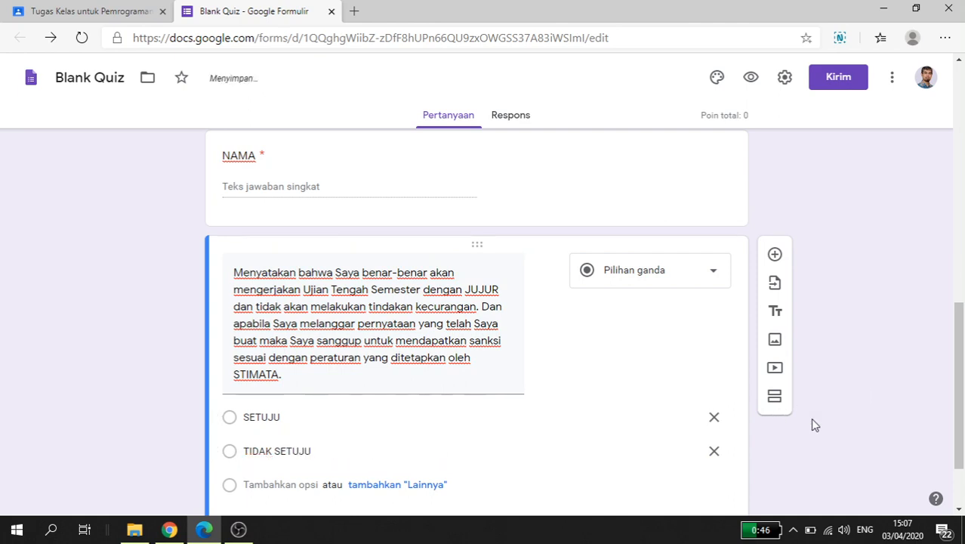
Step: Make the honesty statement question required (Wajib diisi)
scroll(818, 444, "down", 1)
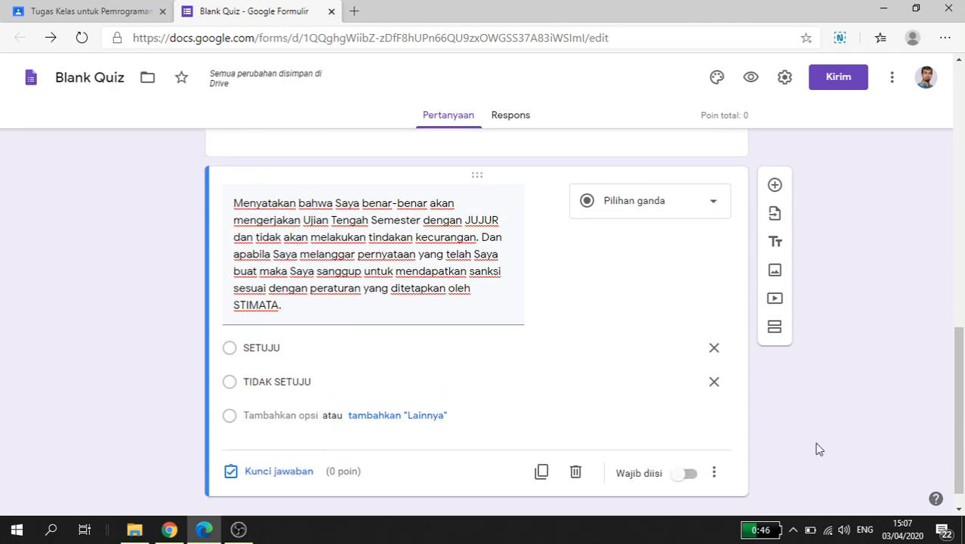
scroll(818, 444, "up", 1)
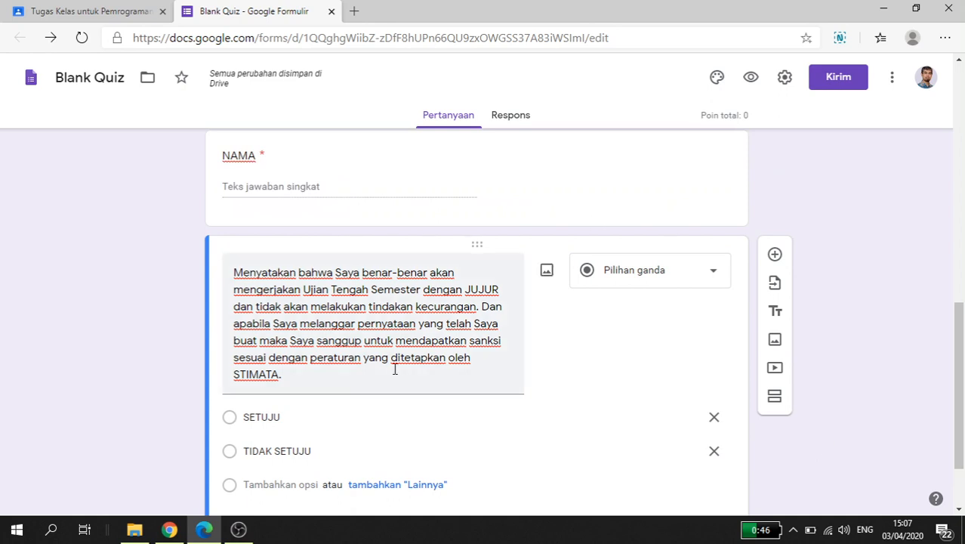
scroll(394, 369, "down", 1)
scroll(550, 340, "up", 4)
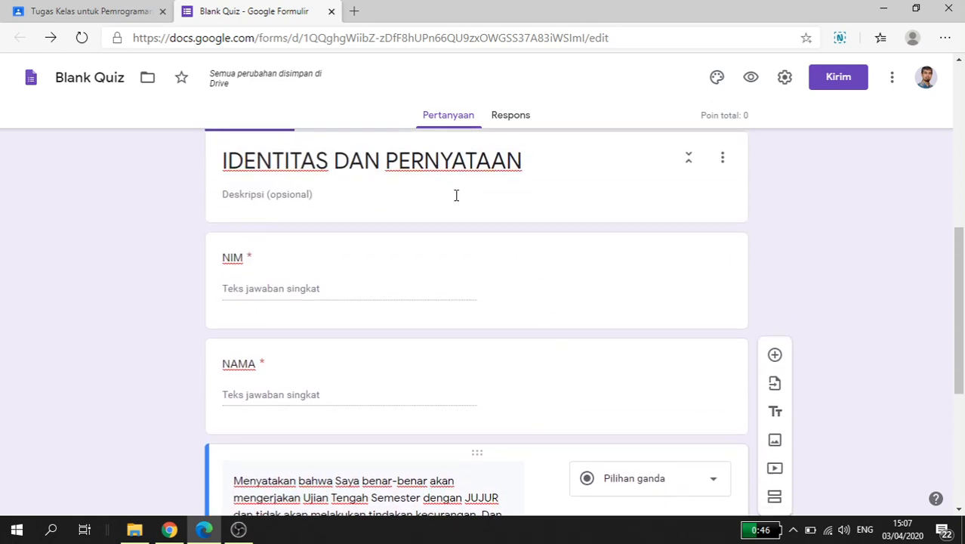
scroll(485, 243, "down", 2)
scroll(558, 398, "down", 1)
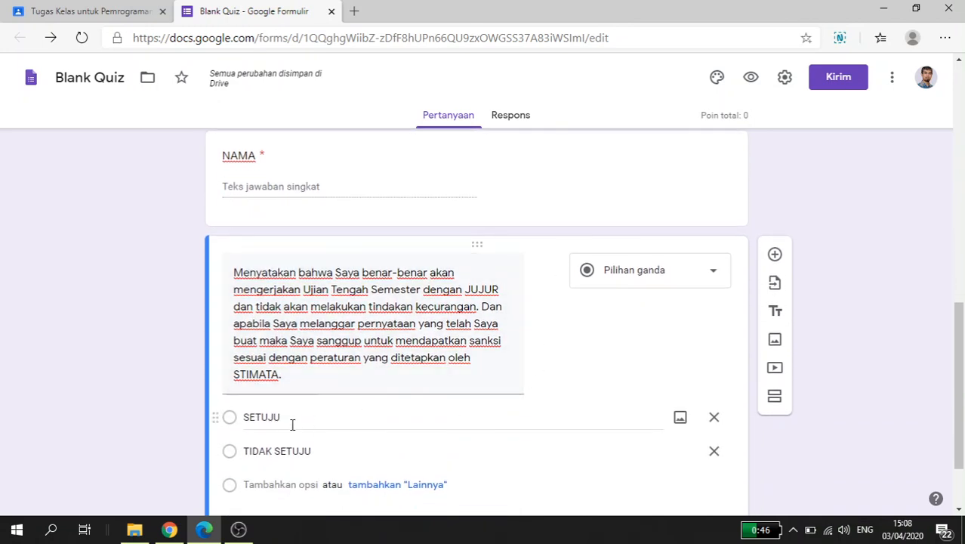
scroll(309, 454, "down", 1)
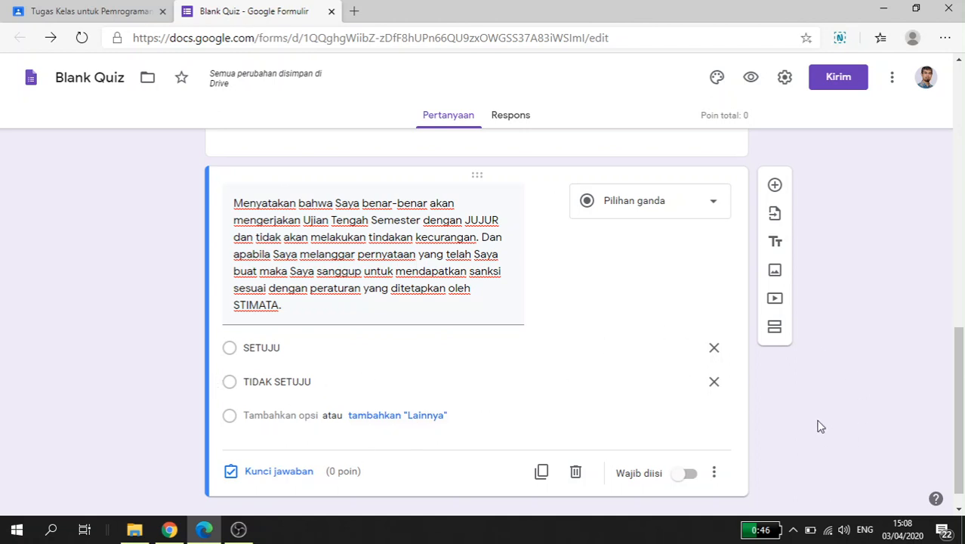
scroll(821, 427, "down", 1)
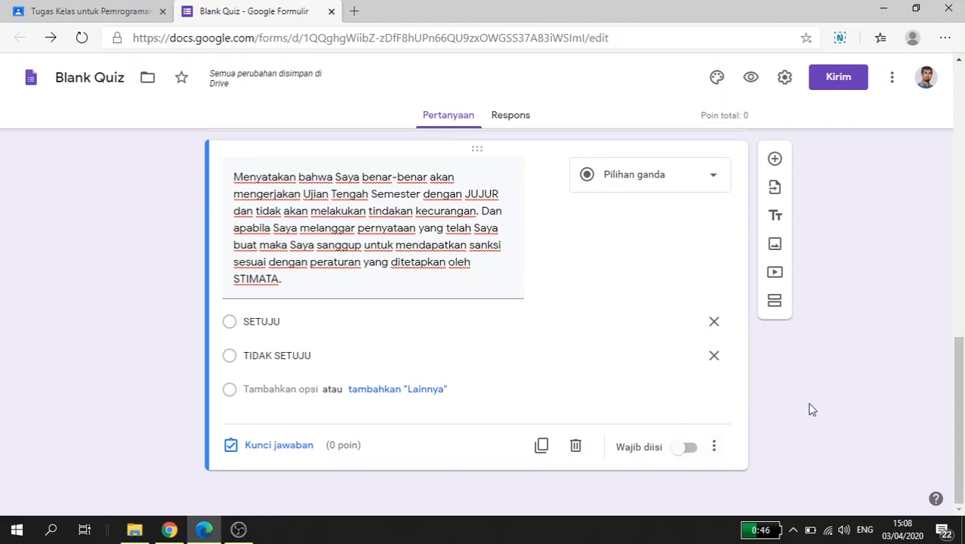
left_click(688, 448)
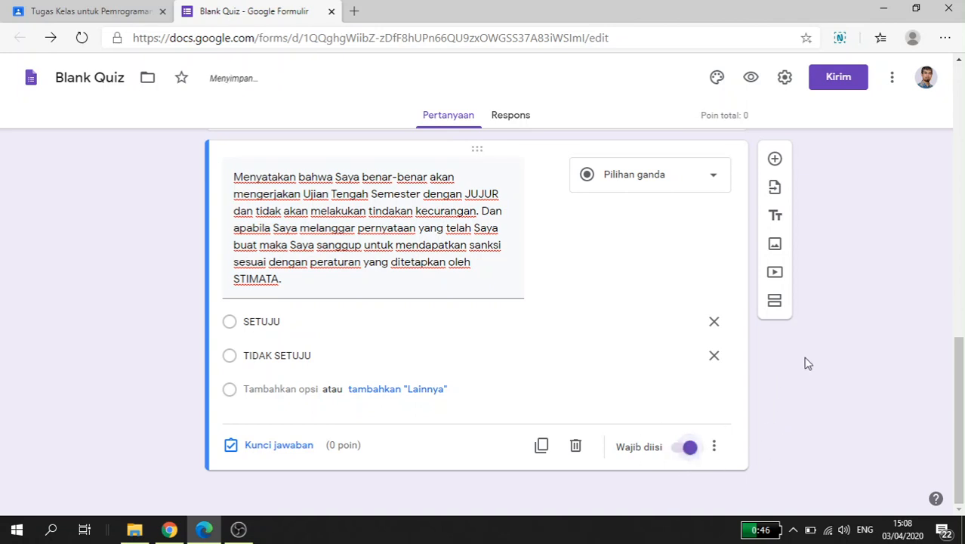
Step: Add three new untitled sections after the "IDENTITAS DAN PERNYATAAN" section
left_click(775, 300)
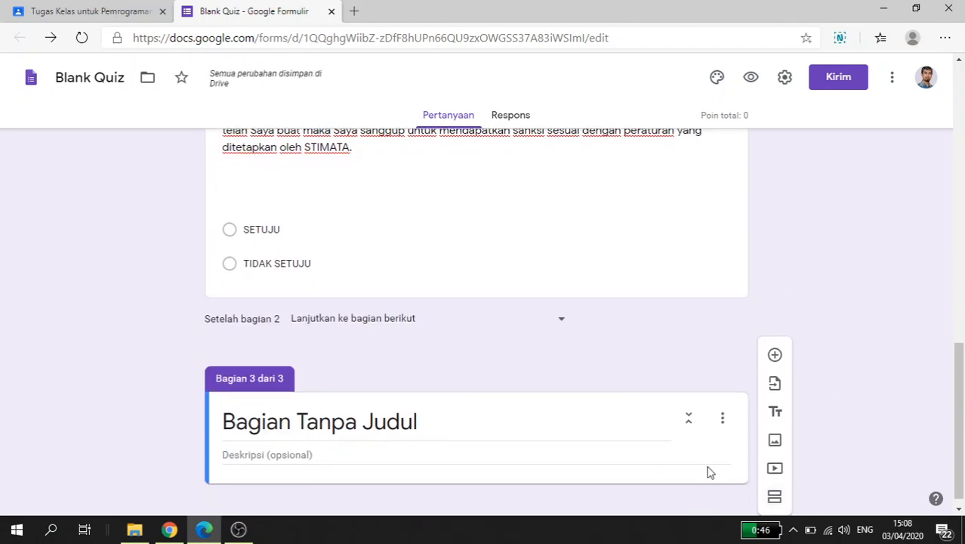
left_click(774, 496)
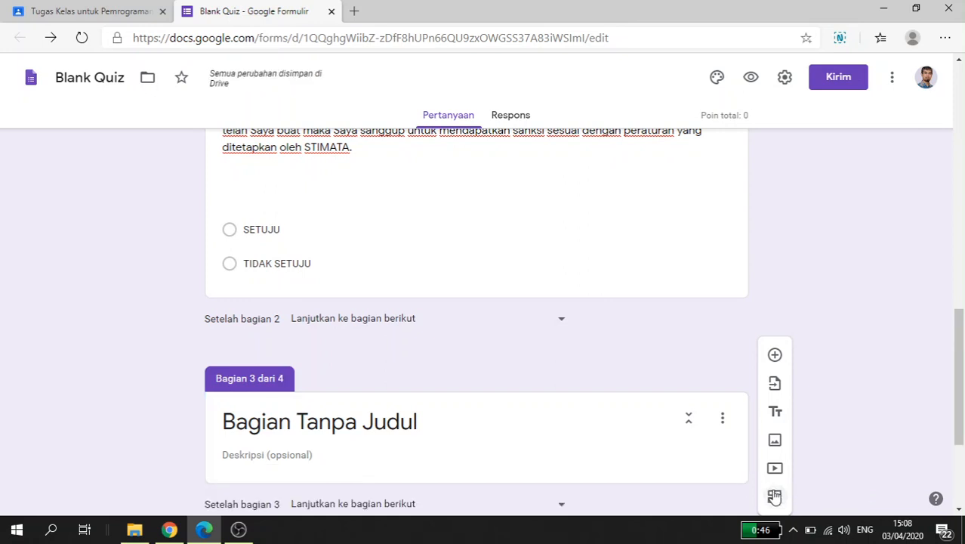
left_click(775, 496)
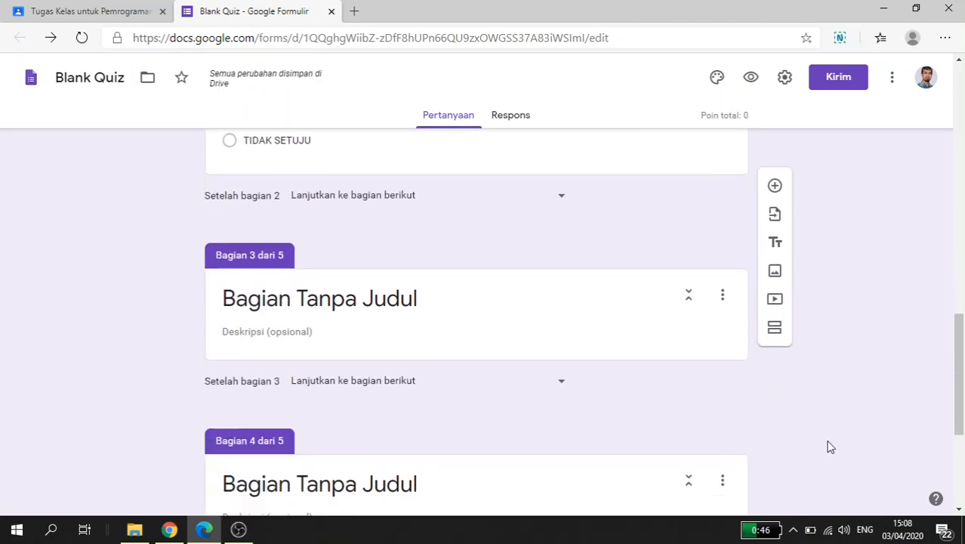
Step: Title section 3 "SOAL"
scroll(220, 362, "down", 2)
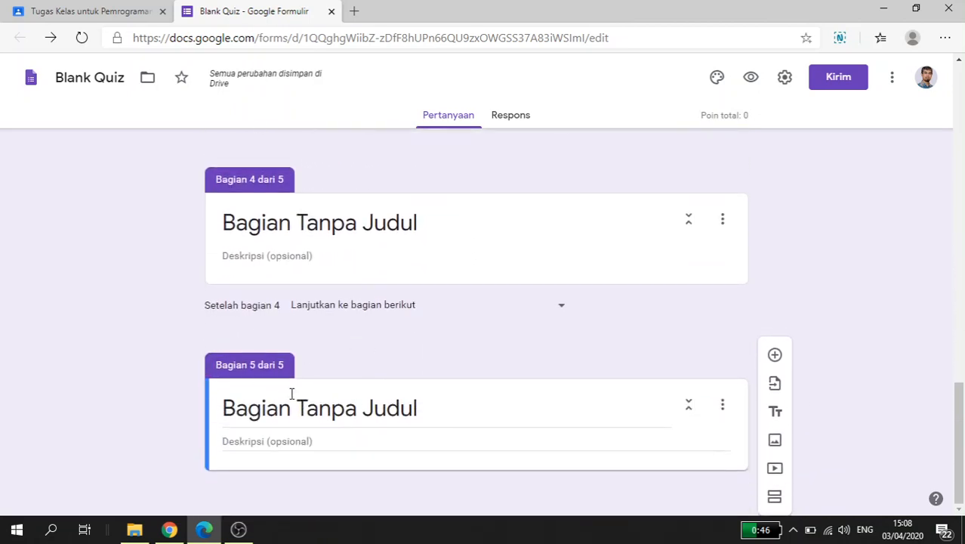
scroll(292, 394, "up", 3)
scroll(292, 394, "up", 2)
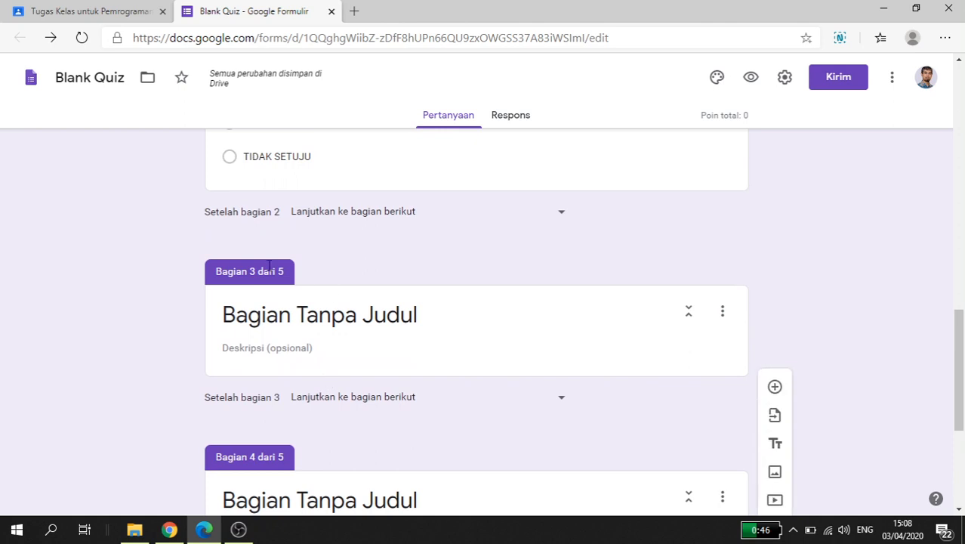
left_click(277, 319)
type("soal")
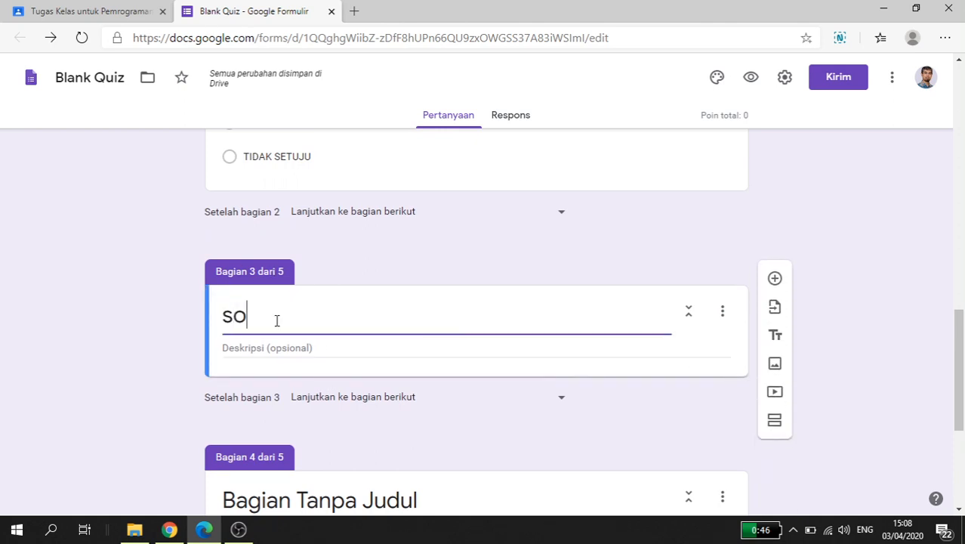
key("BackSpace")
key("BackSpace")
key("BackSpace")
key("BackSpace")
type("SOAL")
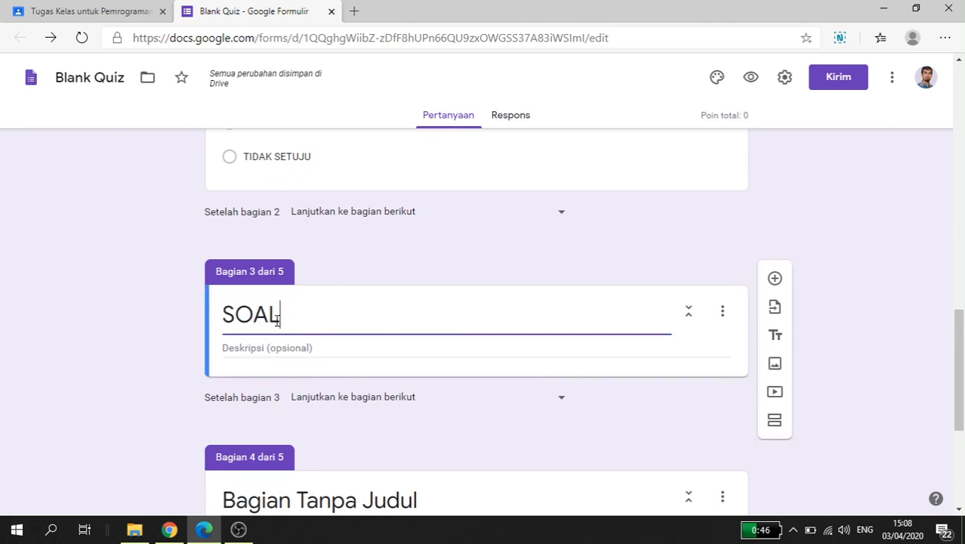
Step: Title section 4 "Maaf Anda tidak dapat mengikuti UTS untuk mata kuliah Pemrograman Piranti Bergerak 2 - Kelas B"
scroll(264, 399, "down", 2)
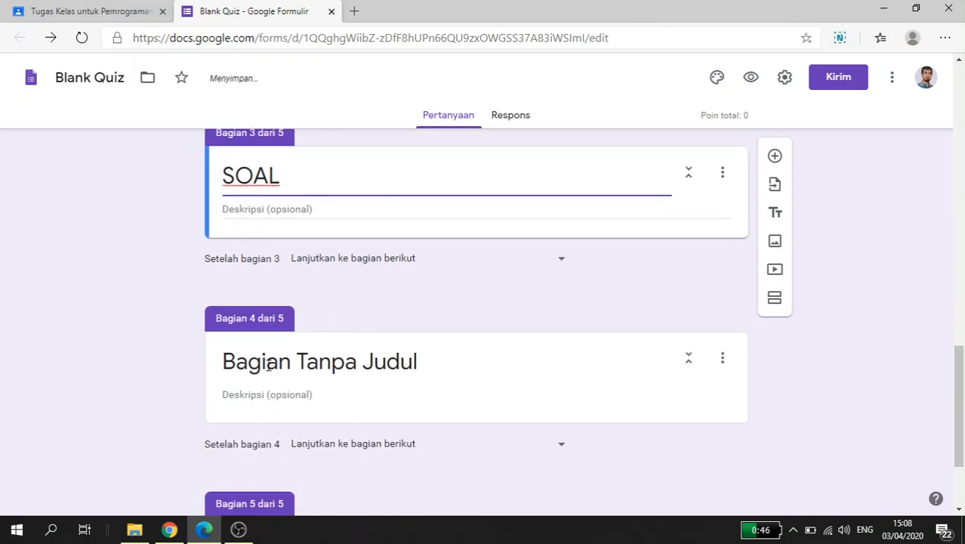
left_click(266, 365)
scroll(191, 374, "up", 4)
scroll(191, 374, "up", 1)
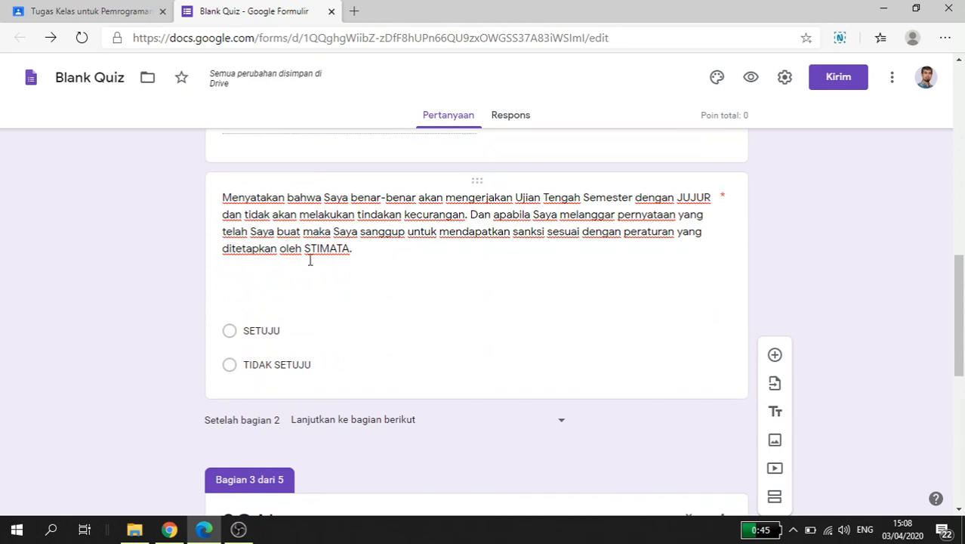
scroll(170, 381, "down", 2)
scroll(146, 400, "down", 2)
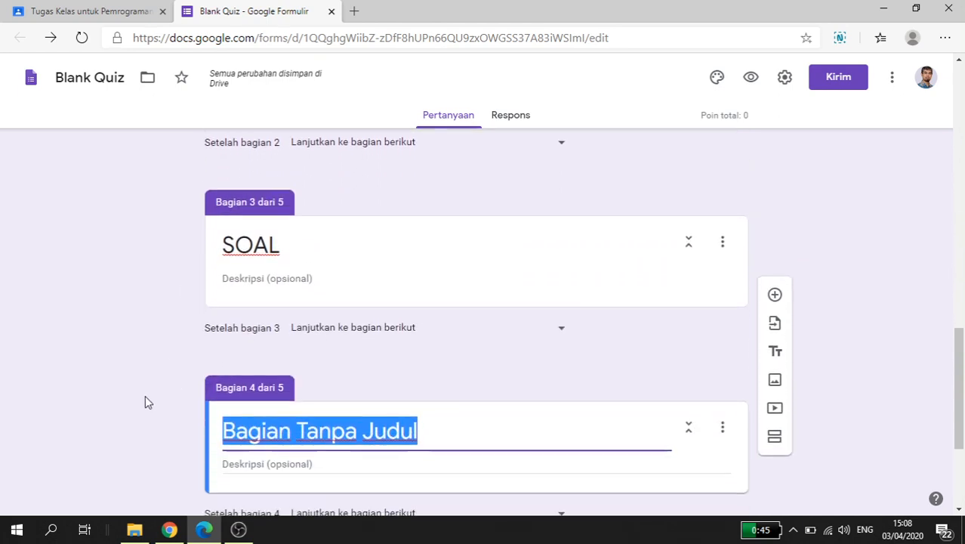
scroll(146, 396, "down", 2)
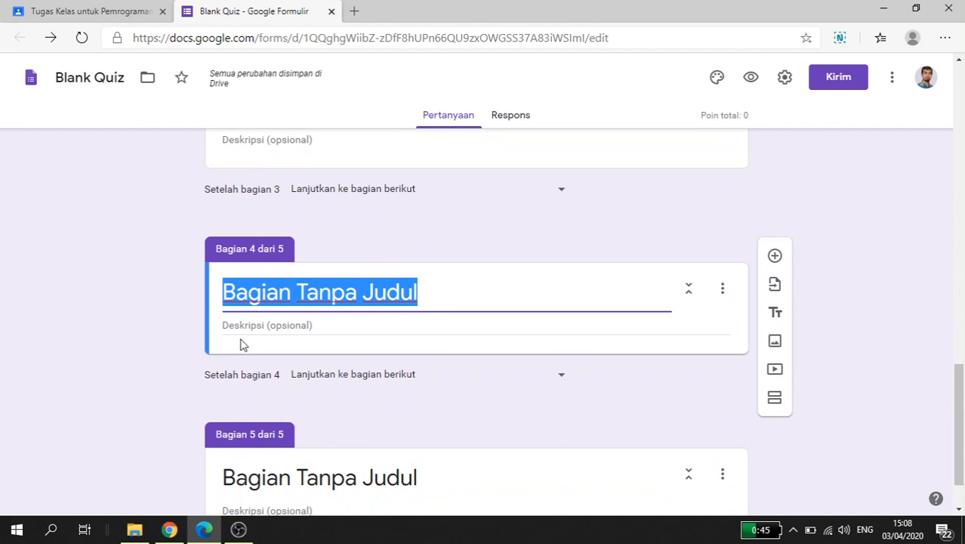
key("alt+Tab")
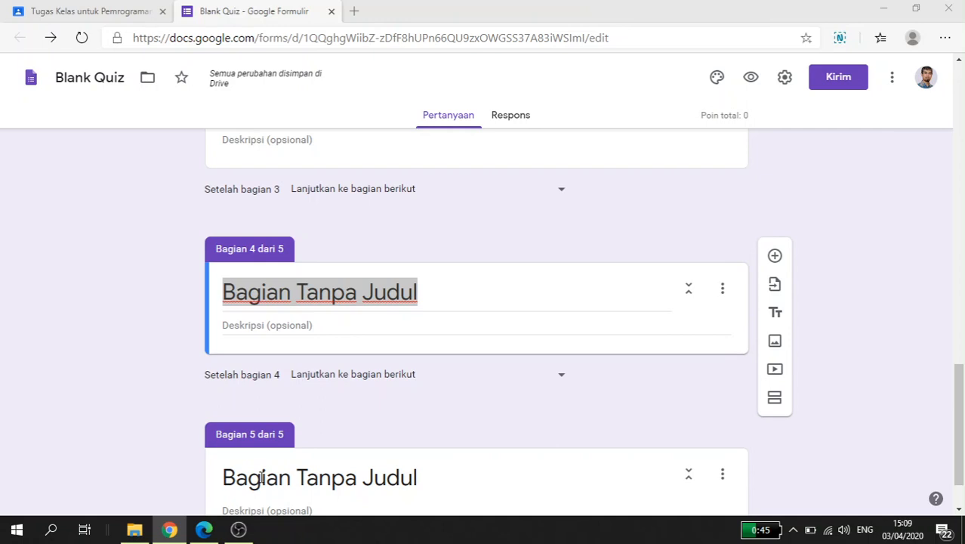
key("alt+Tab")
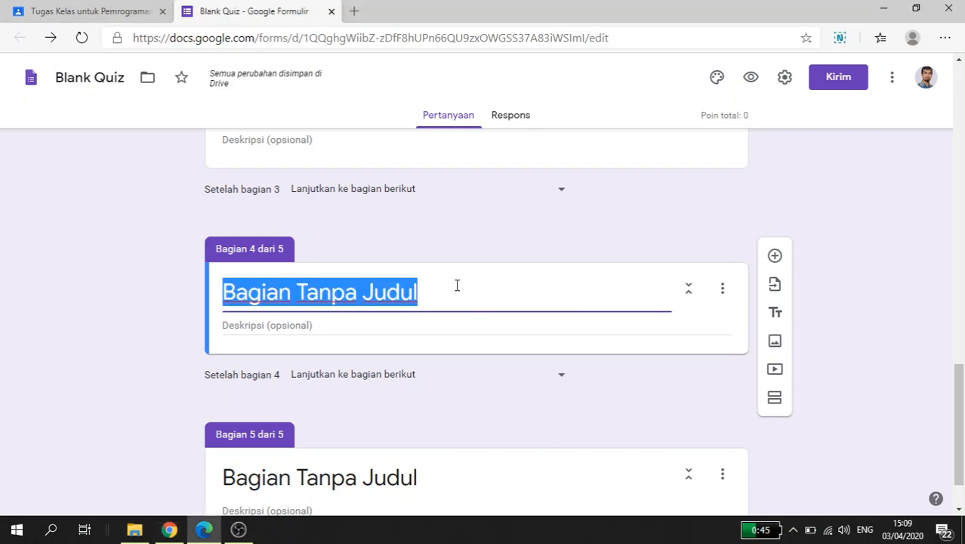
type("Ma")
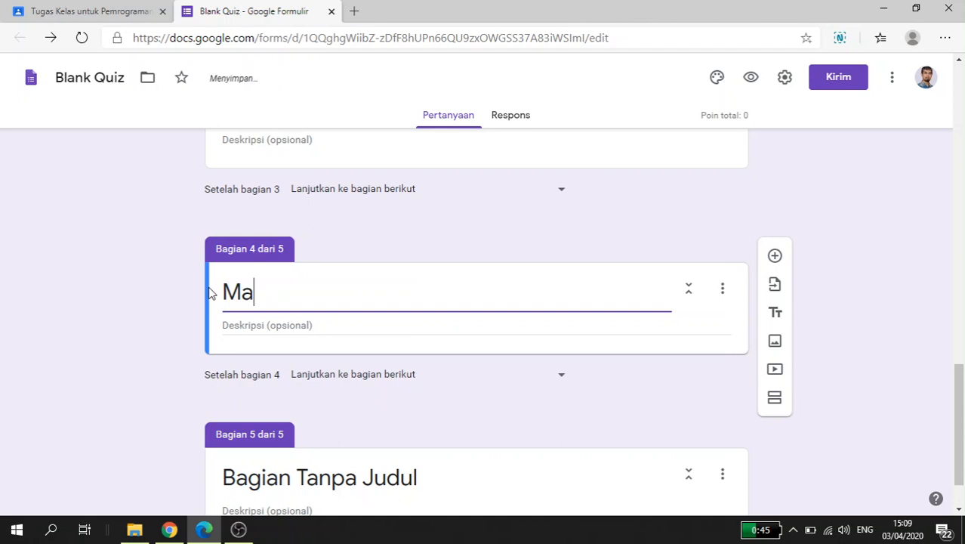
type("af Anda t")
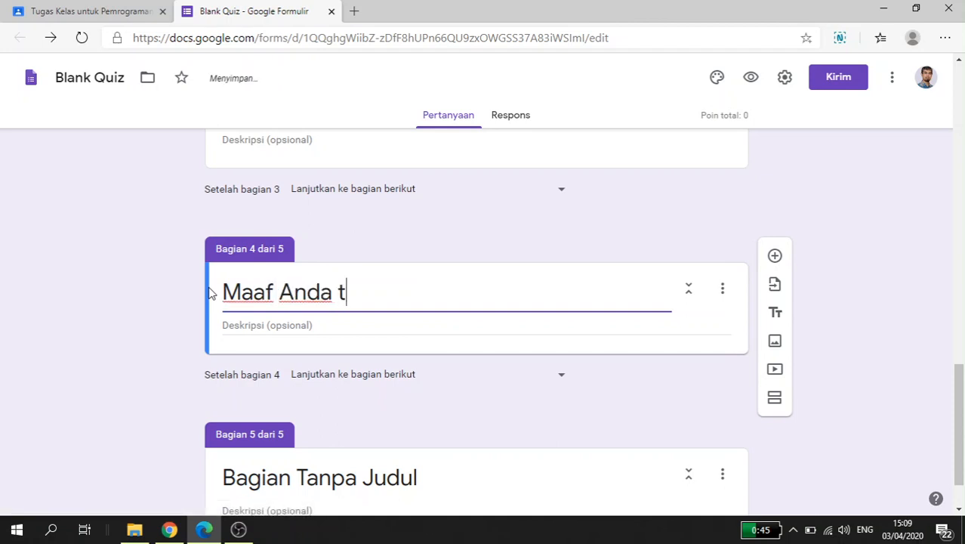
type("idak dapat men")
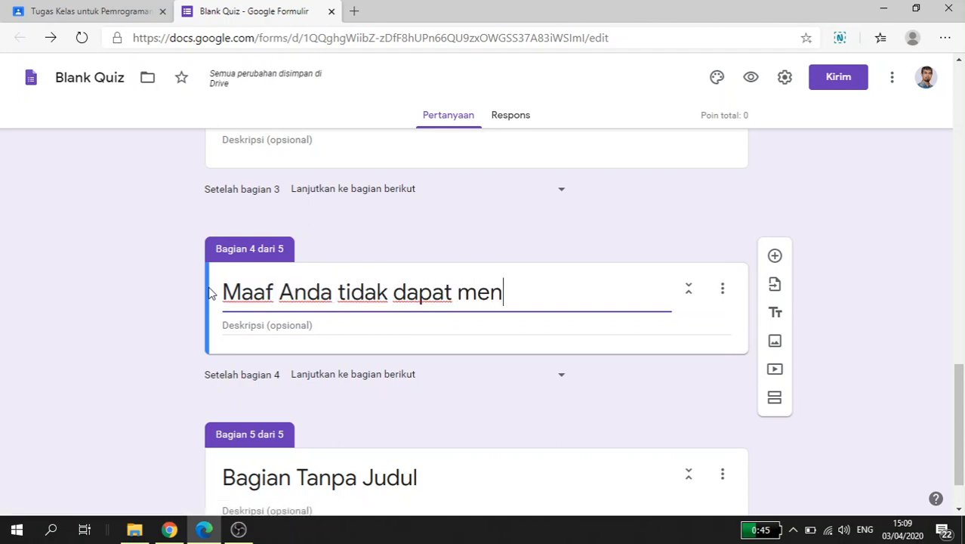
type("gikuti UTS")
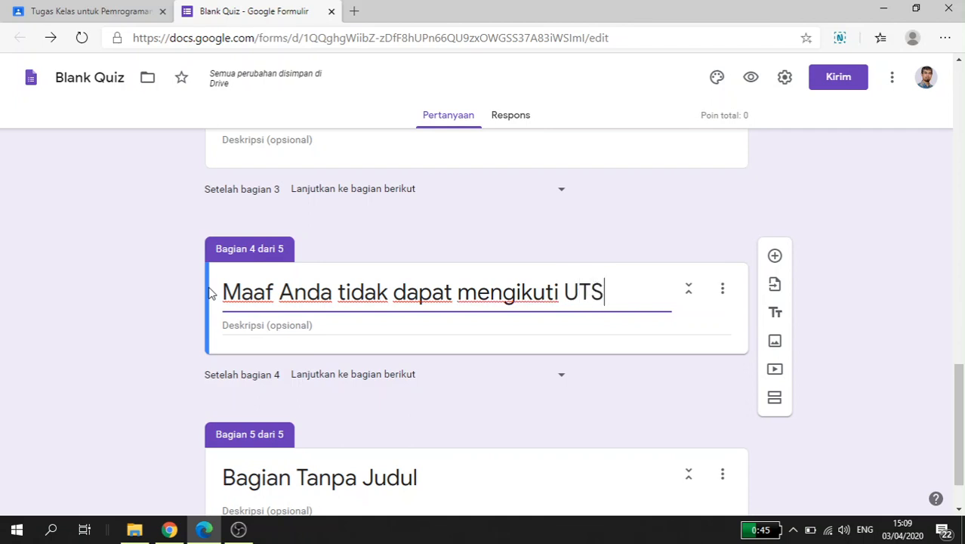
type(" untuk ")
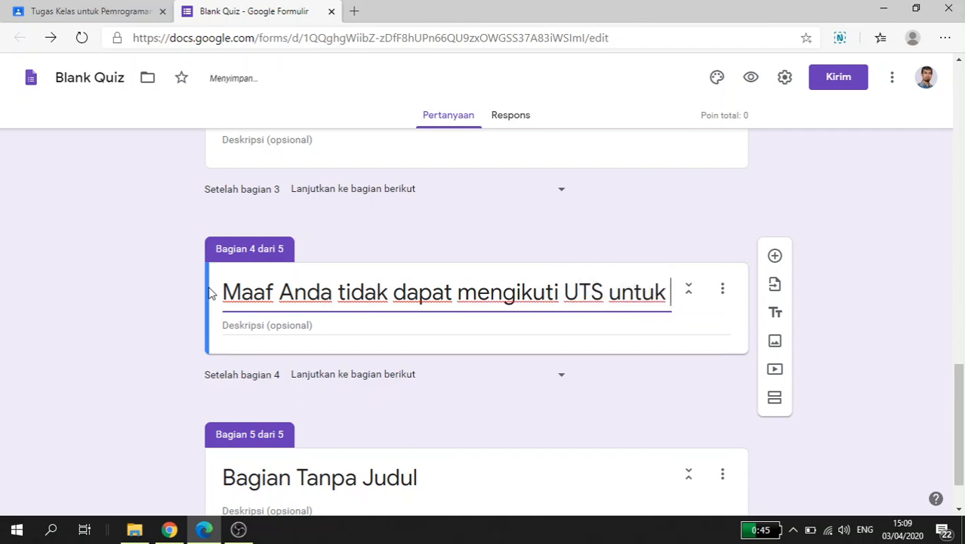
type("mata kuliah")
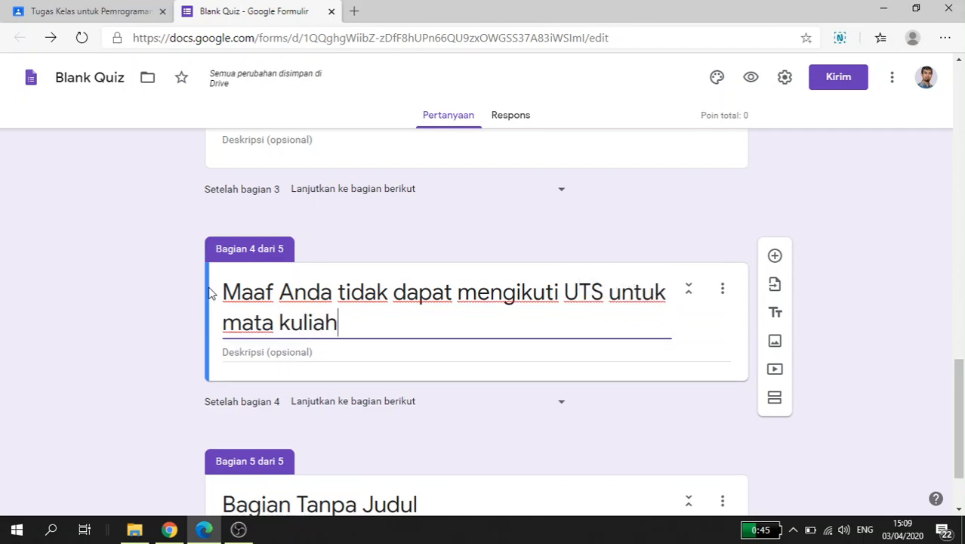
type(" Pemrograman P")
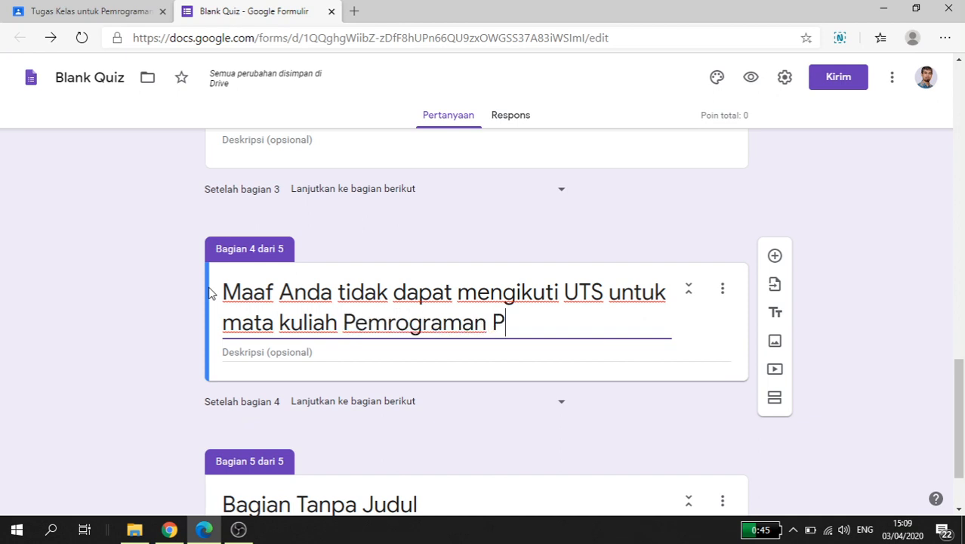
type("ira")
key("BackSpace")
key("BackSpace")
type("t")
key("BackSpace")
type("ra")
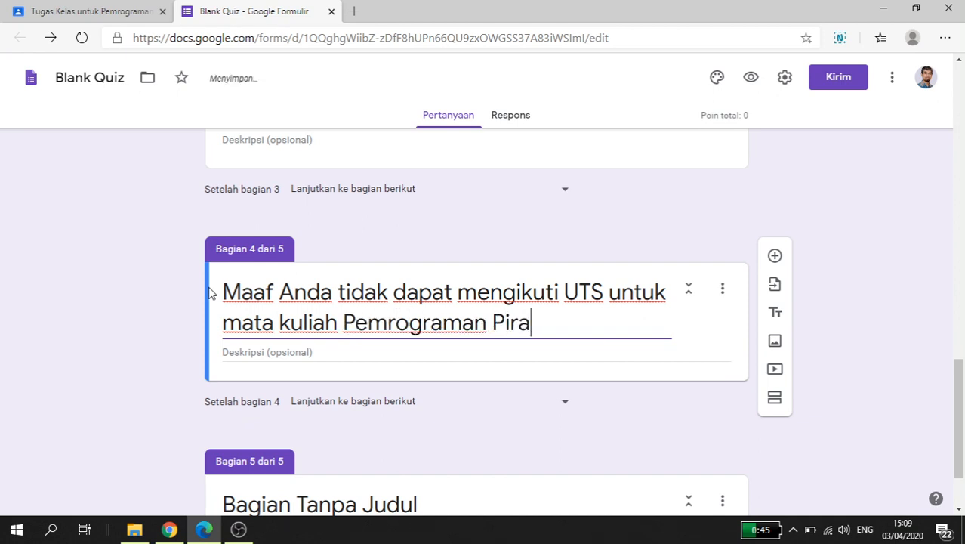
type("nti Bergerak")
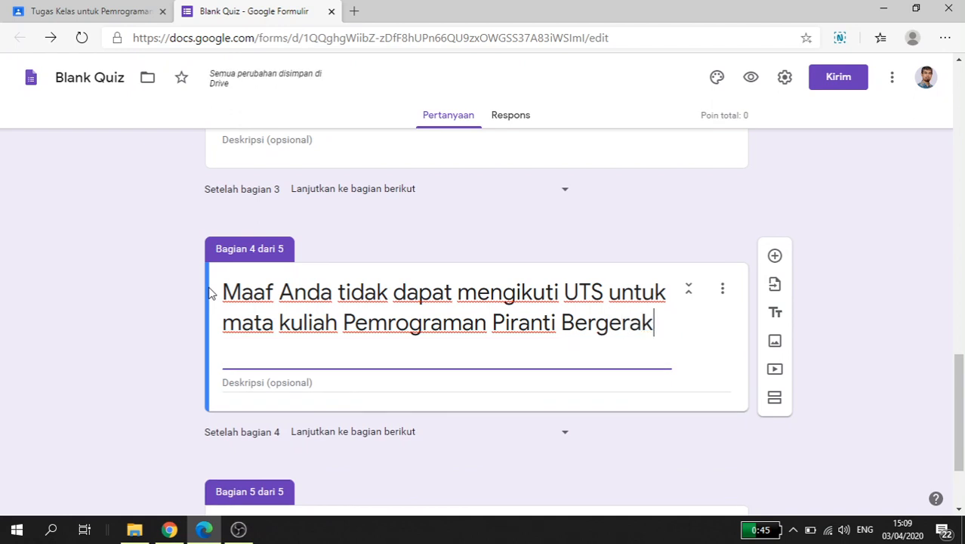
type(" 2 - Kela")
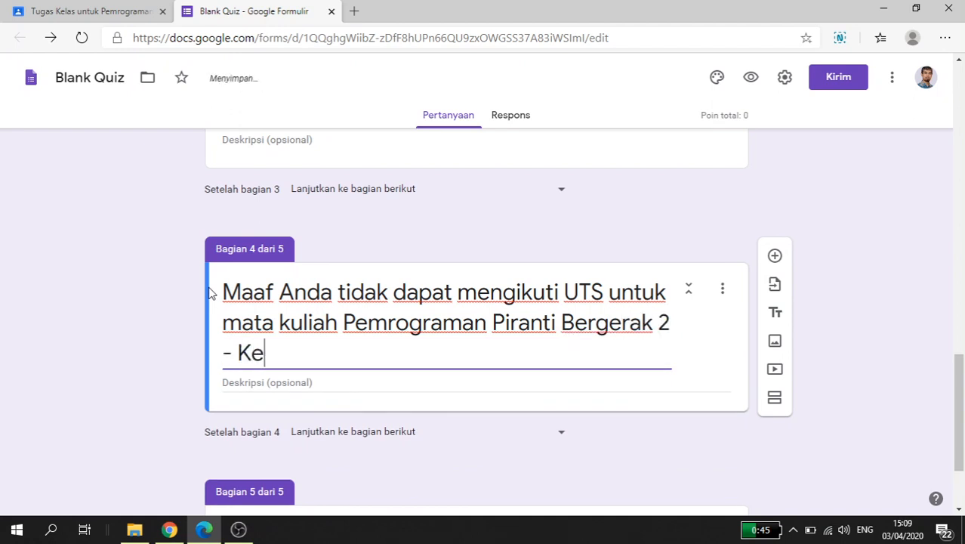
key("BackSpace")
type("las B")
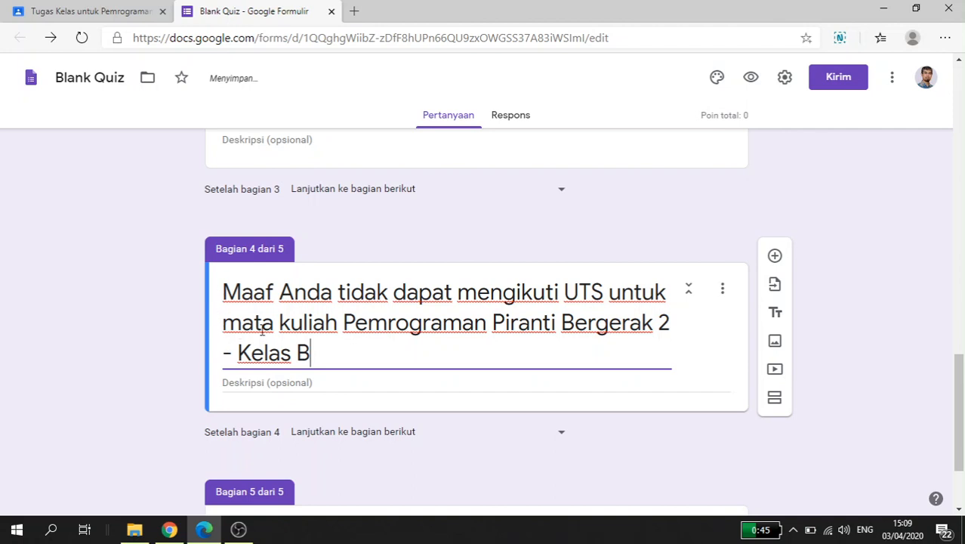
Step: Title section 5 "Anda telah berada pada akhir sesi UTS mata kuliah Pemrograman Piranti Bergerak 2 - Kelas B."
scroll(262, 327, "down", 2)
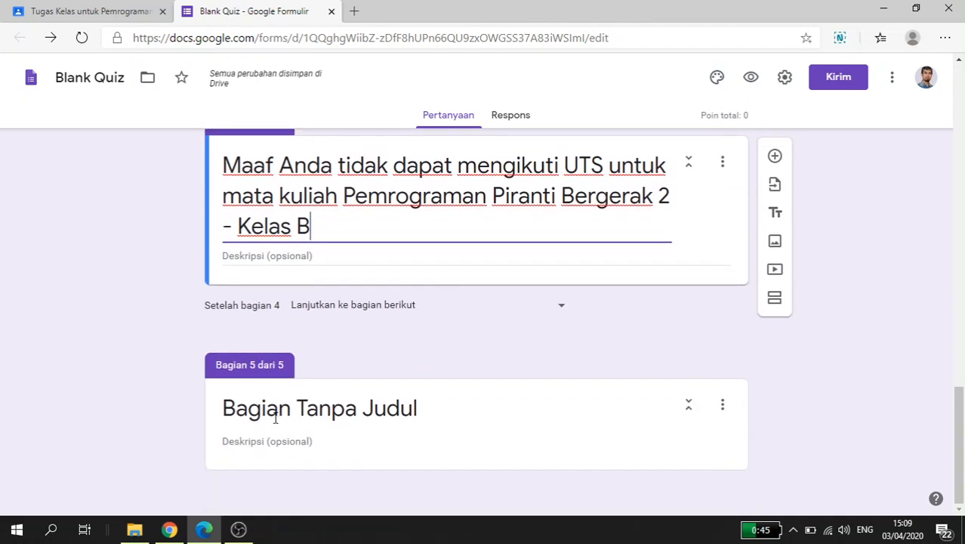
left_click(275, 416)
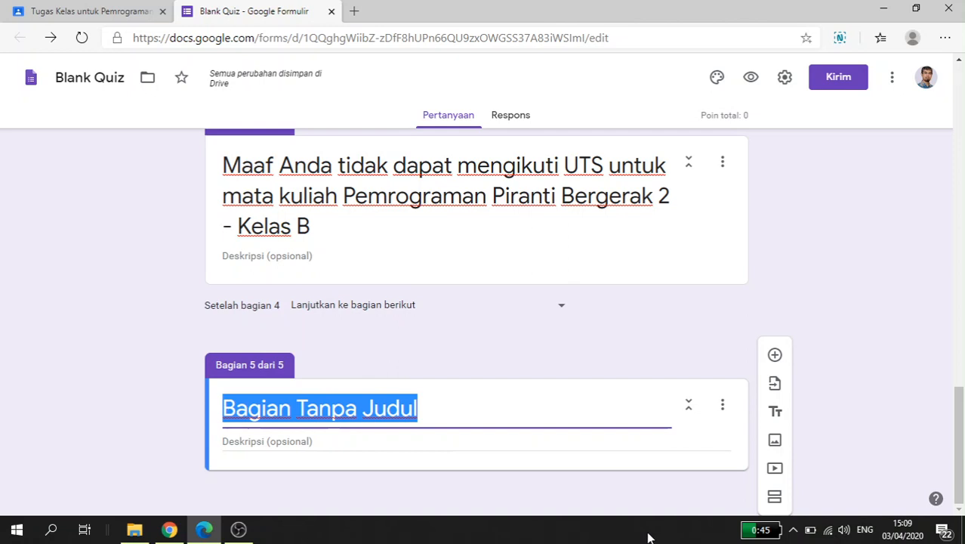
type("Anda")
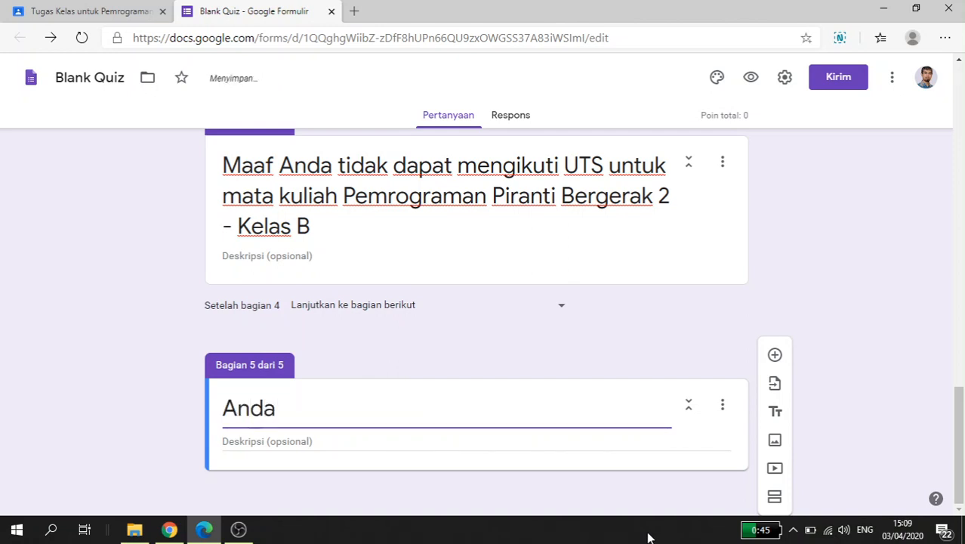
type(" telah bera")
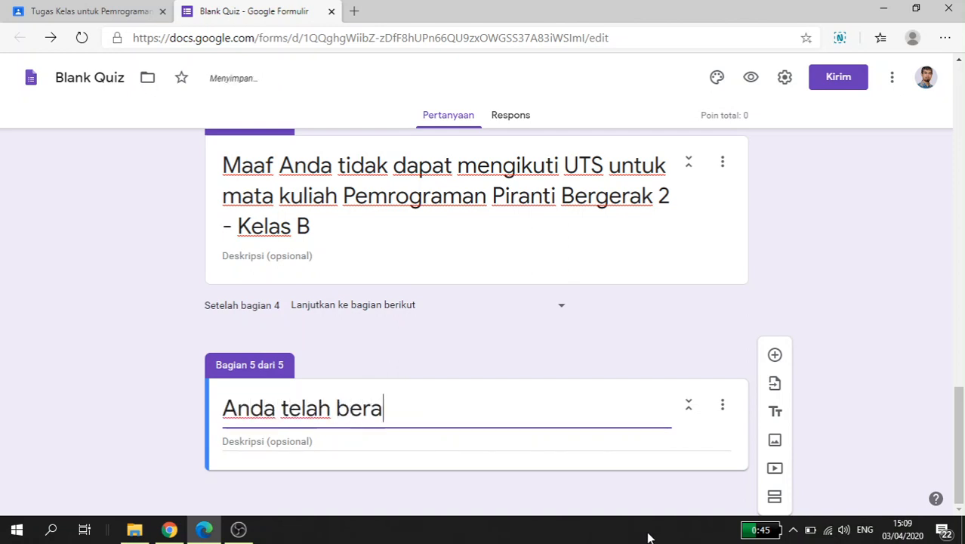
type("sa")
key("BackSpace")
key("BackSpace")
type("da di ")
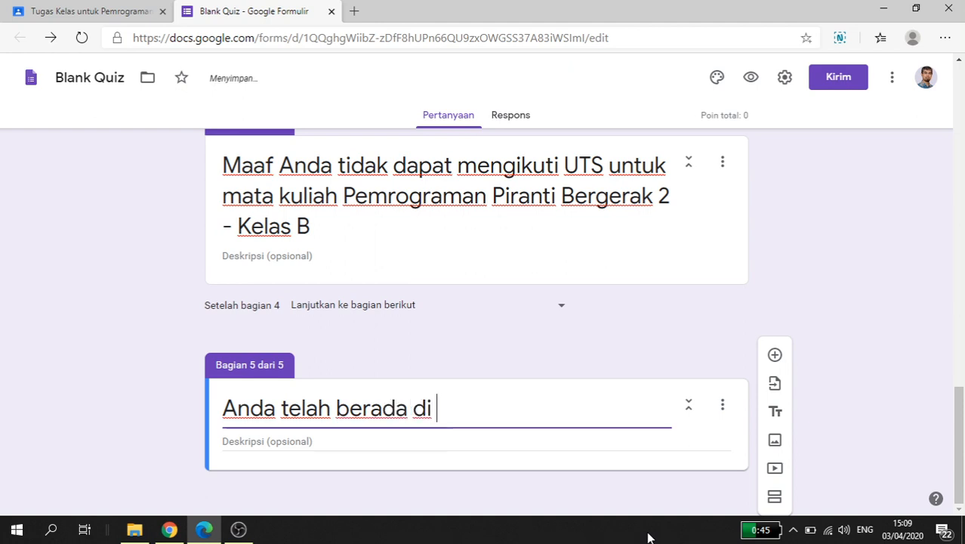
type("ak")
key("BackSpace")
key("BackSpace")
key("BackSpace")
key("BackSpace")
type("pada akhir sesi UTS")
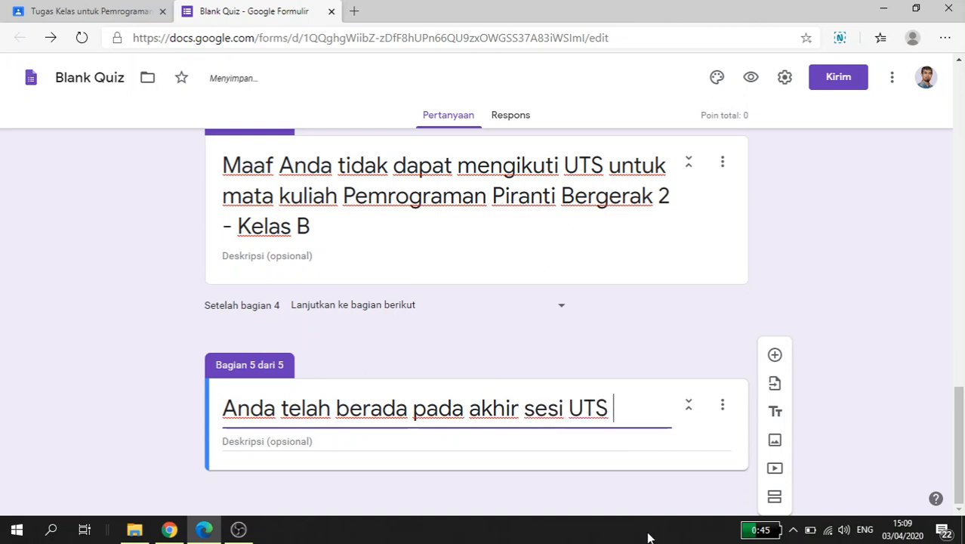
type(" mat")
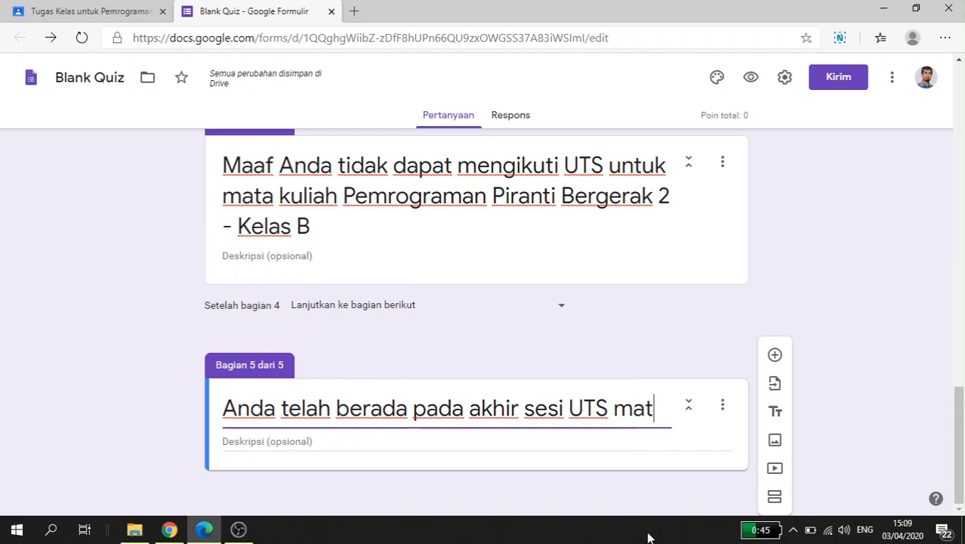
type("a kuliah Pemr")
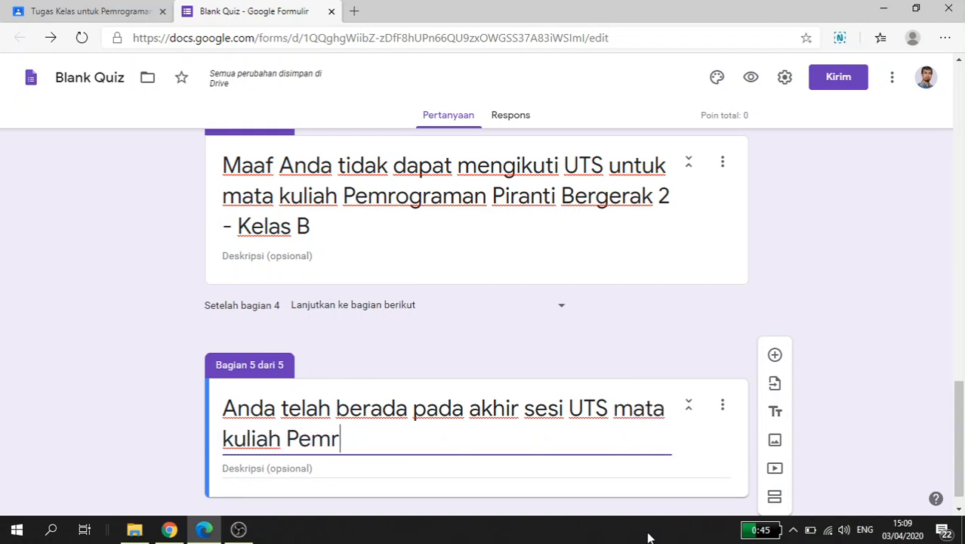
type("ograman Piran")
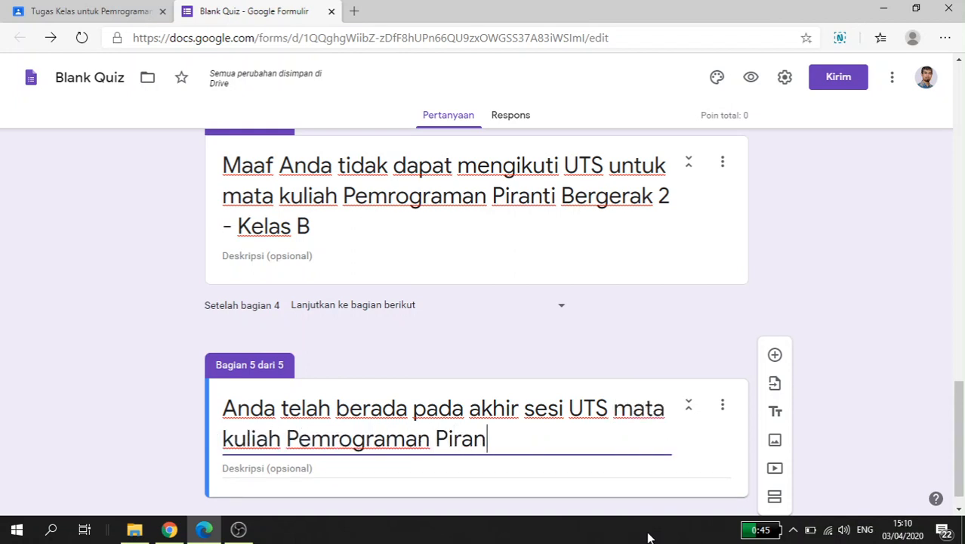
type("ti Bergerak")
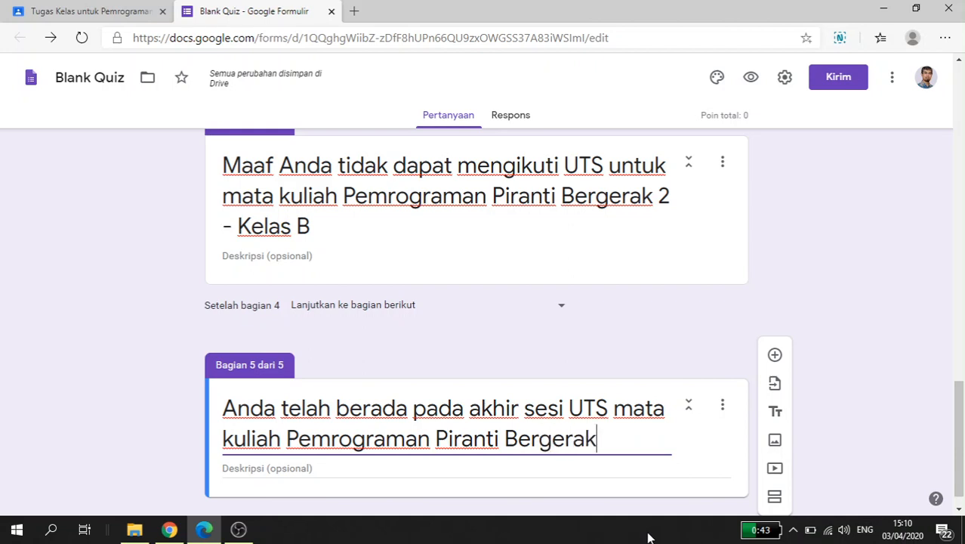
type(" 2 - Kelas")
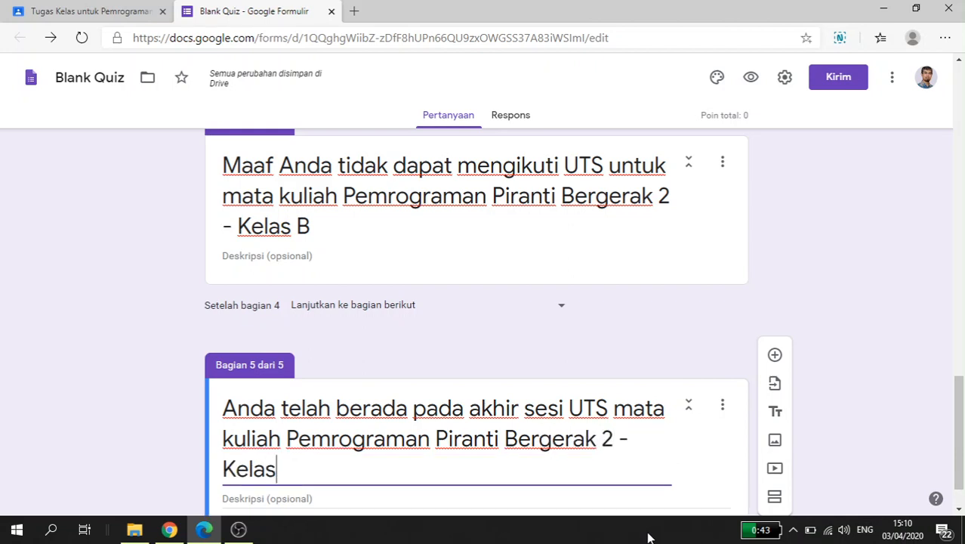
type(" B. ")
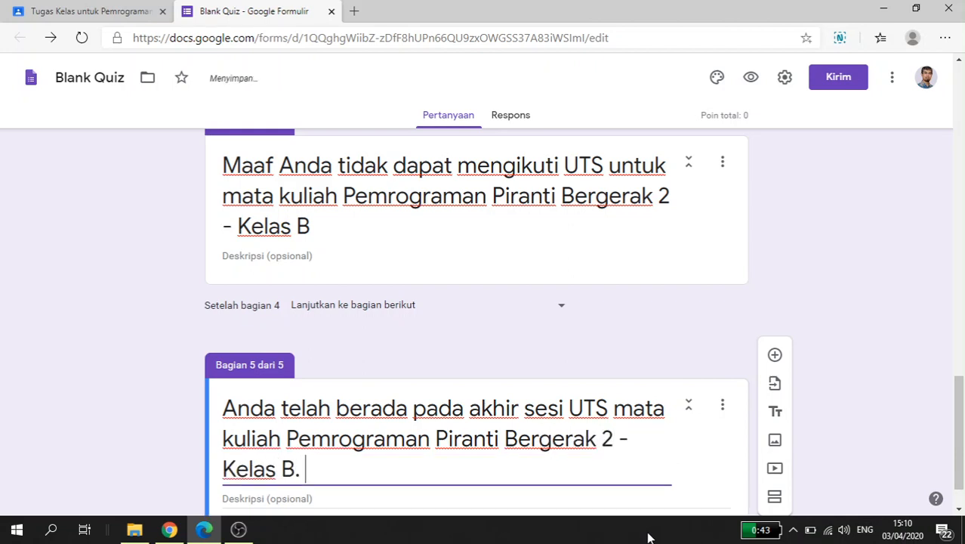
type("Pastikan j")
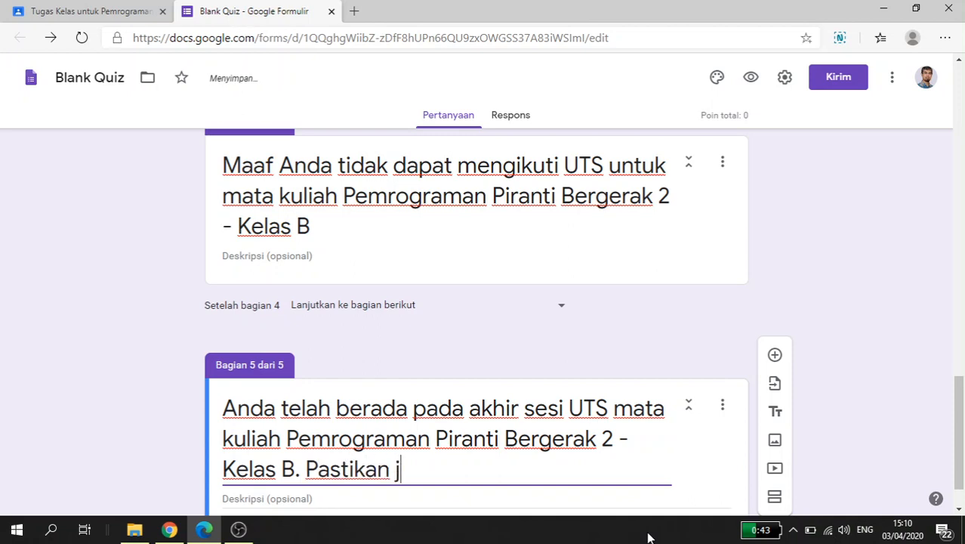
type("awaban anda ")
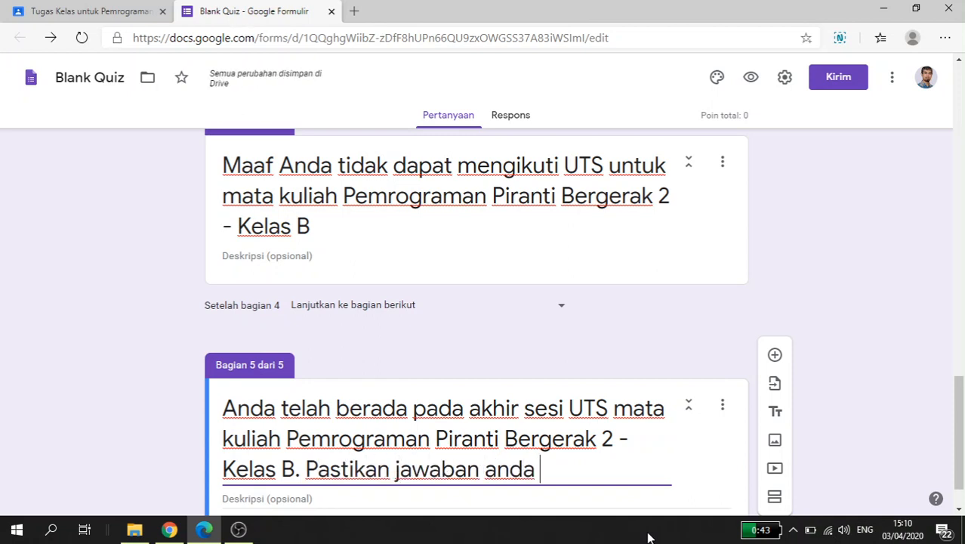
type("sudah benar")
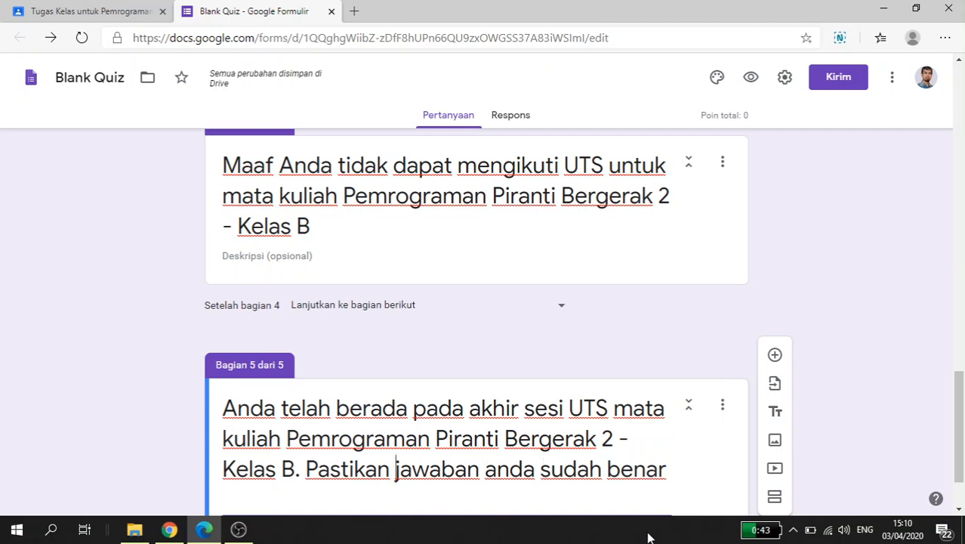
Step: Insert "Anda seudah menjawab semua dan" before "jawaban" in the section 5 title and capitalise the following "Anda"
type("a")
key("BackSpace")
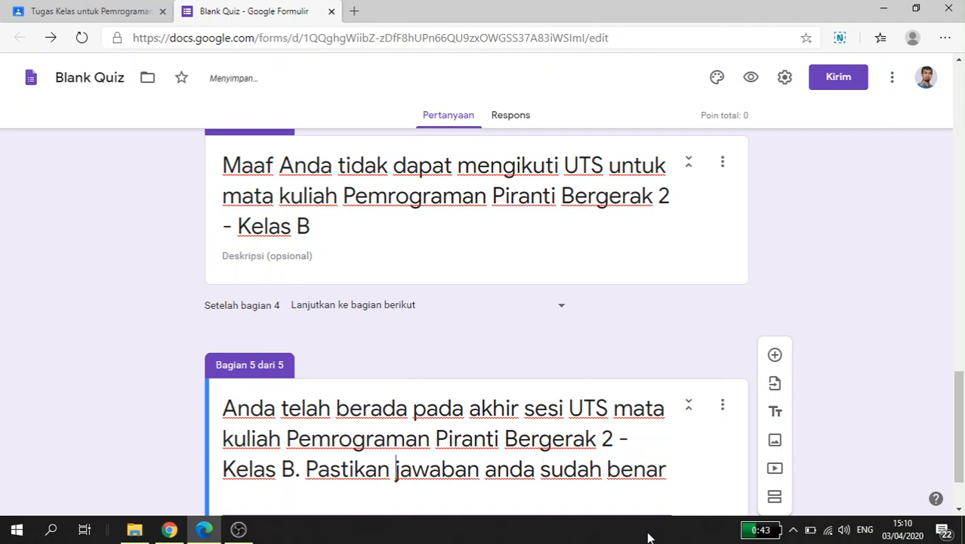
type("Anda seudah ")
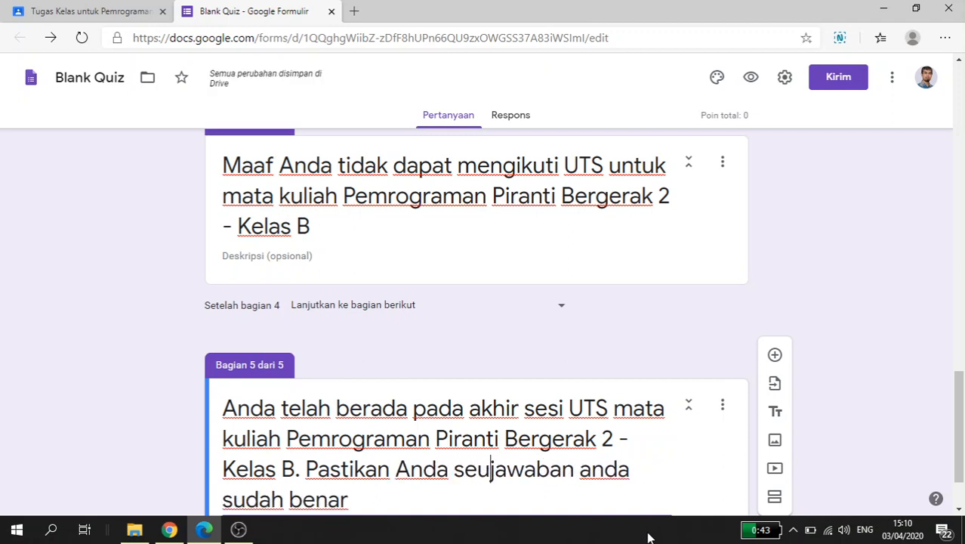
type("menjawab semua")
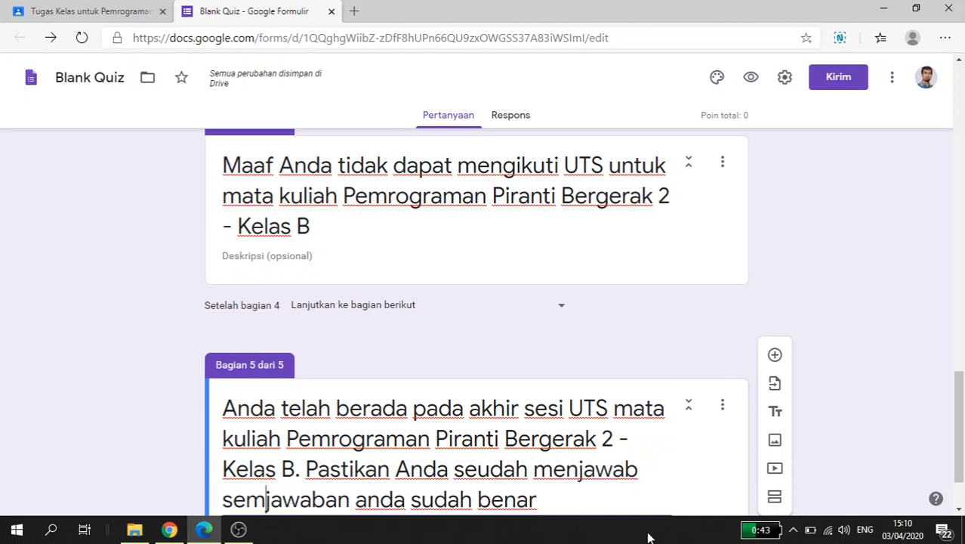
type(" dan")
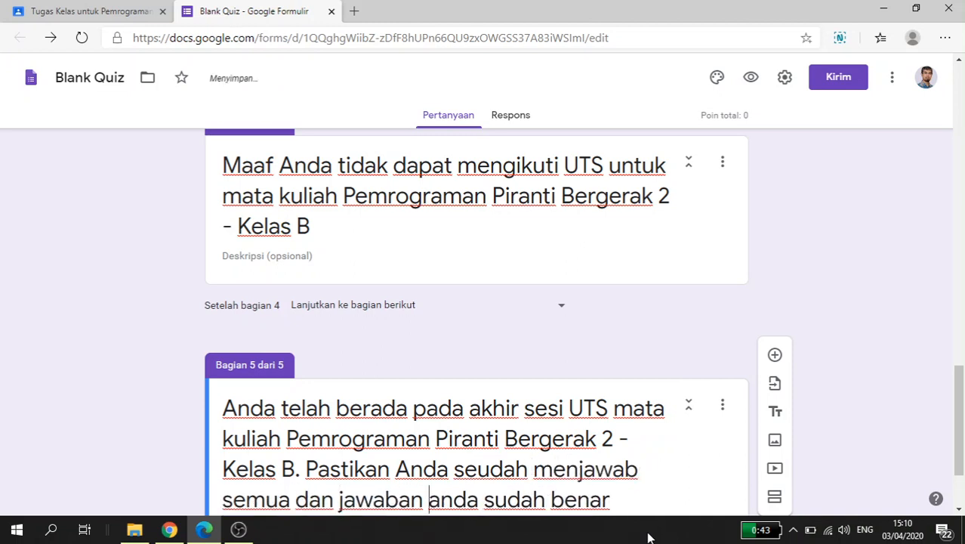
key("Delete")
type("A")
key("ctrl+Right")
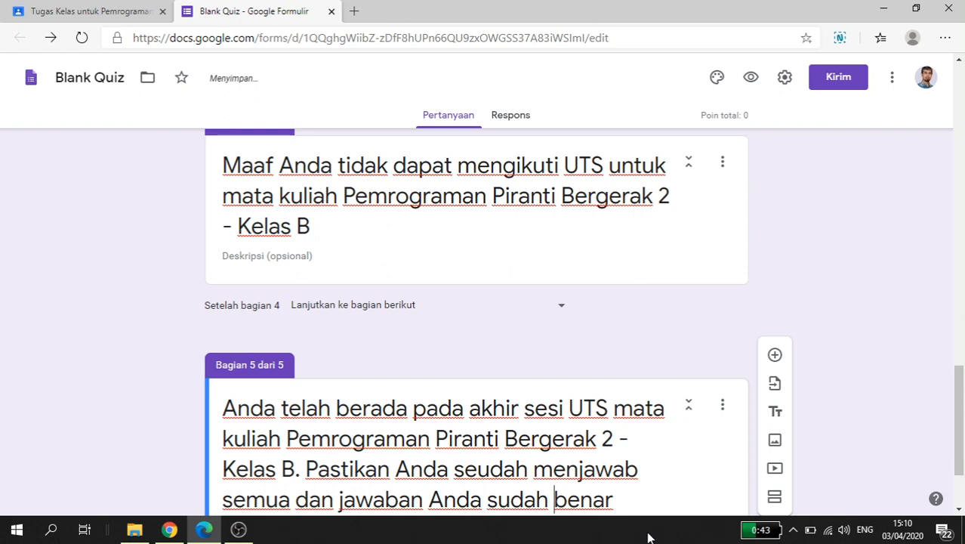
Step: Finish the section 5 title with "sebelum menekan tombol SUBMIT"
type("sebelum me")
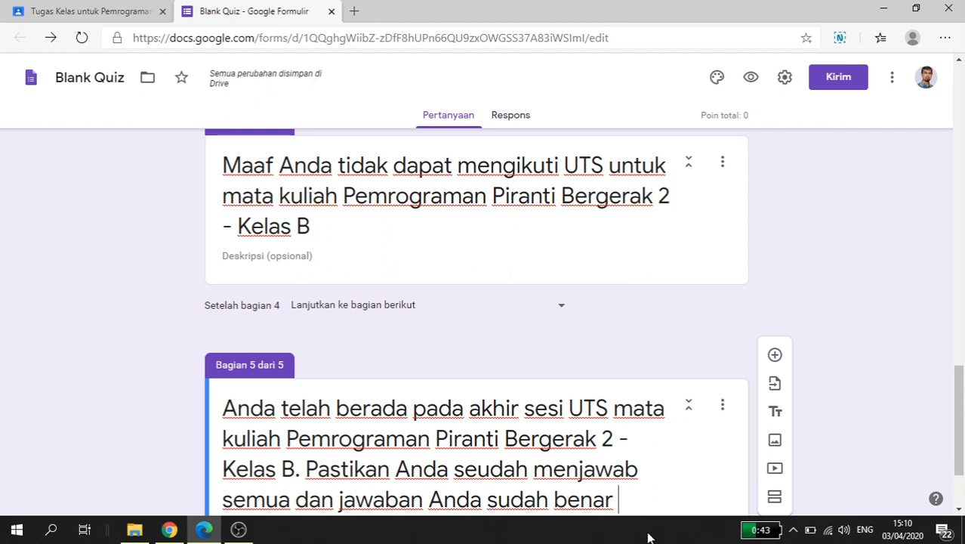
type("nekan tombol")
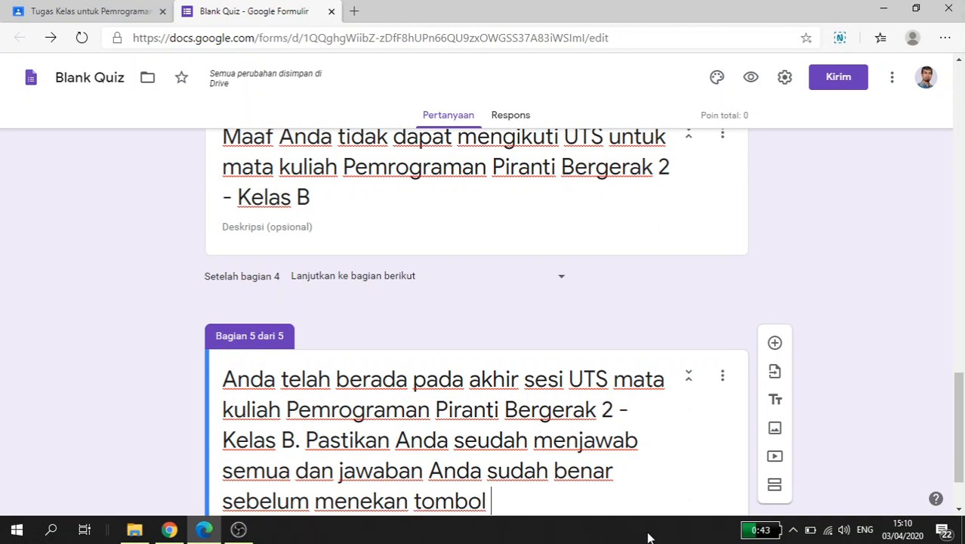
type(" SUBMIT")
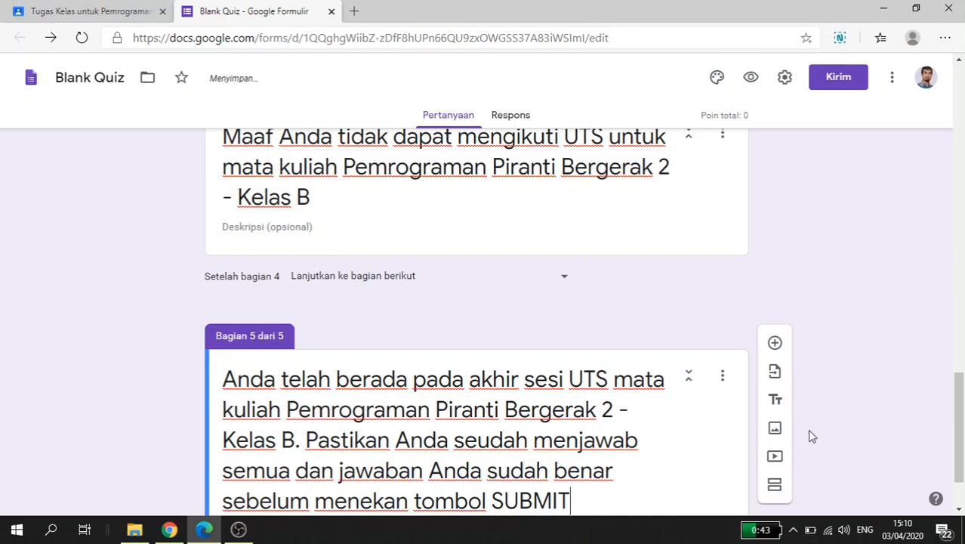
Step: Enable "Buka bagian berdasarkan jawaban" for the honesty statement question in section 2
scroll(797, 432, "up", 3)
scroll(799, 434, "up", 5)
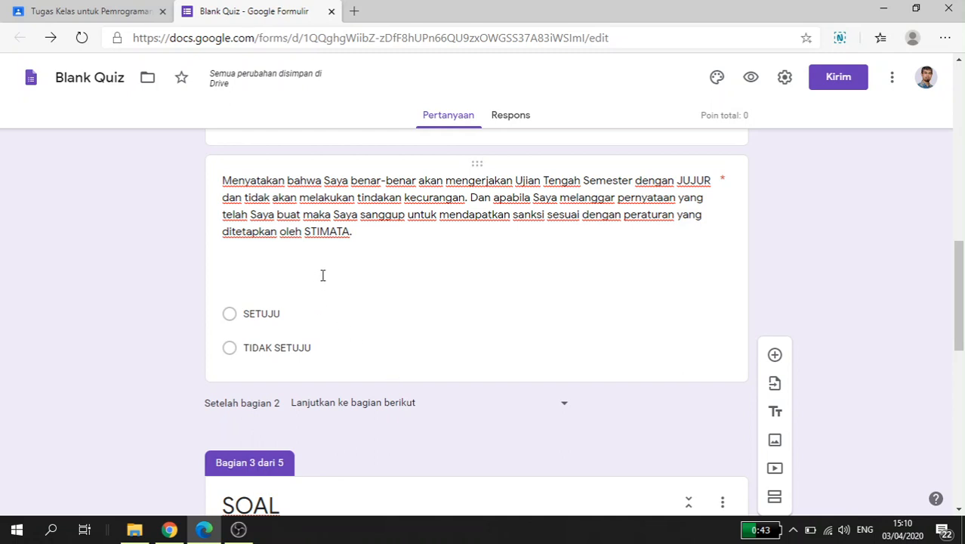
scroll(323, 275, "up", 1)
left_click(296, 315)
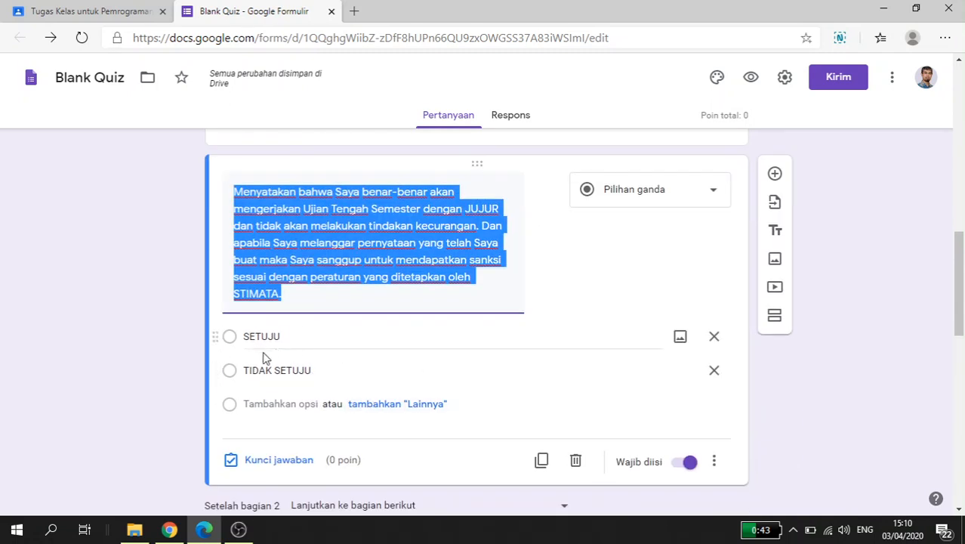
scroll(260, 335, "down", 5)
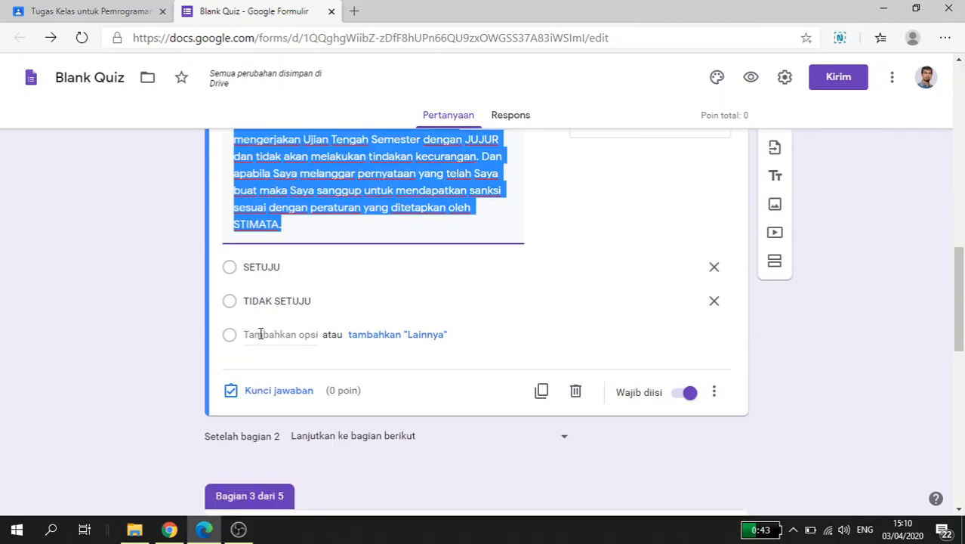
scroll(264, 355, "up", 2)
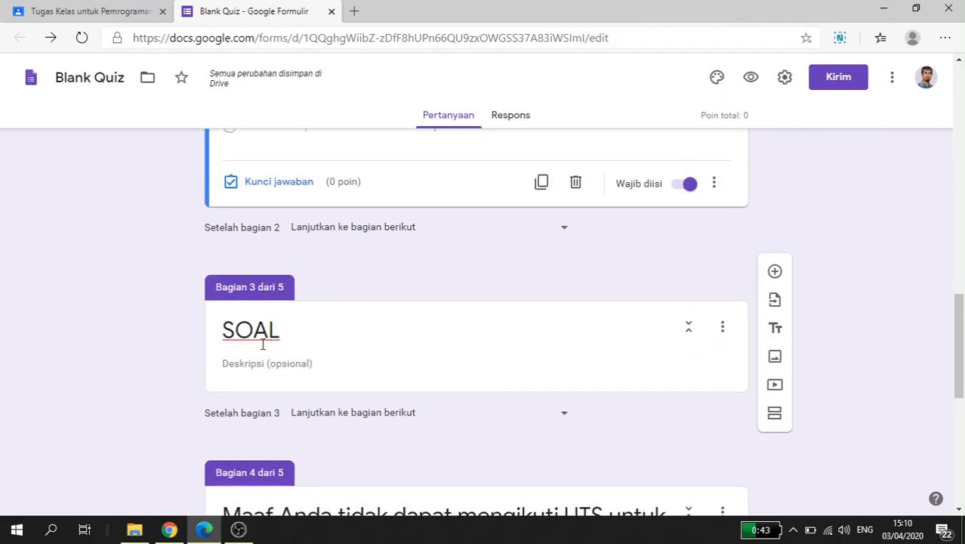
scroll(268, 325, "up", 2)
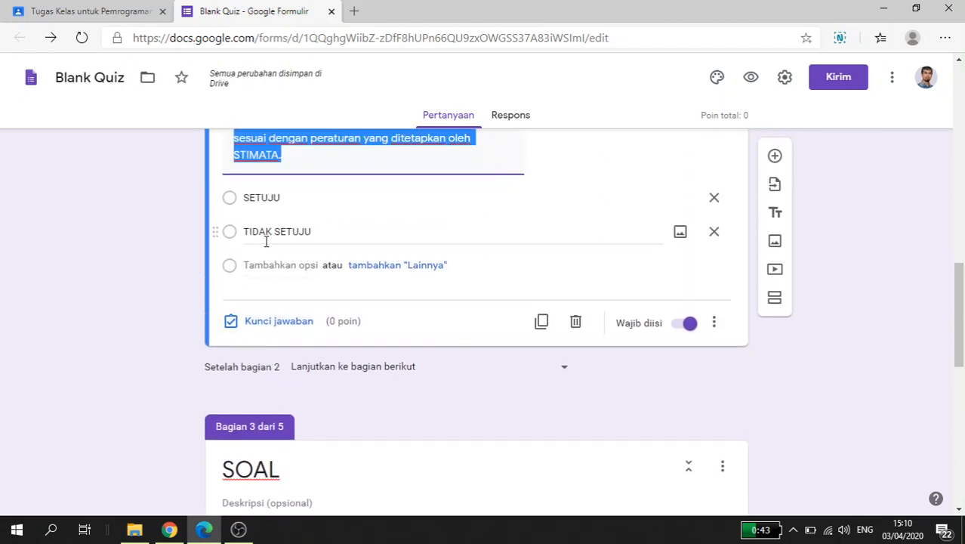
scroll(257, 257, "down", 3)
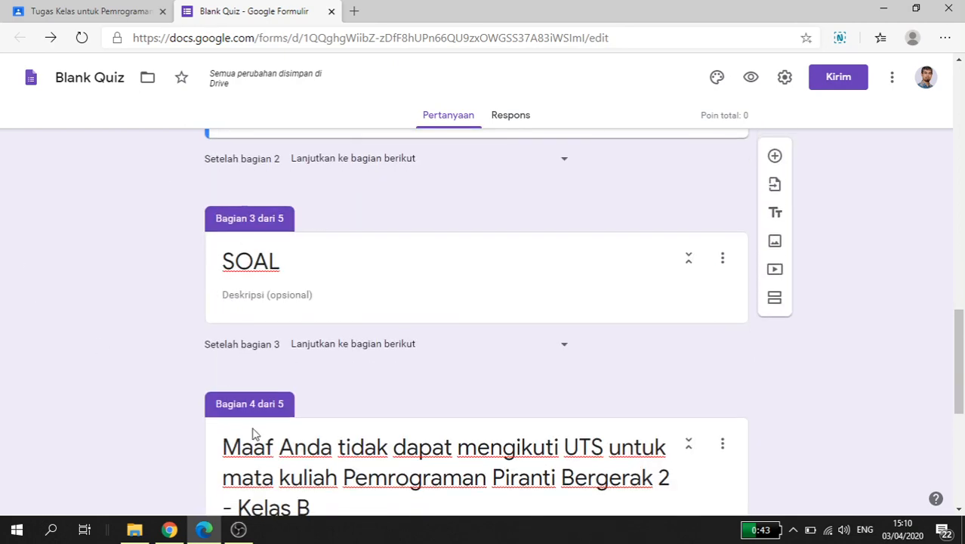
scroll(254, 433, "up", 5)
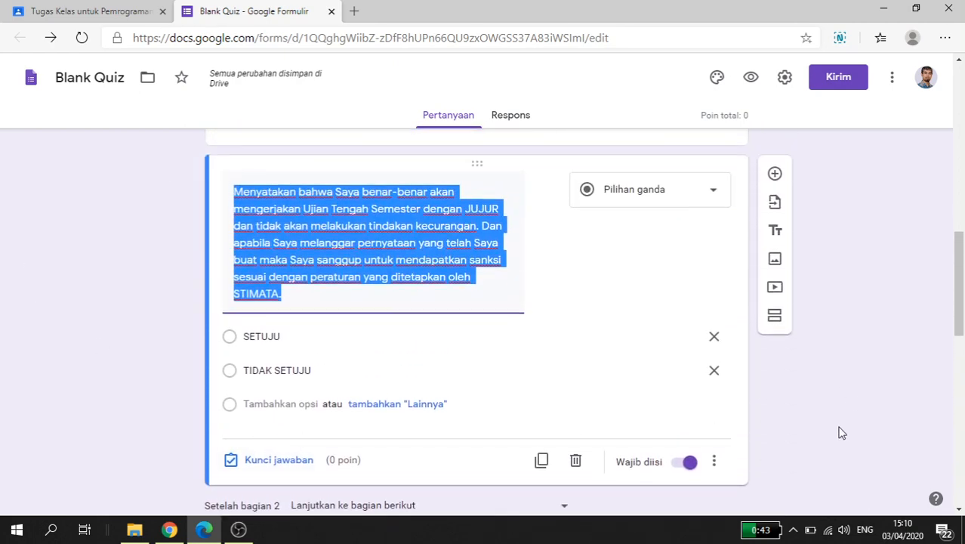
left_click(838, 442)
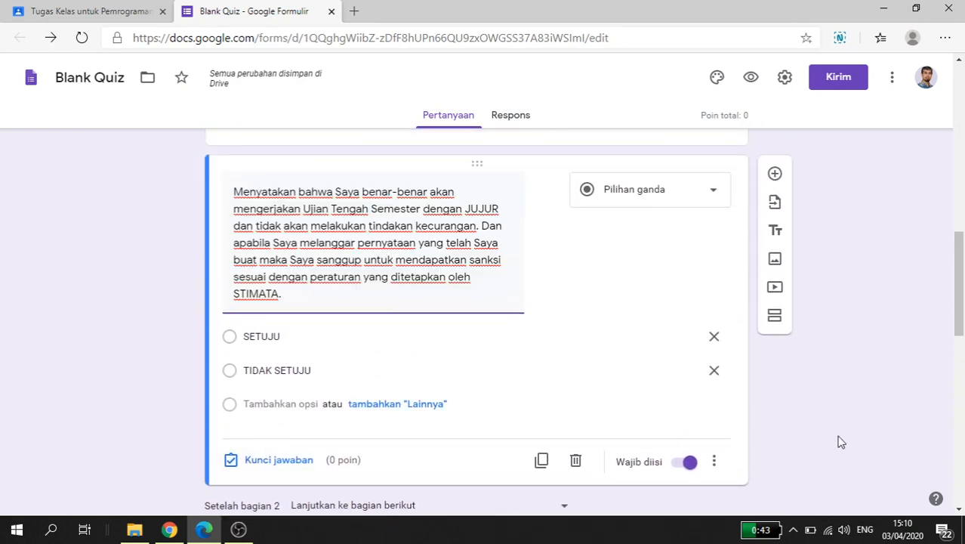
left_click(716, 462)
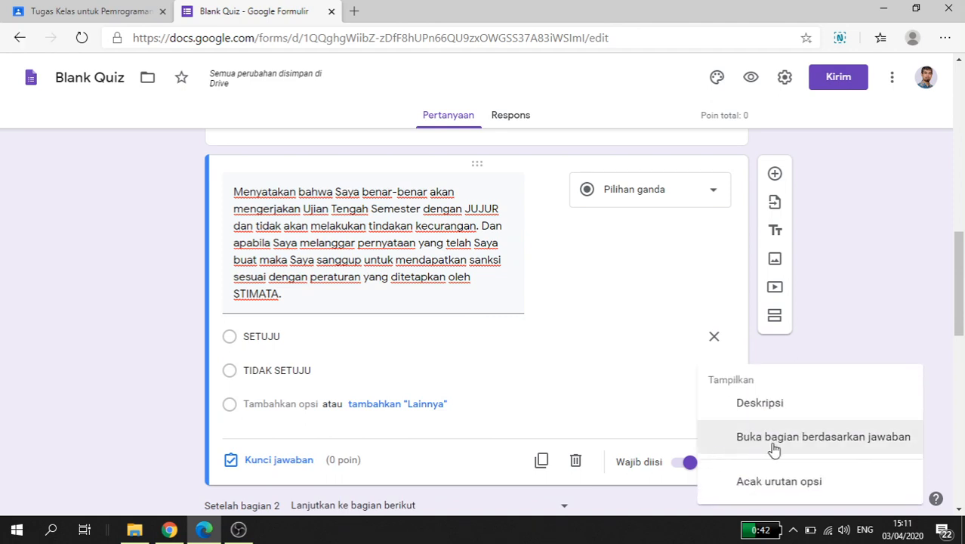
left_click(817, 446)
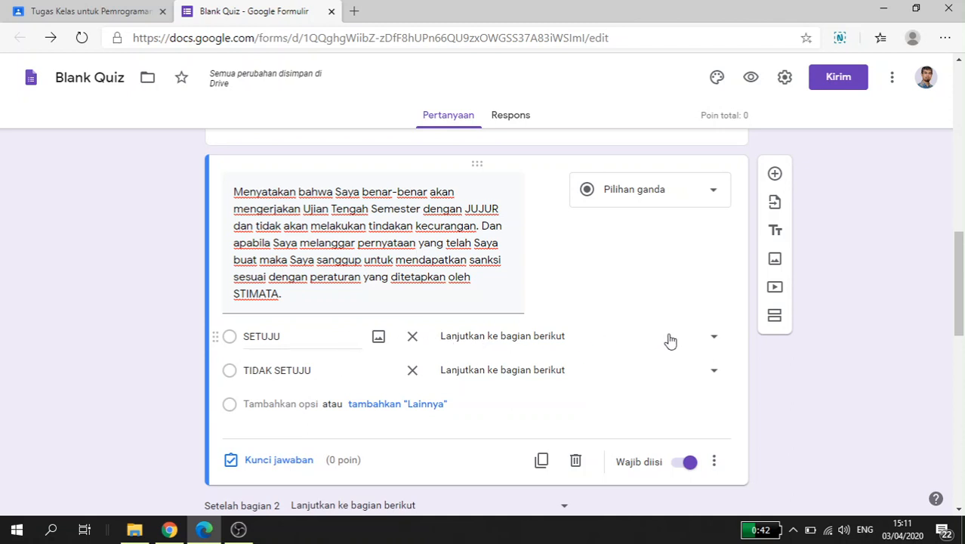
Step: Route the SETUJU answer of the honesty statement question to section 3 (SOAL)
left_click(645, 346)
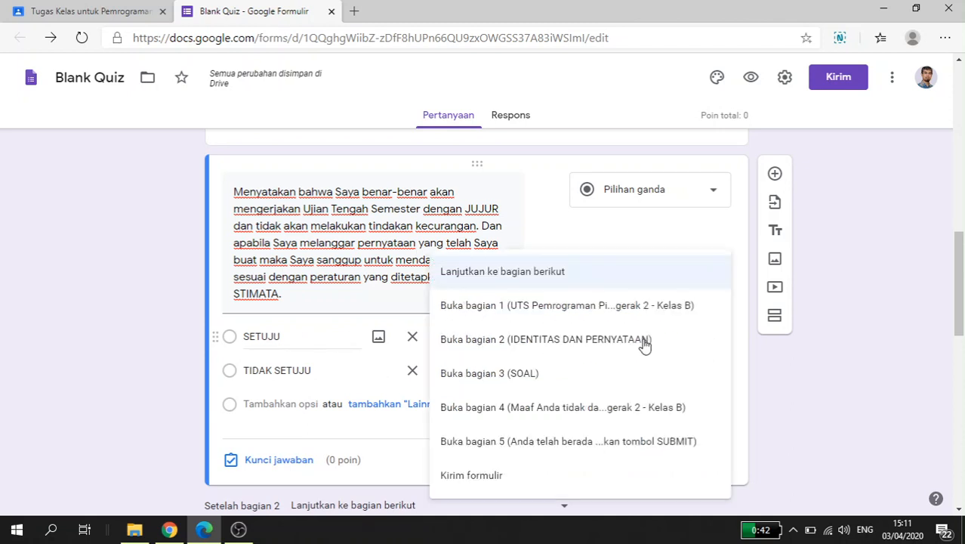
left_click(549, 381)
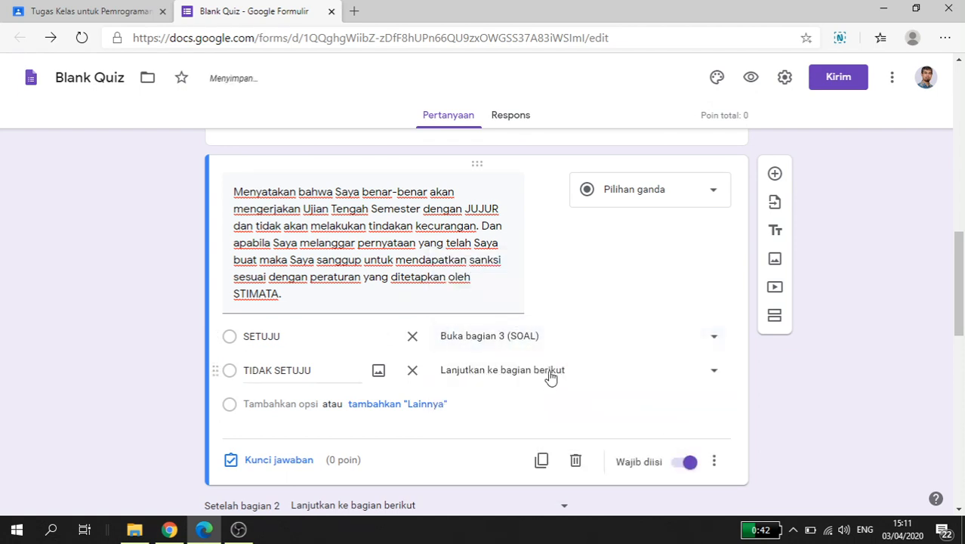
Step: Route the TIDAK SETUJU answer of the honesty statement question to section 4 (Maaf Anda tidak dapat mengikuti UTS)
left_click(590, 375)
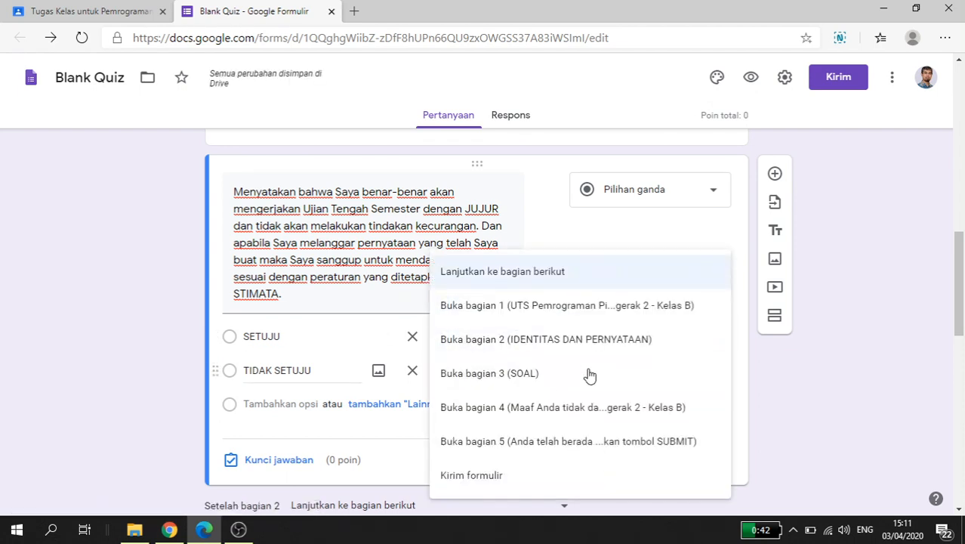
left_click(577, 414)
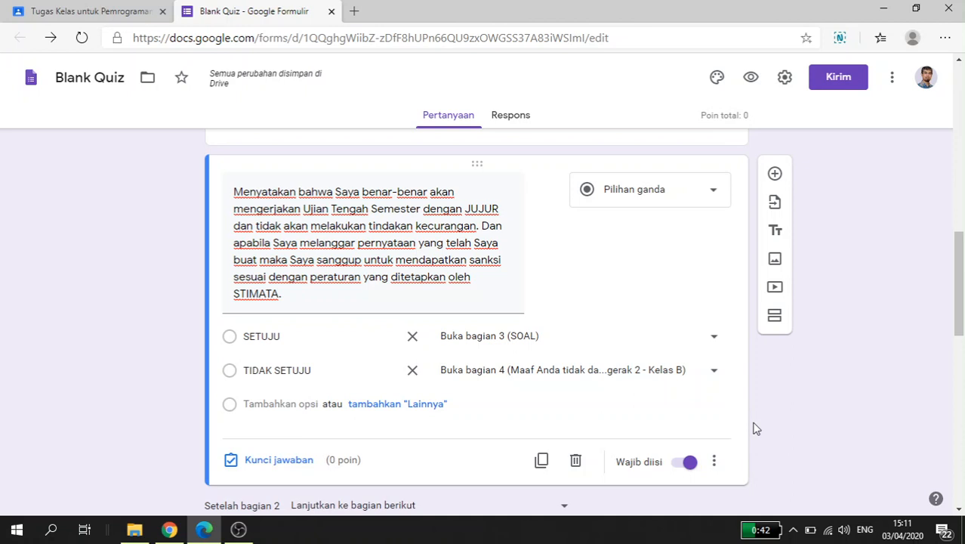
Step: Review the honesty statement's answer routing and the after-section navigation settings of sections 2 to 4
scroll(757, 428, "down", 1)
scroll(757, 429, "down", 3)
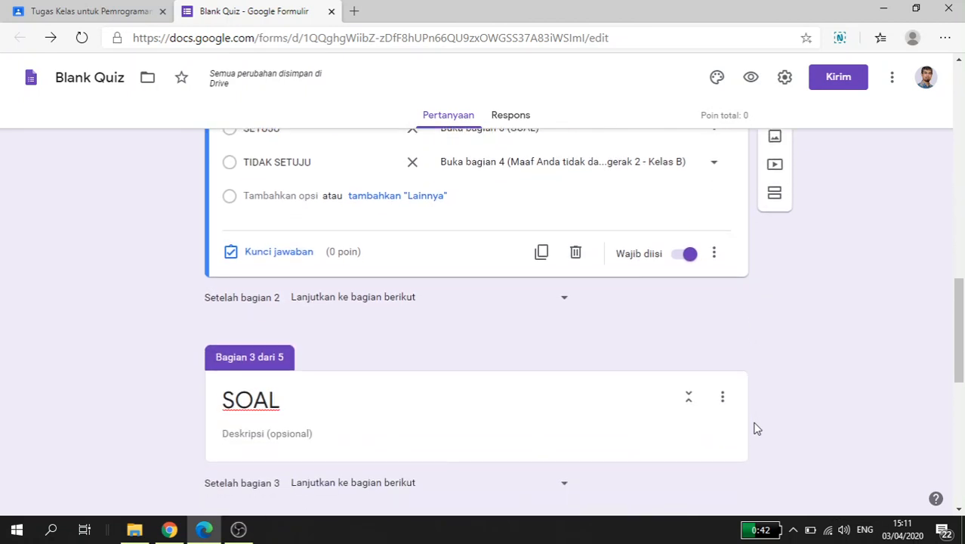
scroll(758, 428, "up", 2)
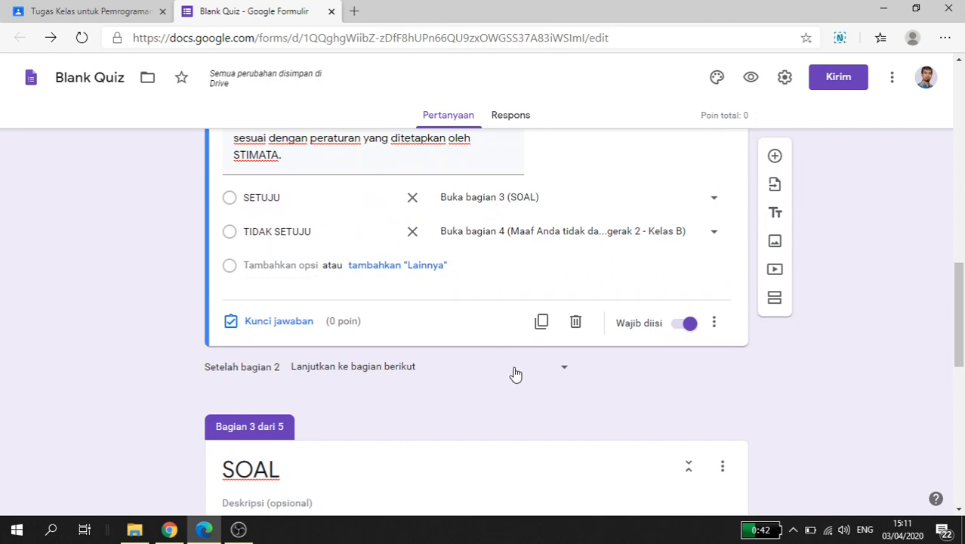
scroll(516, 373, "down", 5)
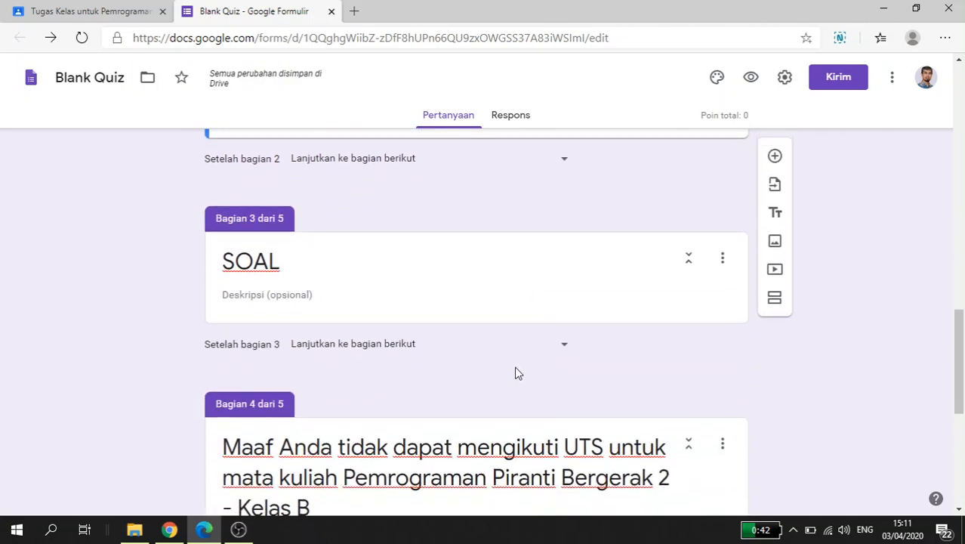
scroll(518, 374, "down", 3)
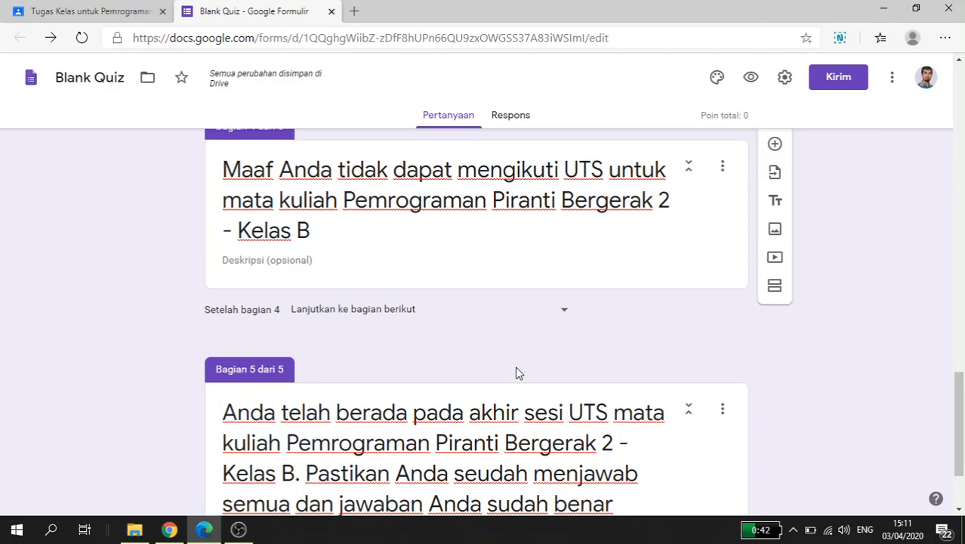
scroll(518, 374, "up", 2)
scroll(517, 371, "up", 2)
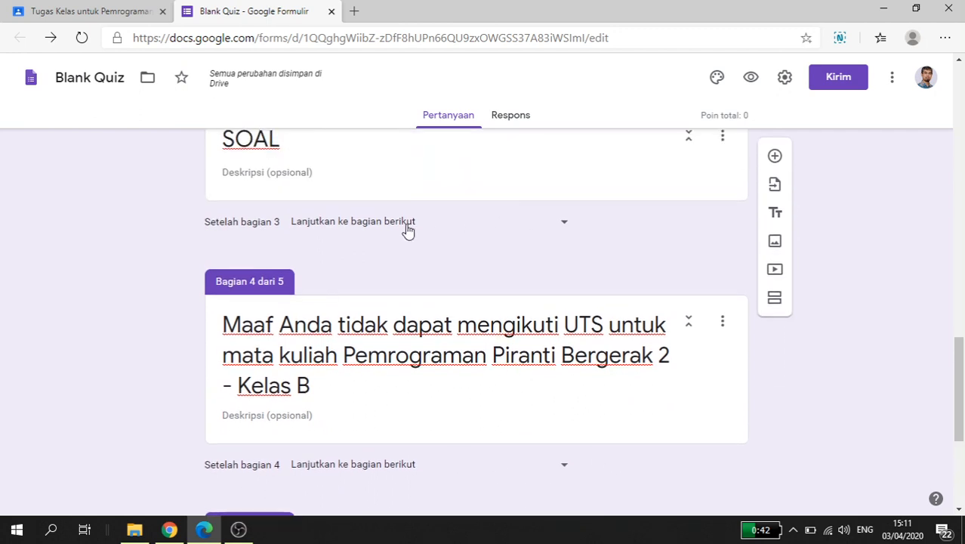
scroll(407, 247, "up", 5)
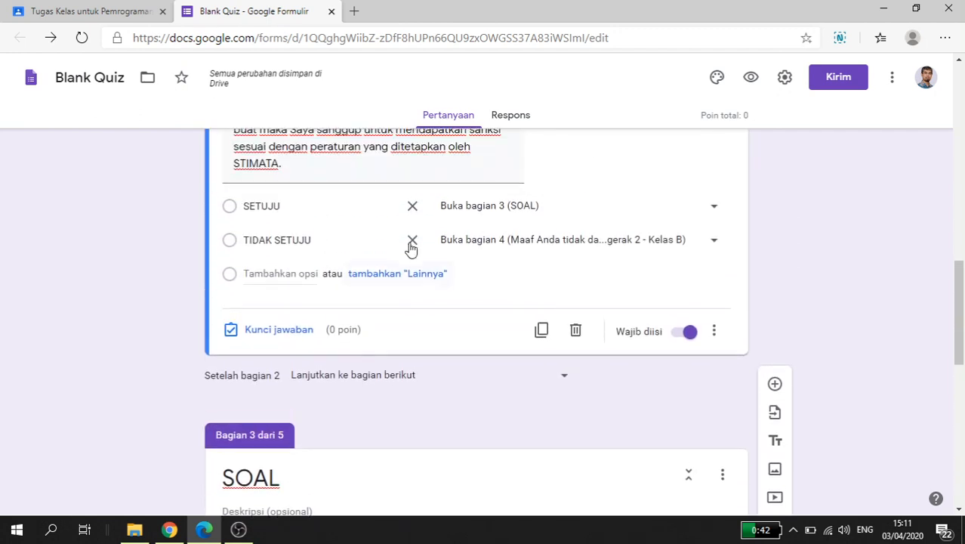
scroll(412, 248, "down", 1)
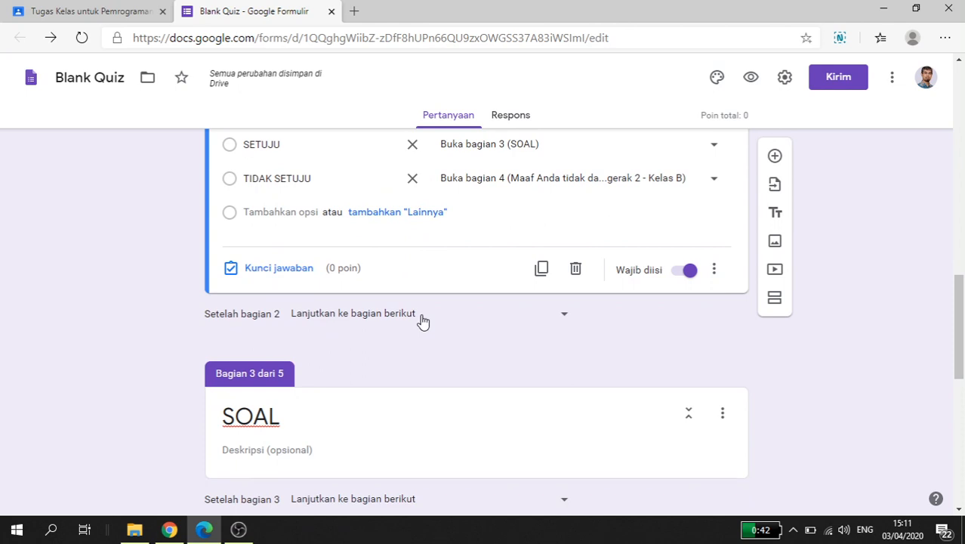
scroll(423, 321, "down", 1)
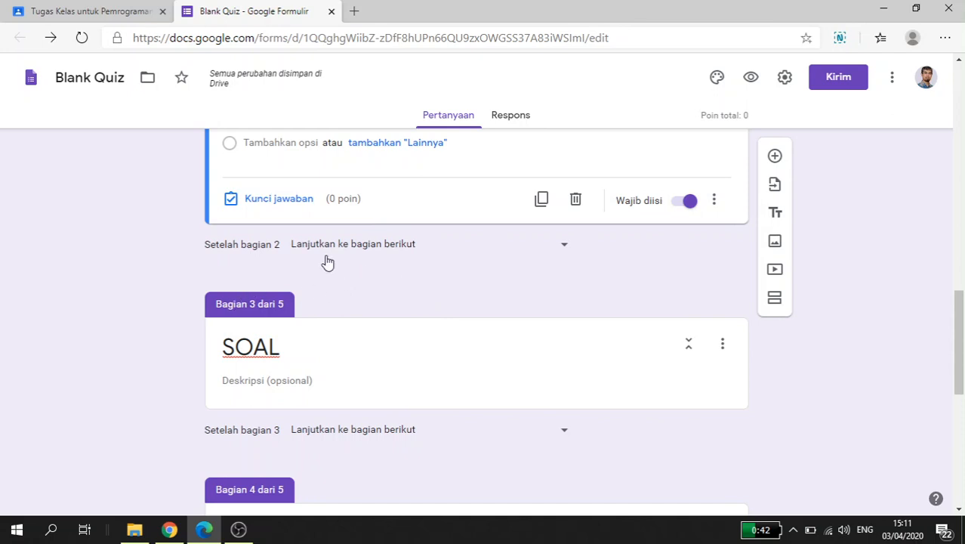
scroll(235, 302, "up", 1)
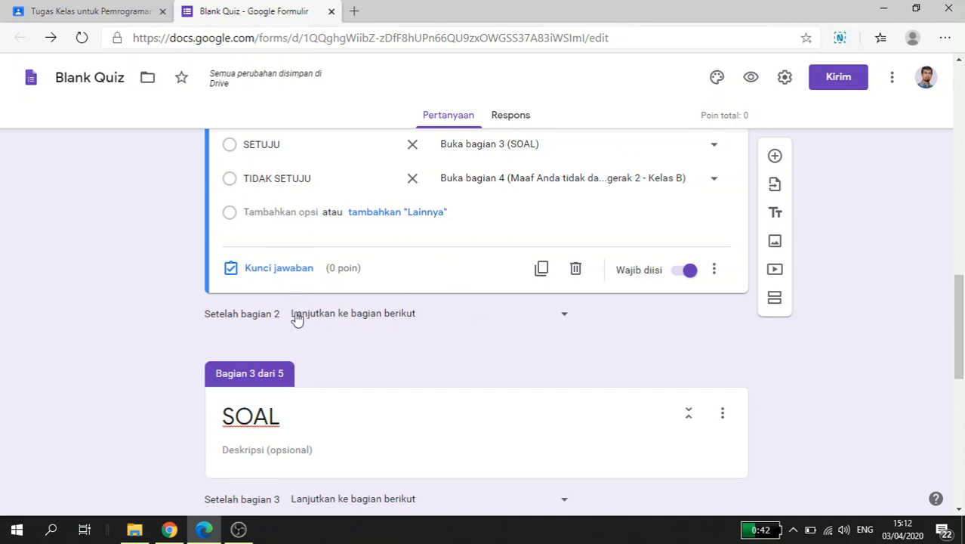
Step: Set the navigation after section 3 (SOAL) to open section 5, the closing section
scroll(425, 322, "down", 2)
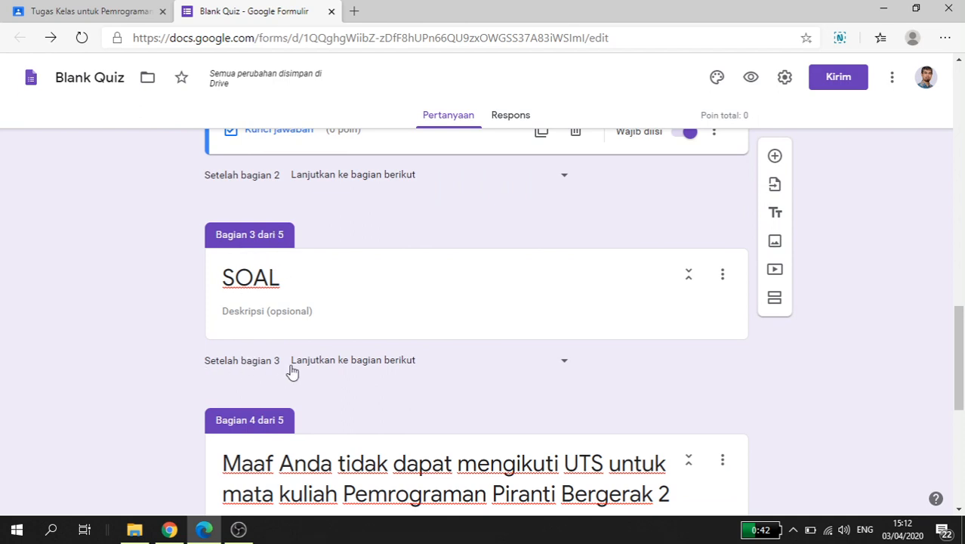
left_click(441, 365)
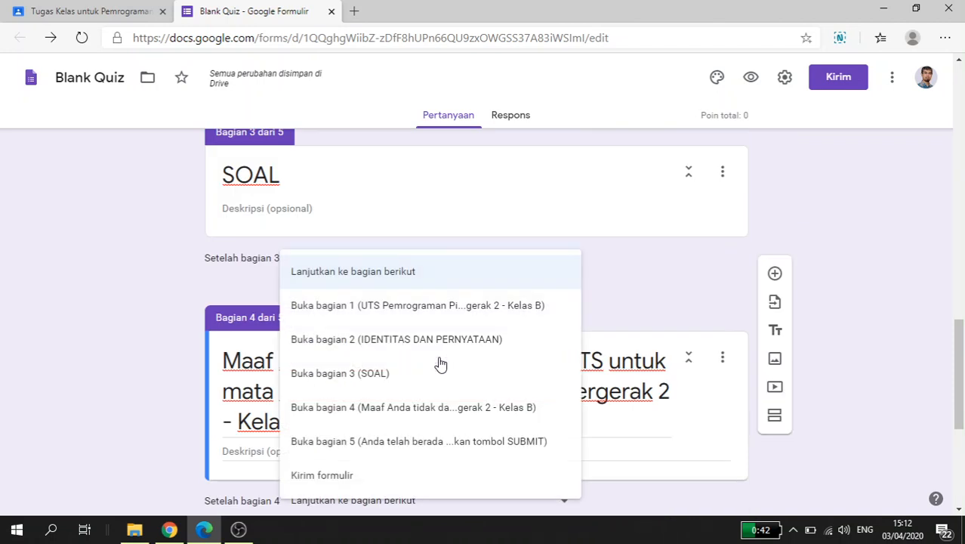
left_click(405, 445)
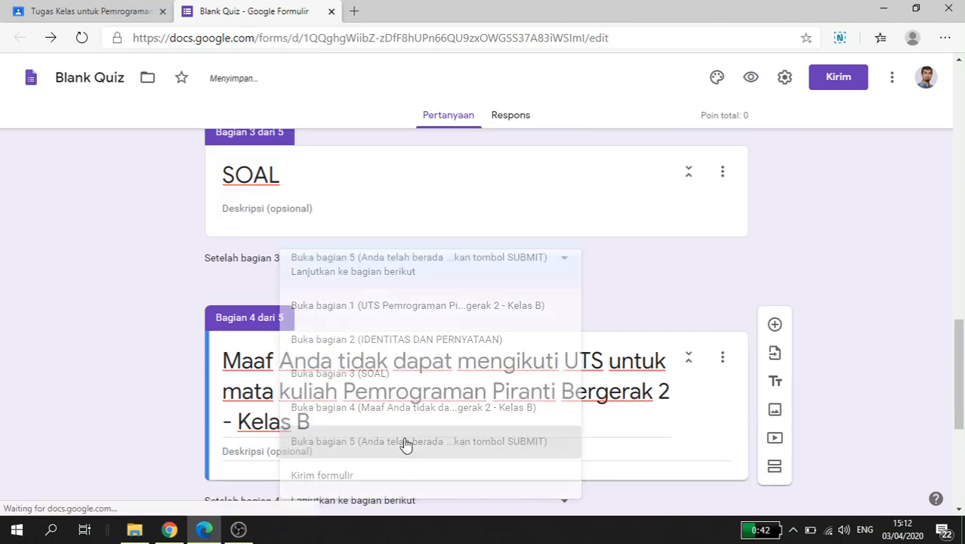
Step: Set the navigation after section 4 to "Kirim formulir"
scroll(404, 443, "down", 1)
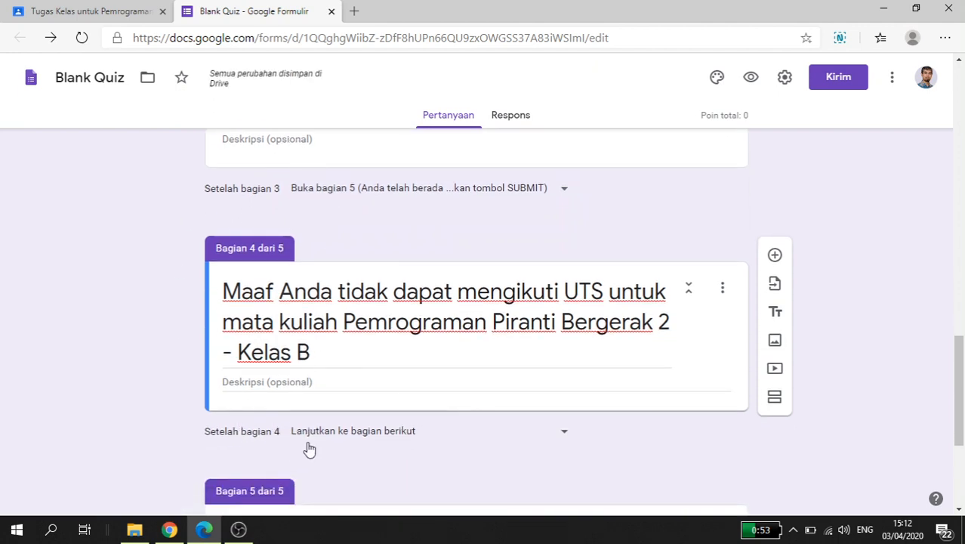
left_click(426, 433)
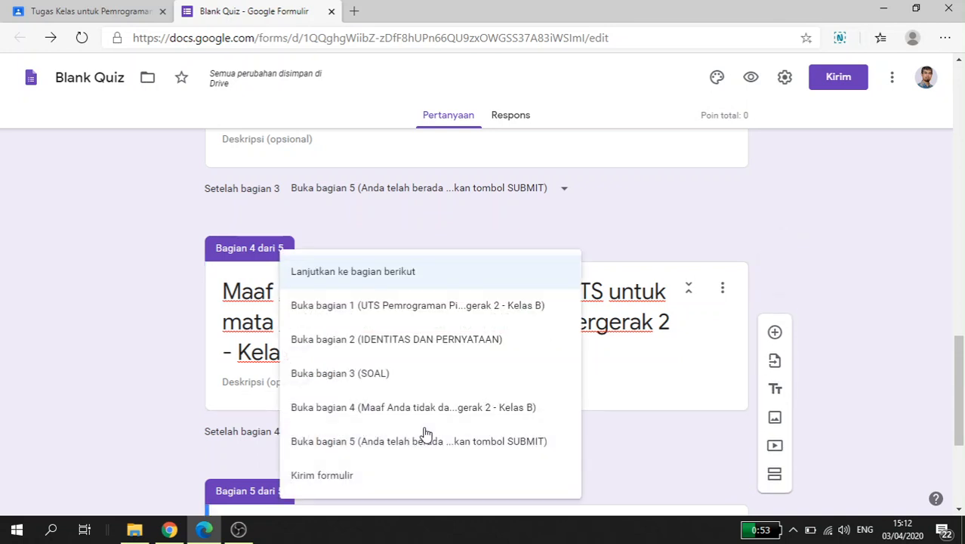
left_click(397, 477)
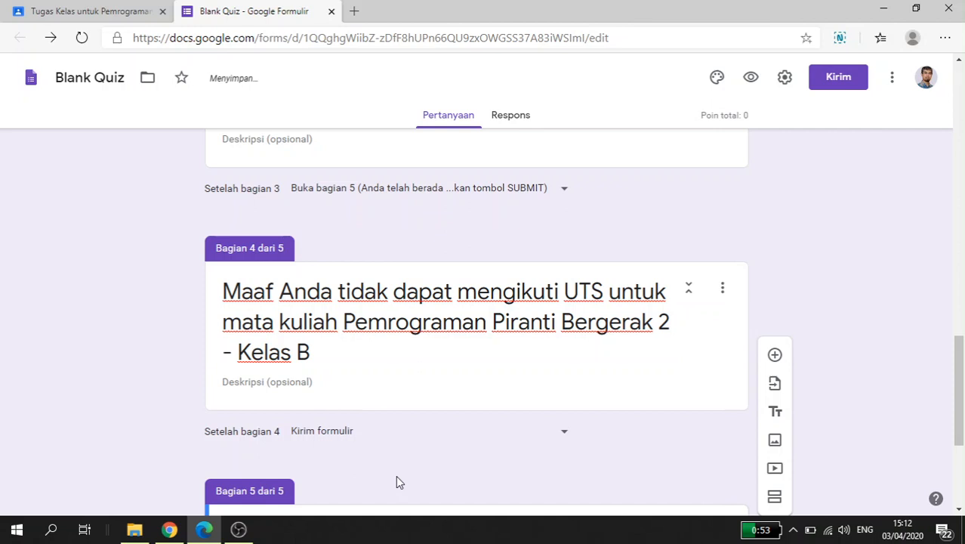
Step: Set the navigation after section 4, the rejection section, to open section 1 (UTS Pemrograman Piranti Bergerak 2 - Kelas B)
scroll(378, 472, "down", 2)
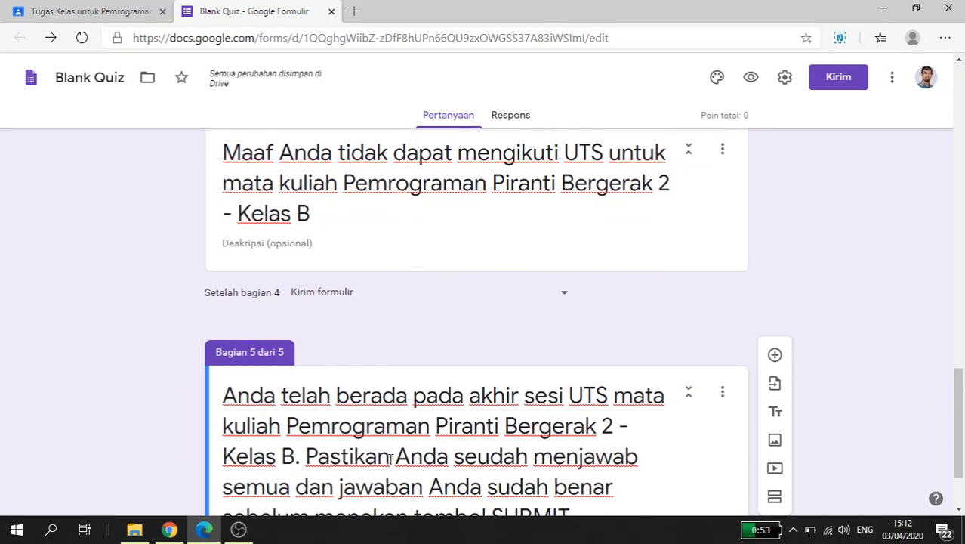
left_click(380, 302)
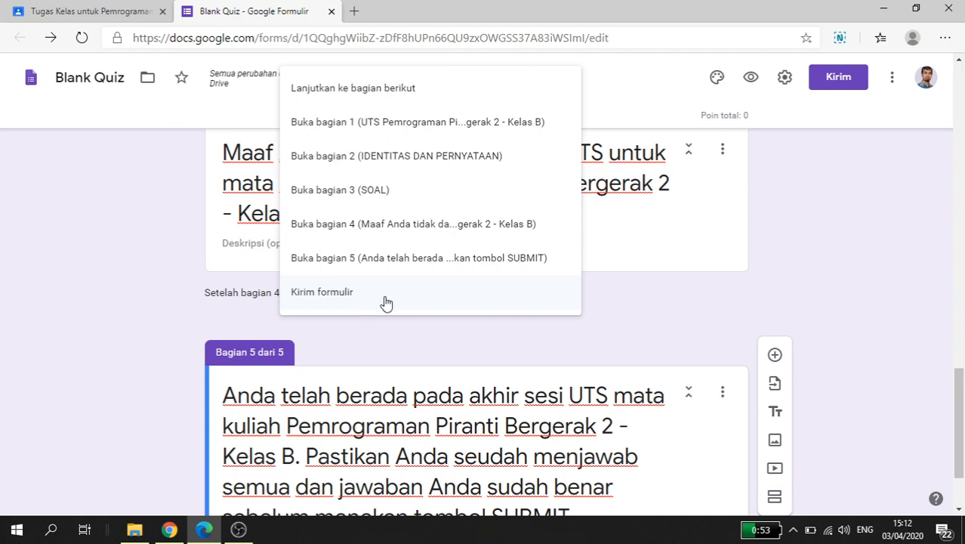
left_click(402, 134)
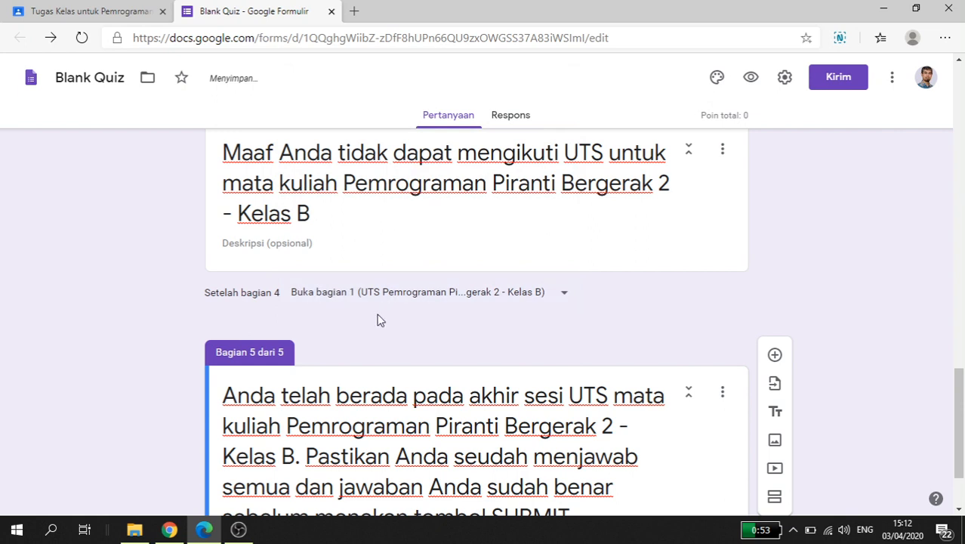
Step: Review the form's flow across all five sections, from the token question and identity fields to the rejection and closing sections
scroll(285, 323, "down", 1)
scroll(193, 357, "down", 1)
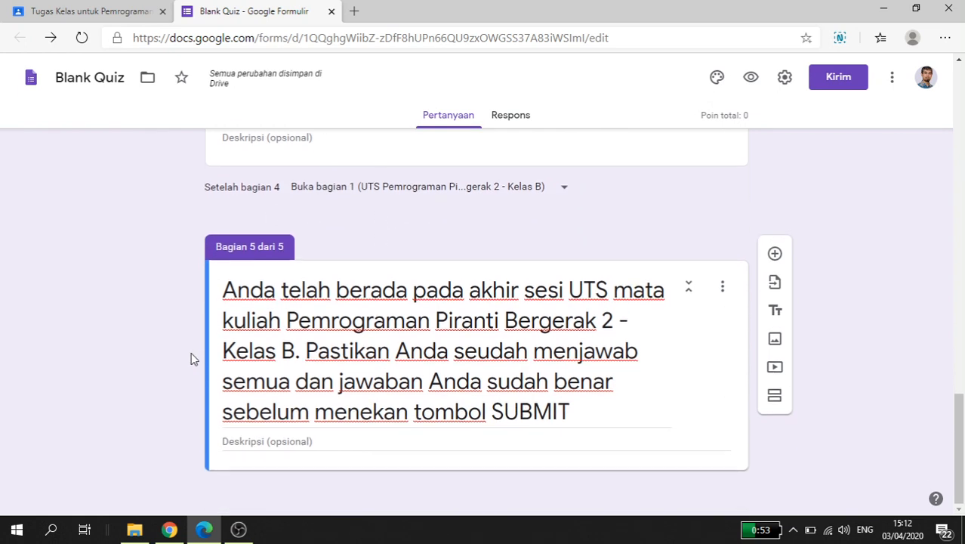
scroll(198, 394, "up", 1)
scroll(233, 337, "down", 1)
scroll(230, 363, "up", 10)
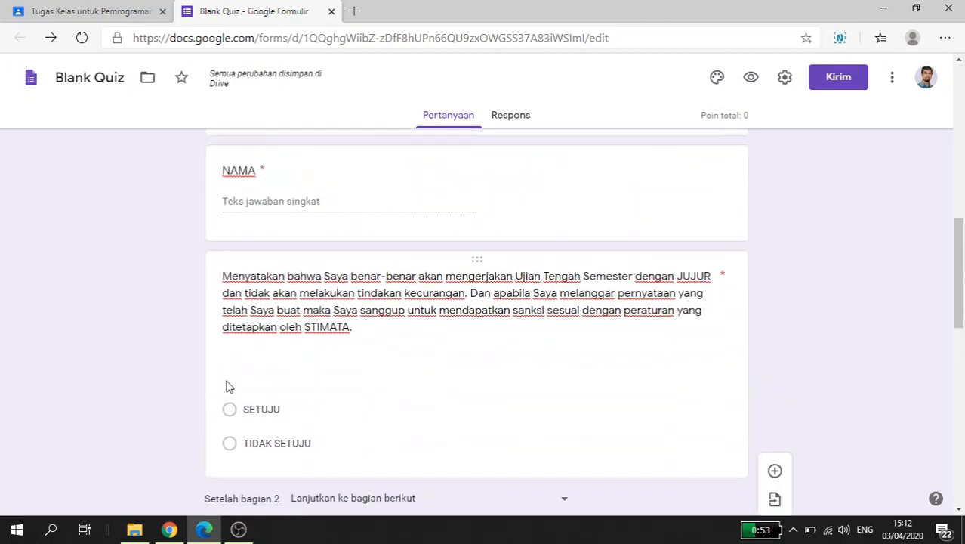
scroll(229, 386, "up", 8)
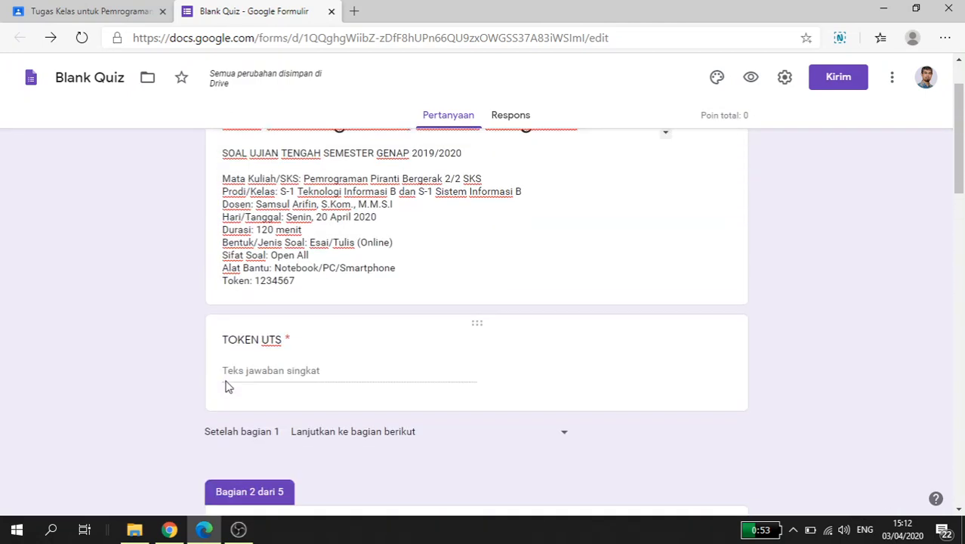
scroll(229, 387, "up", 1)
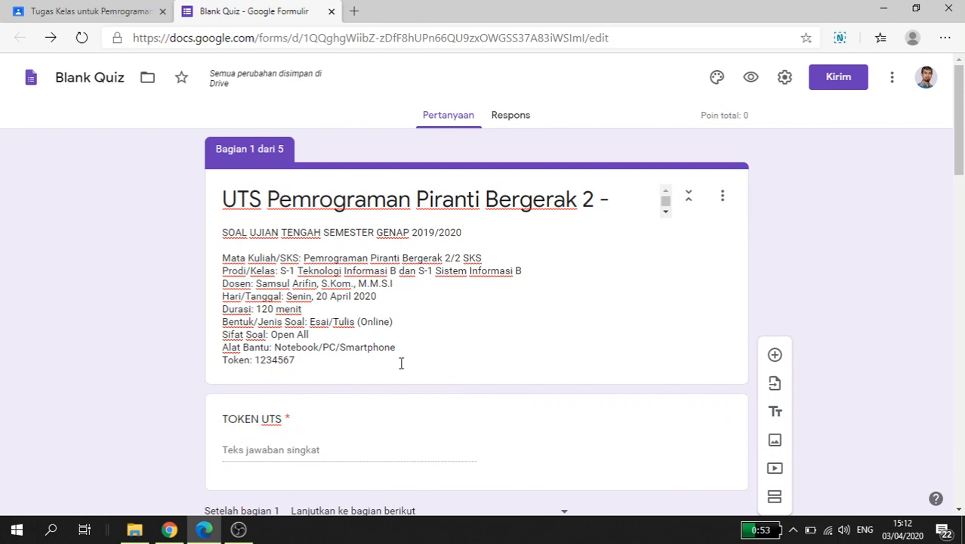
scroll(396, 364, "down", 1)
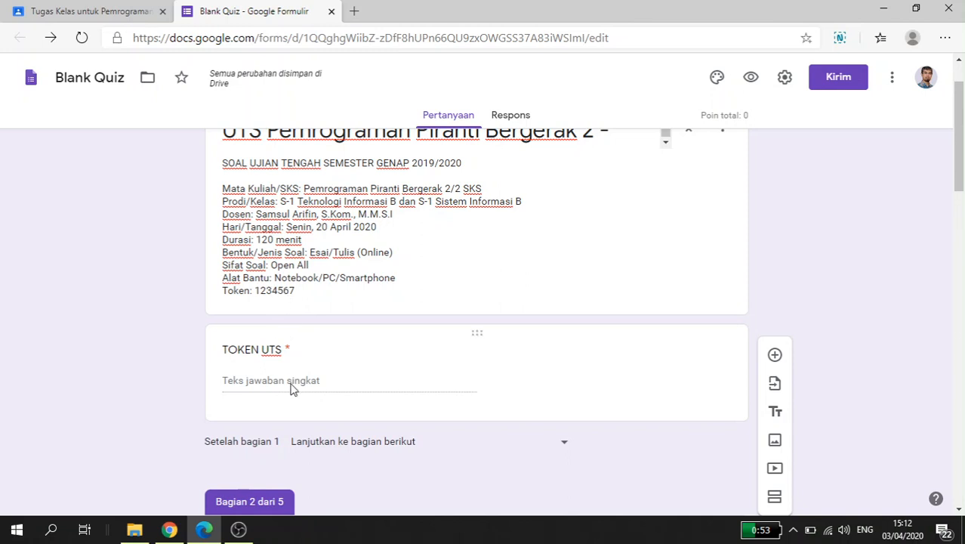
scroll(285, 388, "down", 1)
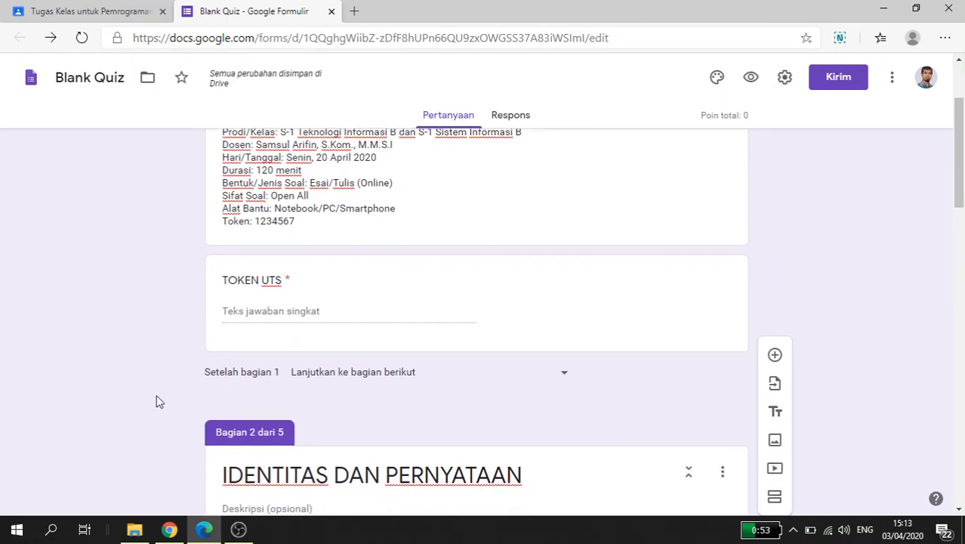
scroll(156, 399, "down", 1)
scroll(157, 400, "down", 3)
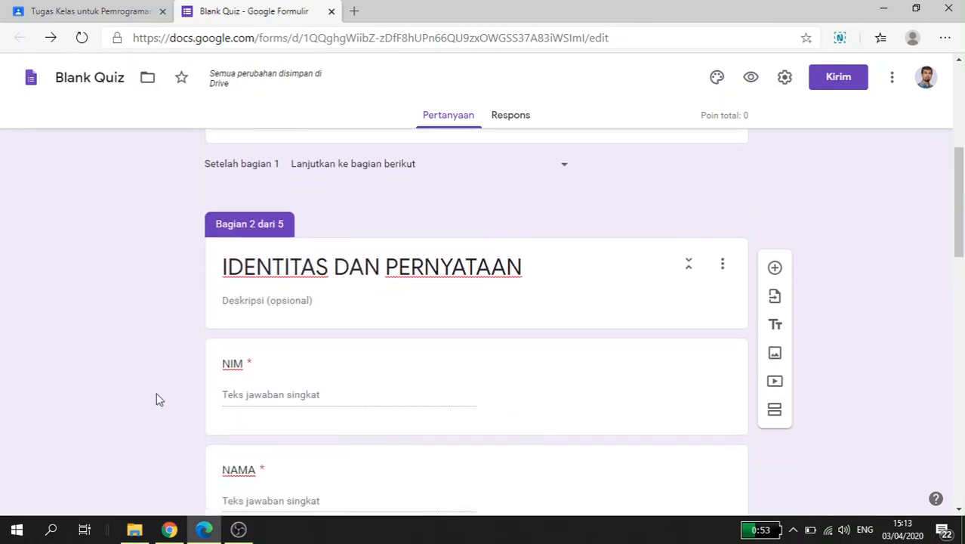
scroll(371, 280, "down", 1)
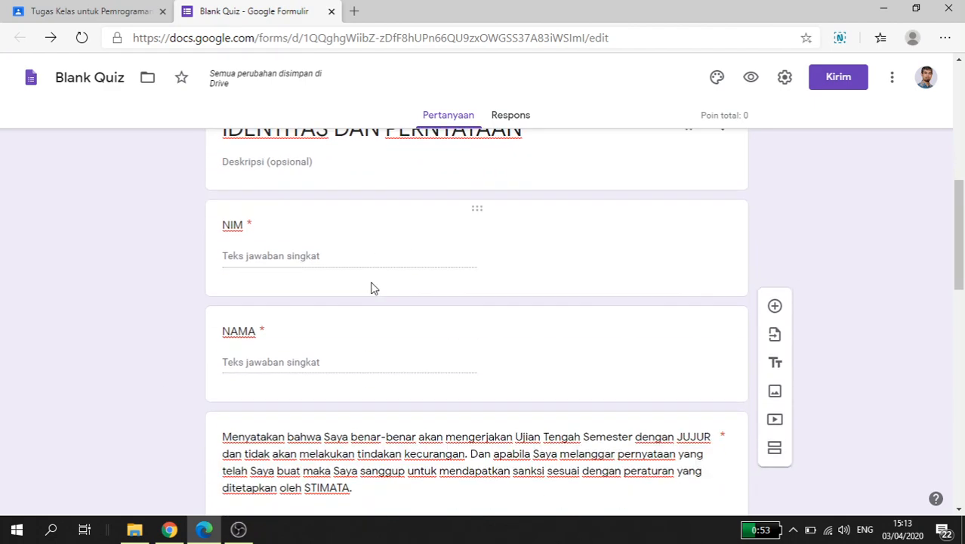
scroll(400, 285, "down", 1)
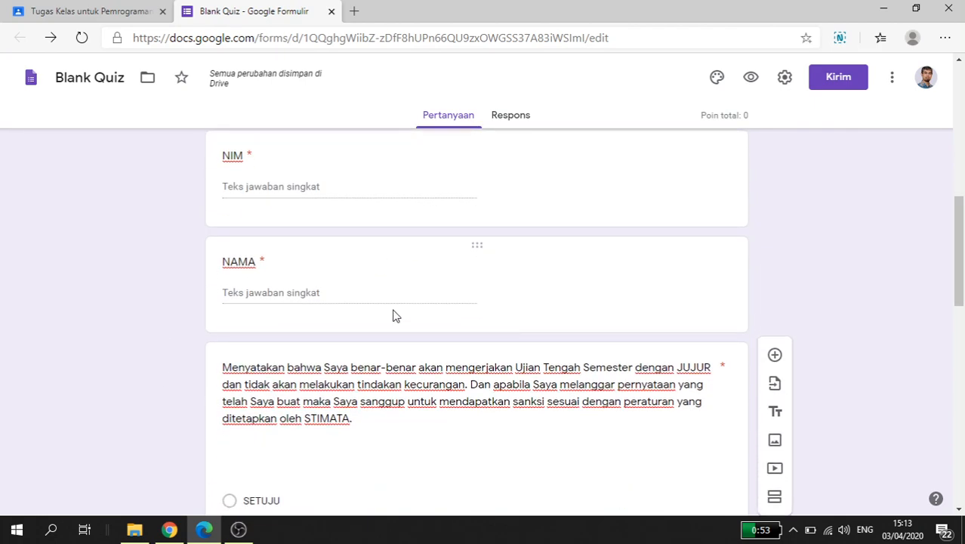
scroll(395, 315, "down", 1)
scroll(316, 421, "down", 3)
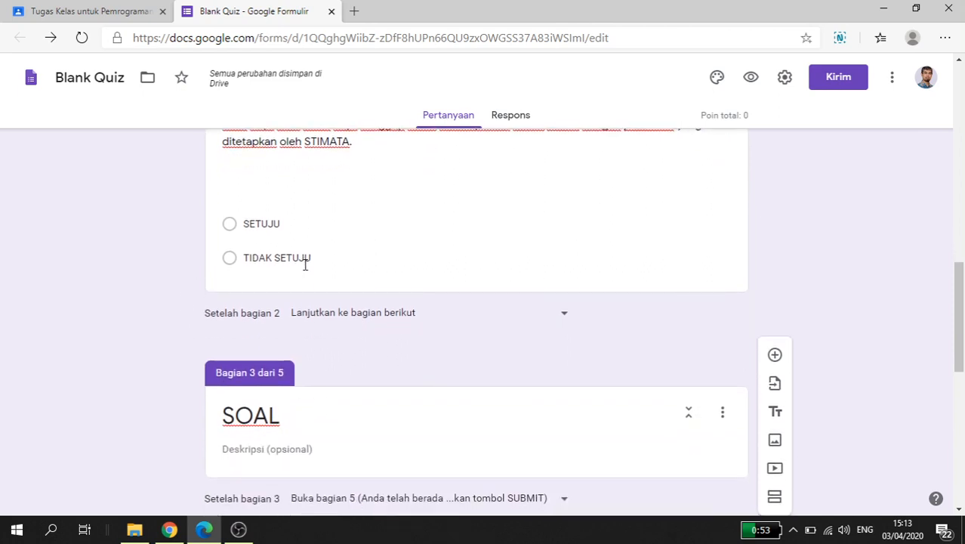
scroll(227, 309, "down", 4)
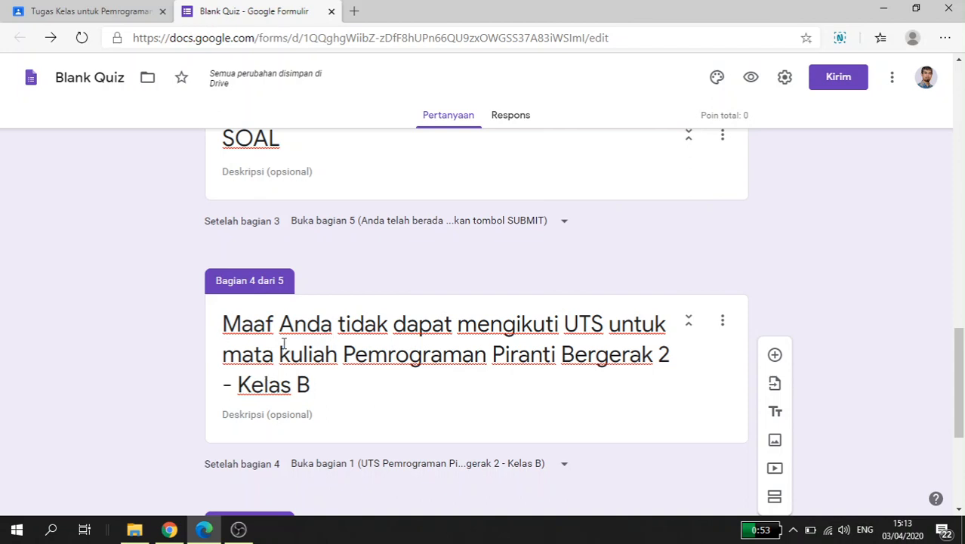
scroll(153, 352, "up", 3)
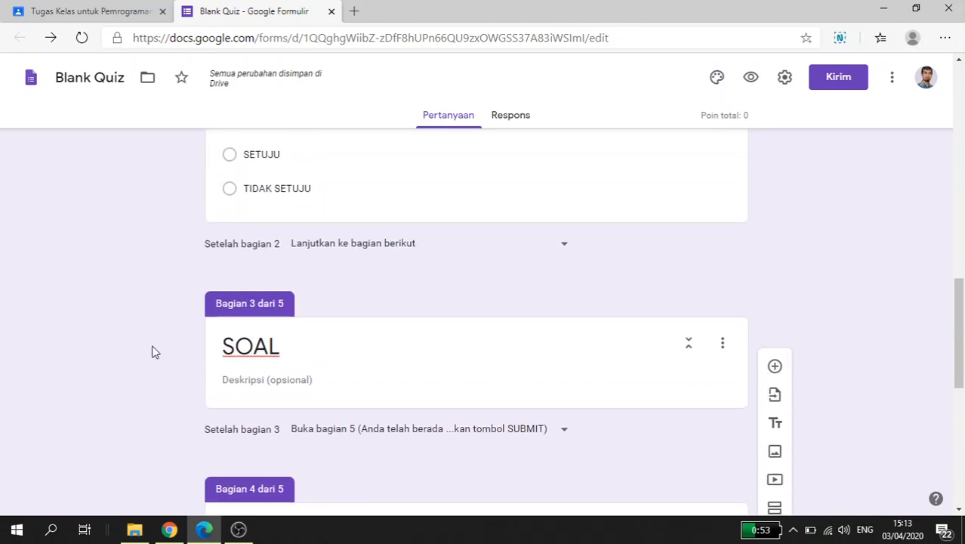
scroll(153, 352, "down", 3)
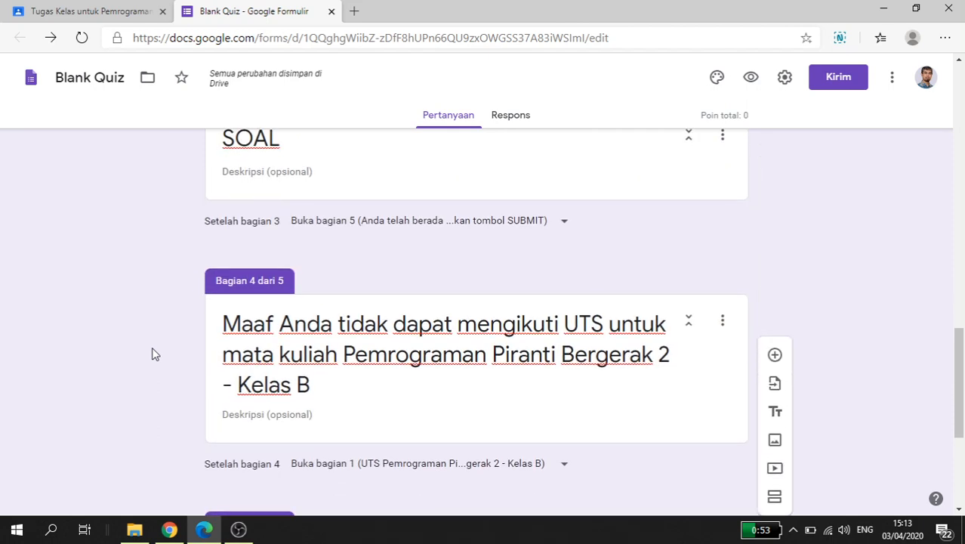
scroll(153, 351, "up", 2)
scroll(219, 330, "up", 1)
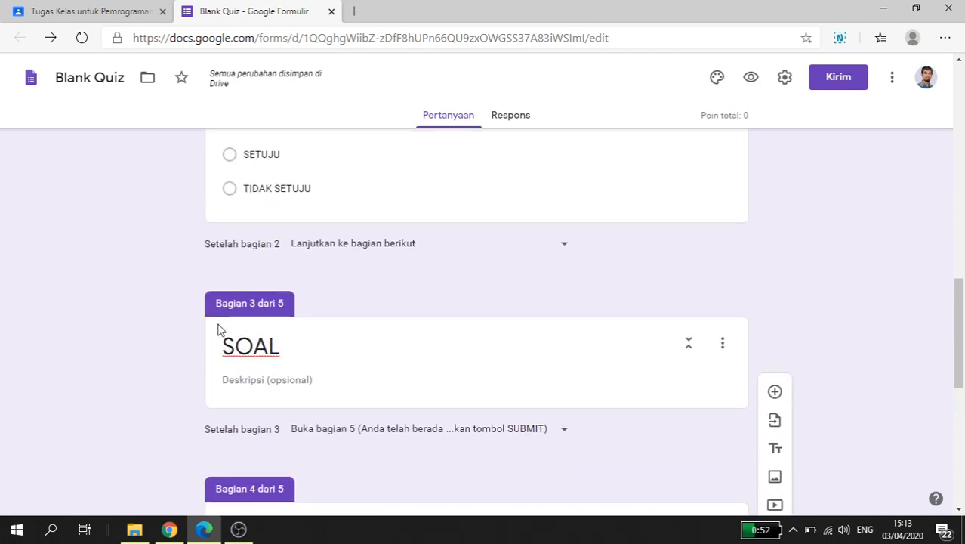
Step: Give section 3 (SOAL) the description "Jawablah soal berikut dengan sebenar-benarnya dalam waktu sesingkat-singkatnya"
double_click(294, 347)
scroll(356, 335, "down", 1)
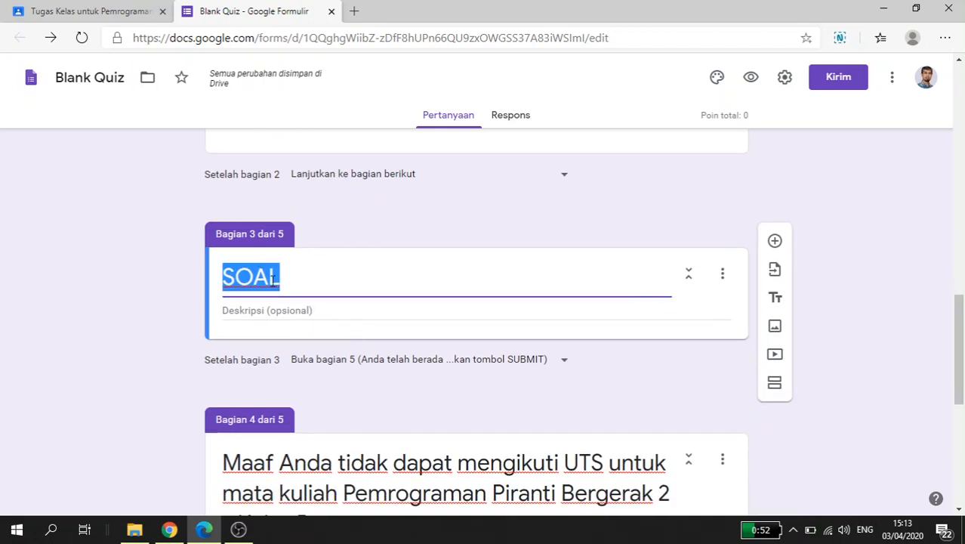
left_click(306, 311)
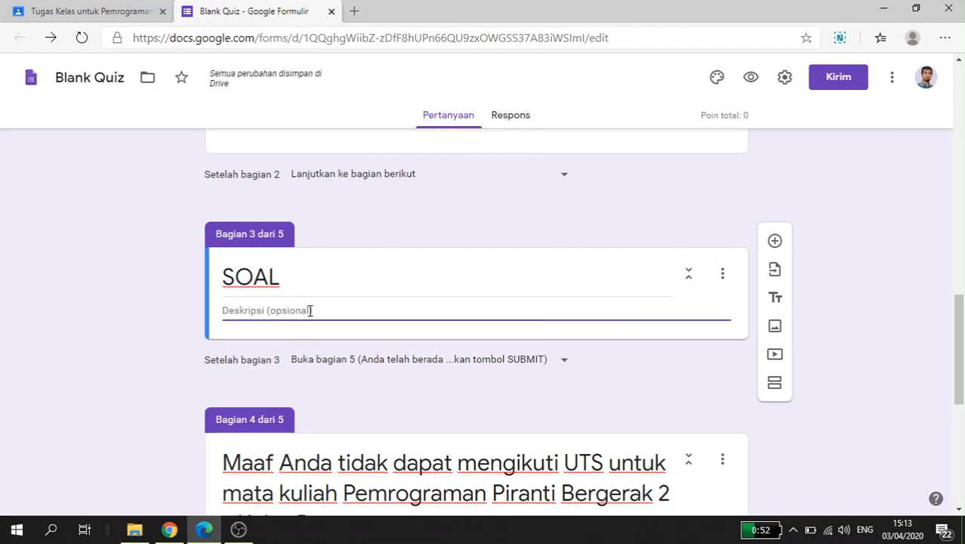
type("Jawablah sa")
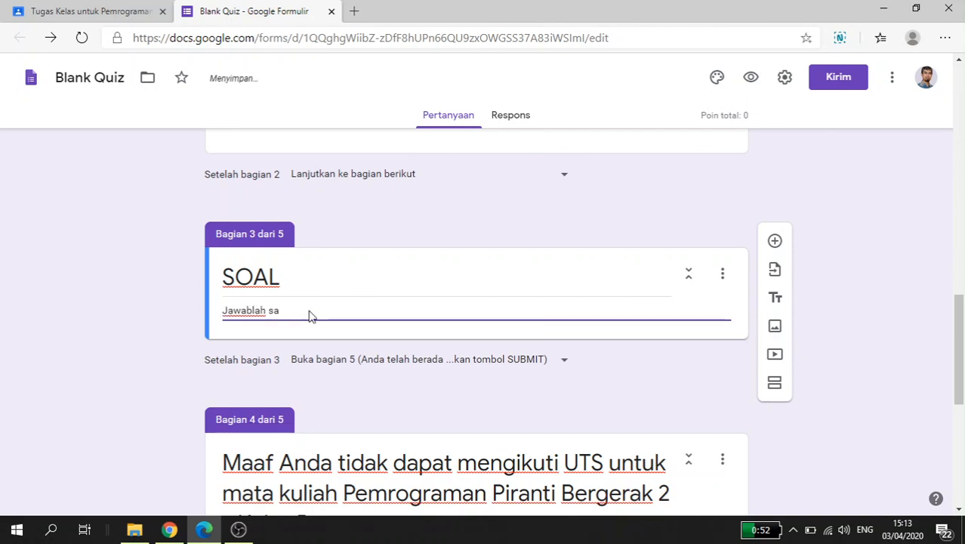
key("BackSpace")
type("oal")
type(" berikut den")
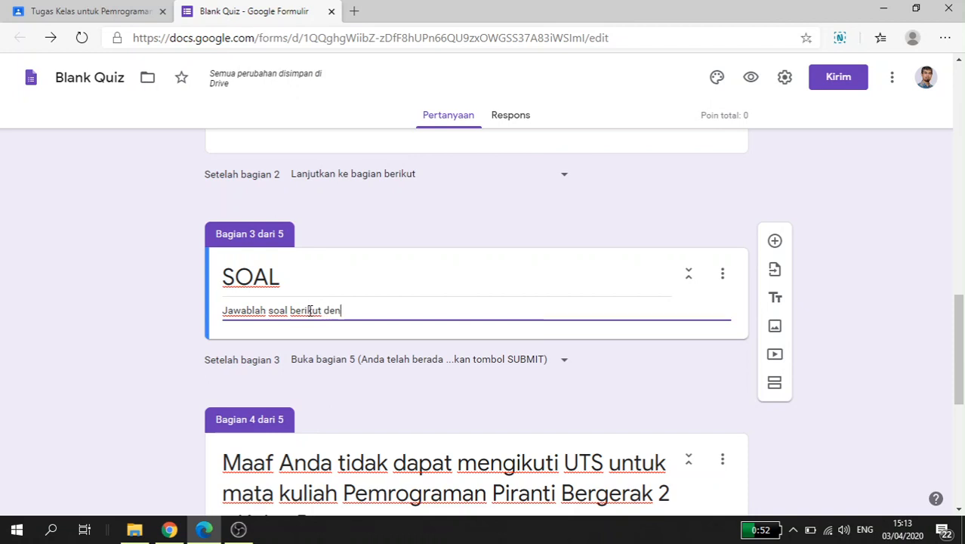
type("gan se")
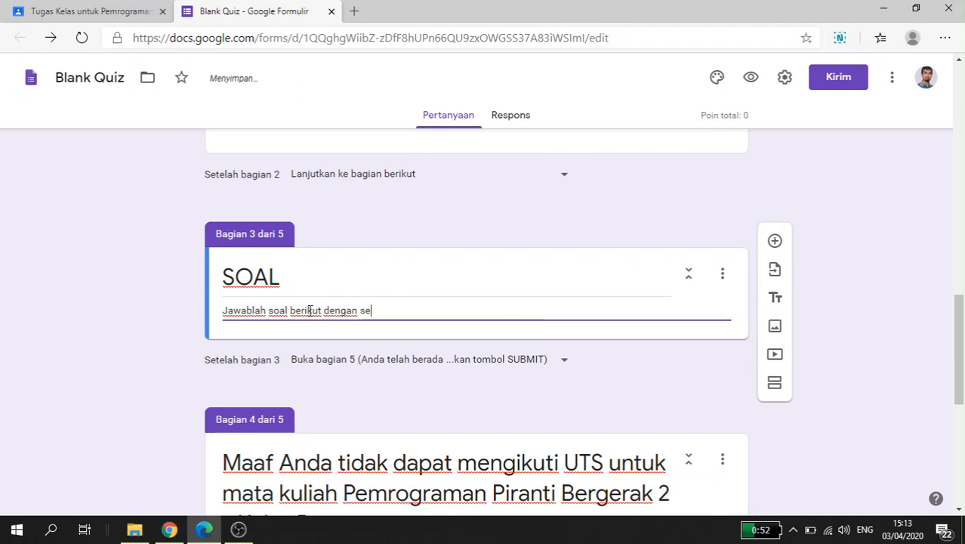
type("benar-bena")
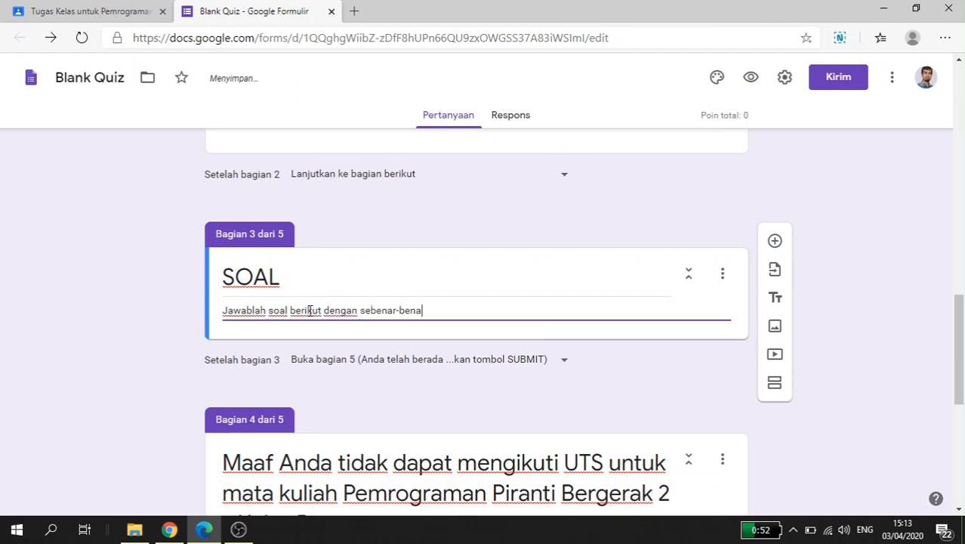
type("rnya ")
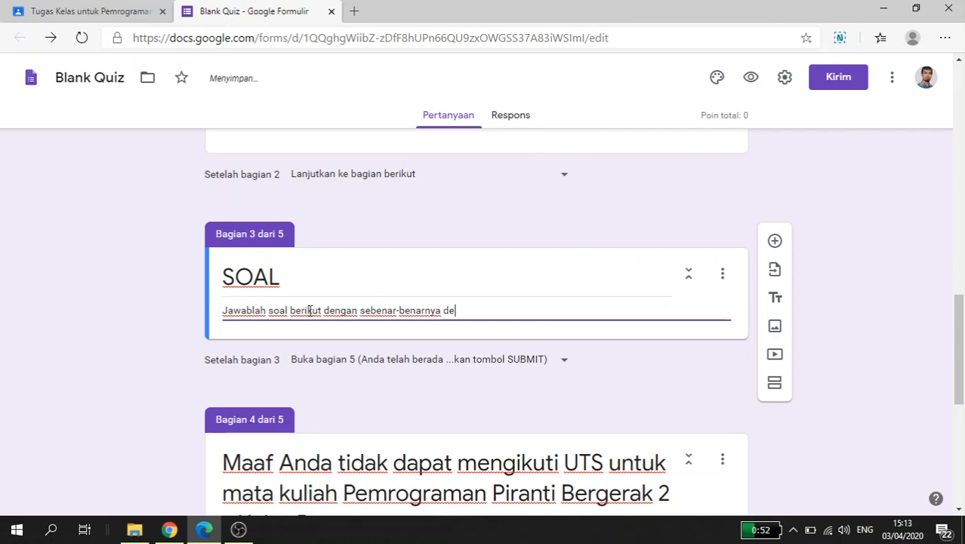
type("de")
key("BackSpace")
type("alam waktu se")
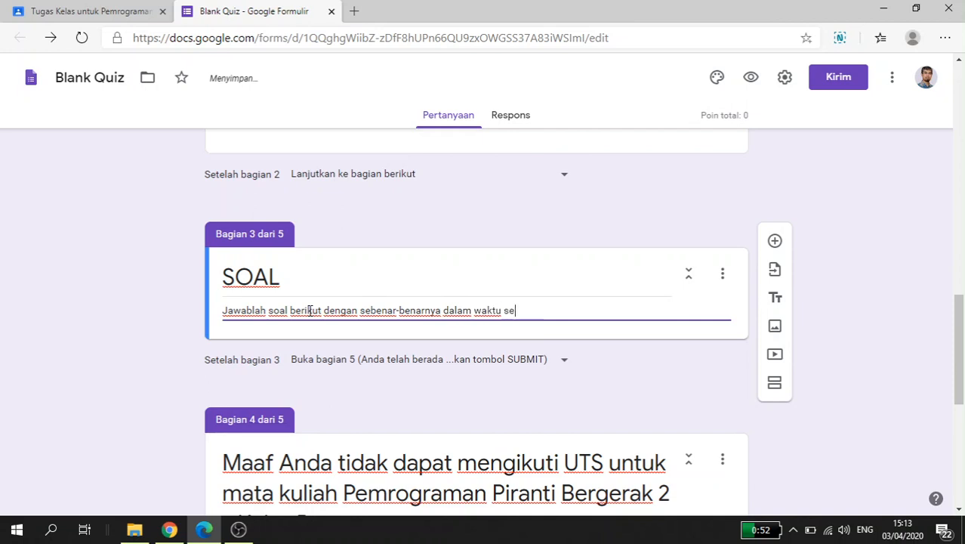
type("singkat-singkatnya")
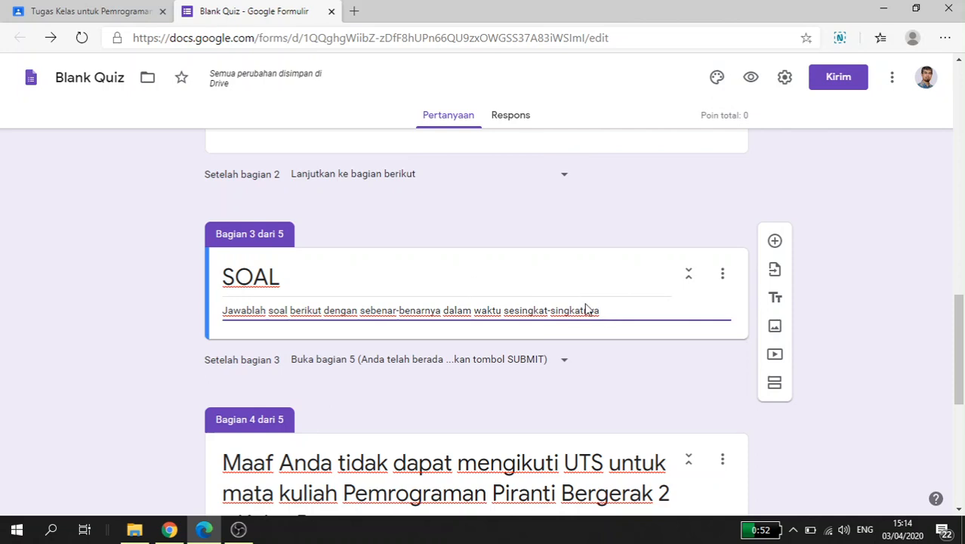
Step: Add a question to section 3 (SOAL) with text beginning "Mengapa Pemrograman Piranti Bergerak saat ini menjadi"
left_click(776, 242)
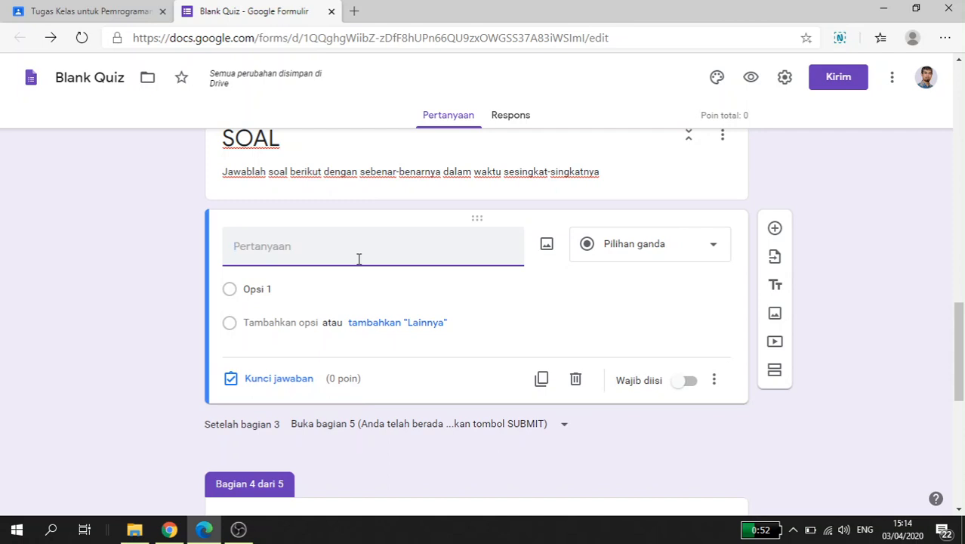
type("Mengapa Pem")
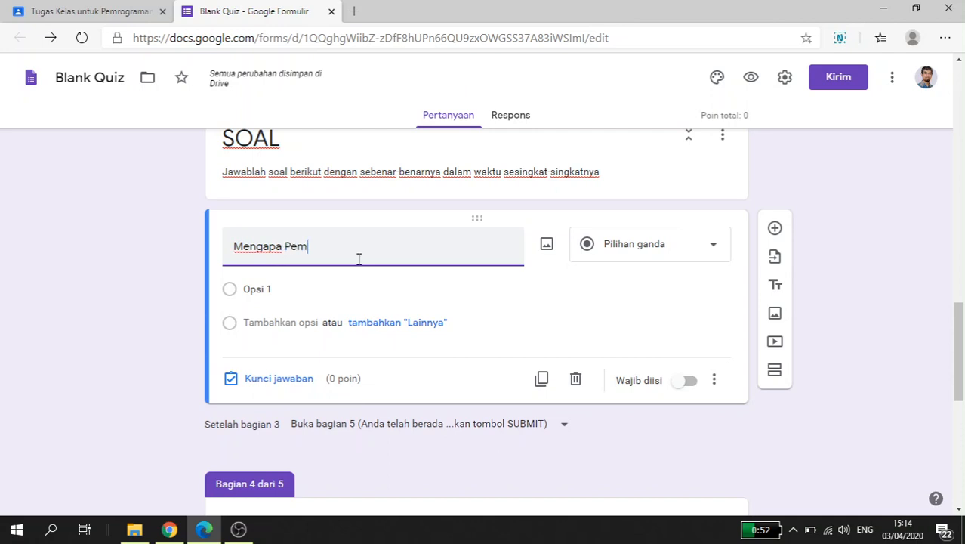
type("rograman {Pir")
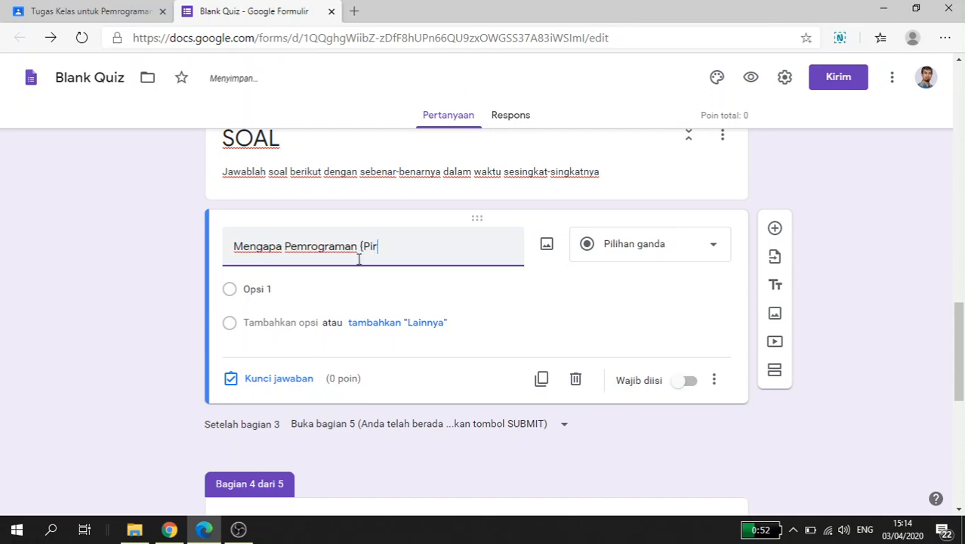
type("an")
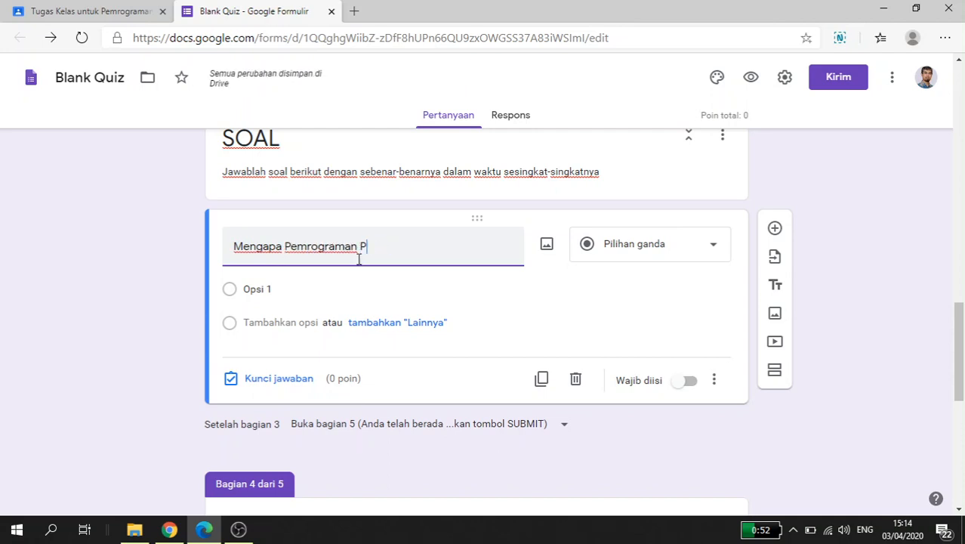
type("ti Bergerak saa")
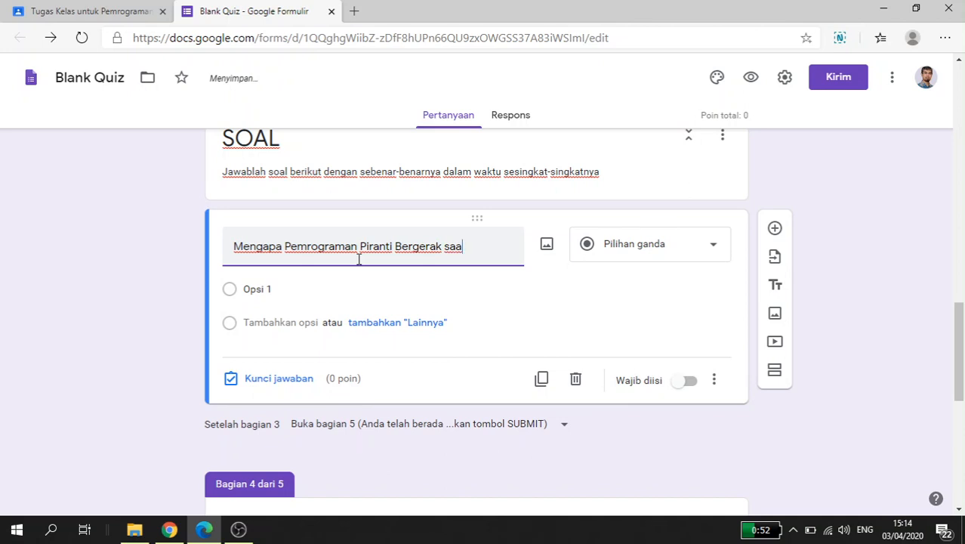
type("t ini men")
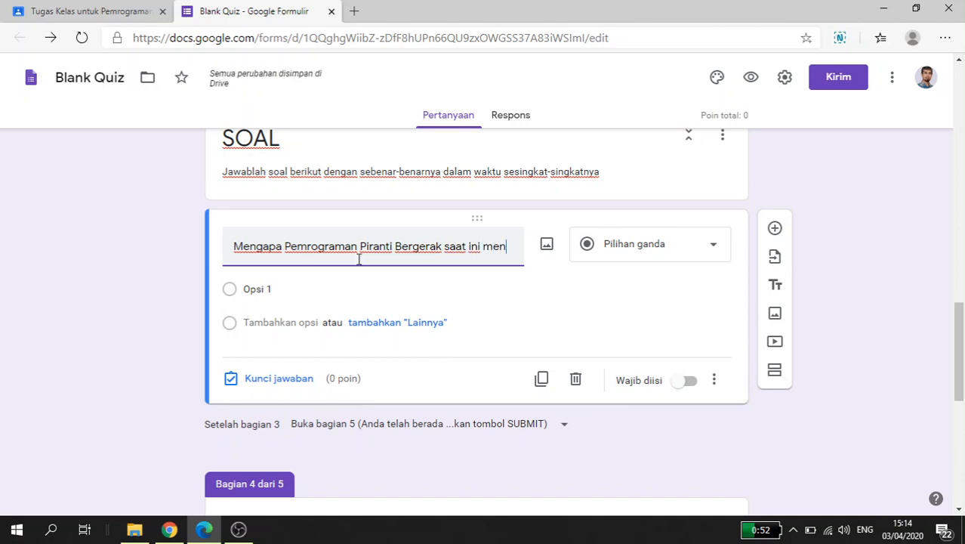
type("jadi penting")
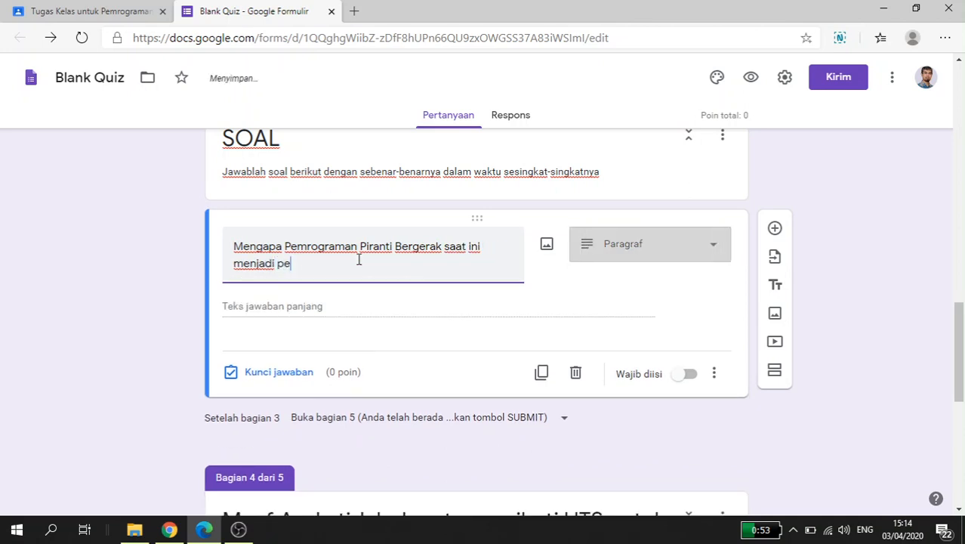
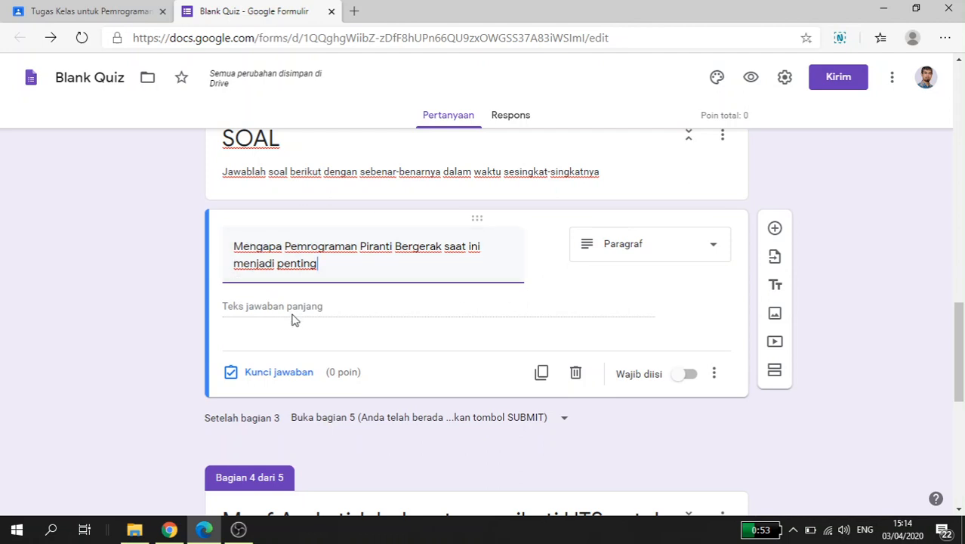
Step: Make the paragraph question about why Pemrograman Piranti Bergerak is important required
left_click(721, 260)
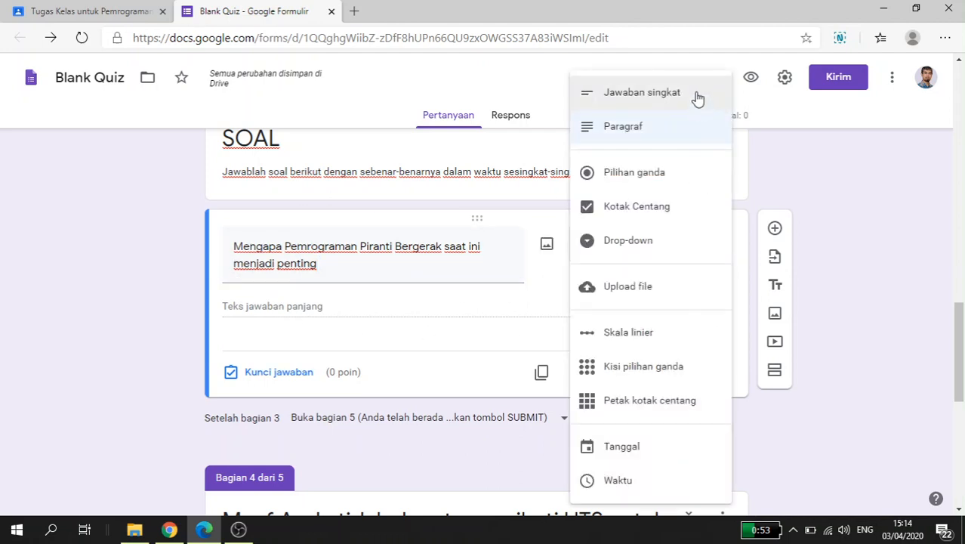
left_click(741, 157)
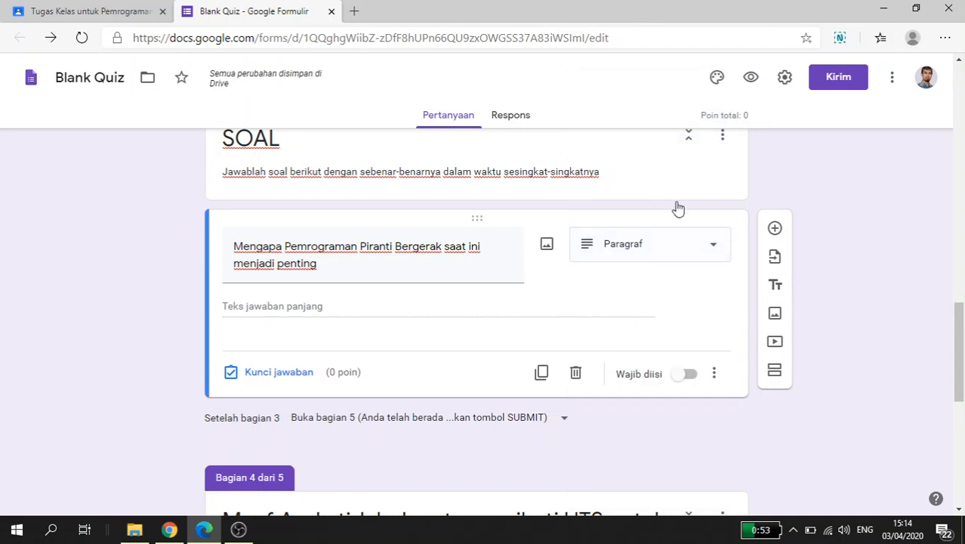
left_click(690, 375)
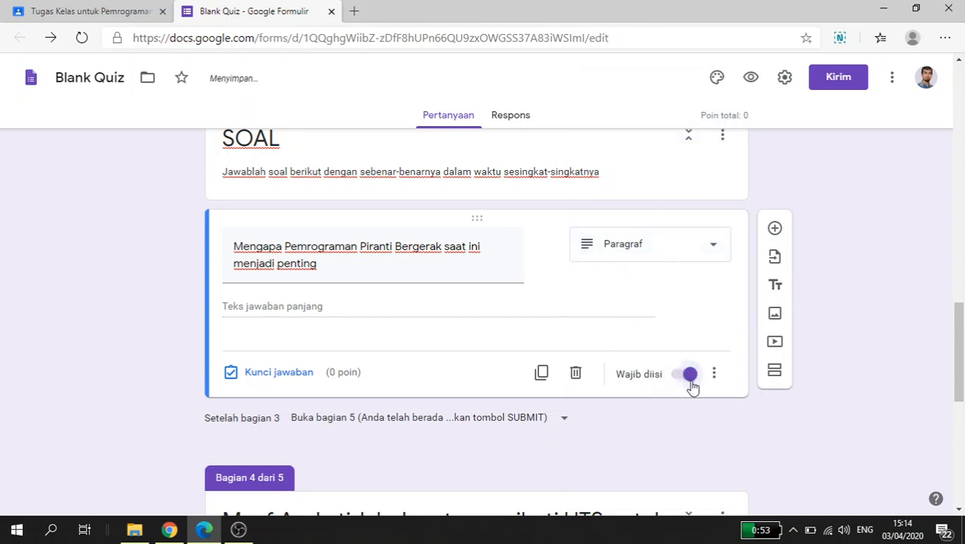
Step: Add a second question to the SOAL section reading "Apa nama sistem operasi smartphone yang paling populer saat ini"
left_click(775, 228)
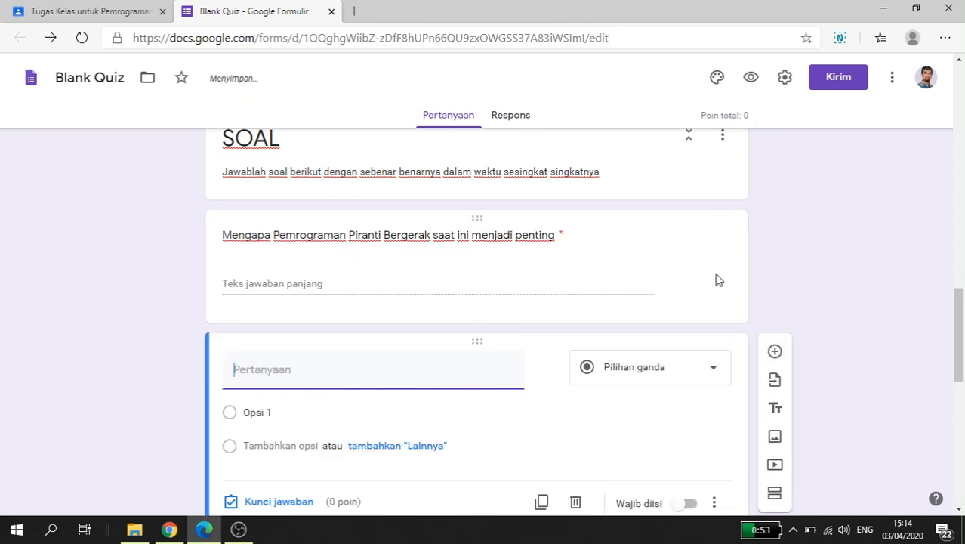
scroll(715, 275, "down", 1)
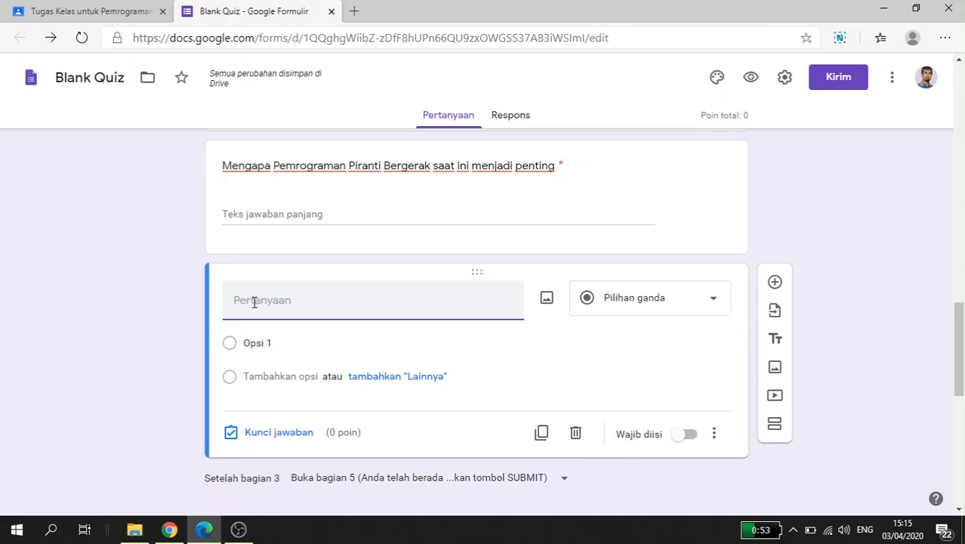
type("S")
key("BackSpace")
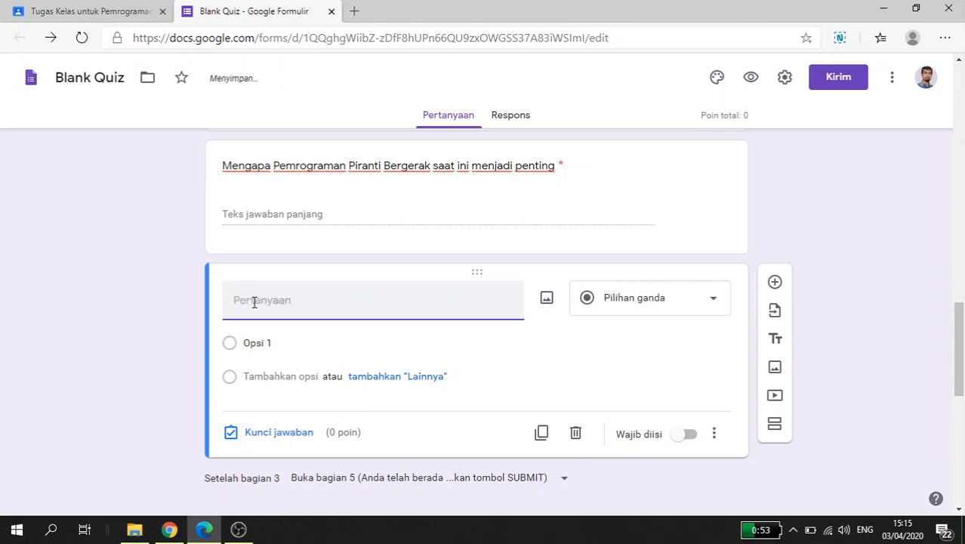
type("Apa nama")
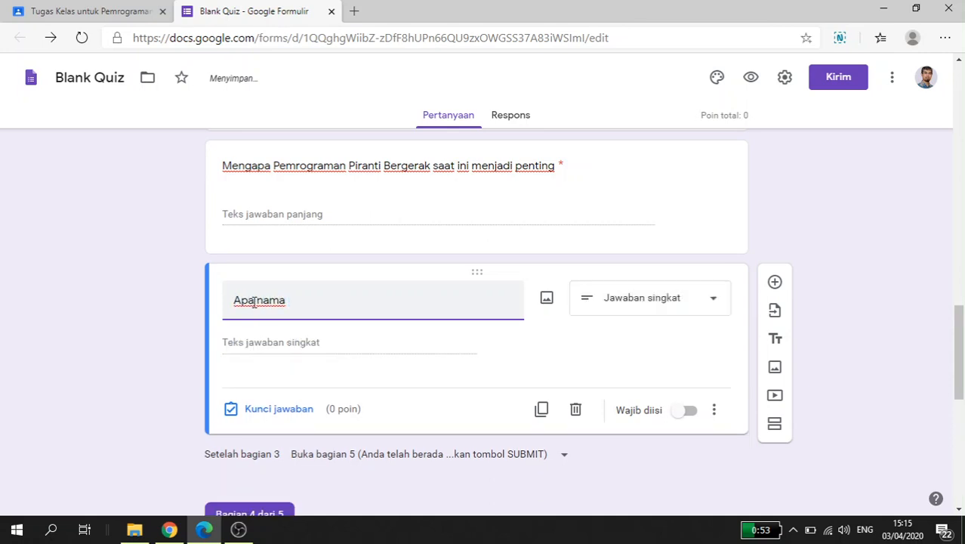
type(" sistem operasi yang")
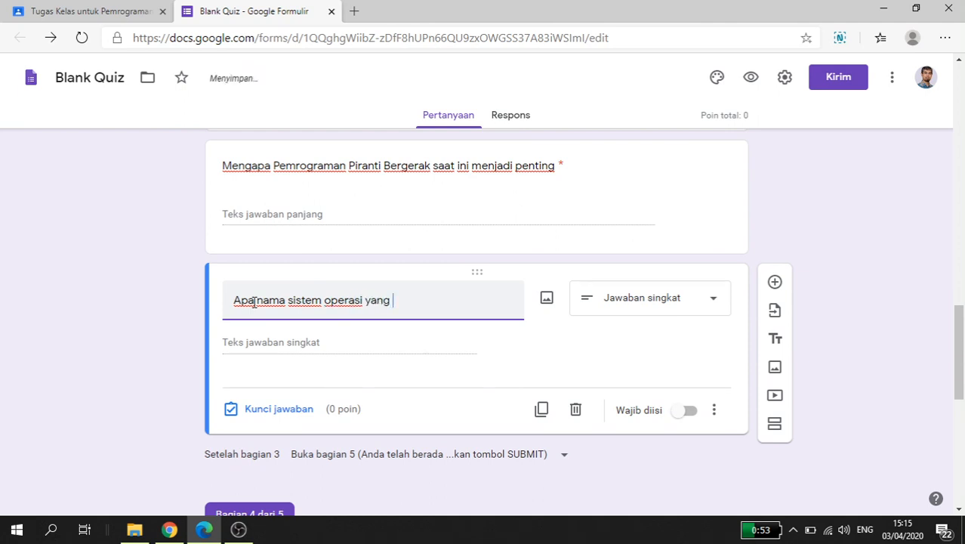
type("paling pop")
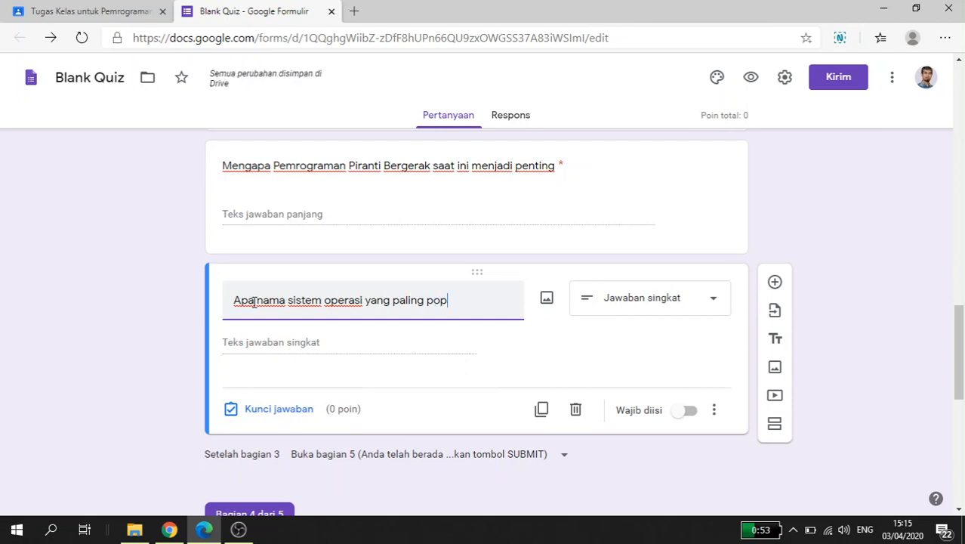
type("uler")
key("ctrl+Left")
type("smartphone ")
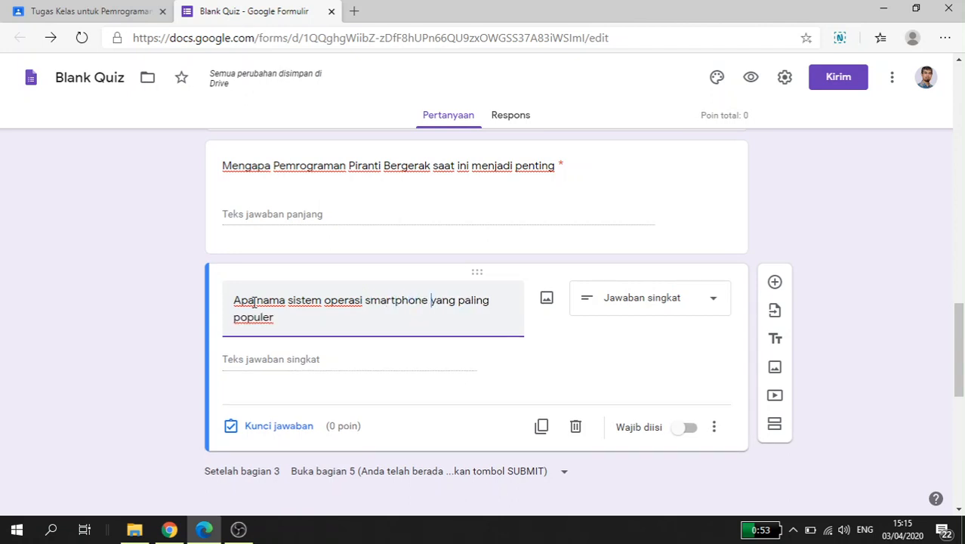
type("saa")
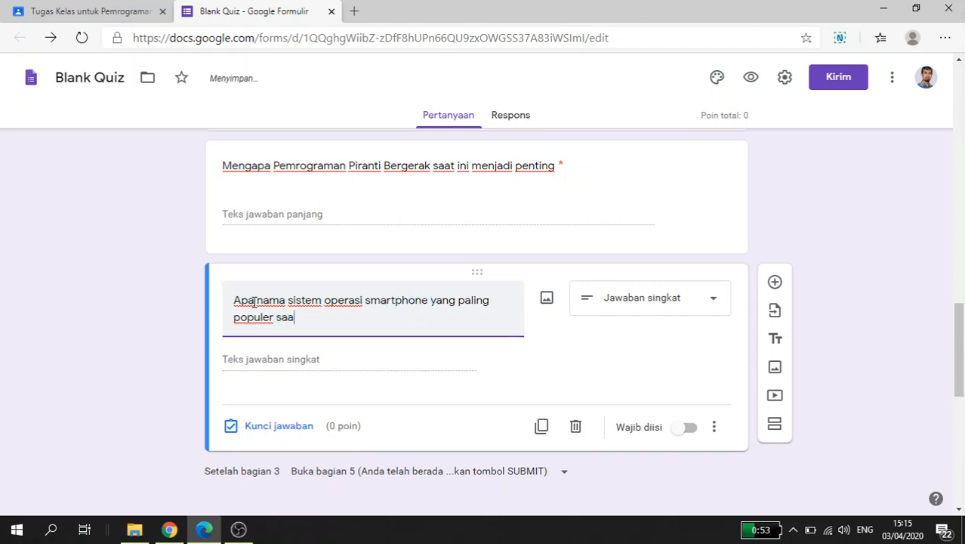
type("t ononi")
Step: Make the smartphone operating system question multiple choice (Pilihan ganda) with the options Android, IOS and Windows
left_click(644, 306)
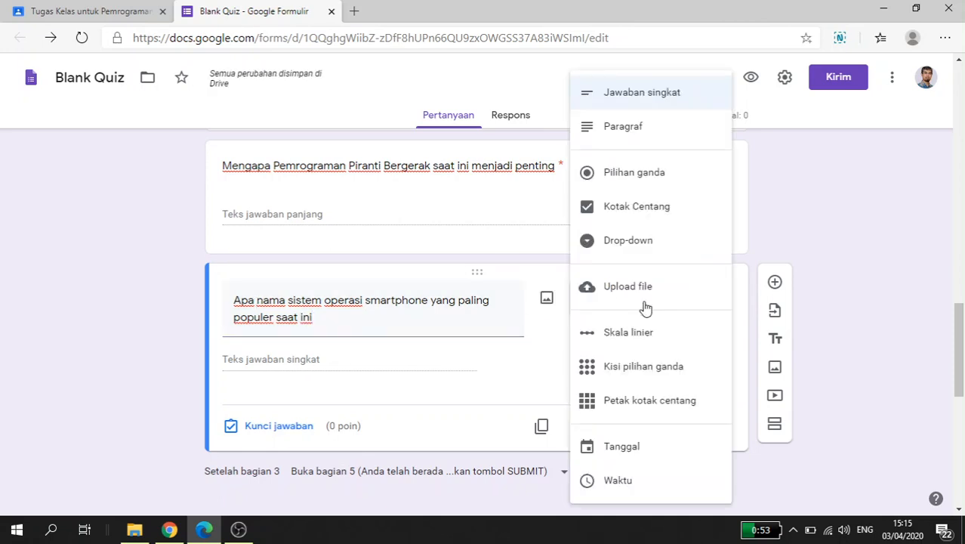
left_click(660, 174)
left_click(274, 359)
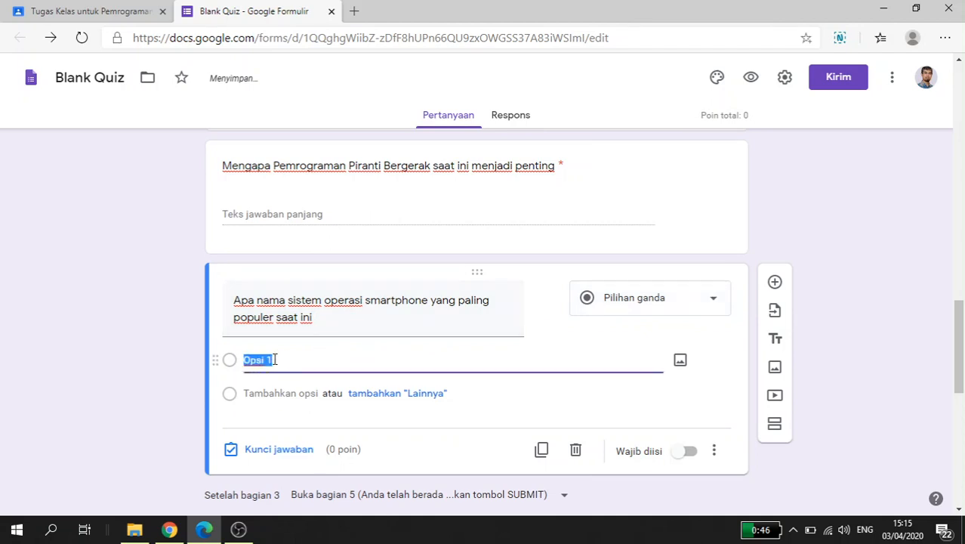
type("And")
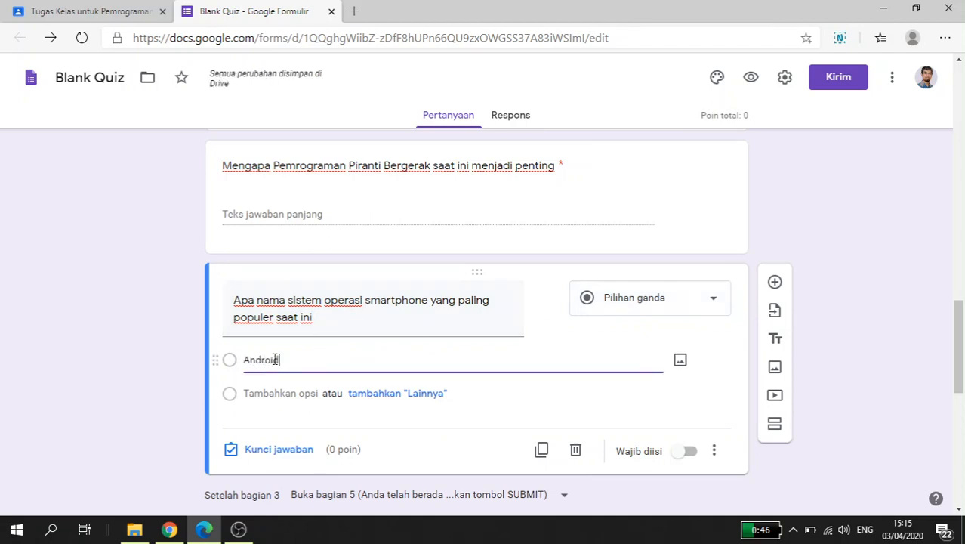
type("roid")
left_click(296, 394)
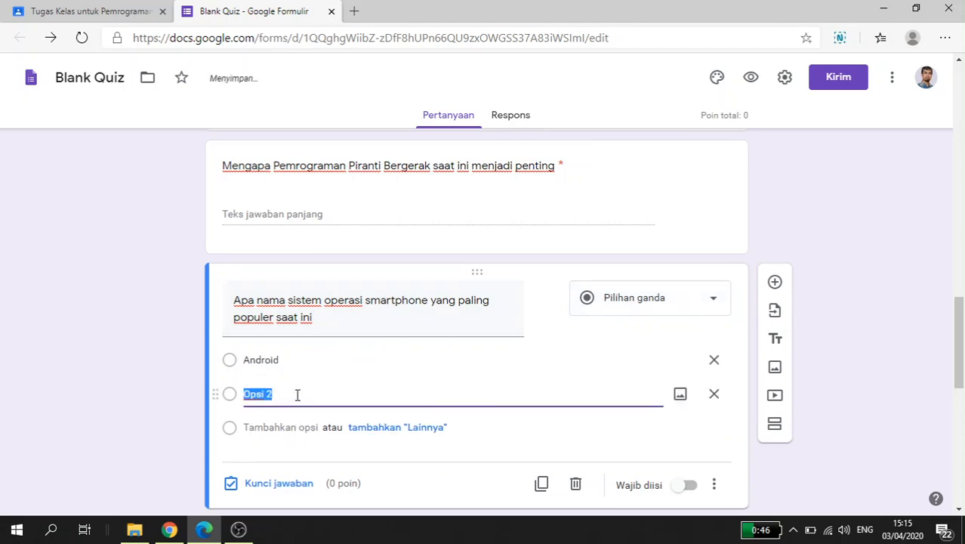
type("IOS")
left_click(312, 427)
type("Wind")
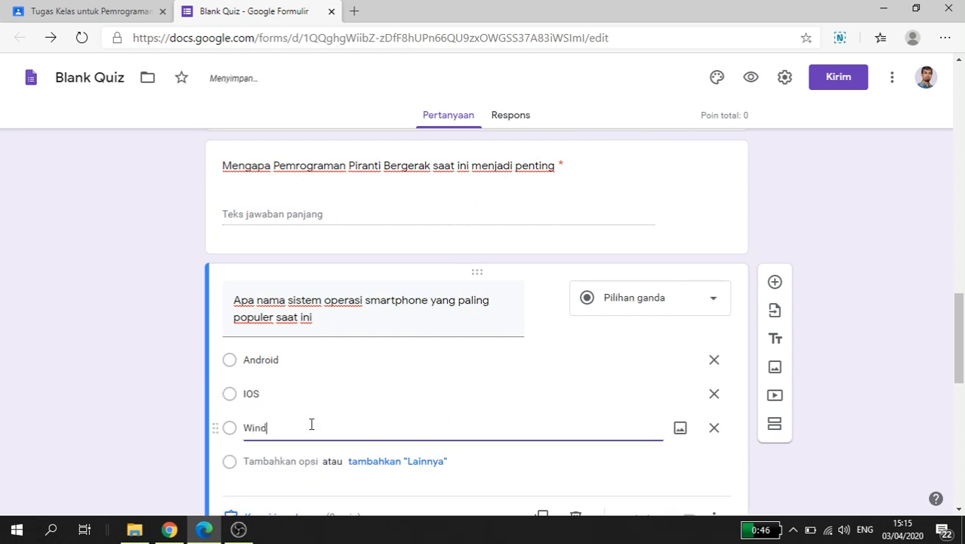
type("ows")
Step: Set the question's answer key to Android as the correct answer, worth 30 points
scroll(321, 429, "down", 1)
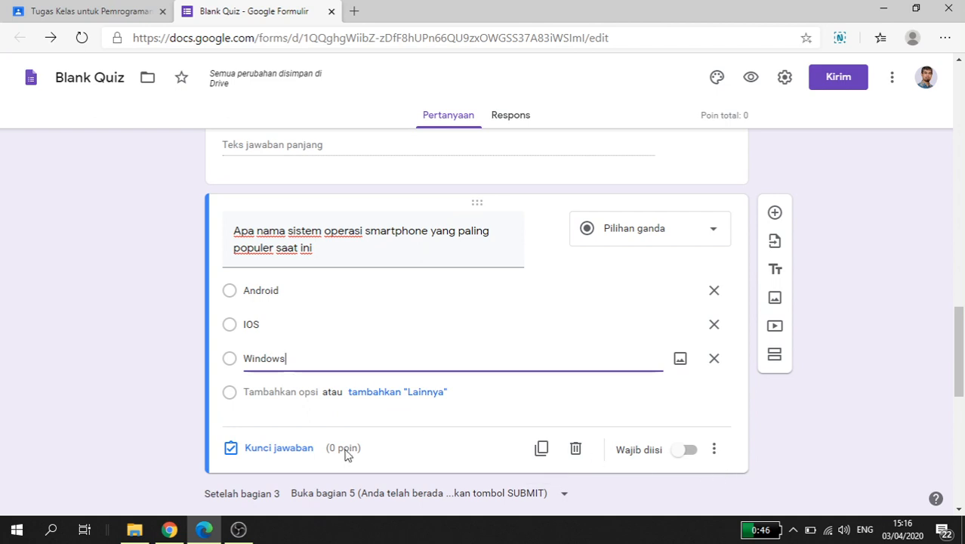
left_click(274, 452)
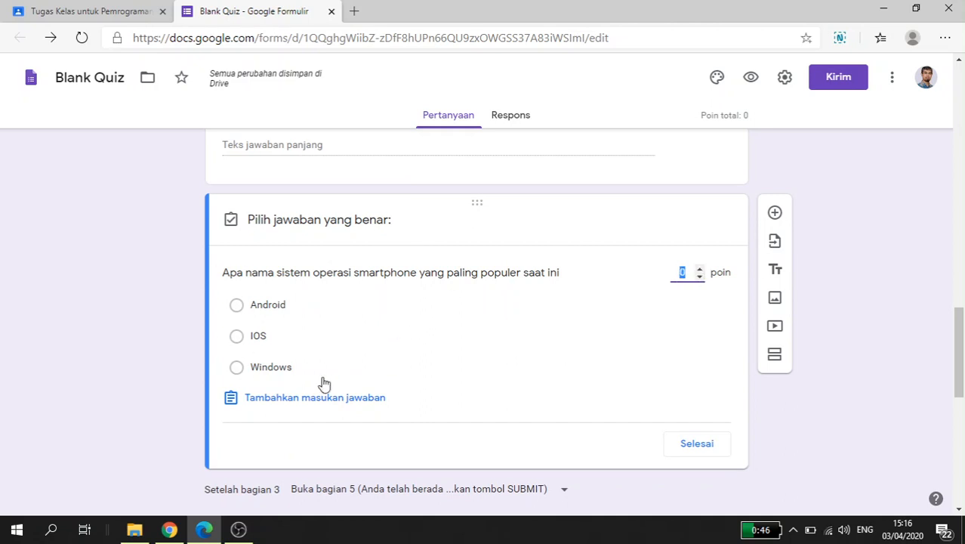
type("30")
left_click(274, 309)
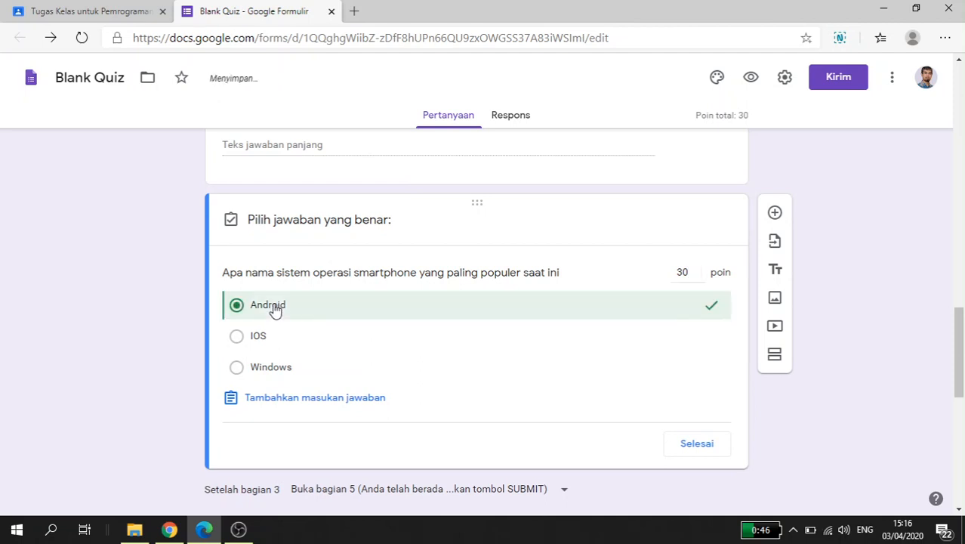
left_click(697, 444)
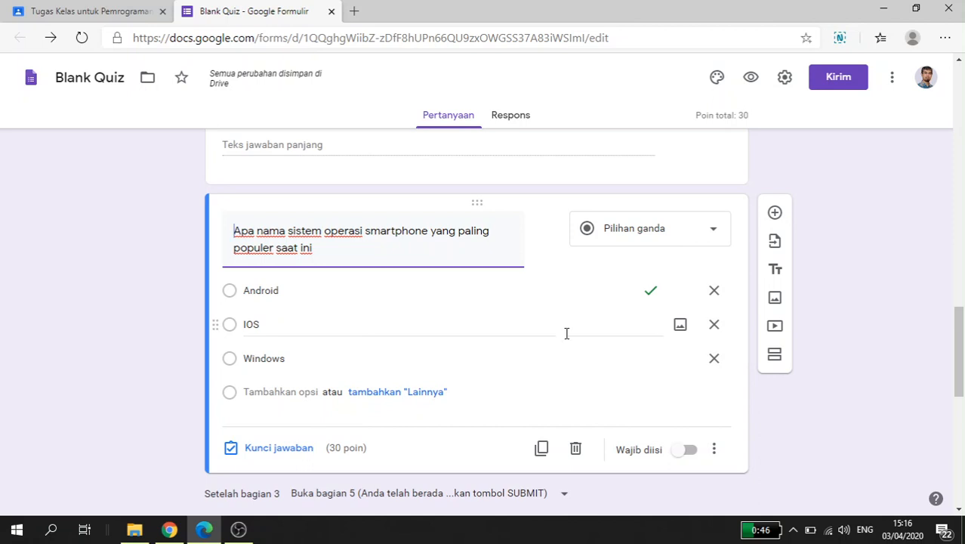
Step: Make the smartphone operating system question required and shuffle its option order (Acak urutan opsi)
left_click(690, 451)
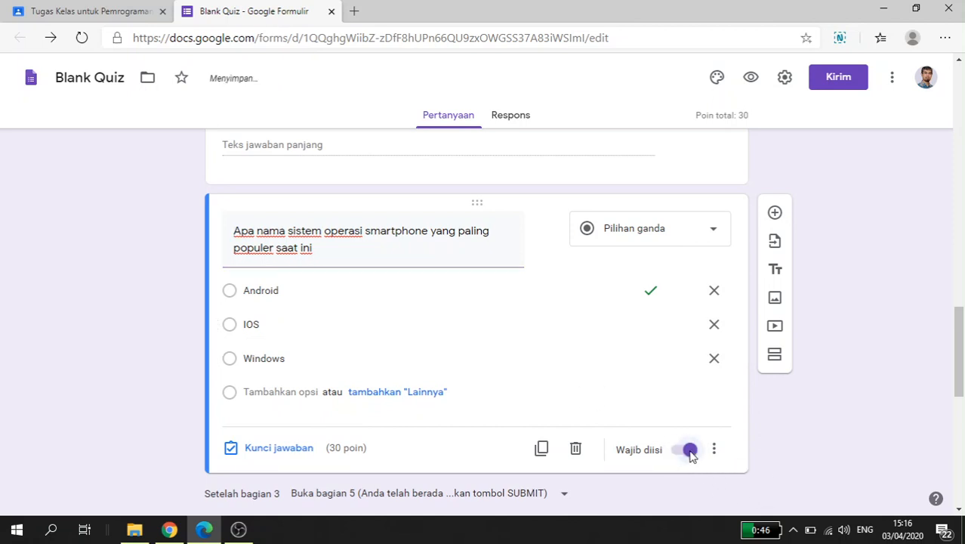
scroll(584, 427, "down", 1)
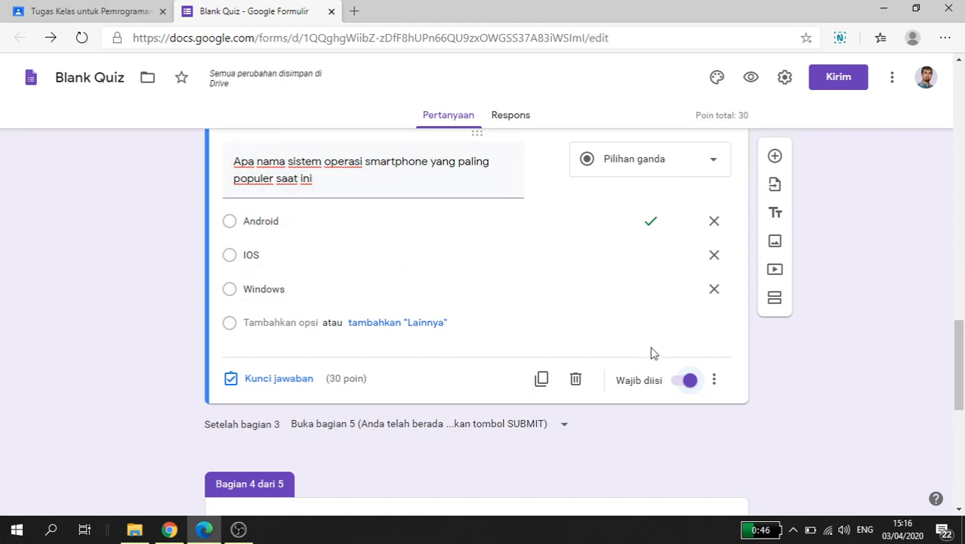
left_click(716, 383)
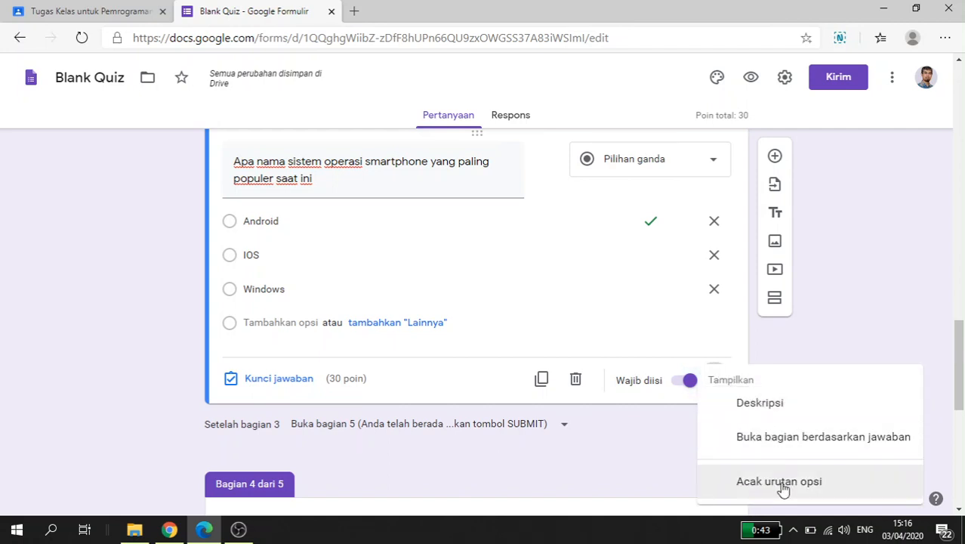
left_click(834, 484)
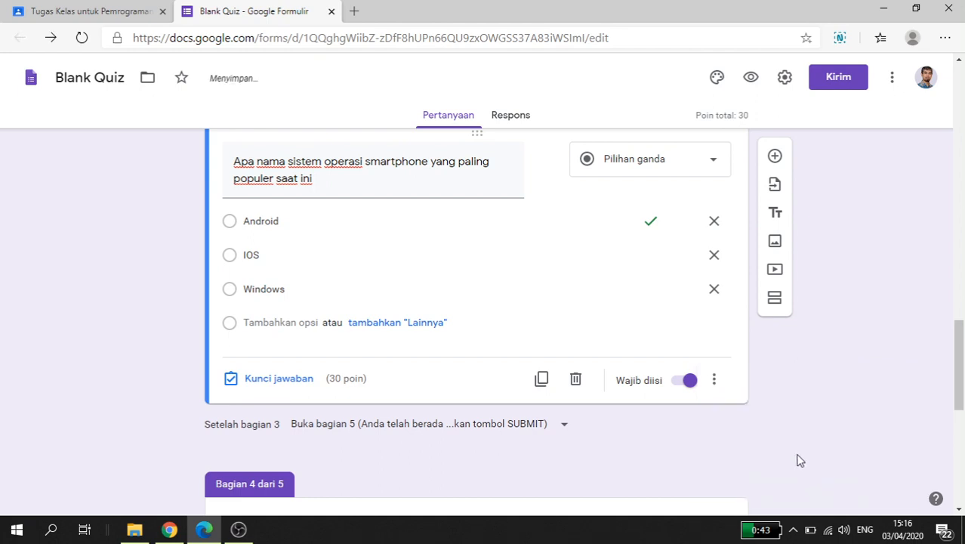
Step: Add a third question to the SOAL section reading "Sebutkan 2 nama versi dari sistem operasi android"
scroll(796, 456, "up", 1)
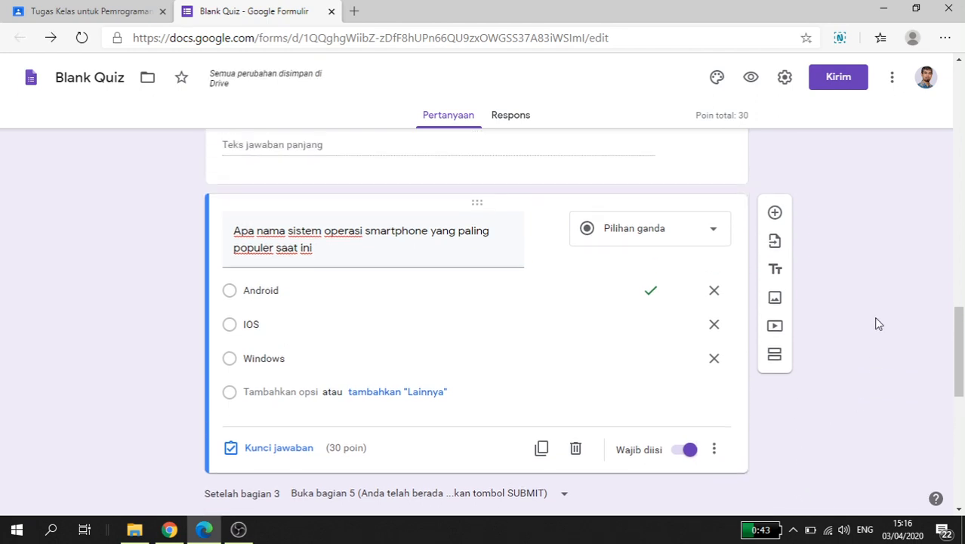
left_click(776, 214)
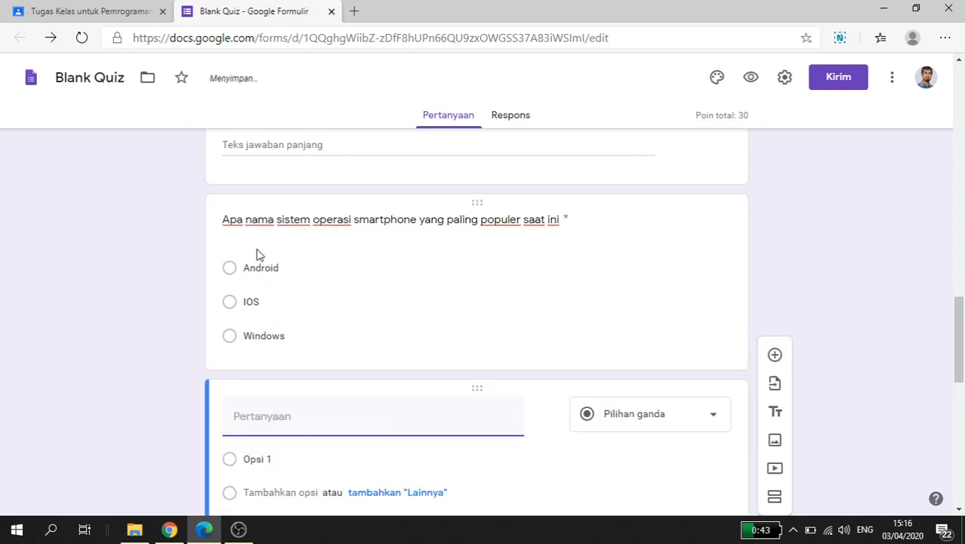
scroll(353, 328, "down", 1)
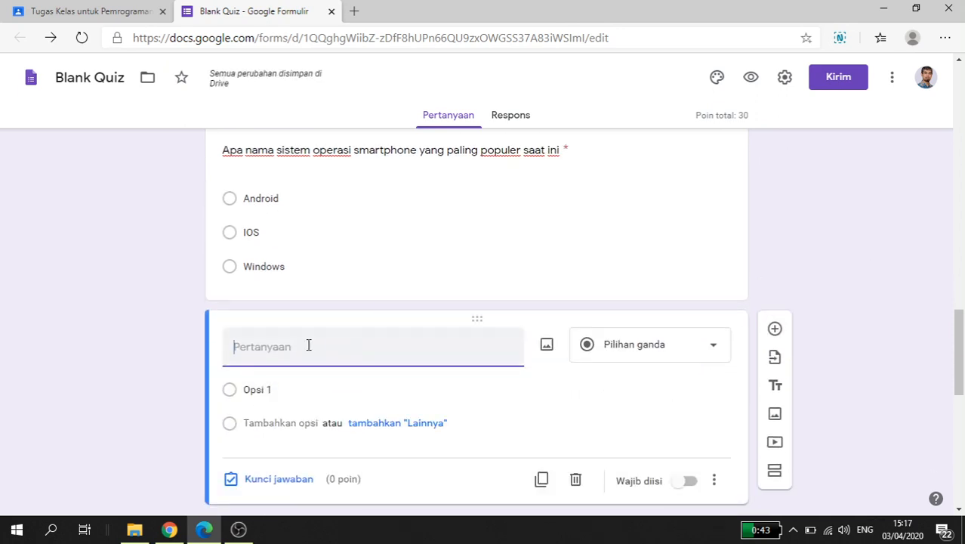
type("Sebutkan ")
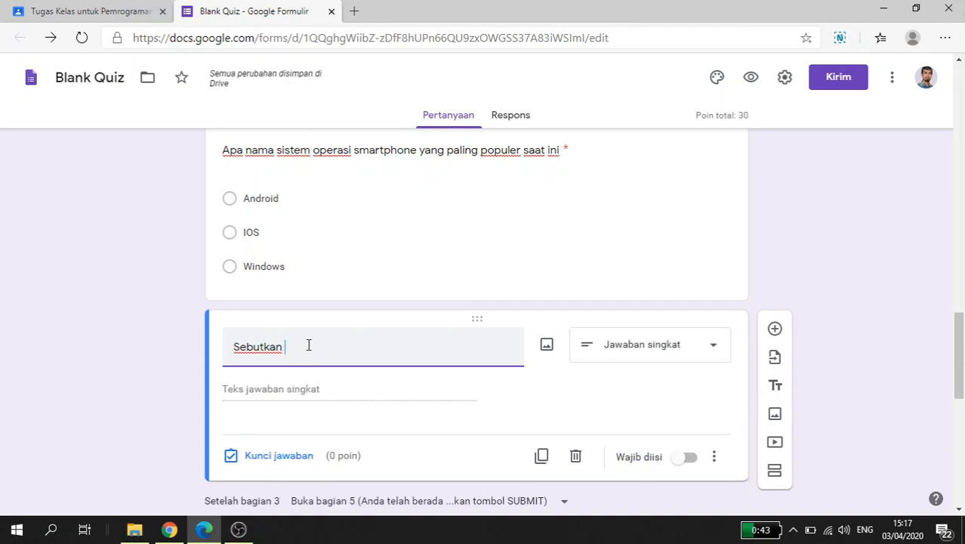
type("nama")
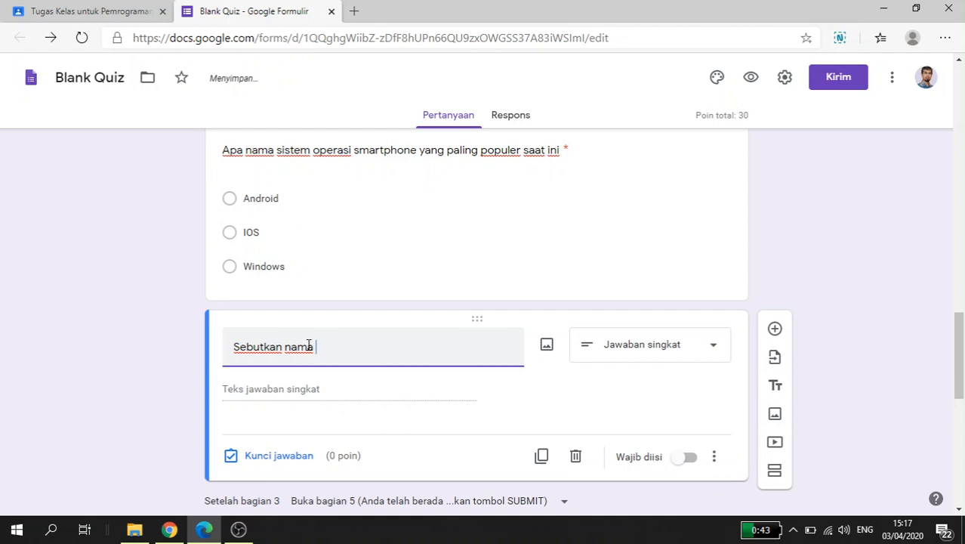
type(" versi ")
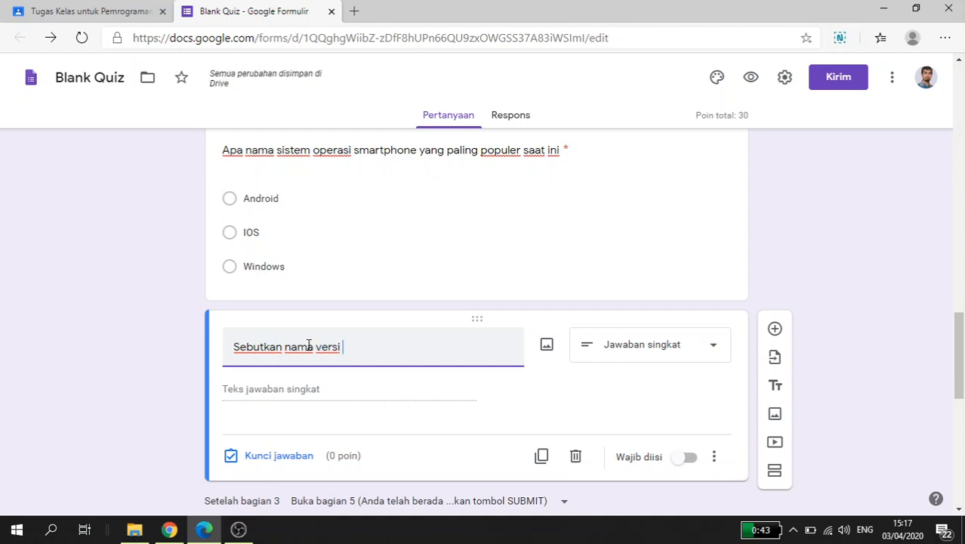
type("dari sistem op")
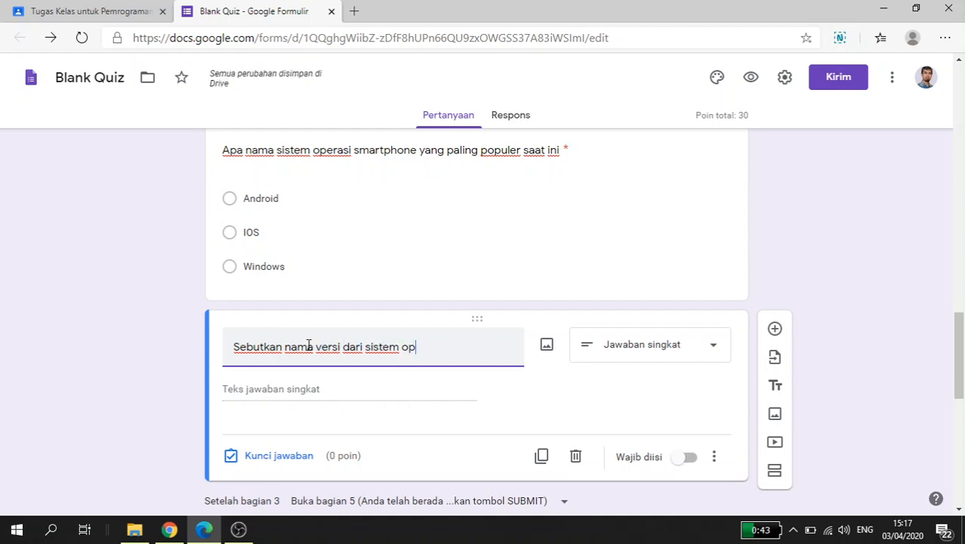
type("erasi and")
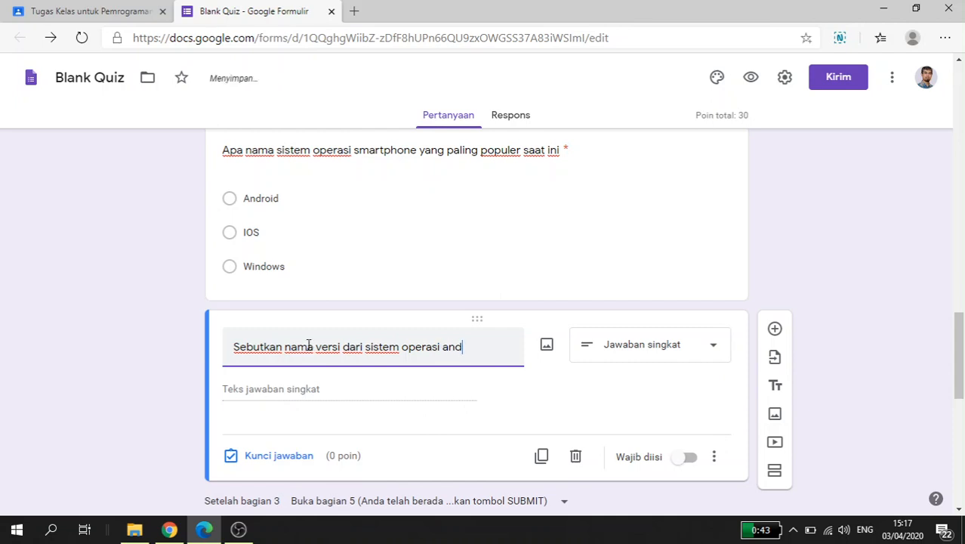
type("roid,")
left_click(295, 347)
type("2")
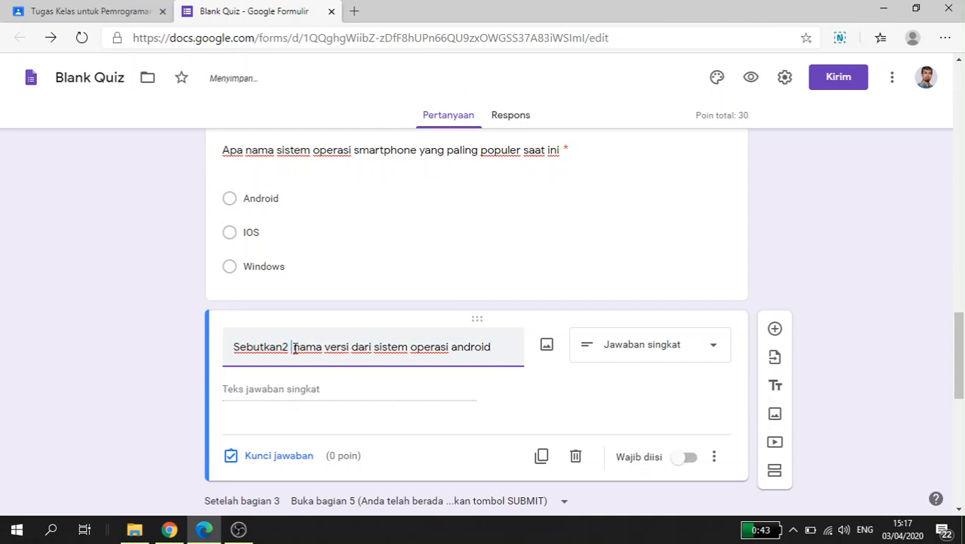
key("BackSpace")
key("Left")
key("Left")
key("BackSpace")
key("Right")
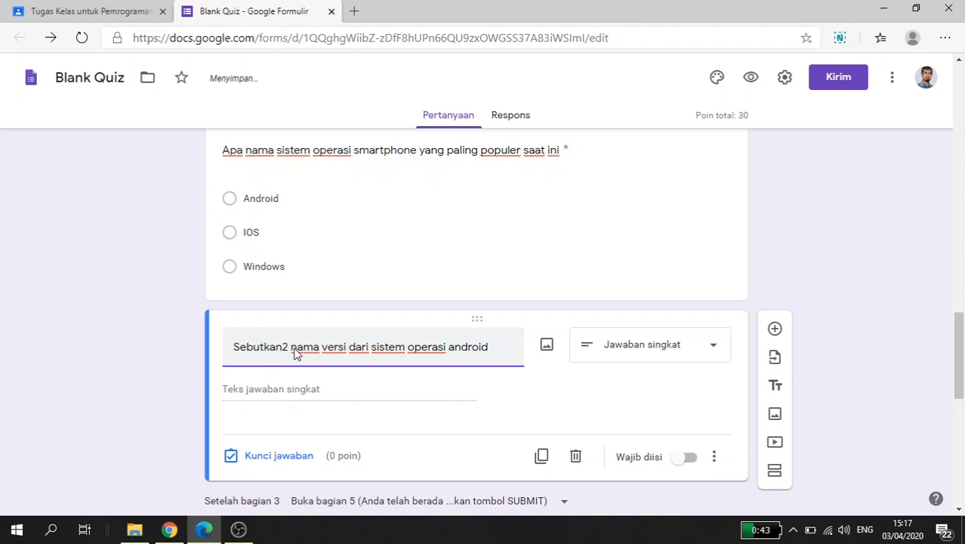
Step: Make the Android version names question a checkbox question (Kotak Centang) with the options Marvel, Pie and Oreo
left_click(654, 350)
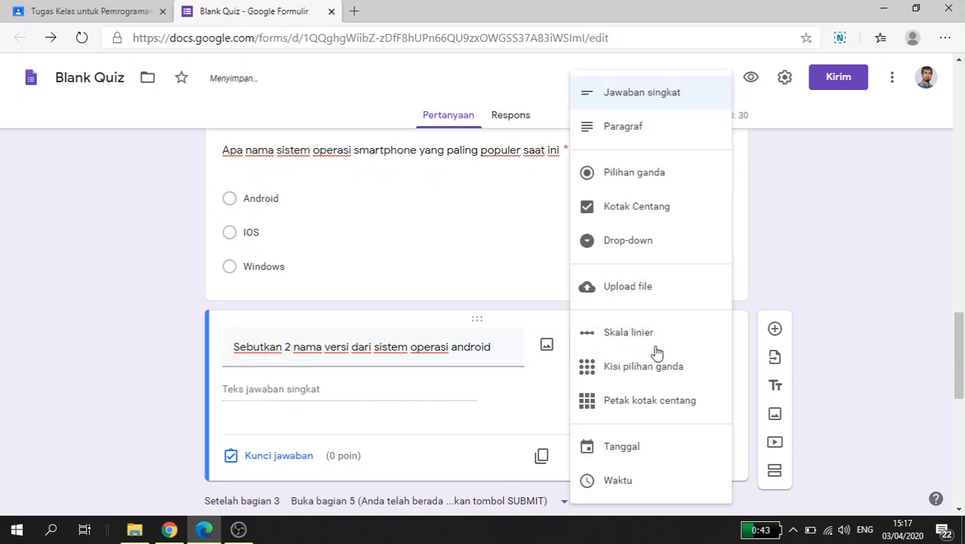
left_click(644, 210)
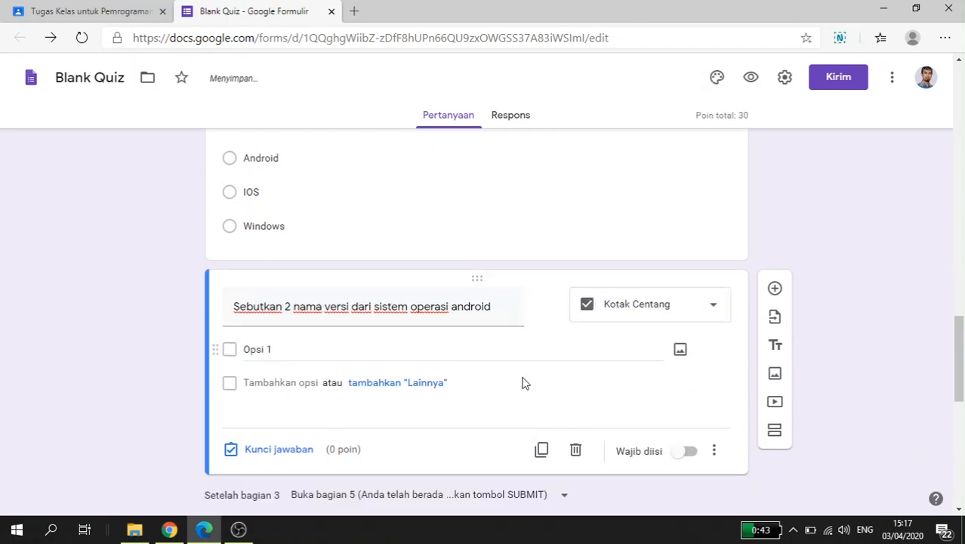
scroll(523, 385, "down", 1)
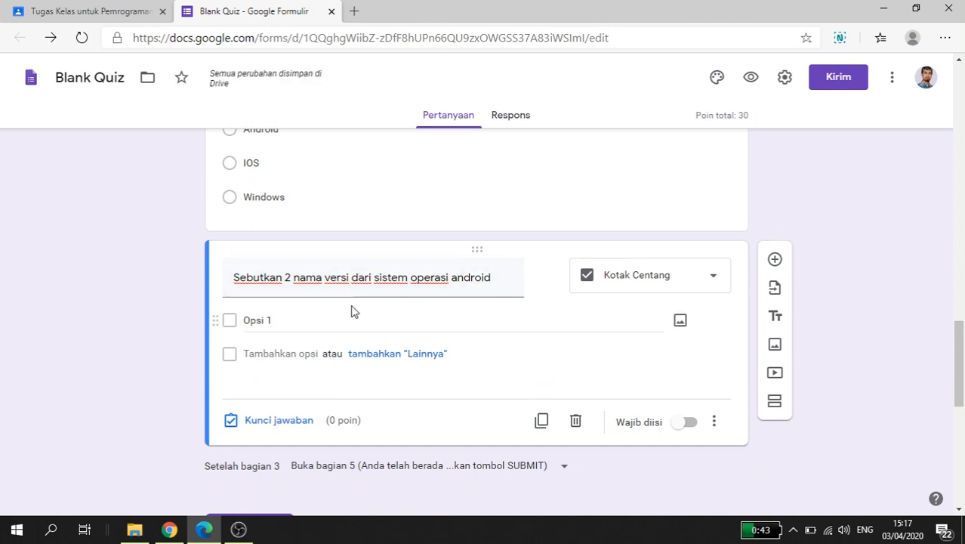
left_click(260, 323)
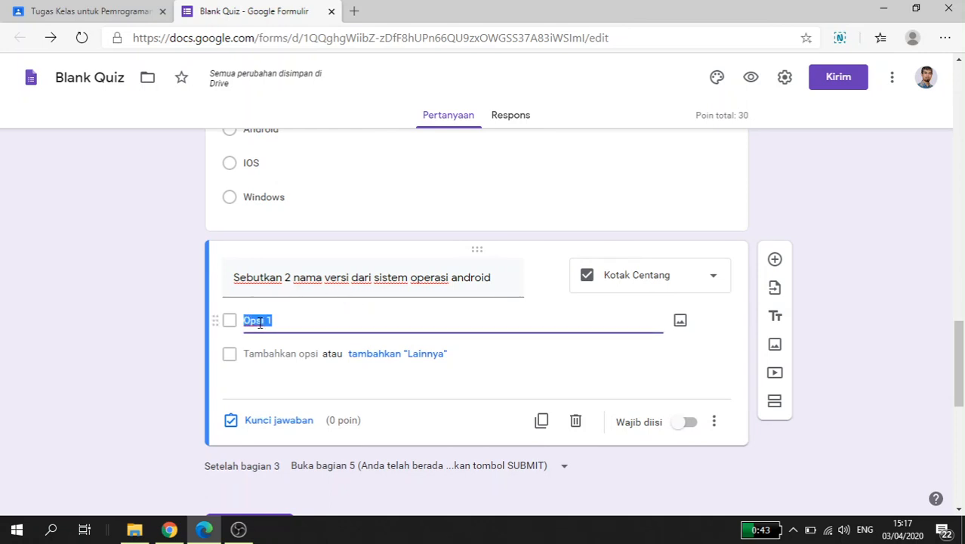
type("Marvel")
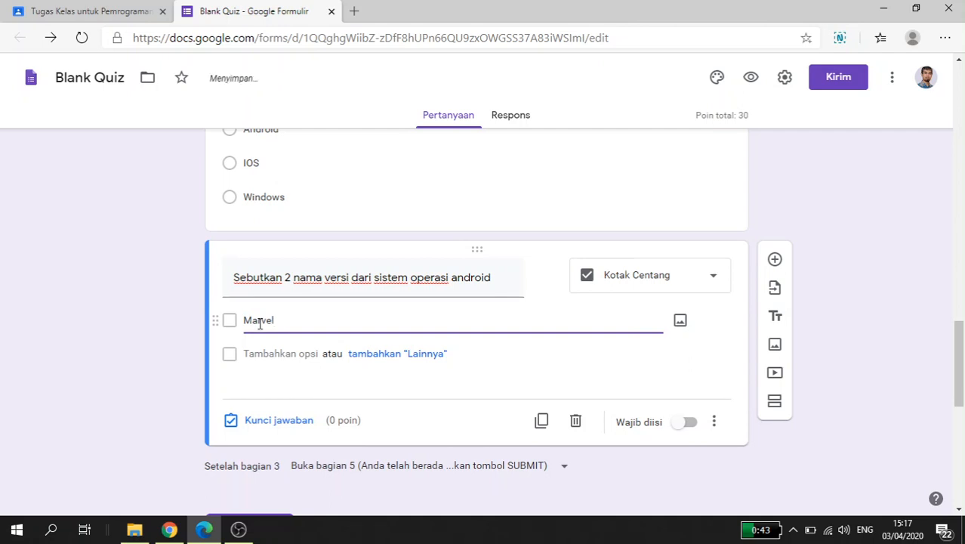
key("Return")
type("Pie")
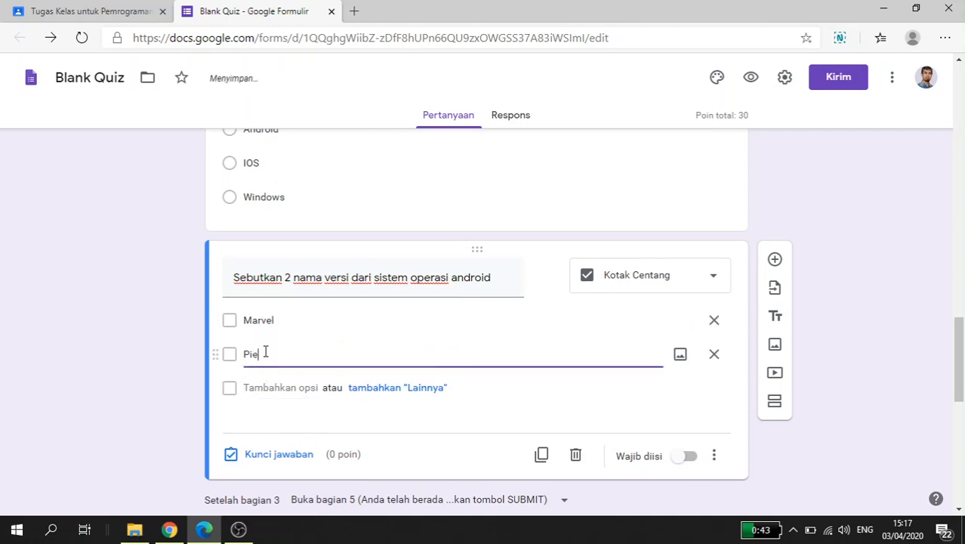
key("Return")
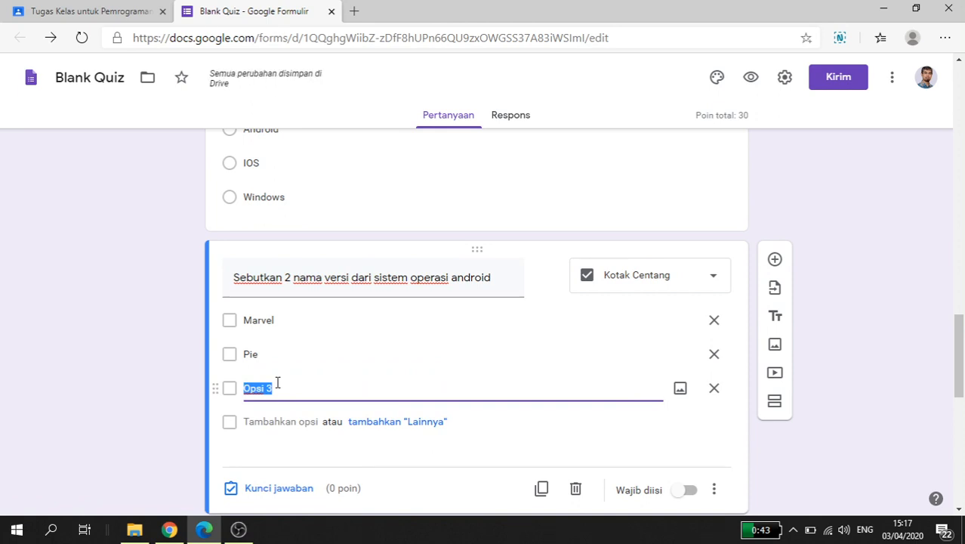
type("Oreo")
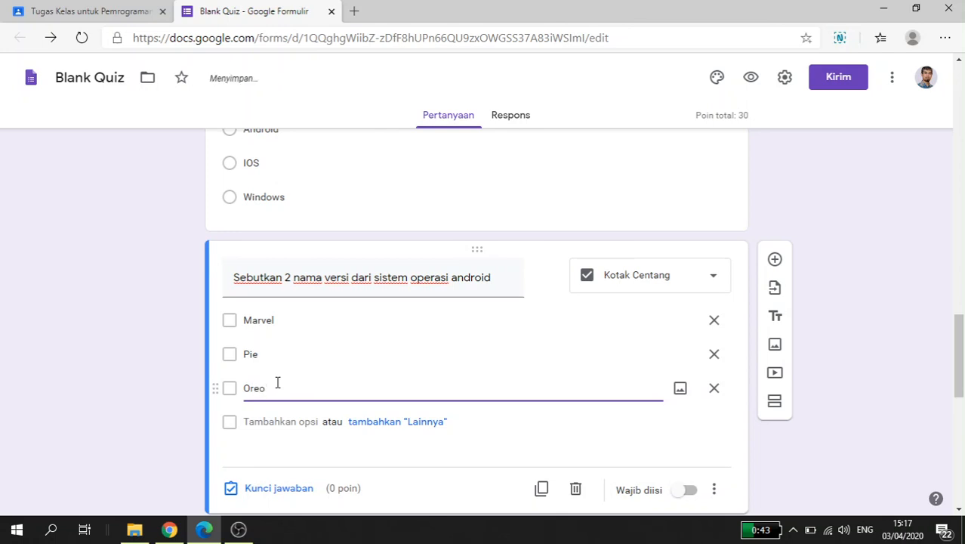
Step: Set the checkbox question's answer key to Pie and Oreo as the correct answers, worth 40 points
scroll(332, 383, "down", 1)
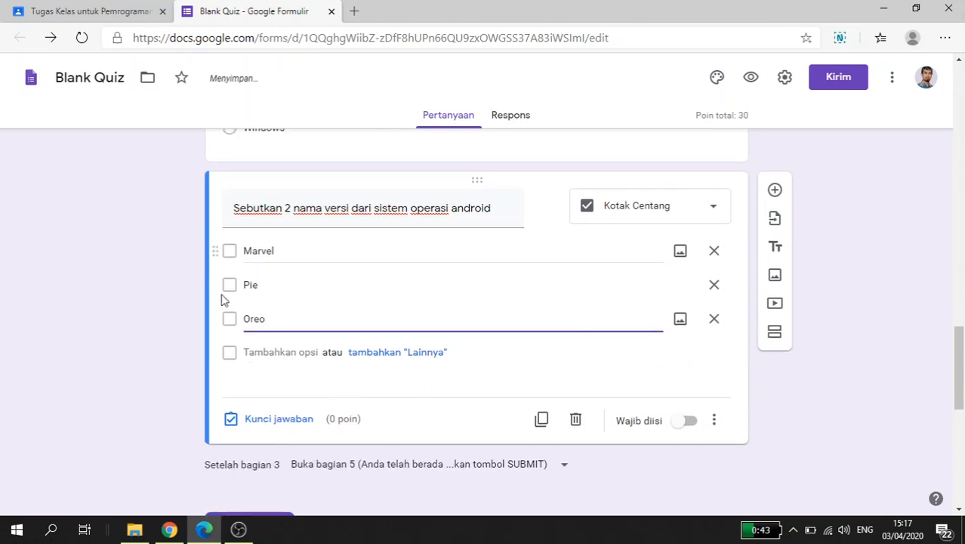
left_click(284, 420)
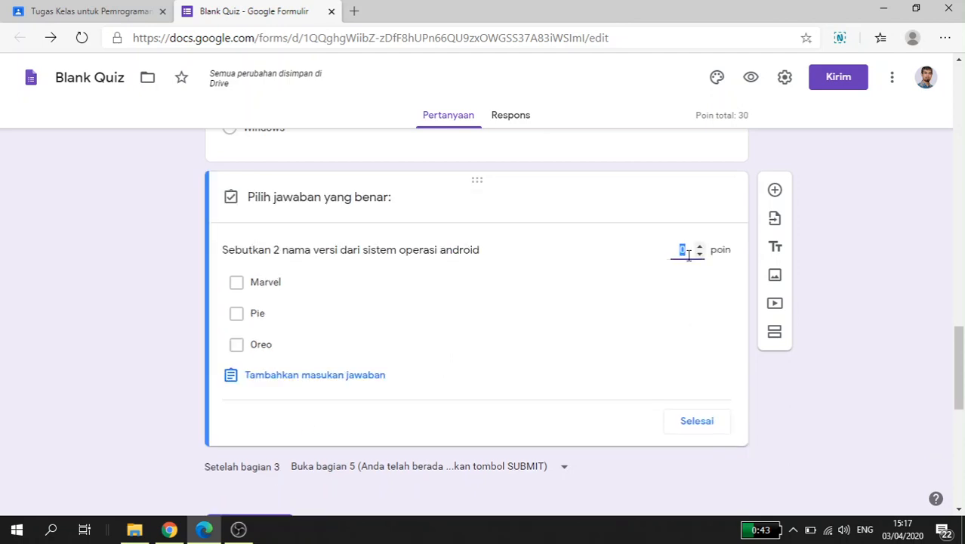
type("40")
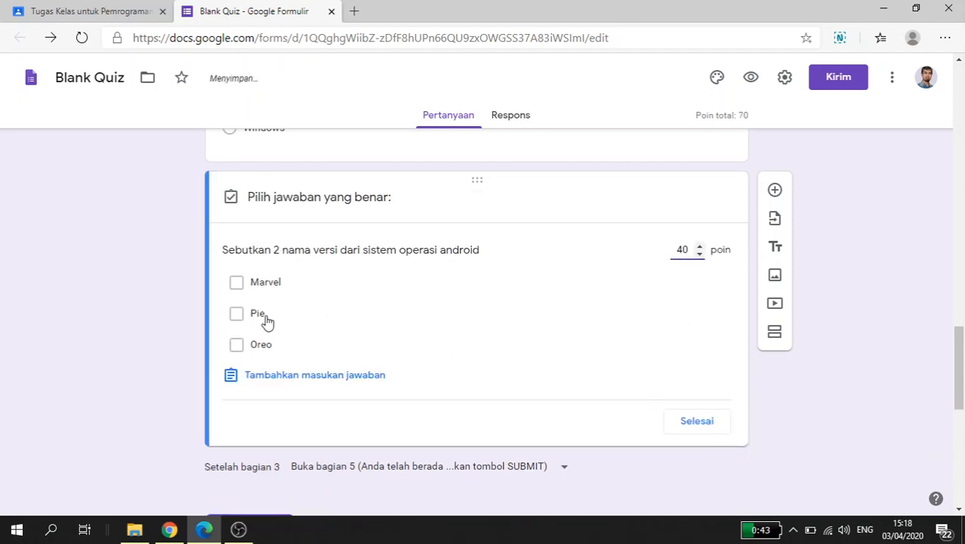
left_click(271, 315)
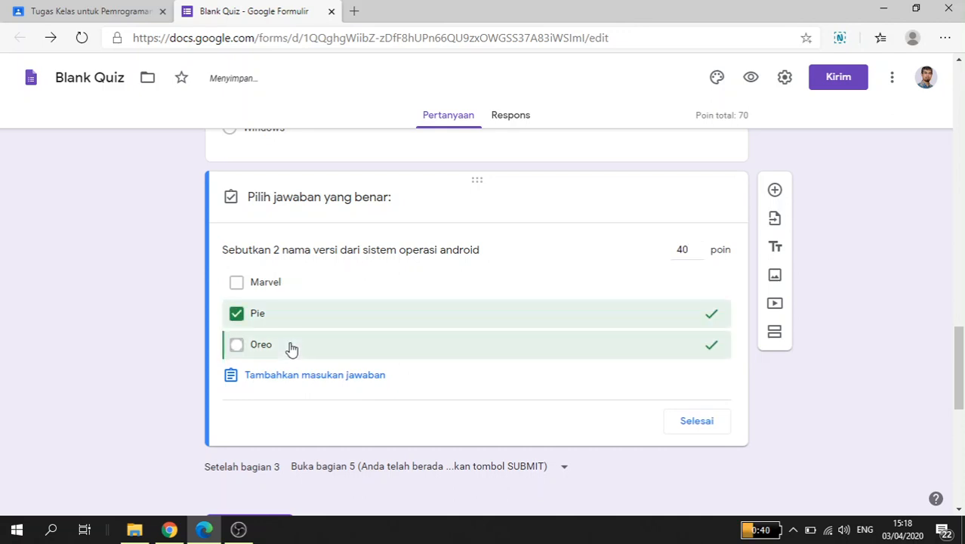
left_click(291, 349)
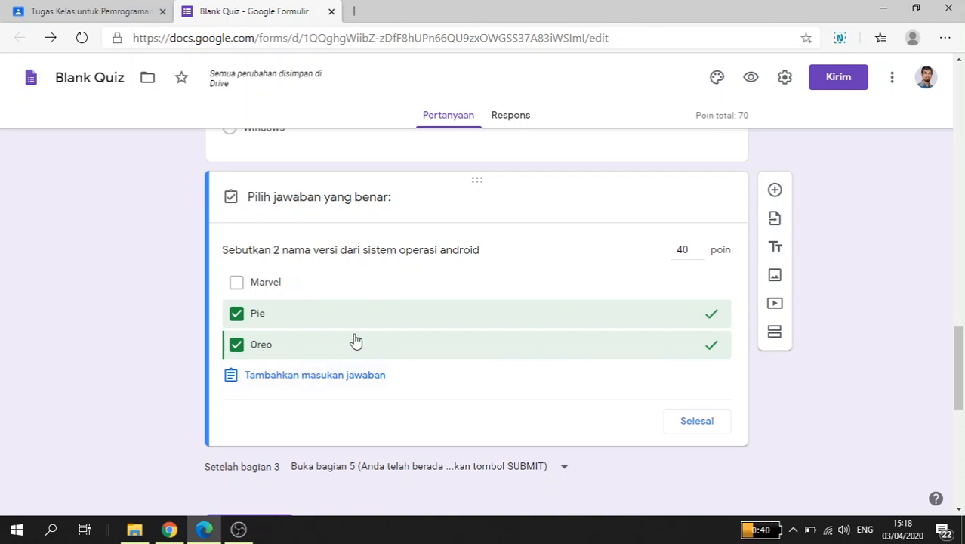
left_click(703, 425)
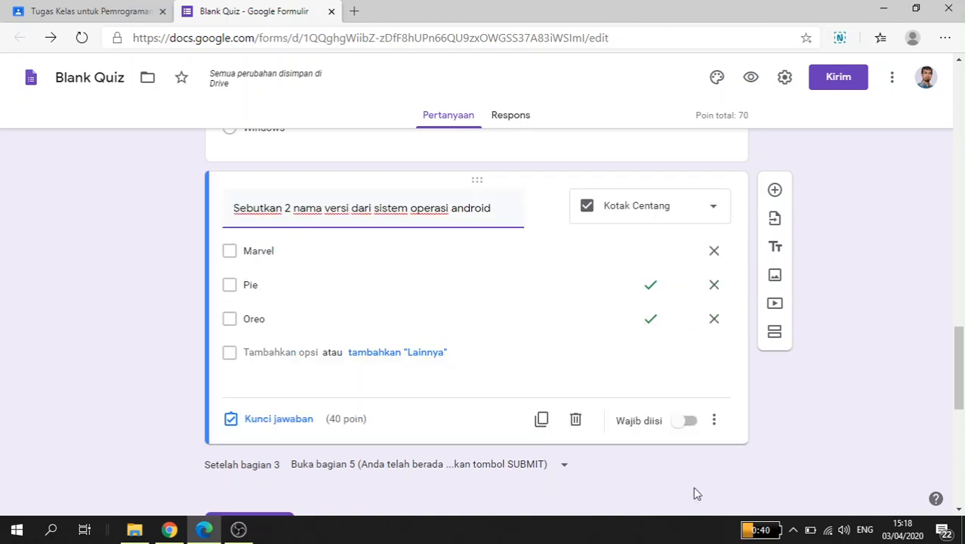
Step: Make the Android version names question required and shuffle its option order (Acak urutan opsi)
left_click(685, 421)
left_click(714, 420)
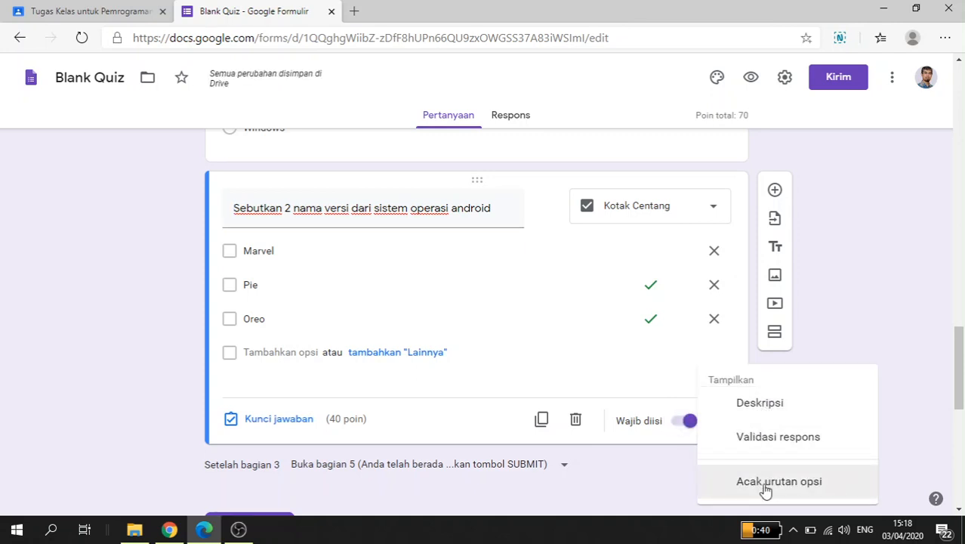
left_click(763, 487)
Step: Add a fourth question to the SOAL section reading "Anda sekarang kuliah di mana?" with the short answer type (Jawaban singkat)
scroll(753, 442, "down", 1)
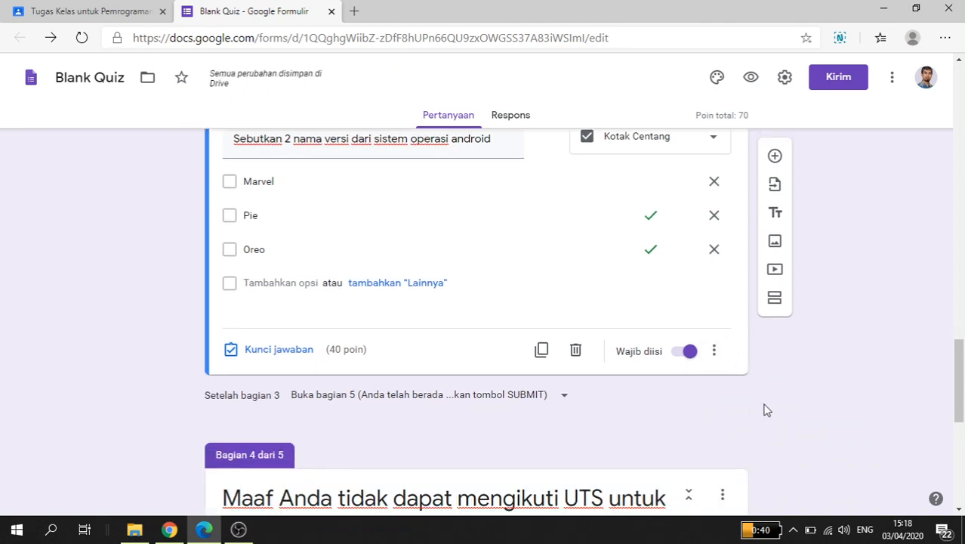
scroll(765, 395, "up", 1)
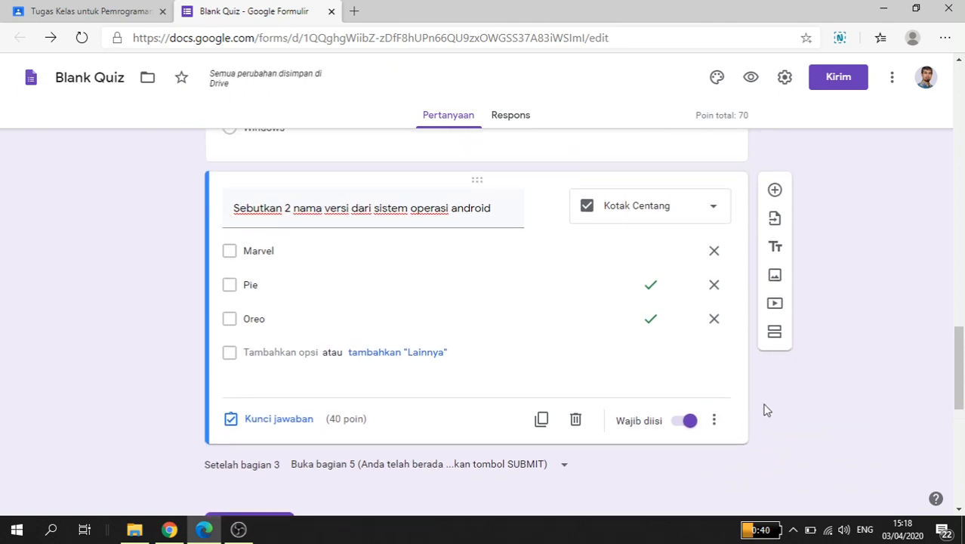
left_click(775, 190)
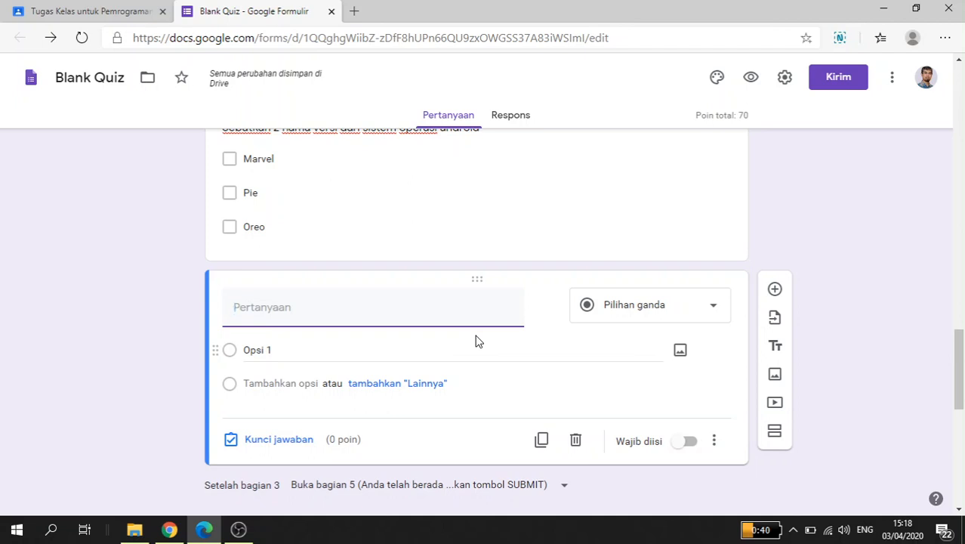
type("Anda sekarang kuliah di")
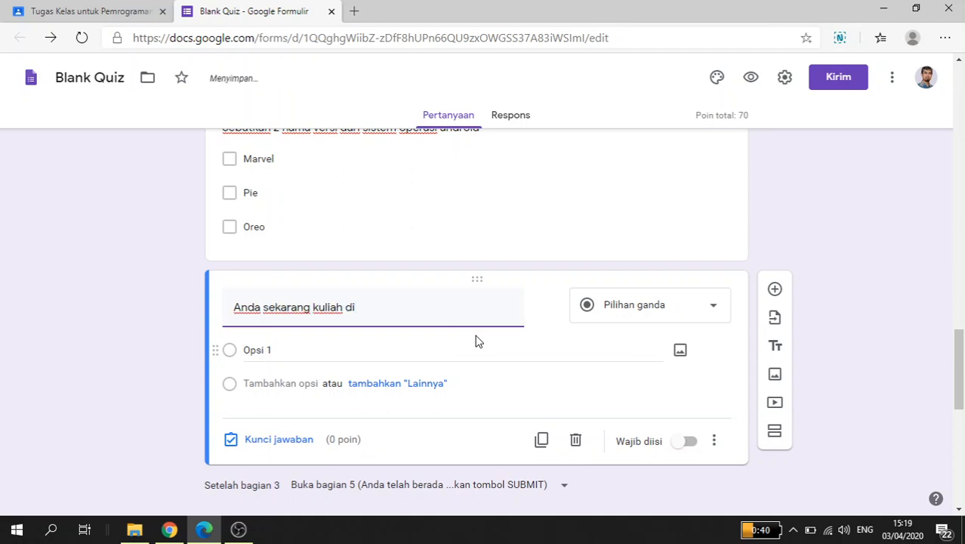
type(" mana?")
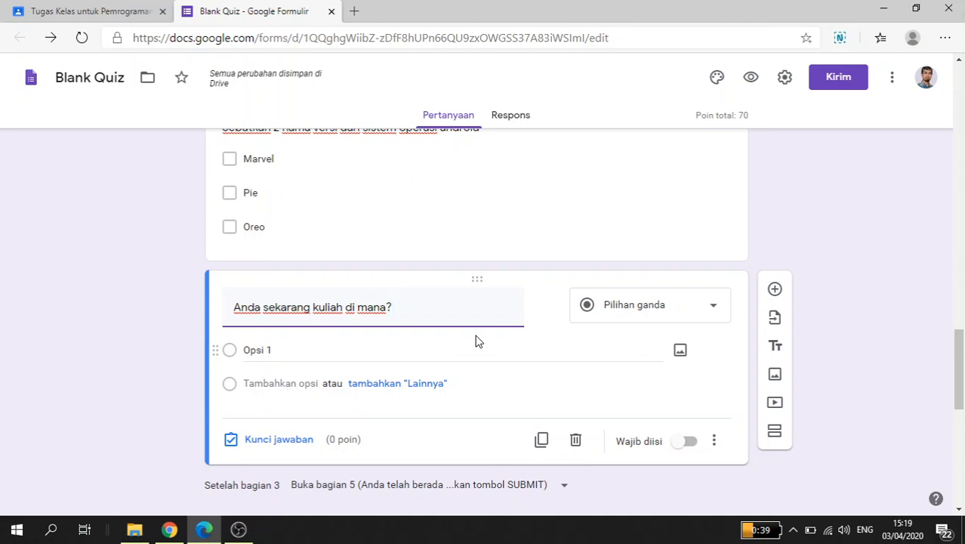
left_click(641, 316)
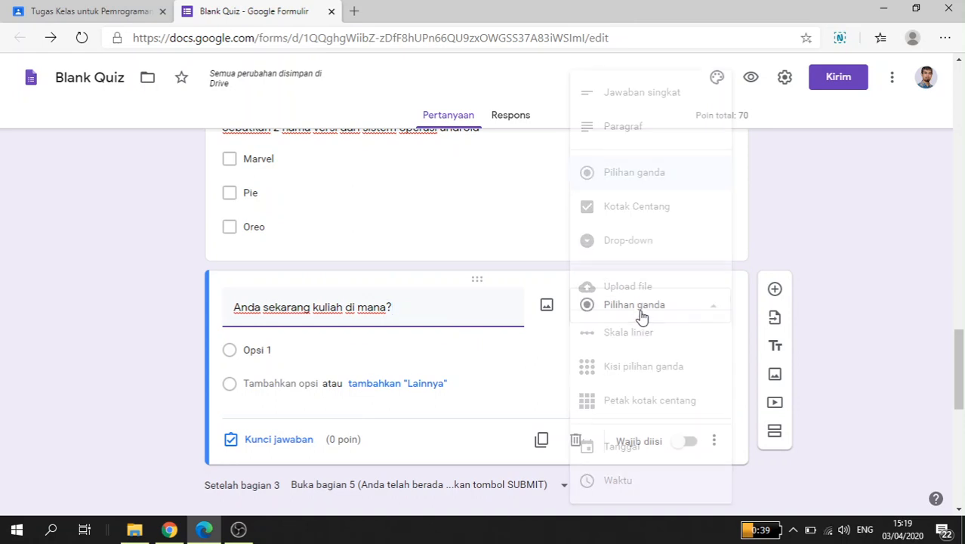
left_click(639, 97)
Step: Enter STIMATA, Stimata and stimata as correct answers in the answer key of the "Anda sekarang kuliah di mana?" question
scroll(429, 352, "down", 1)
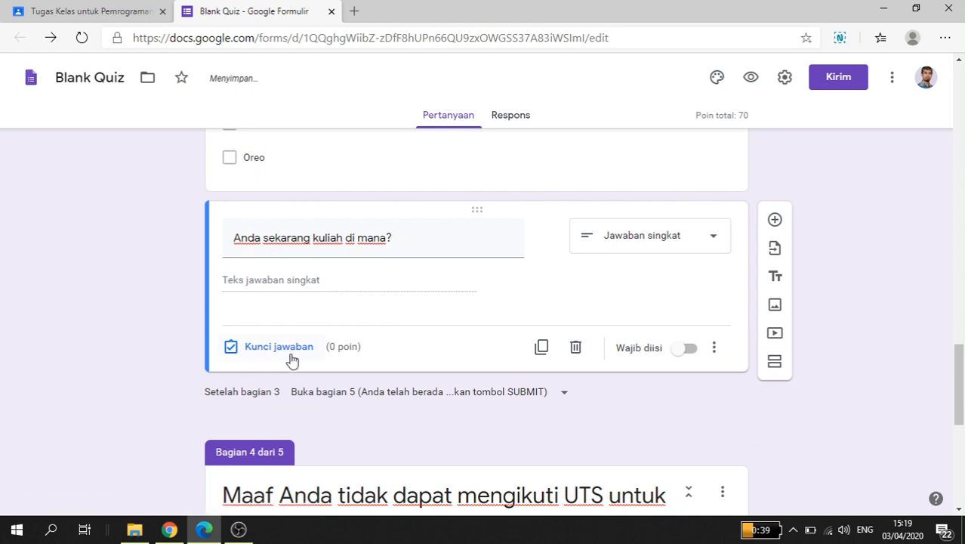
left_click(291, 346)
left_click(306, 308)
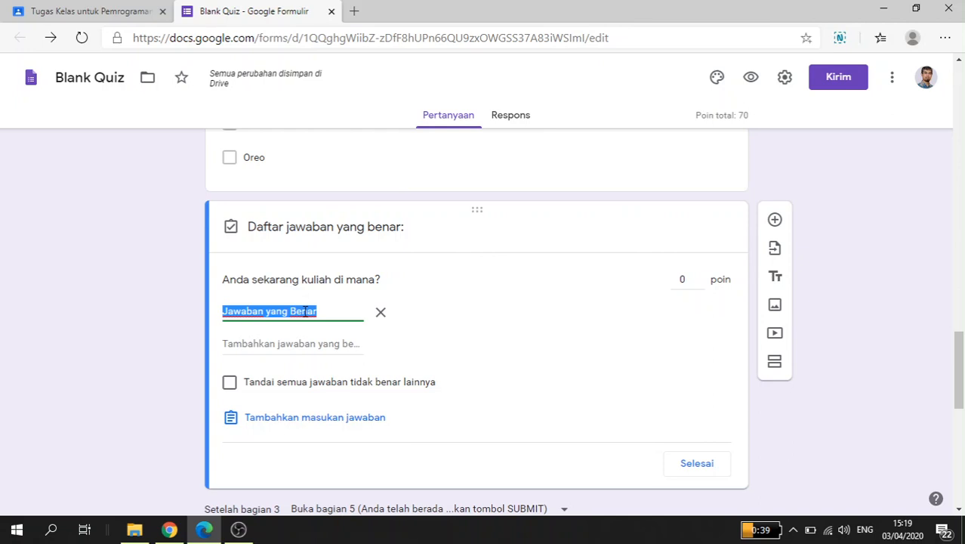
type("STIMATA")
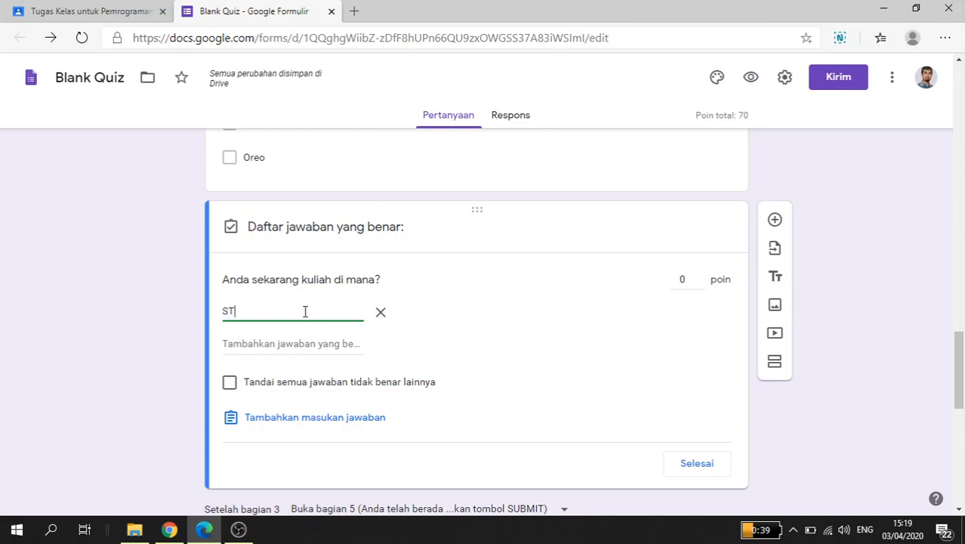
left_click(286, 342)
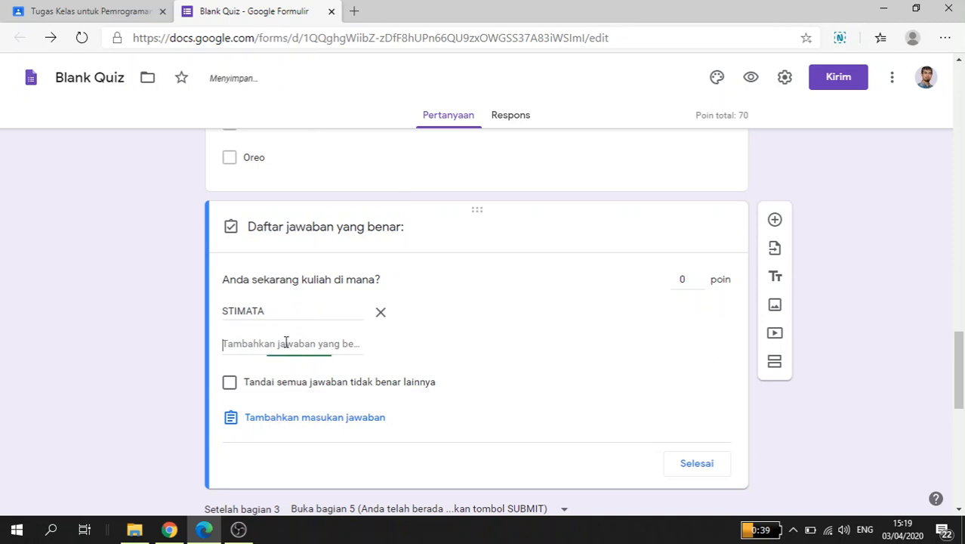
type("Stimata")
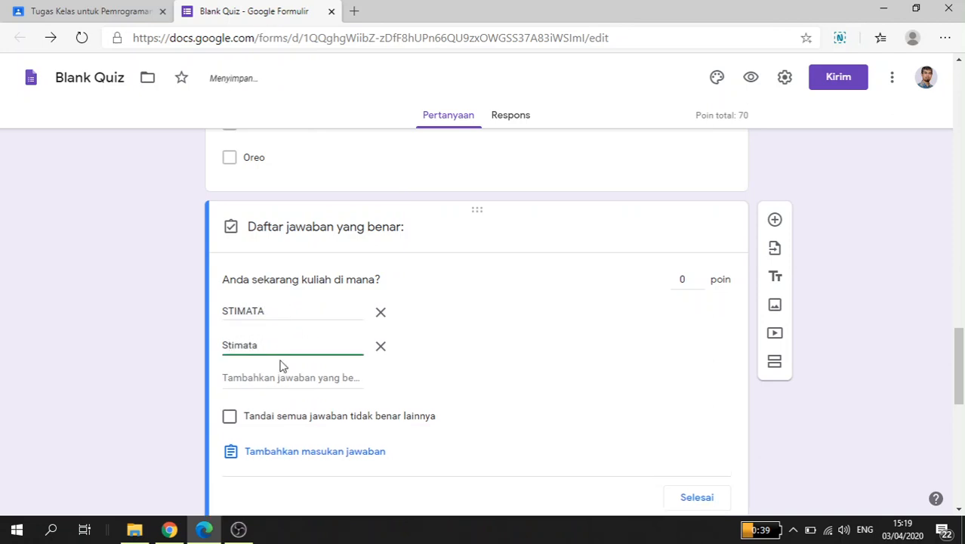
left_click(284, 370)
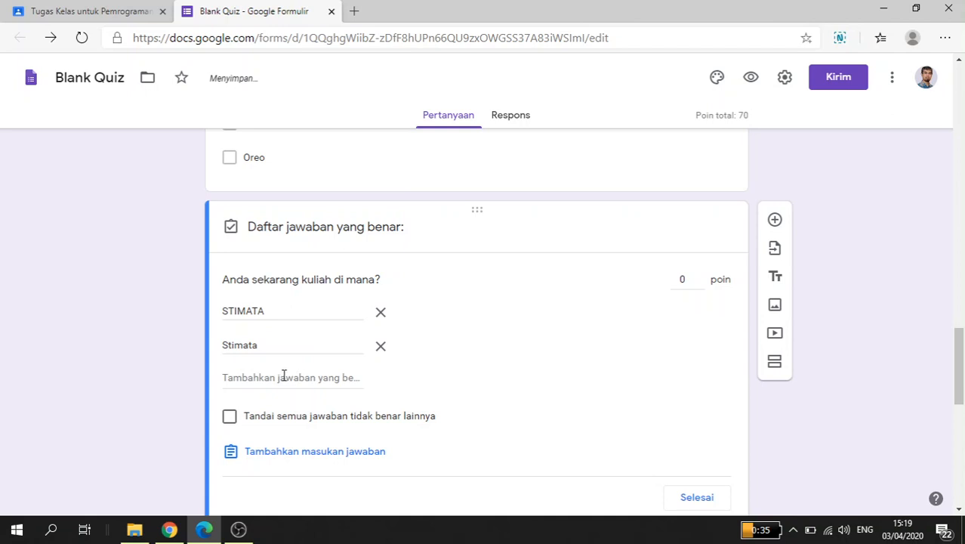
left_click(285, 374)
type("stimata")
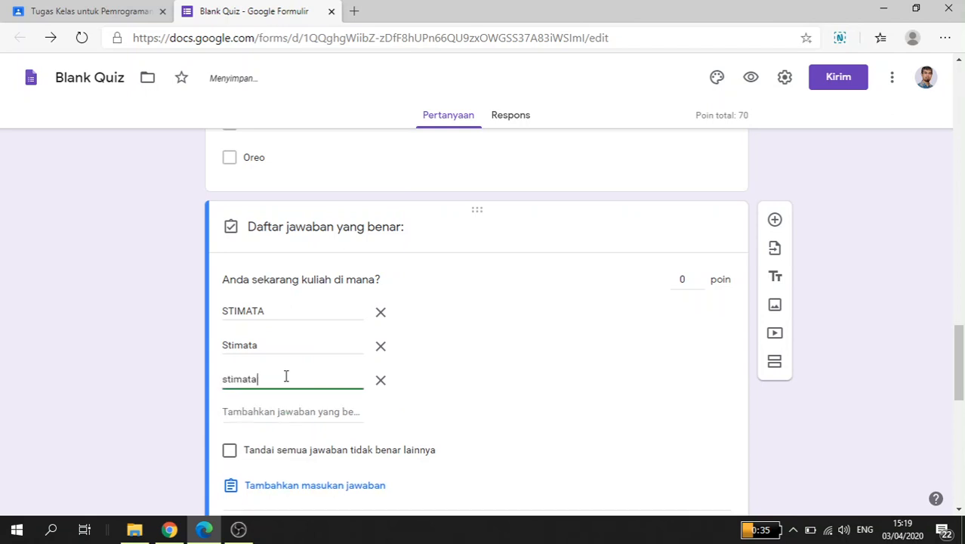
Step: Add "Kampus STIMATA" and "Kampus Stimata" to the question's list of correct answers
left_click(301, 416)
type("Kampu")
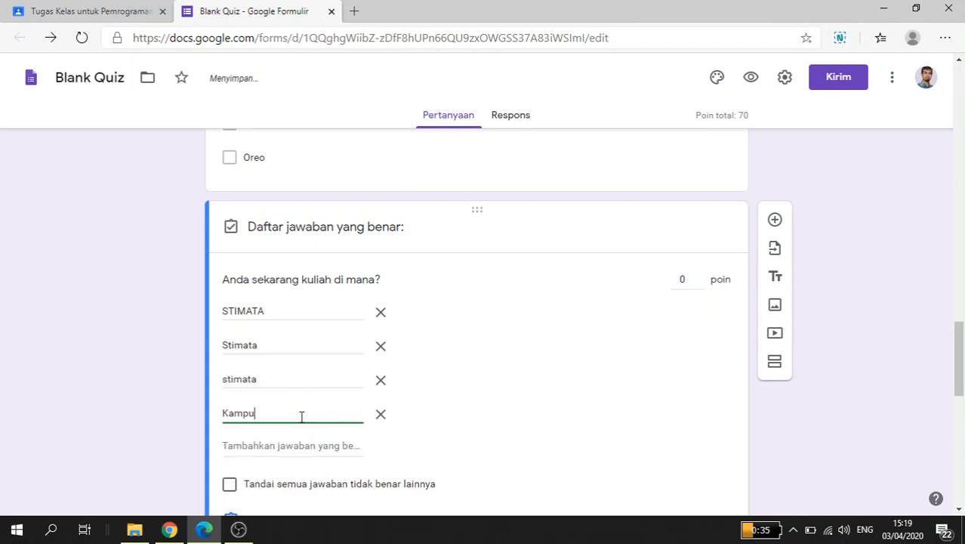
type("s STIMATA")
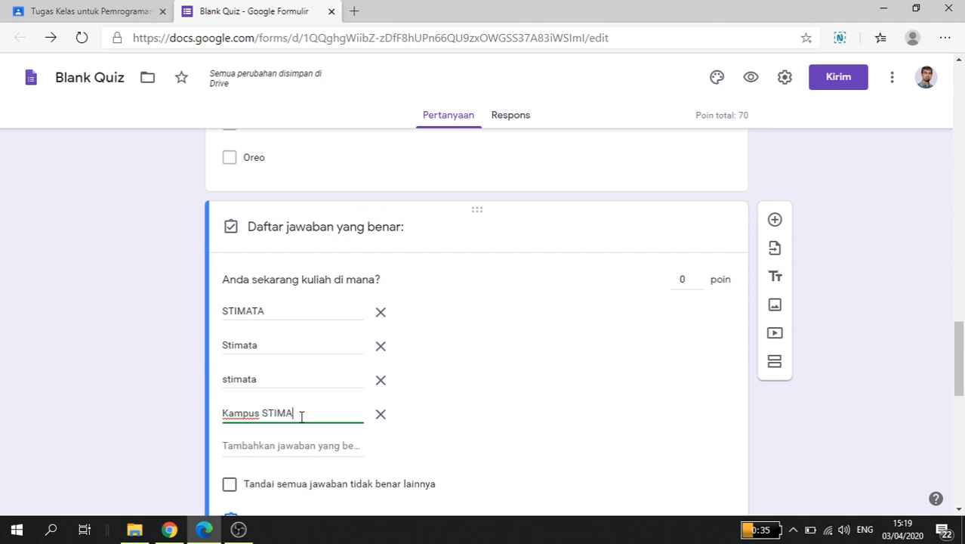
left_click(302, 447)
type("K")
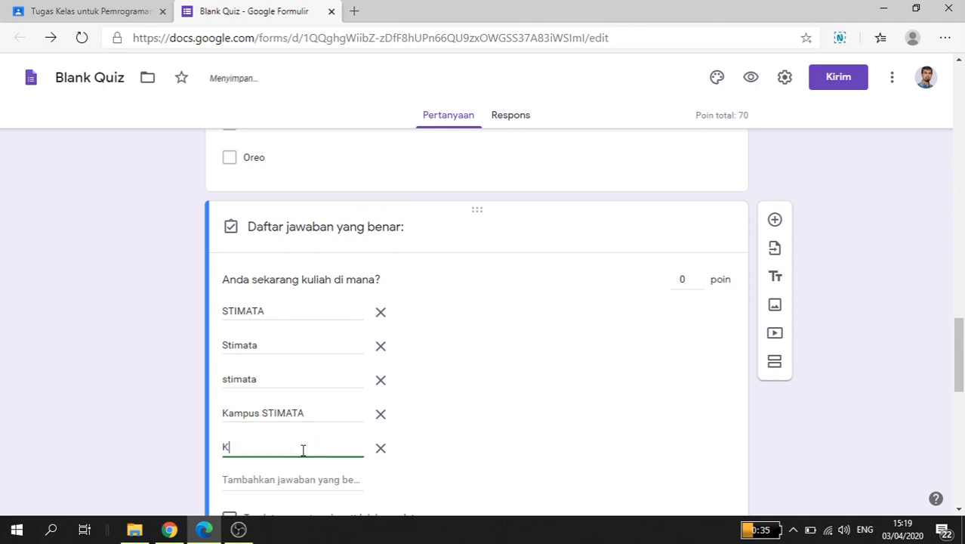
type("ampus Sti")
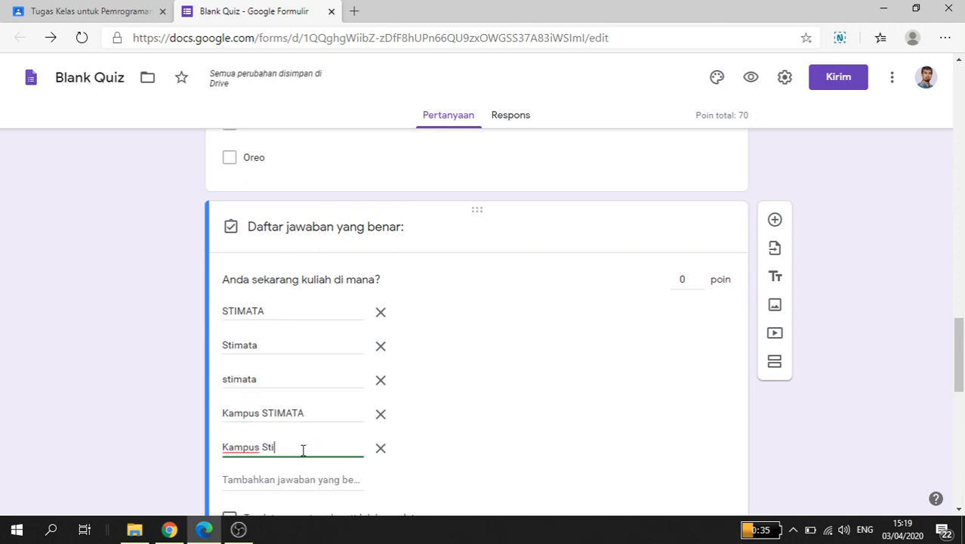
type("mata")
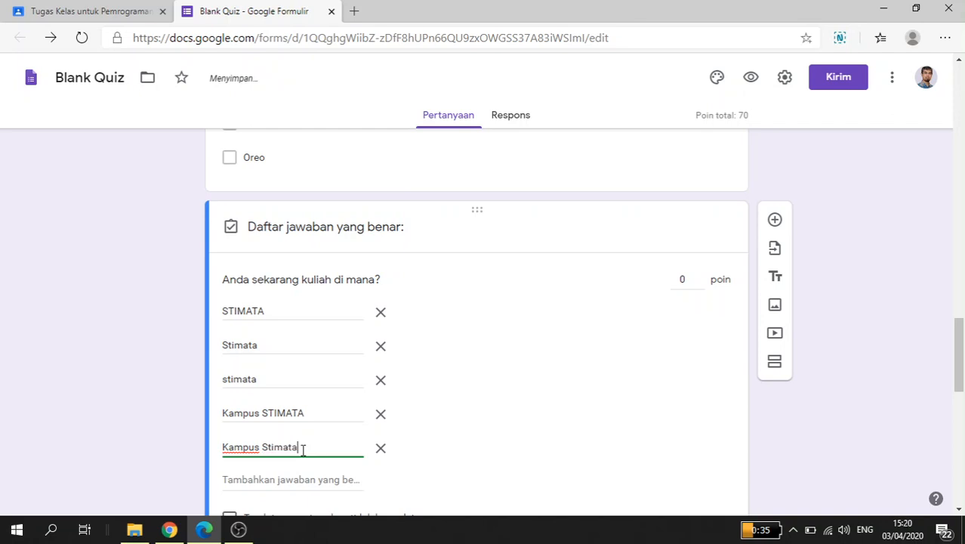
Step: Add "kampus stimata" to the list of correct answers for the "Anda sekarang kuliah di mana?" question
scroll(318, 455, "down", 1)
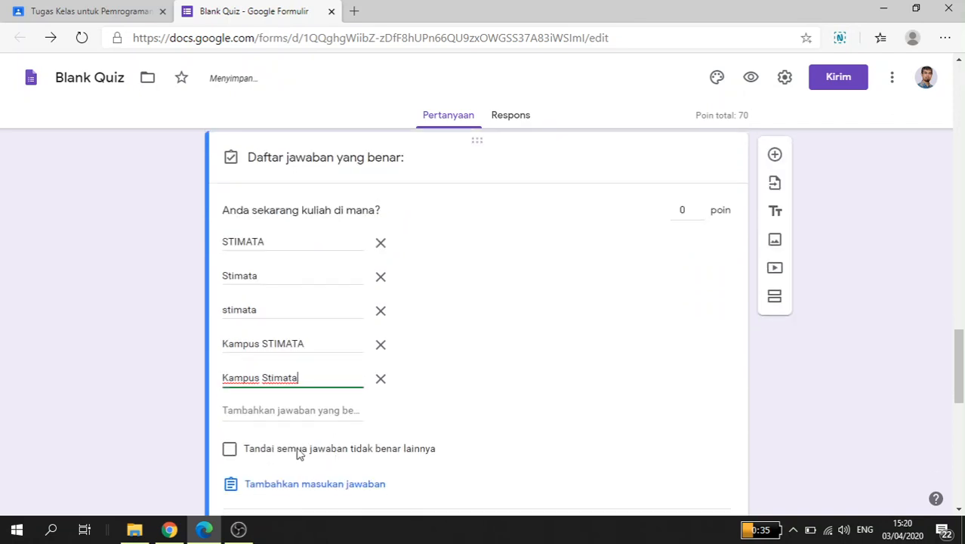
left_click(270, 410)
type("kampus")
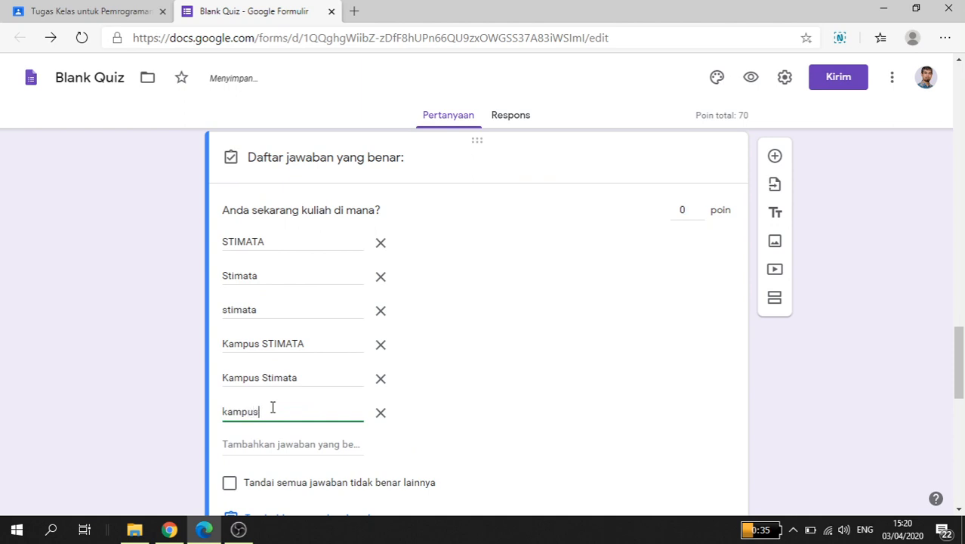
type(" stimata")
left_click(450, 421)
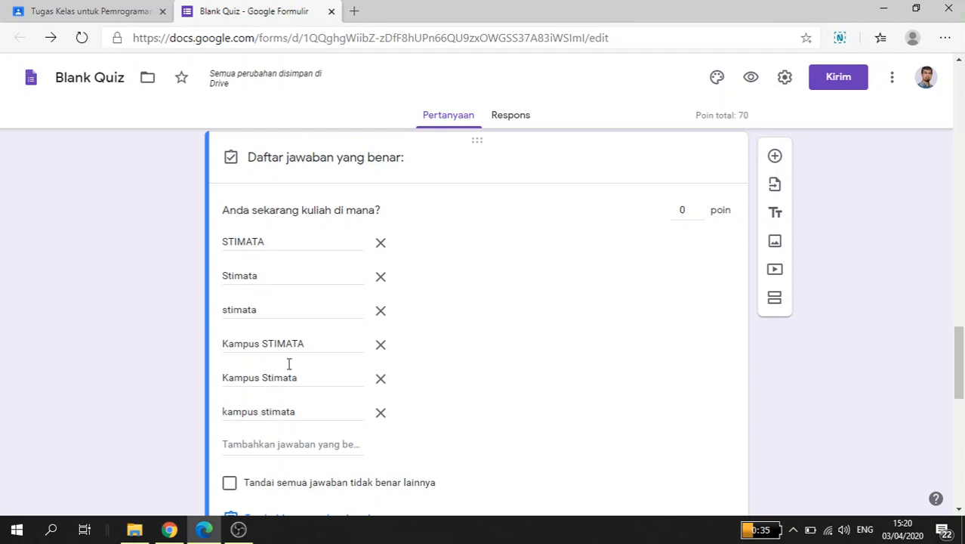
scroll(249, 372, "down", 1)
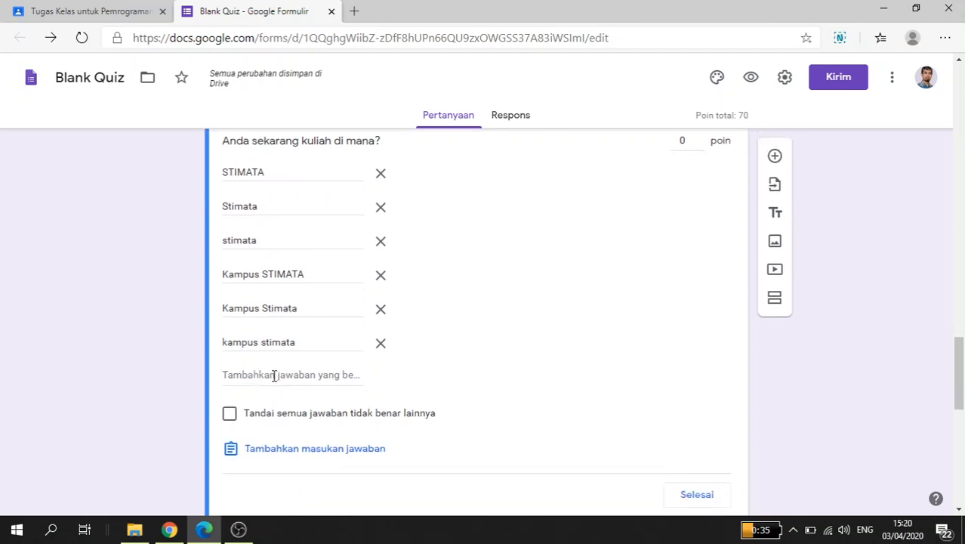
left_click(276, 419)
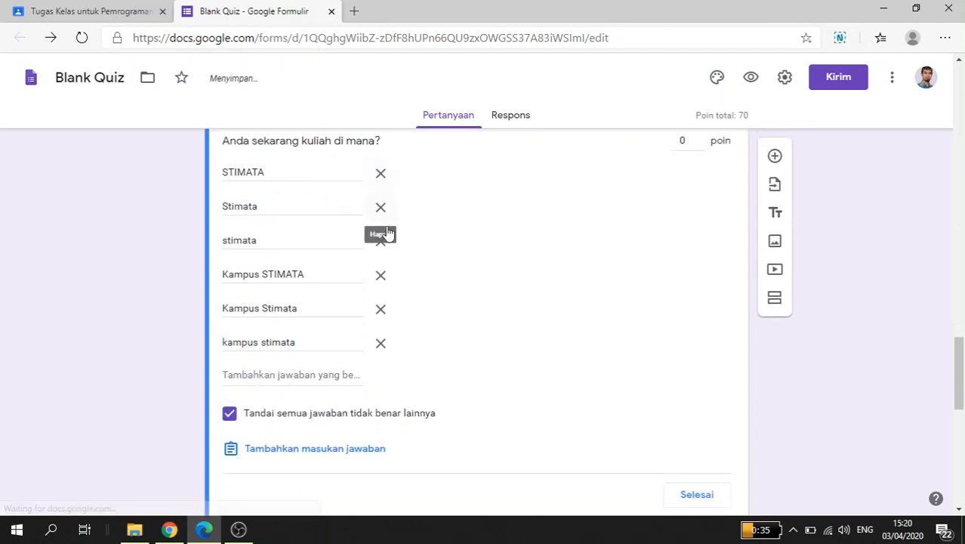
left_click(385, 412)
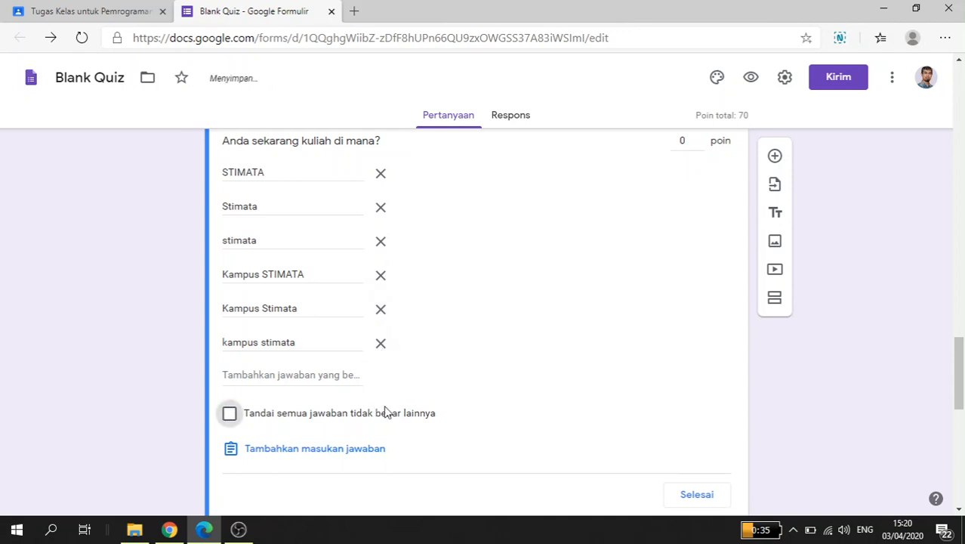
Step: Set the "Anda sekarang kuliah di mana?" question to 30 points, close its answer key and make the question required
scroll(389, 407, "up", 1)
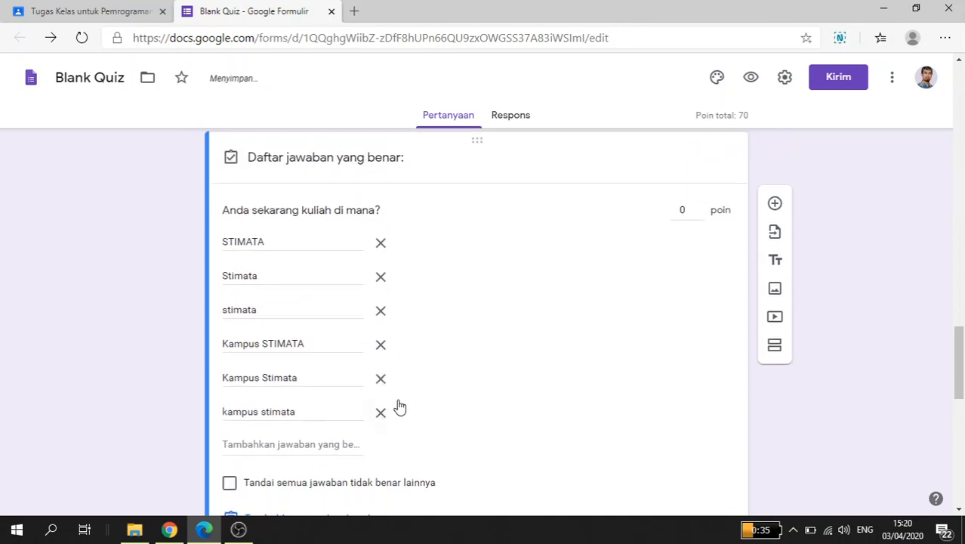
left_click(683, 211)
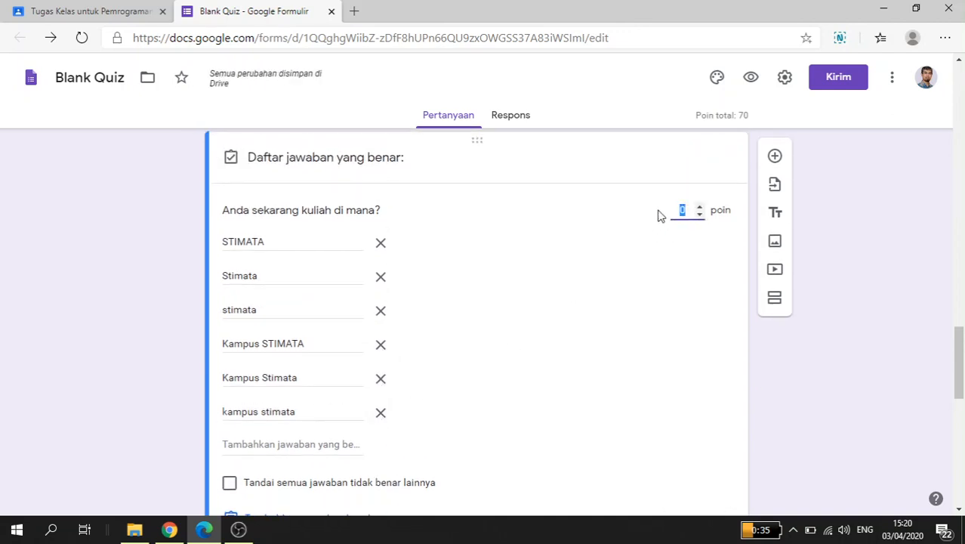
type("30")
scroll(562, 300, "up", 2)
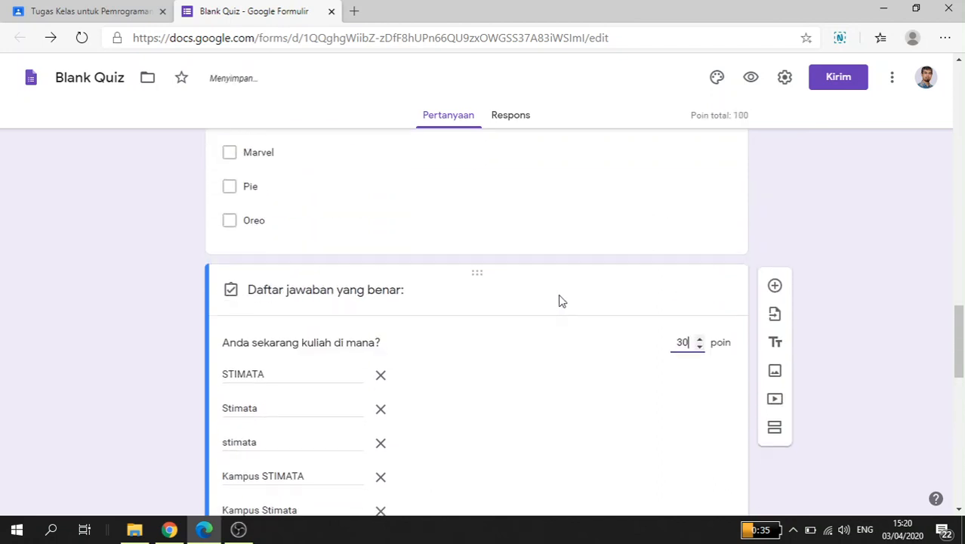
scroll(561, 299, "down", 4)
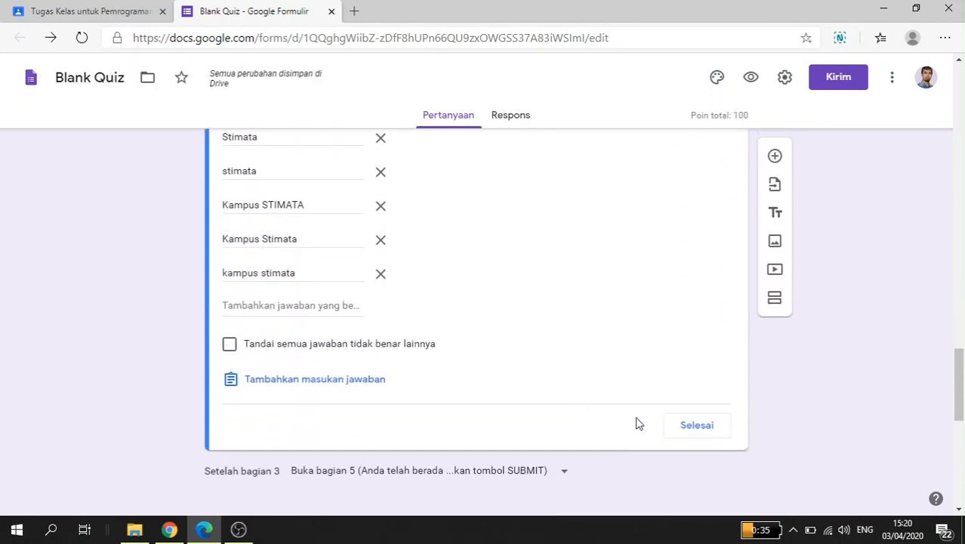
left_click(698, 426)
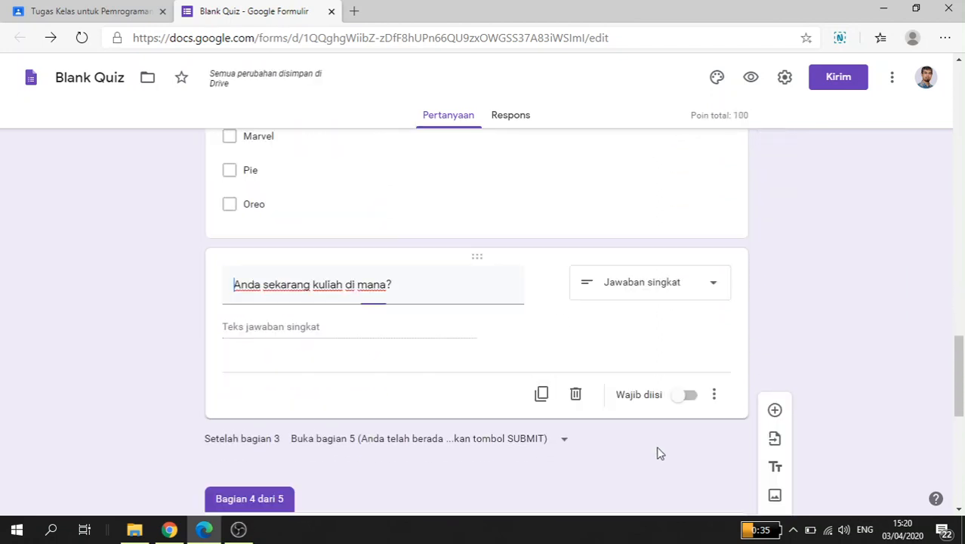
left_click(692, 409)
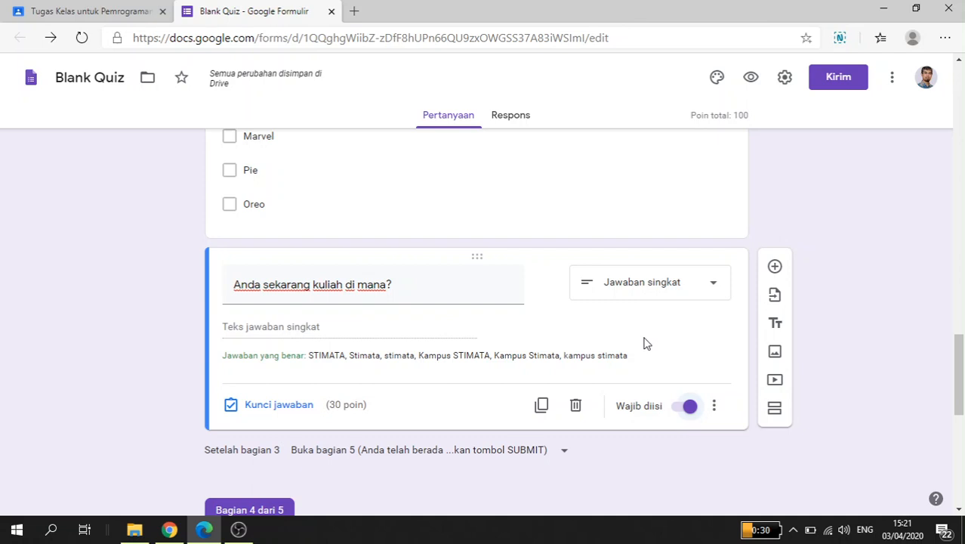
Step: Add a fifth question to the SOAL section reading "Jelaskan rumus tentang salah satu metode dalam Fuzzy Logic beserta diagramnya"
left_click(775, 268)
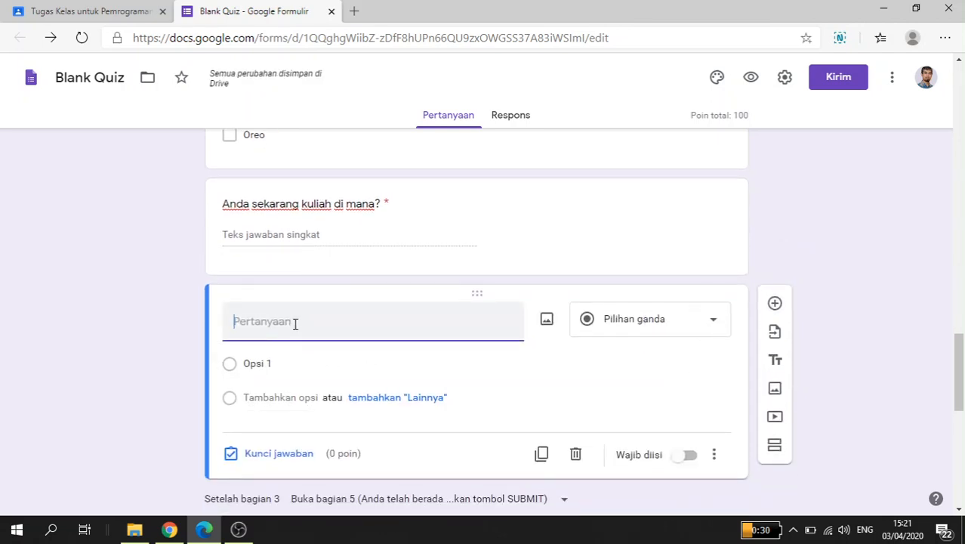
type("Gambarka")
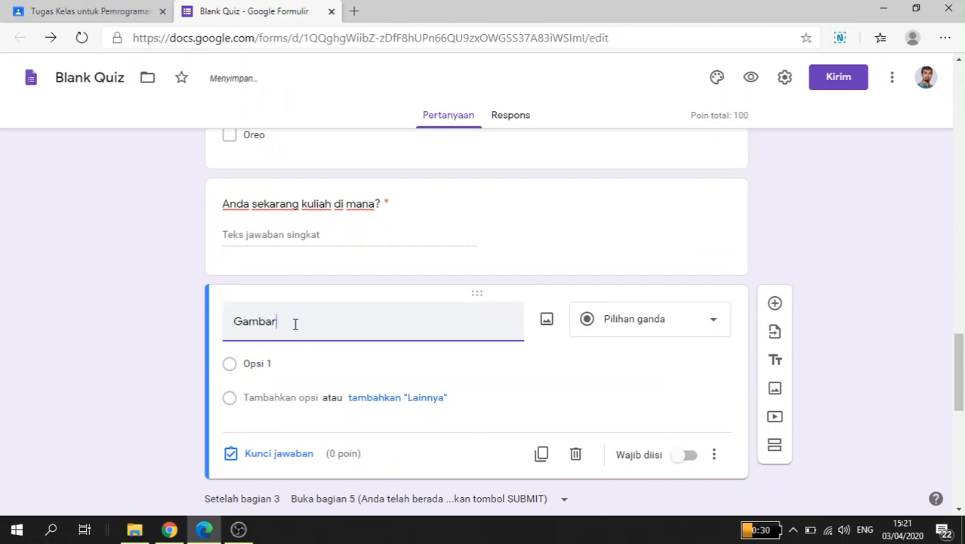
key("BackSpace")
key("BackSpace")
key("BackSpace")
key("BackSpace")
key("BackSpace")
key("BackSpace")
key("BackSpace")
key("BackSpace")
type("Jelaskan rumus tenta")
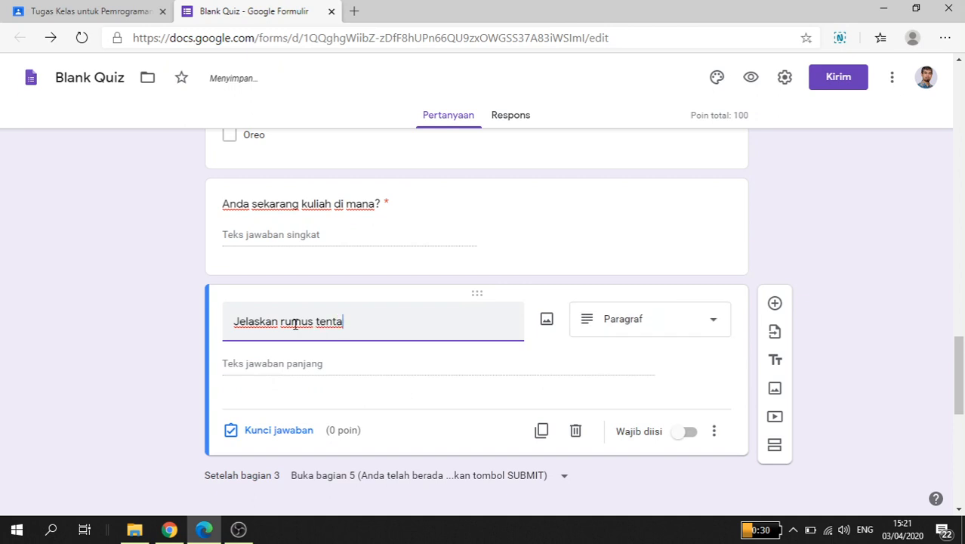
type("ng")
type("salah satu me")
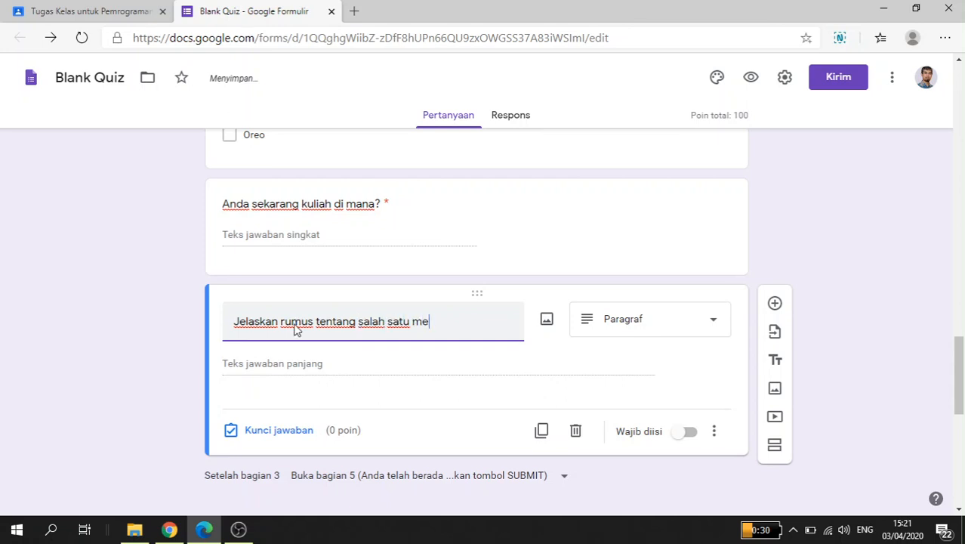
type("tode dalam Fuzzy")
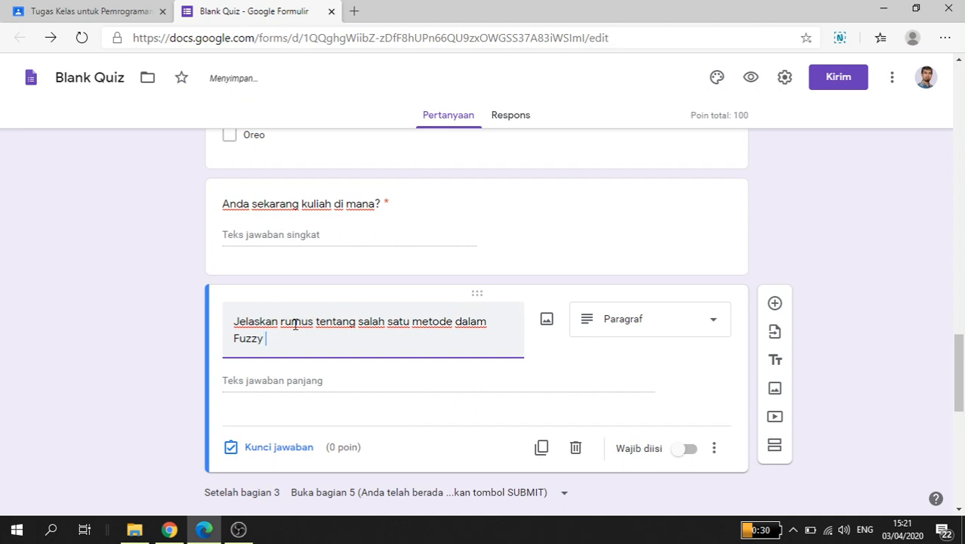
type(" LOgic")
key("BackSpace")
key("BackSpace")
key("BackSpace")
key("BackSpace")
type("ogic beserta diagram")
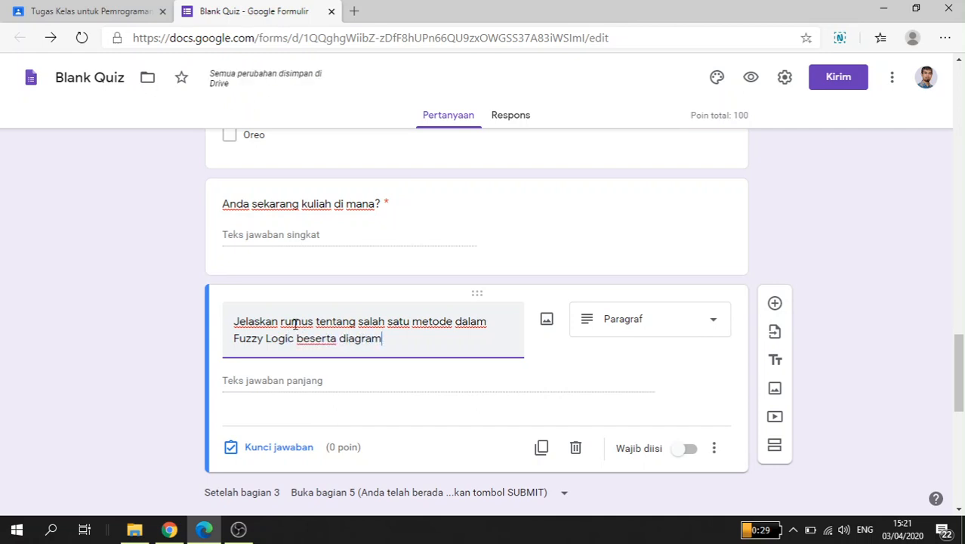
type("nya")
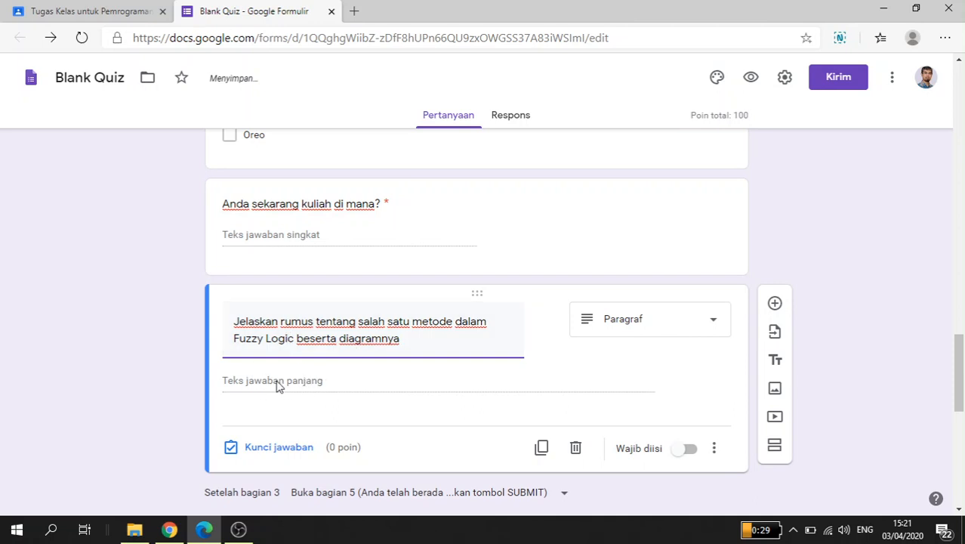
Step: Change the Fuzzy Logic question to the Upload file type, allow respondents to upload to Drive, and make it required
left_click(648, 325)
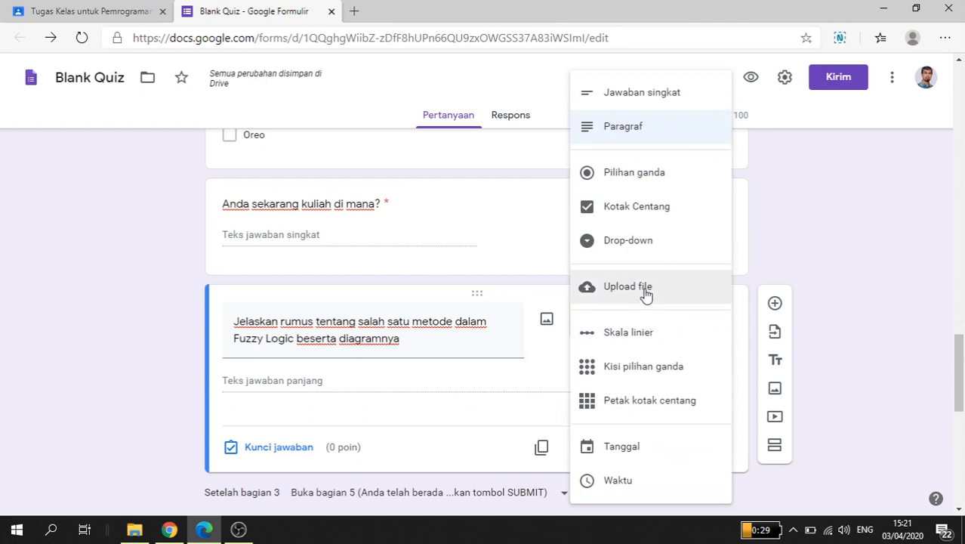
left_click(644, 290)
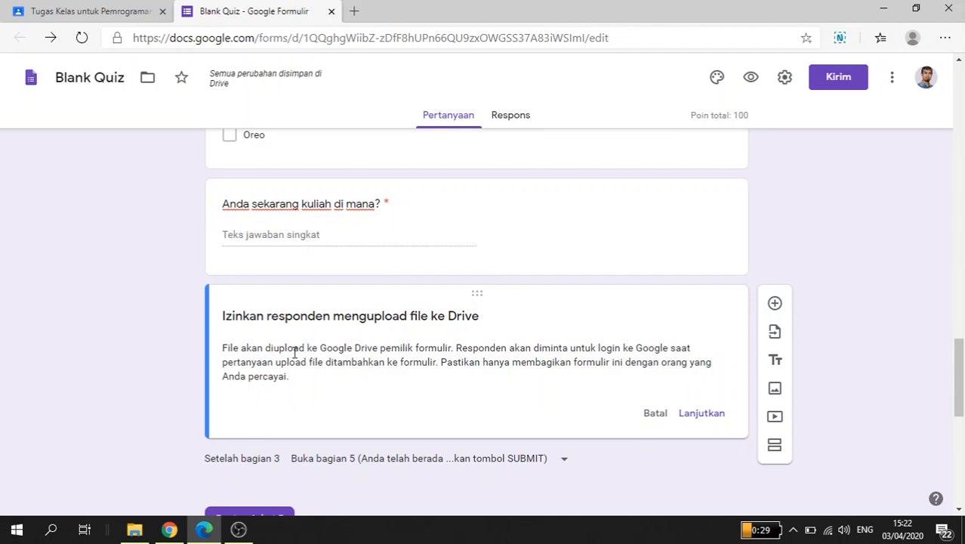
scroll(303, 359, "down", 1)
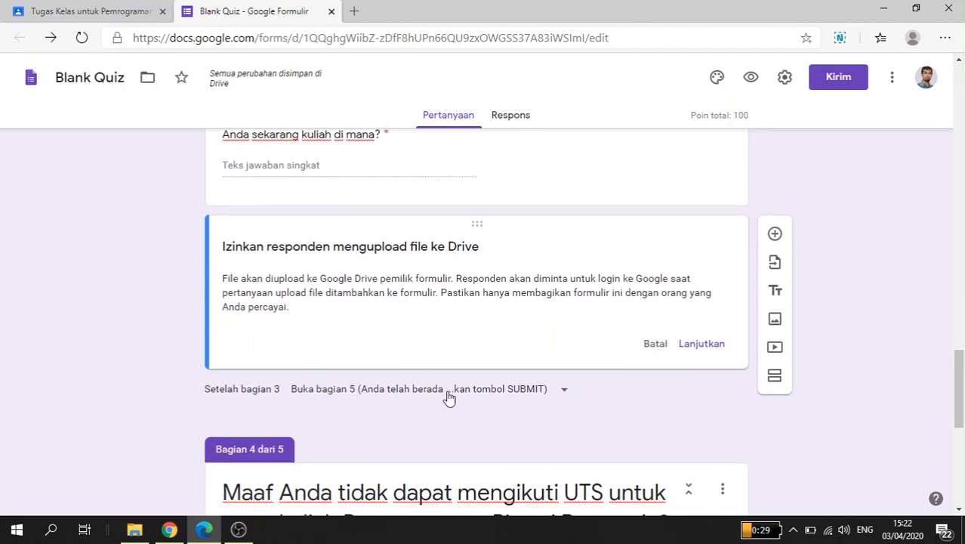
left_click(710, 347)
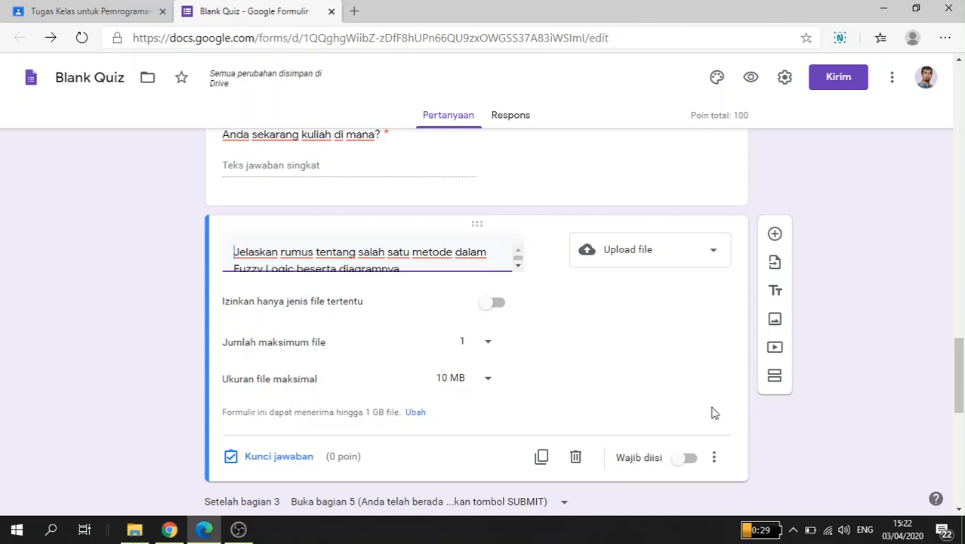
left_click(687, 459)
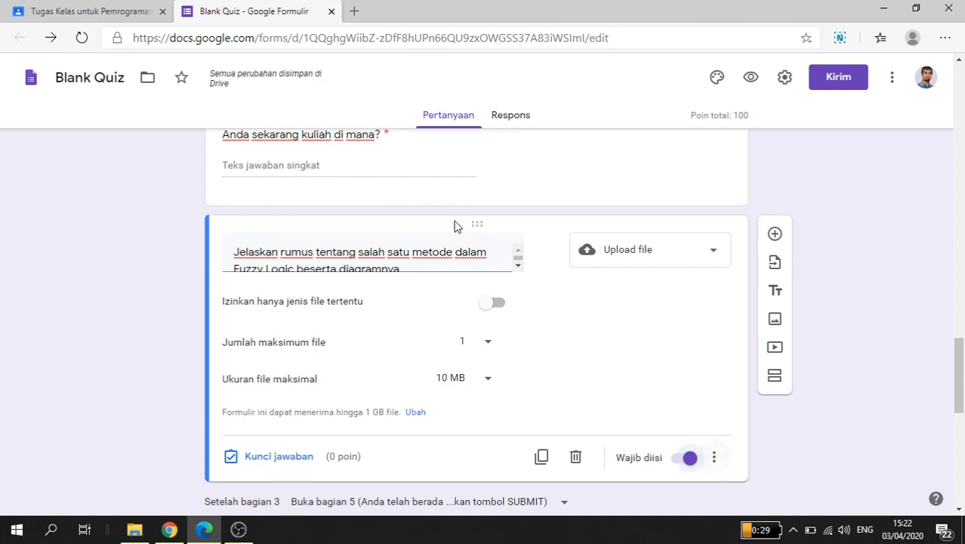
Step: Give the Fuzzy Logic question the description "Jawaban di tulis/digambar di kertas, kemudian difoto dan diupload jawabannya pada kolom yang tersedia"
left_click(715, 458)
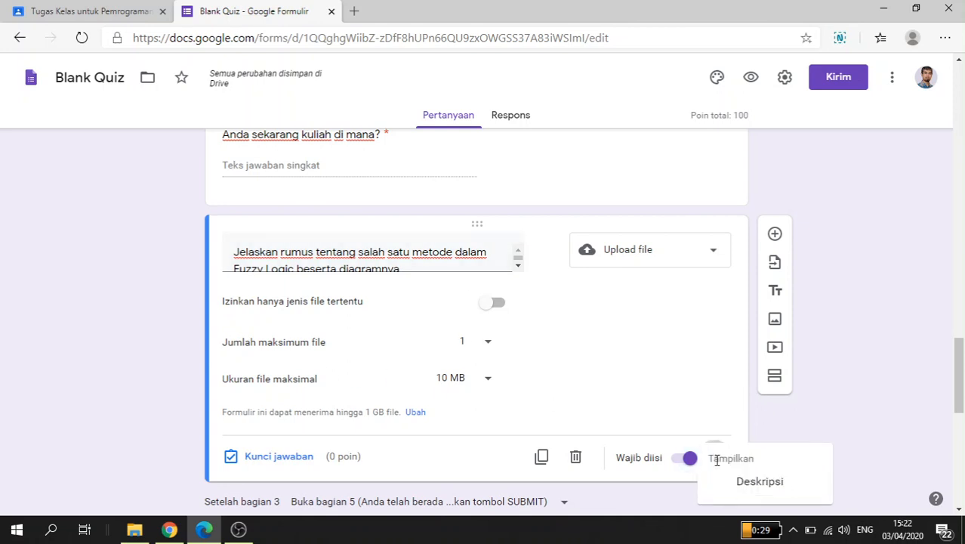
left_click(769, 488)
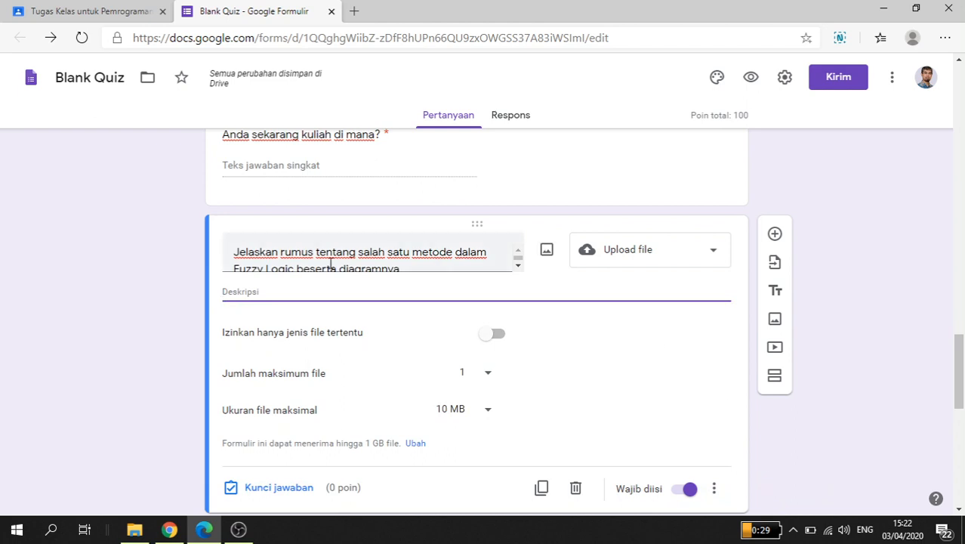
type("J")
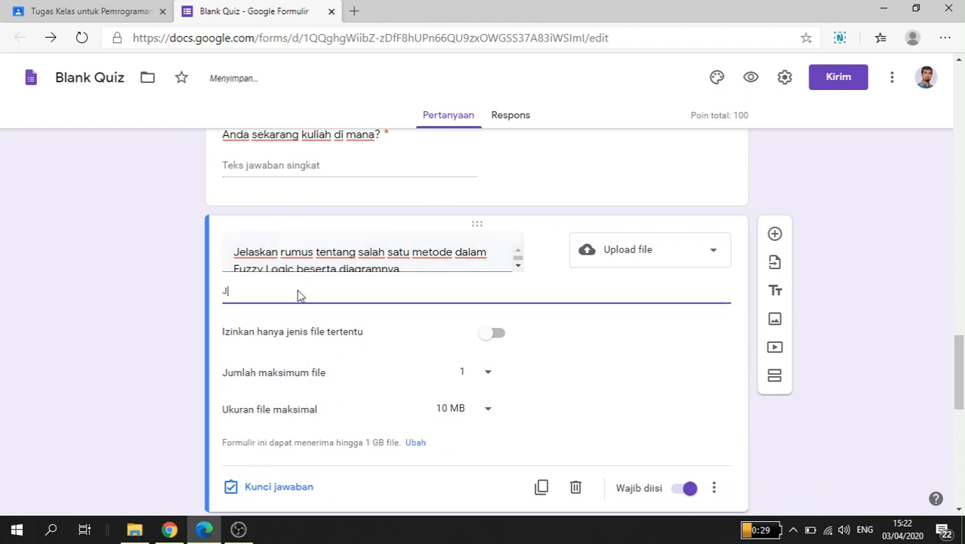
type("a")
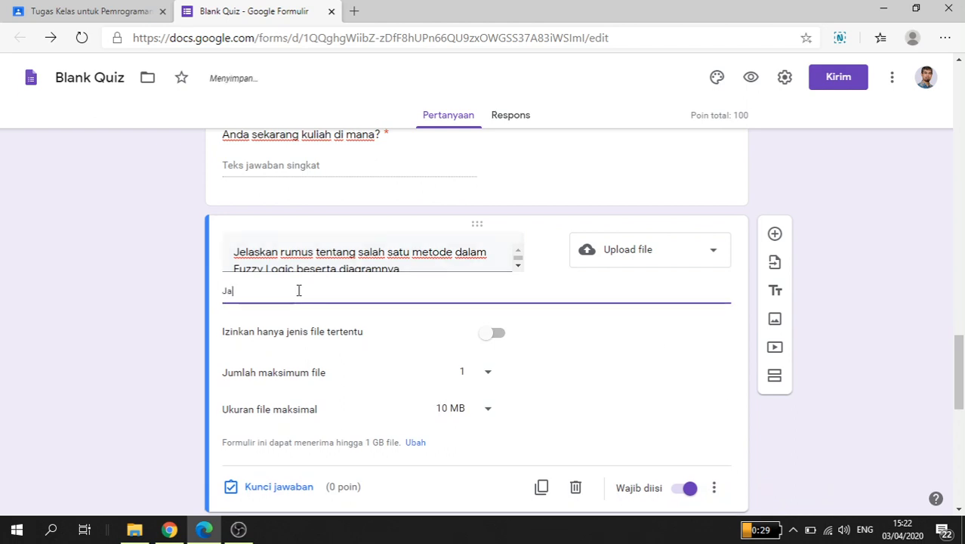
type("waban di tulis/")
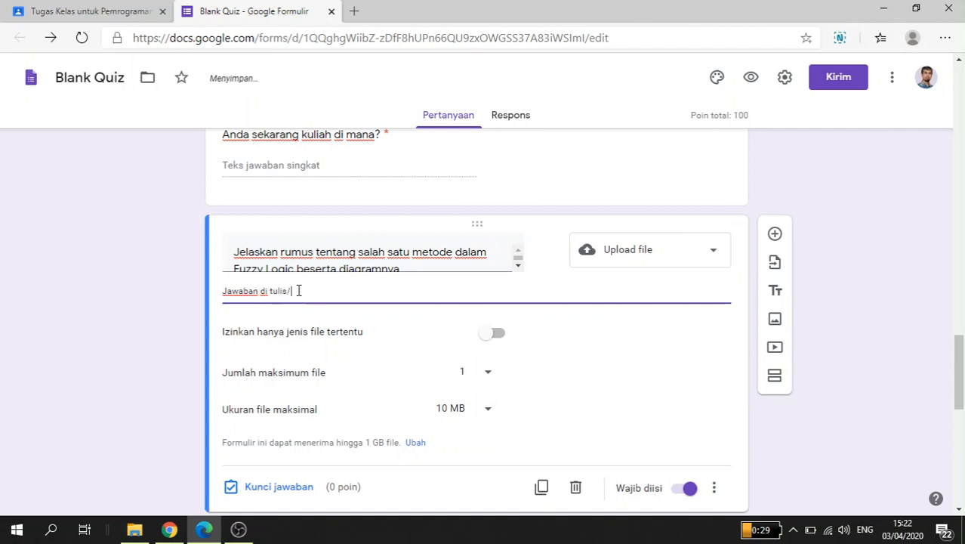
type("digambar di kertas, ")
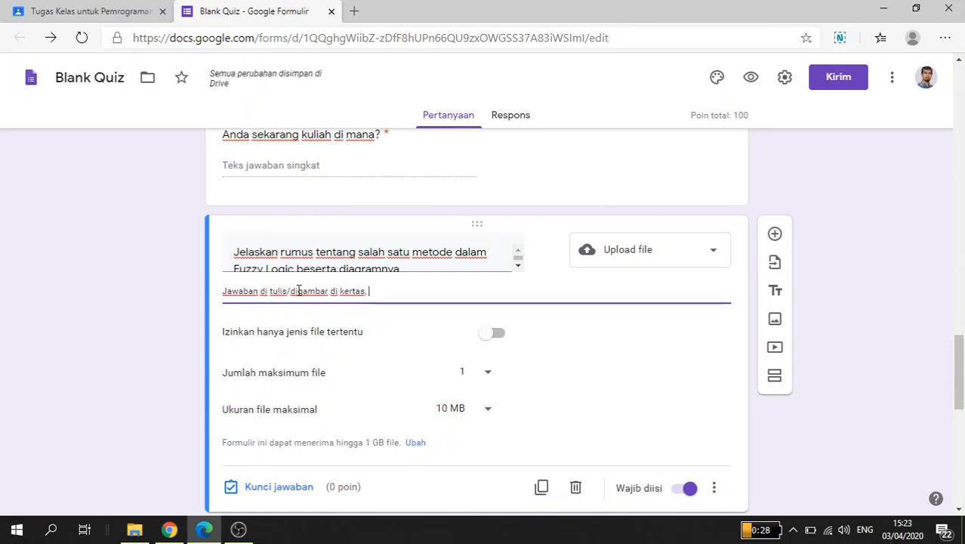
type("kemudian di")
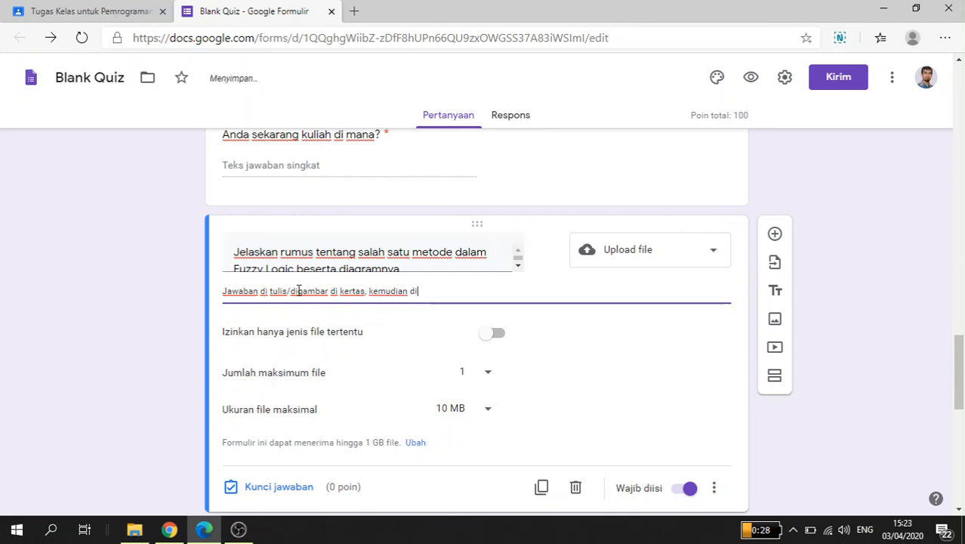
type("foto dan diupload ")
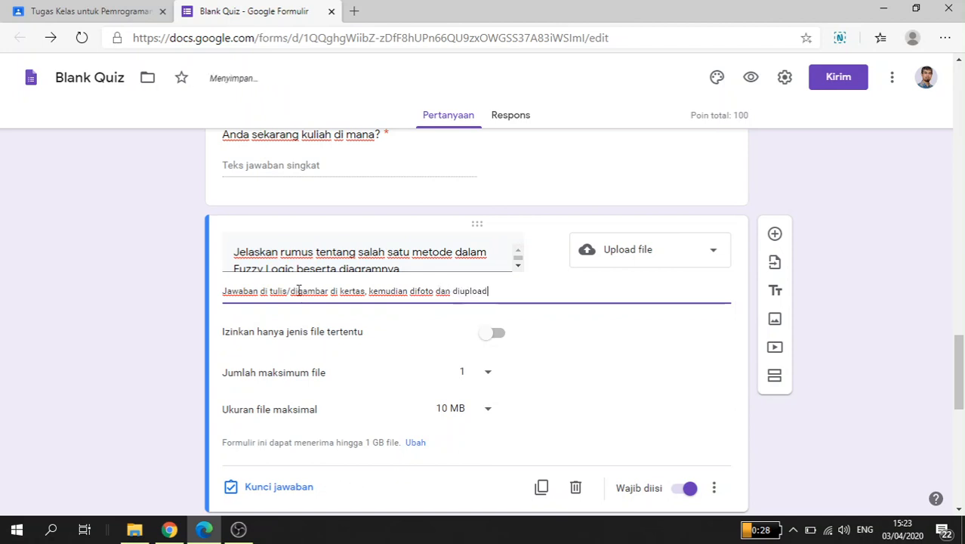
type("jawabannya pada")
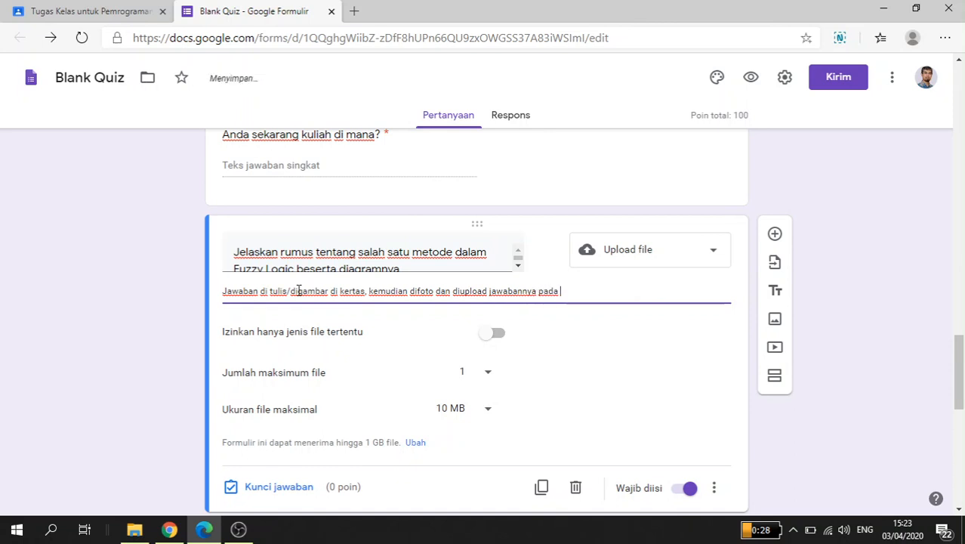
type(" kolom yang tersedia")
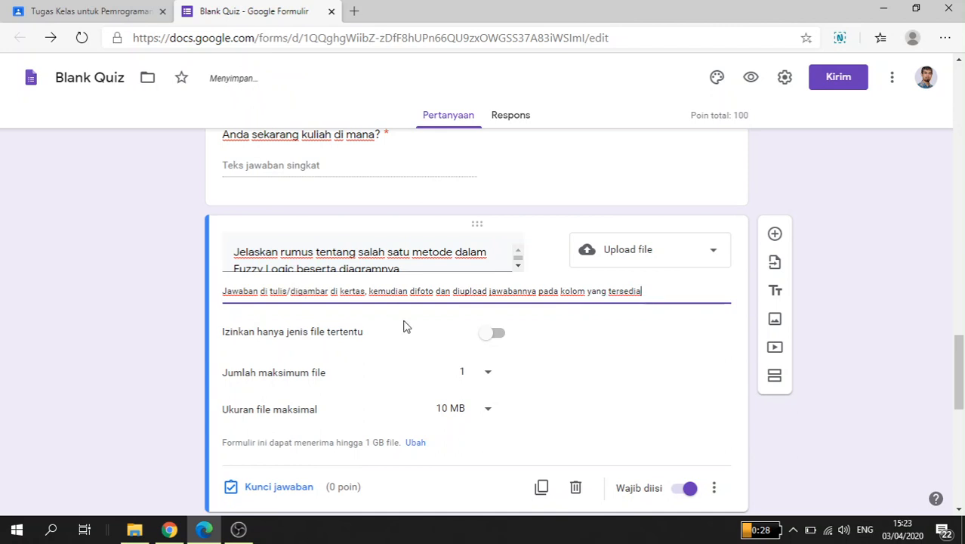
scroll(423, 333, "down", 1)
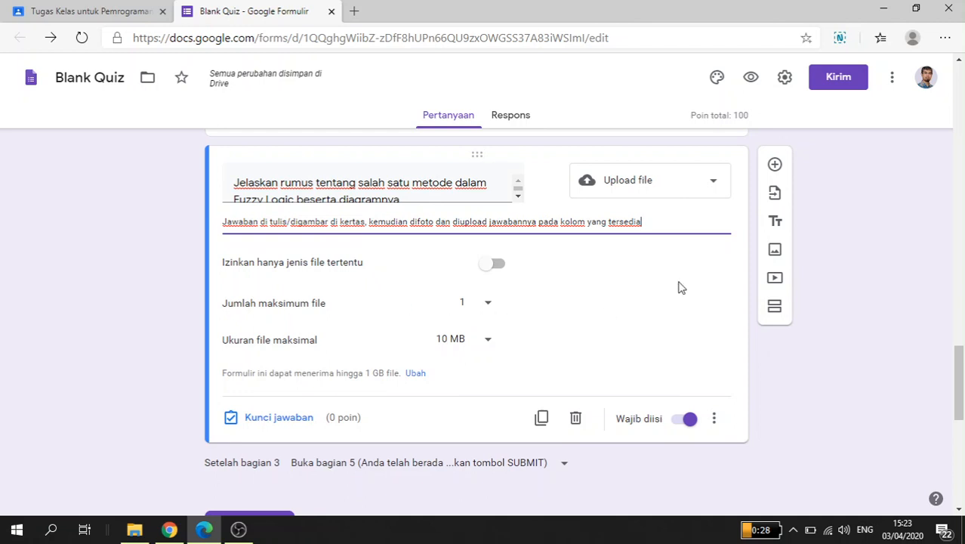
Step: Review the questions in the SOAL section, from the operating system question down to the Fuzzy Logic upload question
left_click(785, 397)
scroll(780, 412, "down", 1)
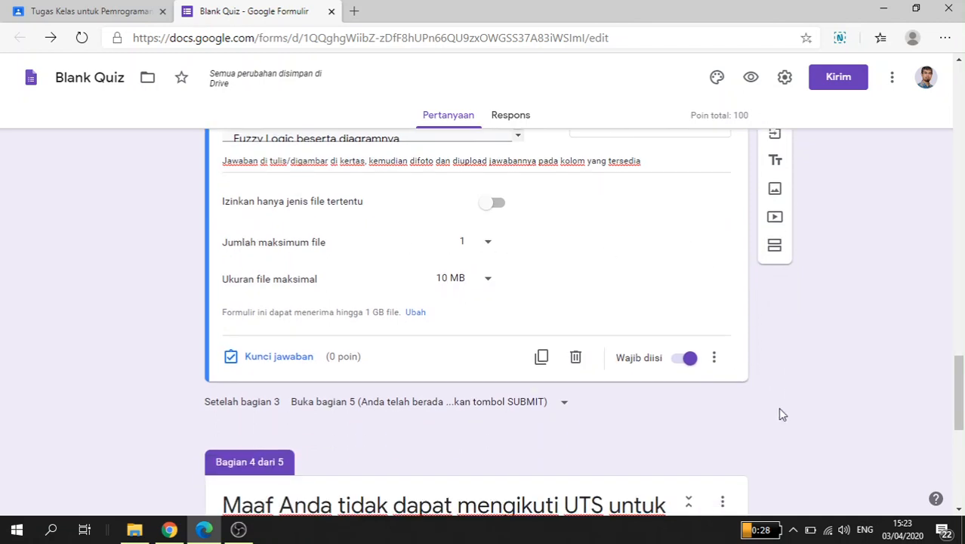
scroll(781, 413, "up", 2)
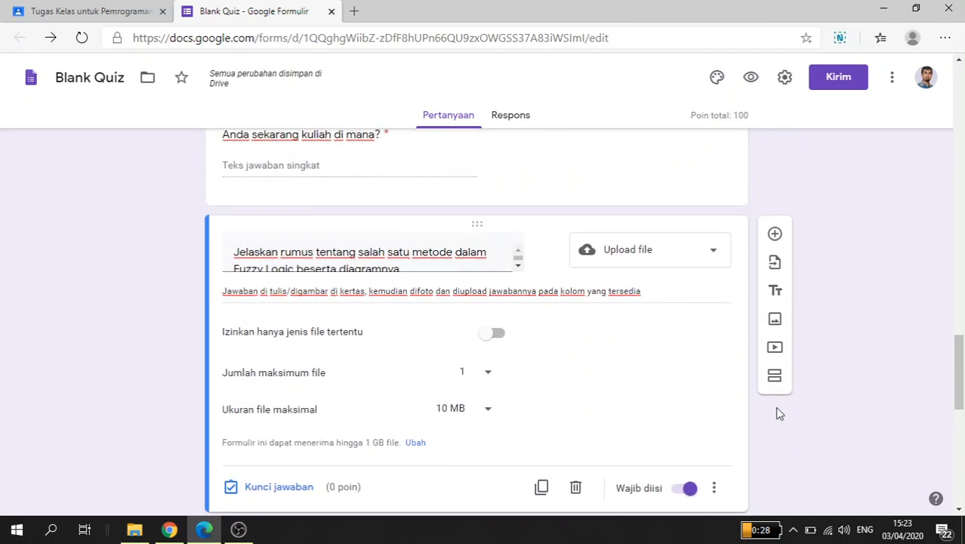
scroll(778, 413, "up", 3)
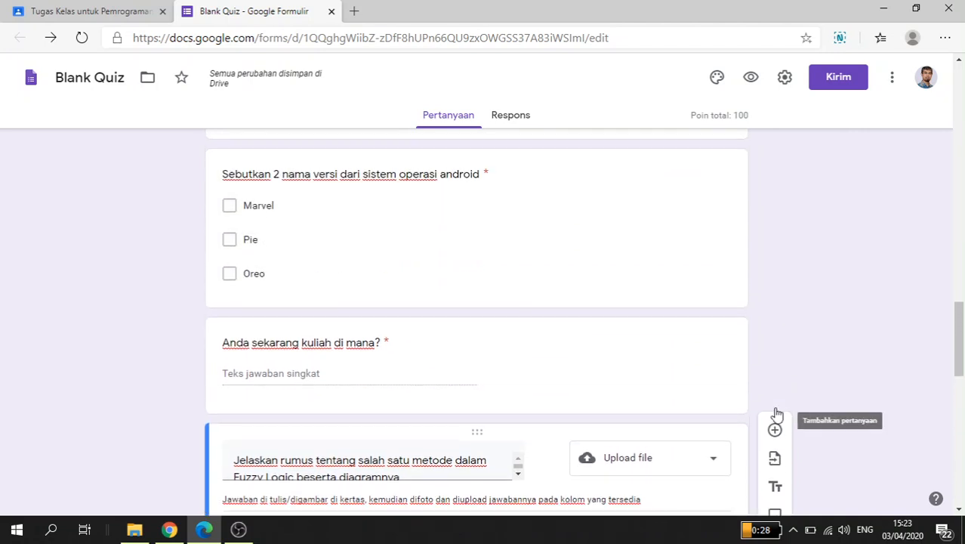
scroll(768, 370, "up", 4)
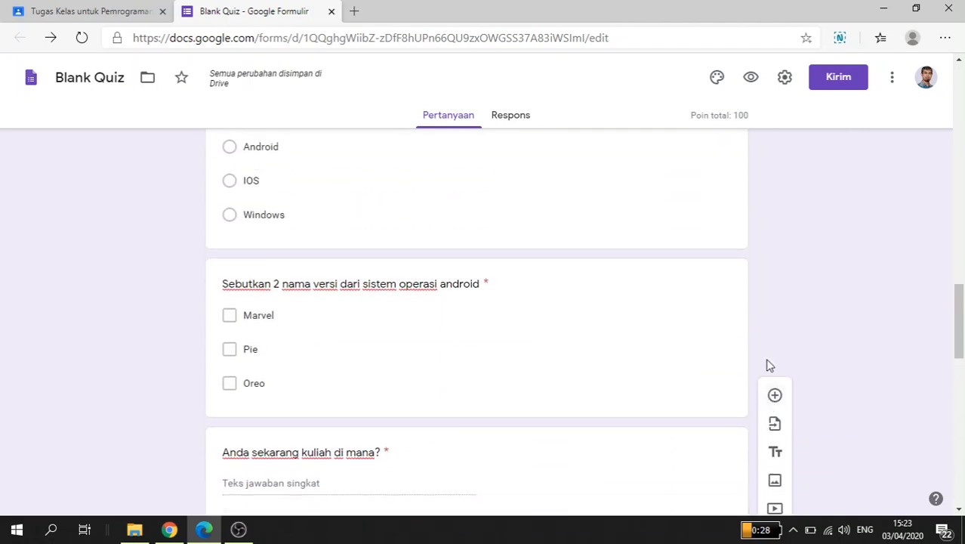
scroll(768, 365, "up", 1)
scroll(768, 366, "down", 3)
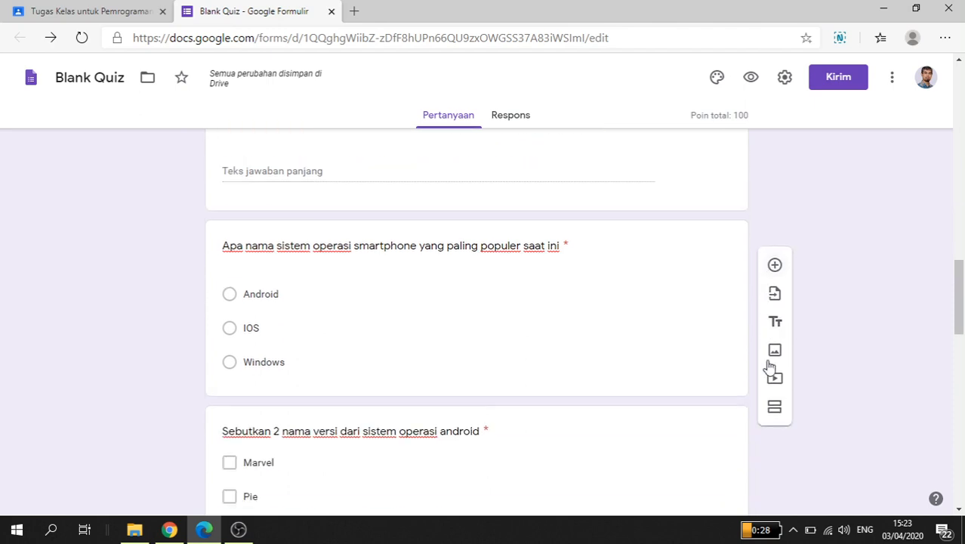
scroll(769, 367, "down", 6)
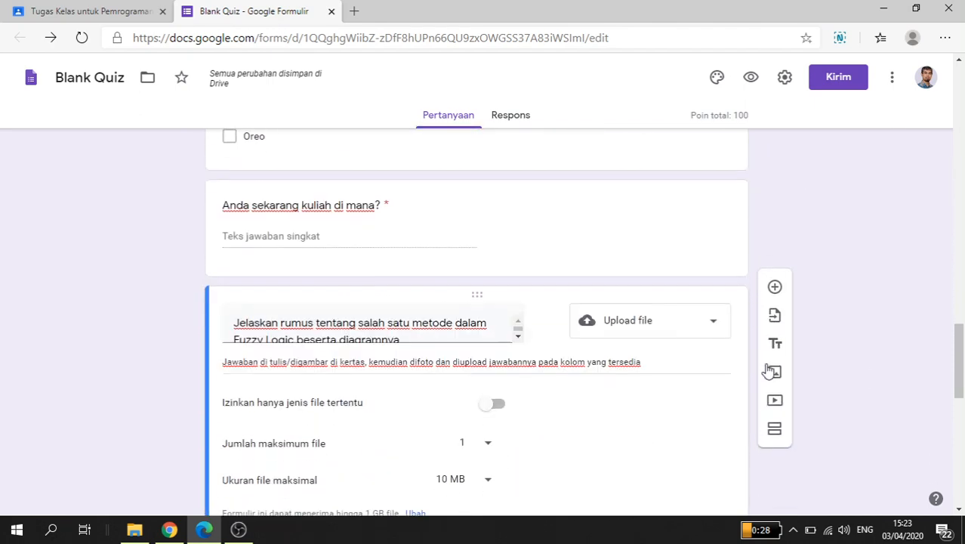
scroll(768, 370, "down", 1)
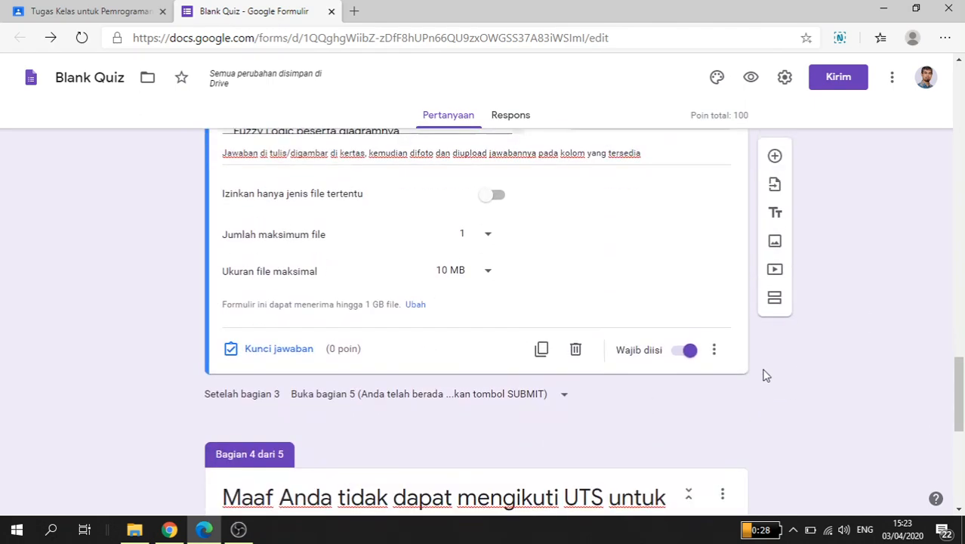
Step: Open the form preview and try to continue with an incorrect exam token in the TOKEN UTS field
left_click(752, 80)
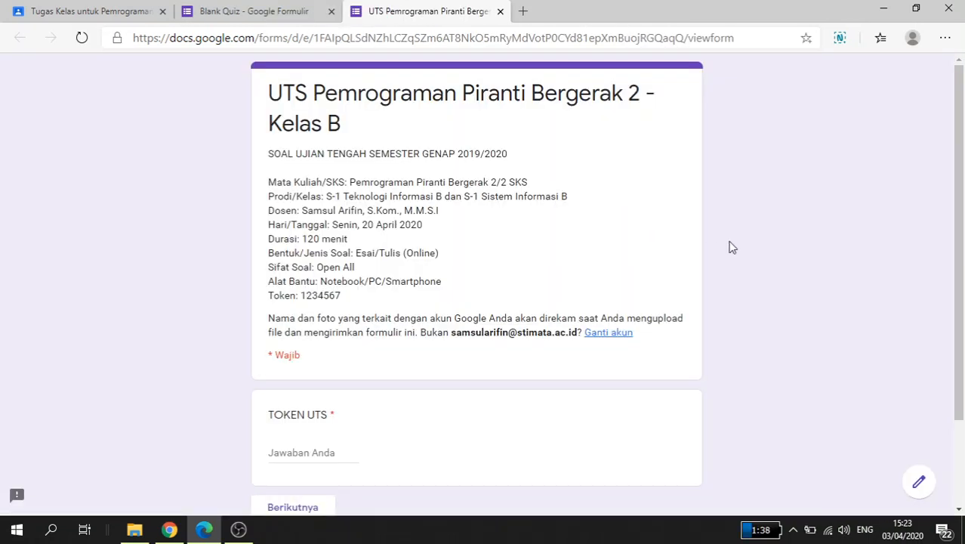
scroll(730, 247, "down", 1)
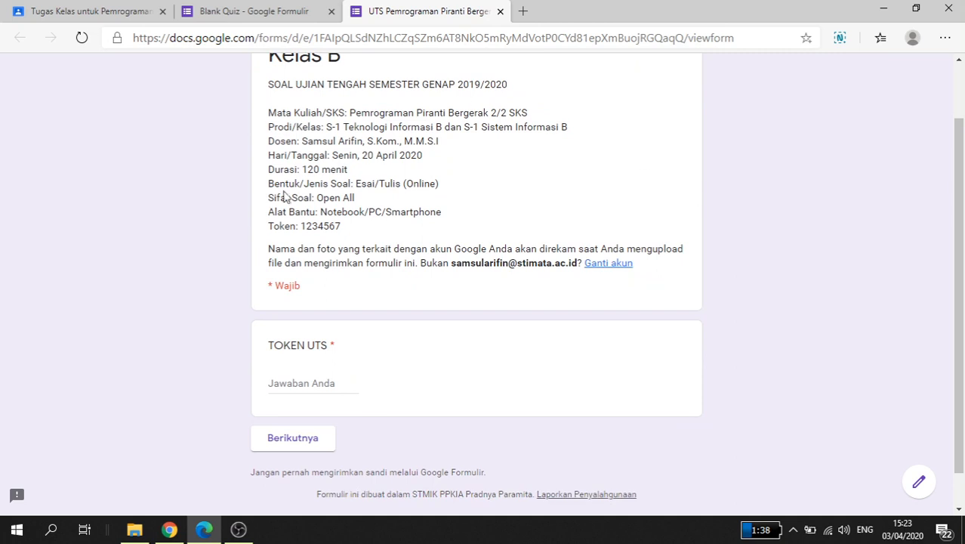
scroll(381, 213, "up", 1)
scroll(320, 370, "down", 1)
left_click(300, 384)
type("12345670")
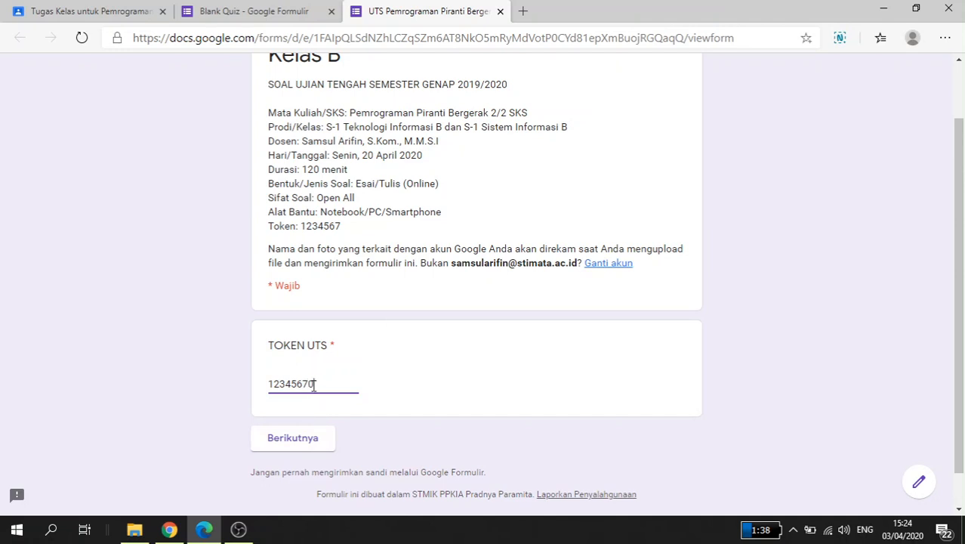
left_click(301, 446)
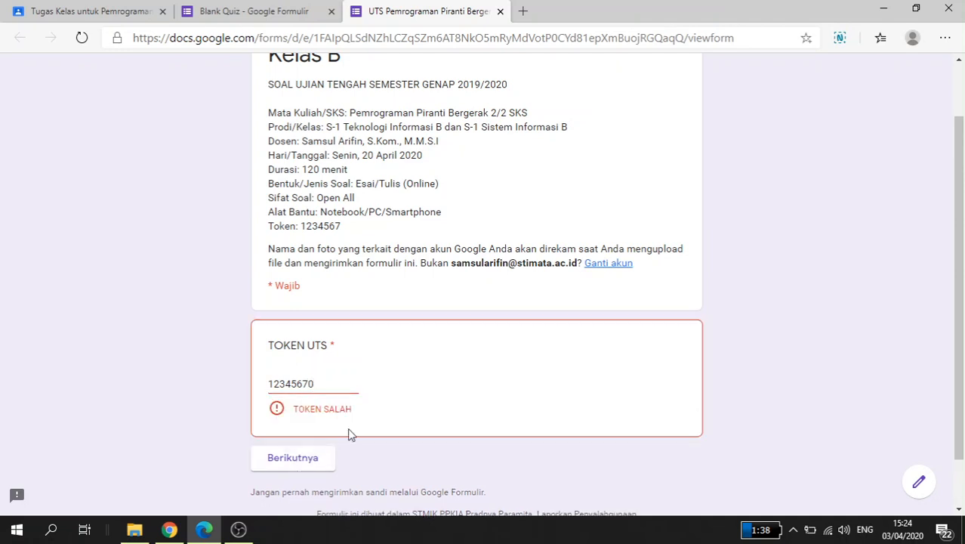
Step: Correct the exam token in the TOKEN UTS field and continue to the IDENTITAS DAN PERNYATAAN section
left_click(328, 386)
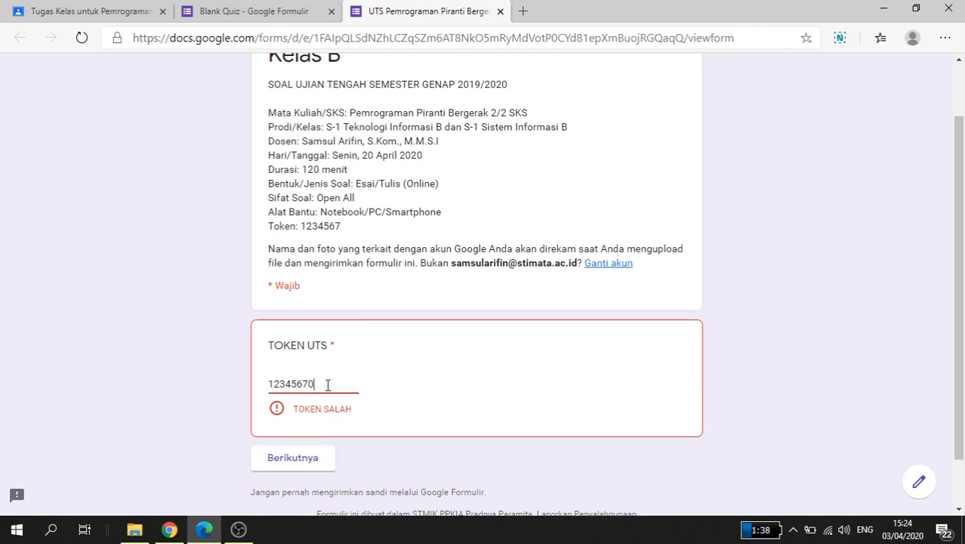
key("BackSpace")
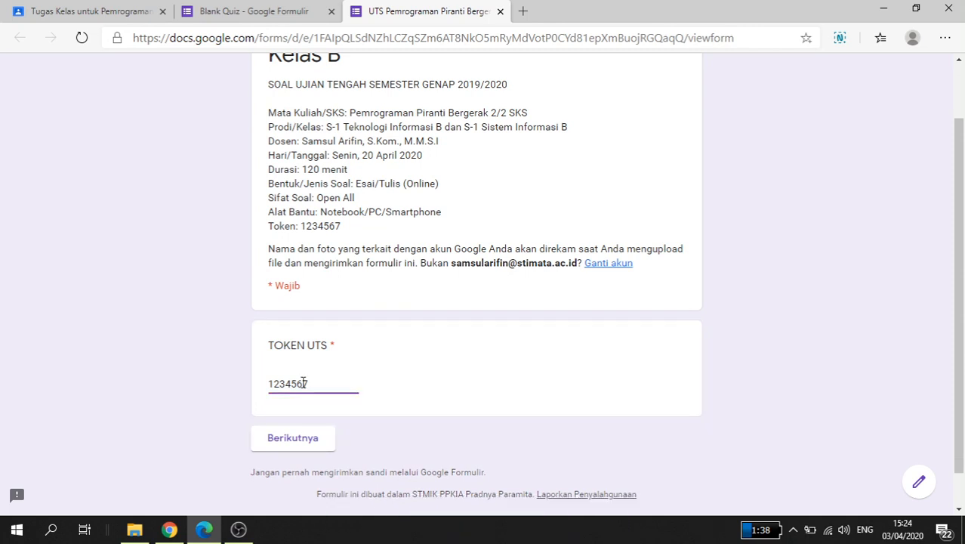
left_click(297, 442)
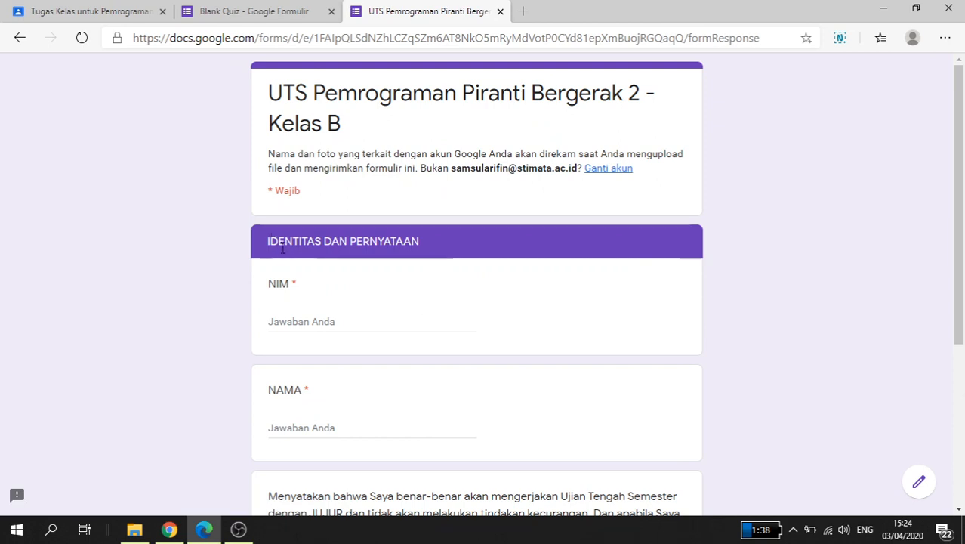
Step: Fill in the NIM field with the student number and the NAMA field with the student's full name
scroll(392, 277, "down", 1)
left_click(319, 252)
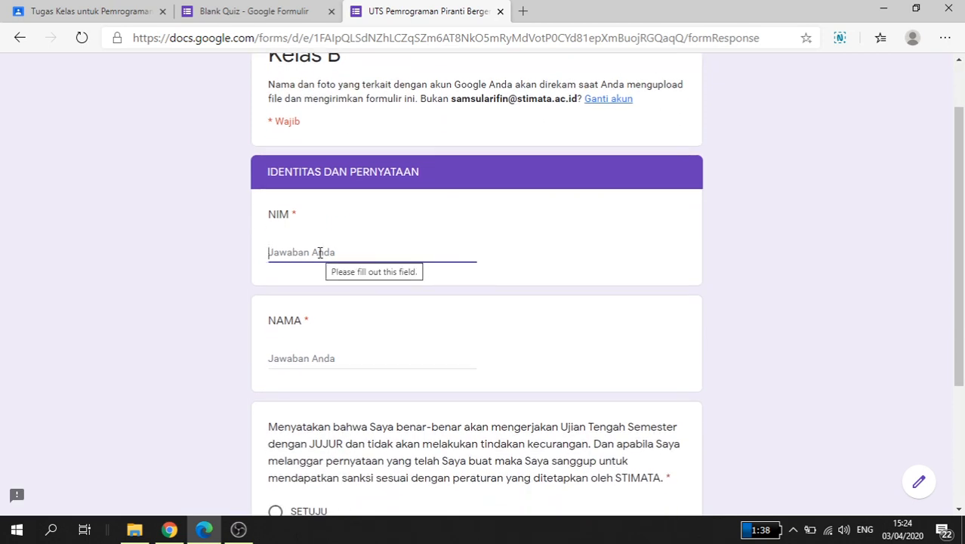
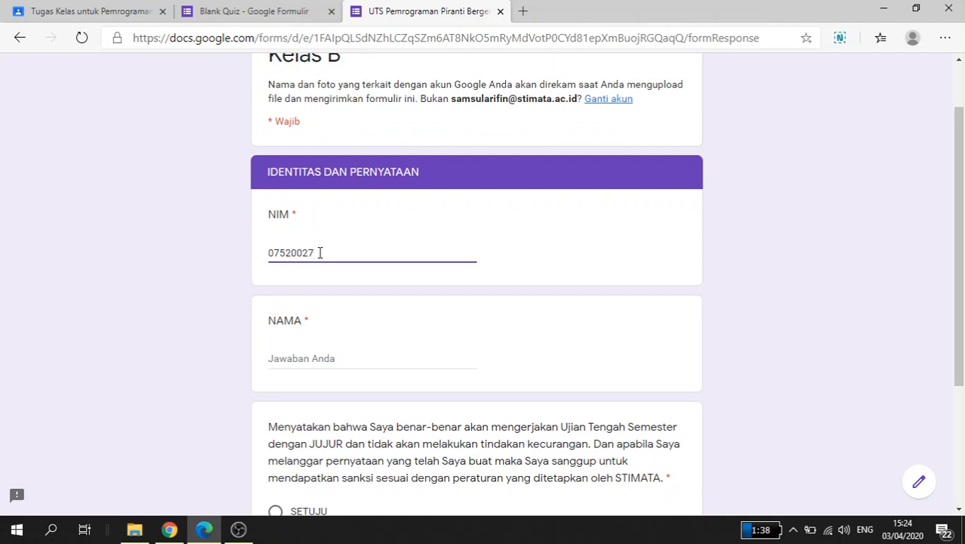
left_click(292, 359)
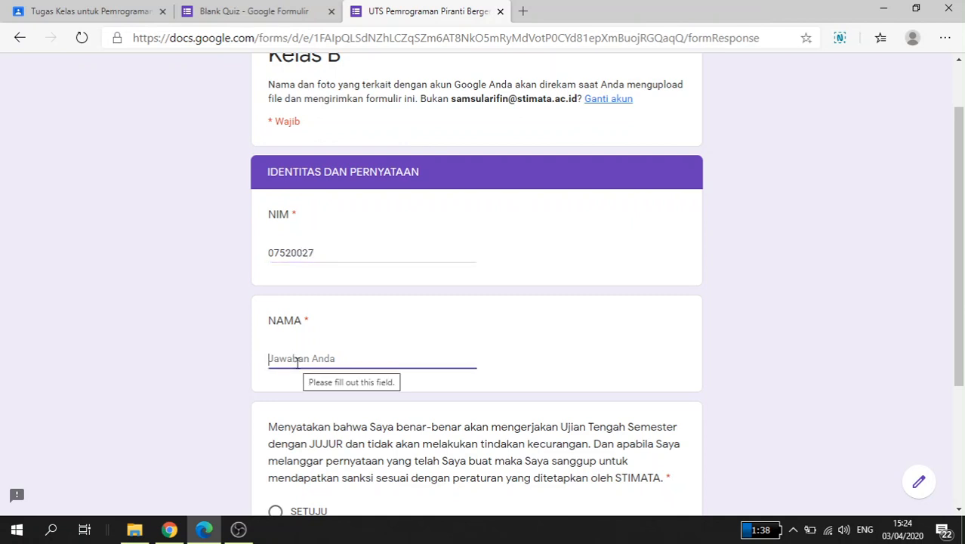
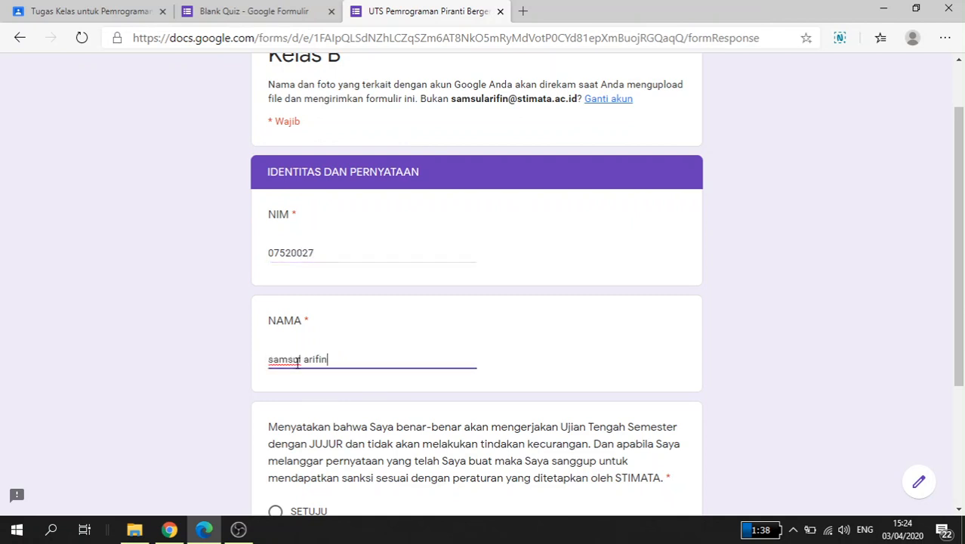
Step: Test the TIDAK SETUJU answer to the honesty statement by continuing to its section, and return to the identity section
scroll(298, 362, "down", 3)
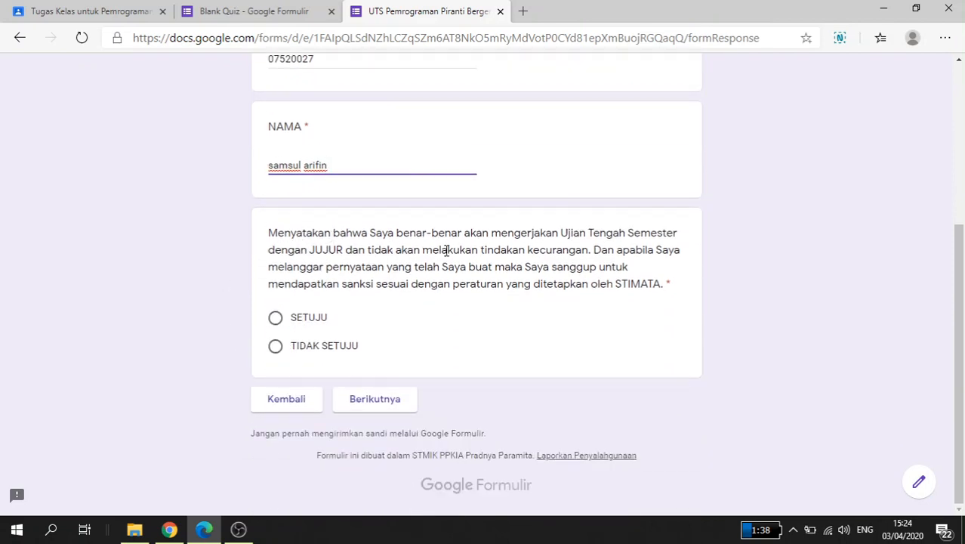
left_click(274, 349)
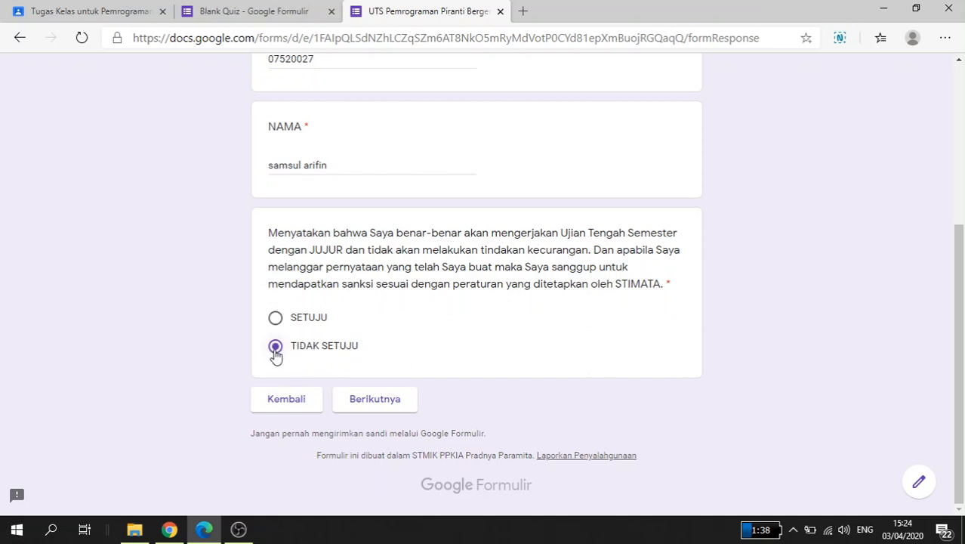
left_click(378, 409)
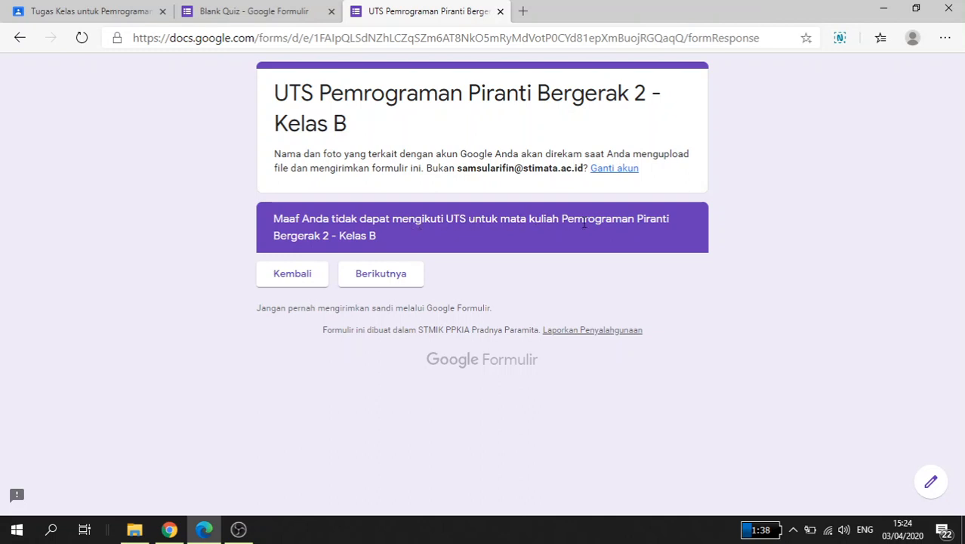
left_click(300, 281)
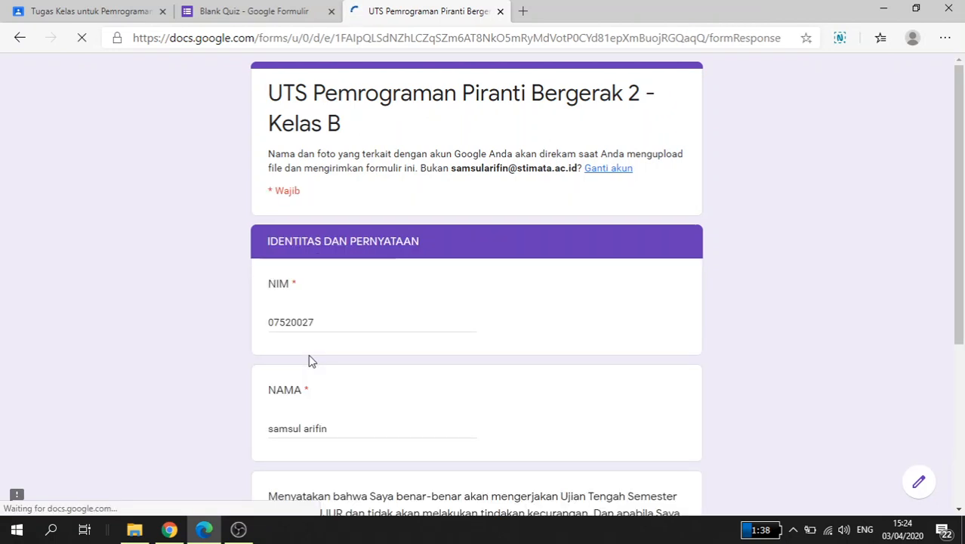
Step: Change the honesty statement answer to SETUJU and continue to the SOAL section
scroll(308, 354, "down", 3)
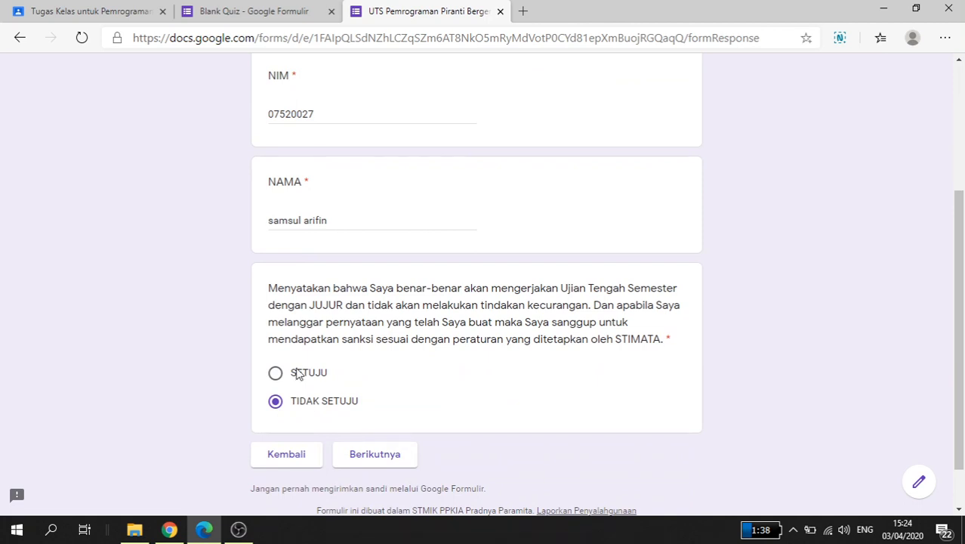
left_click(296, 371)
left_click(376, 455)
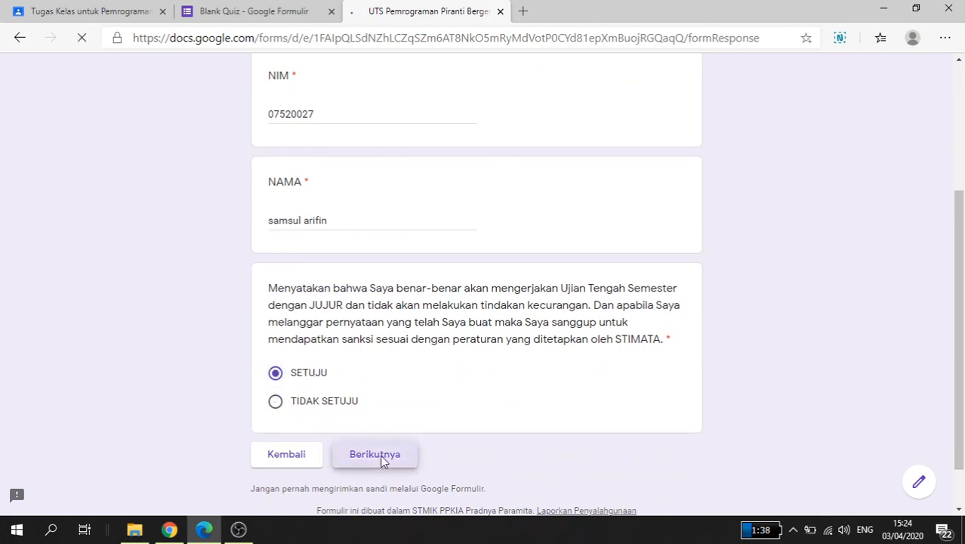
Step: Enter filler text for the Pemrograman Piranti Bergerak essay question and choose Android as the most popular smartphone operating system
scroll(407, 241, "down", 1)
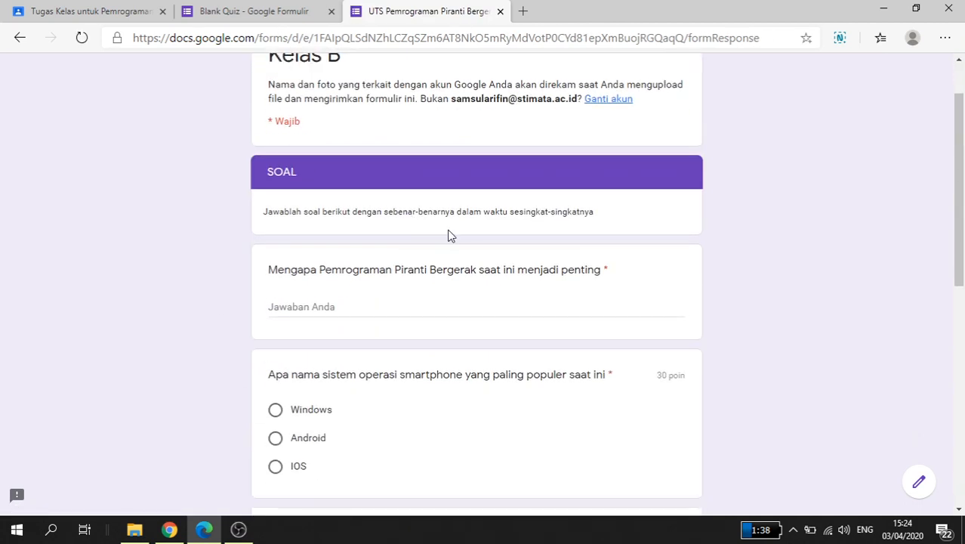
scroll(448, 236, "down", 1)
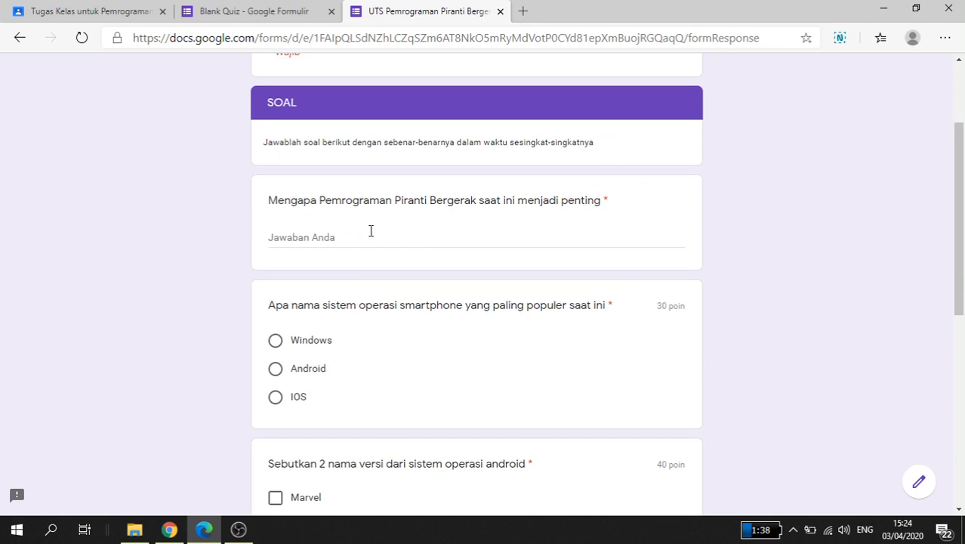
left_click(315, 237)
type("asda")
scroll(355, 284, "down", 3)
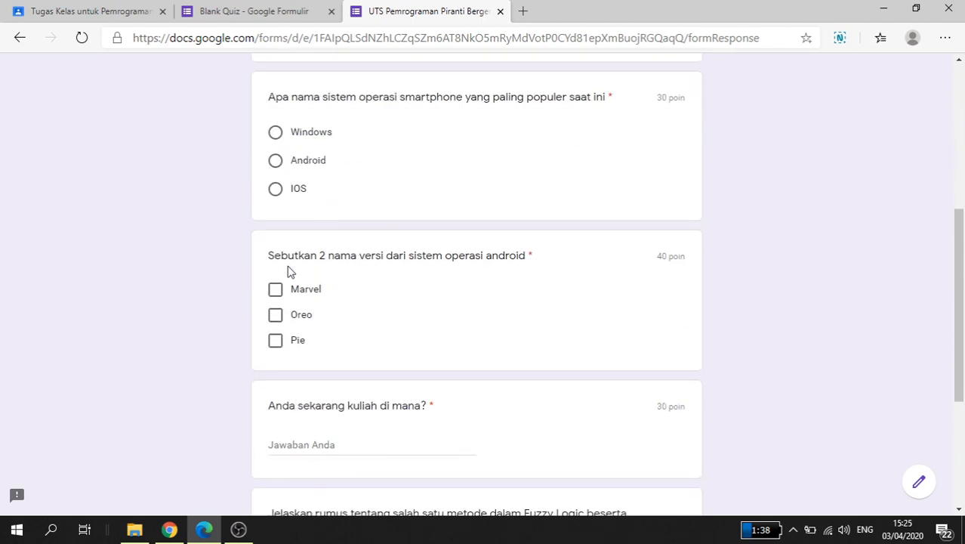
left_click(277, 162)
Step: Select Marvel and Pie as the Android versions and answer "Anda sekarang kuliah di mana?" with "kampus stimata"
scroll(332, 207, "down", 1)
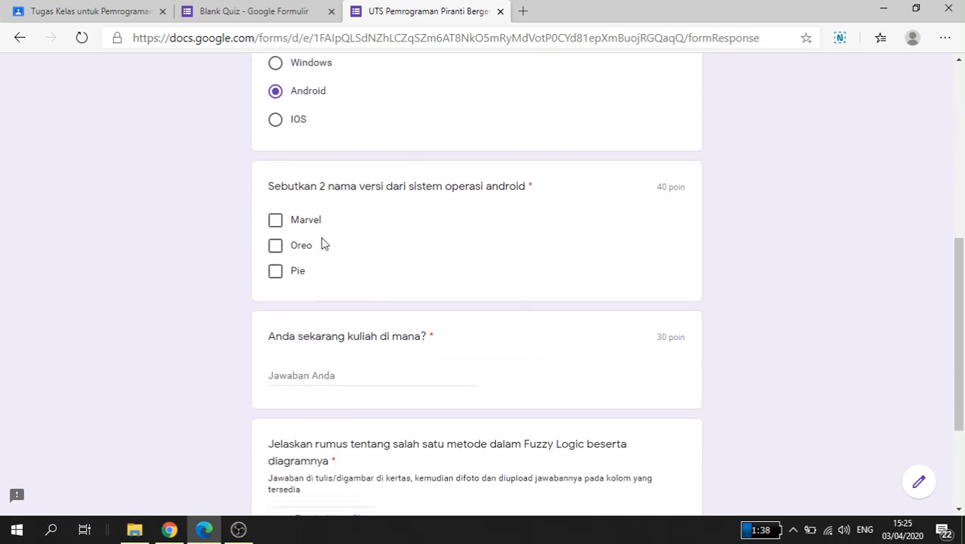
left_click(275, 222)
left_click(275, 270)
scroll(355, 293, "down", 1)
left_click(315, 307)
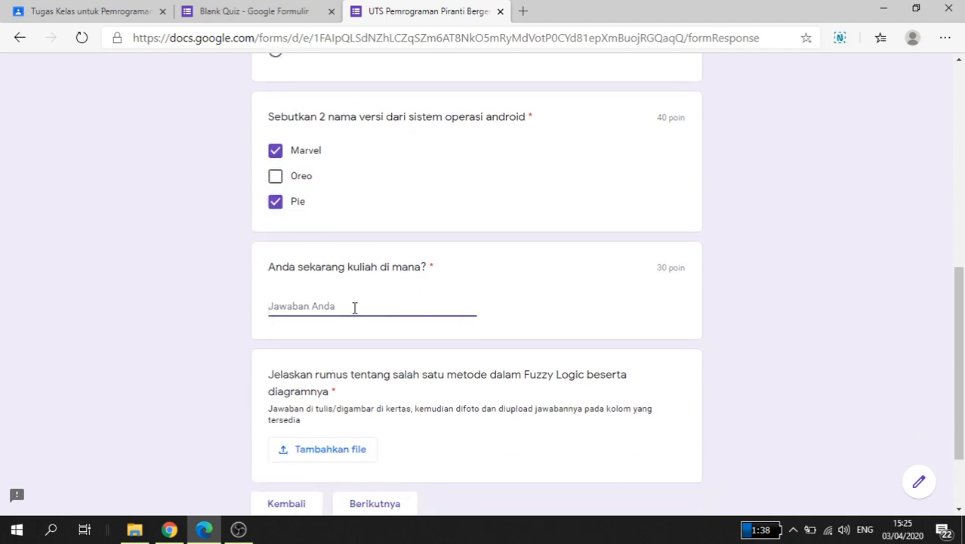
type("kampus stimata")
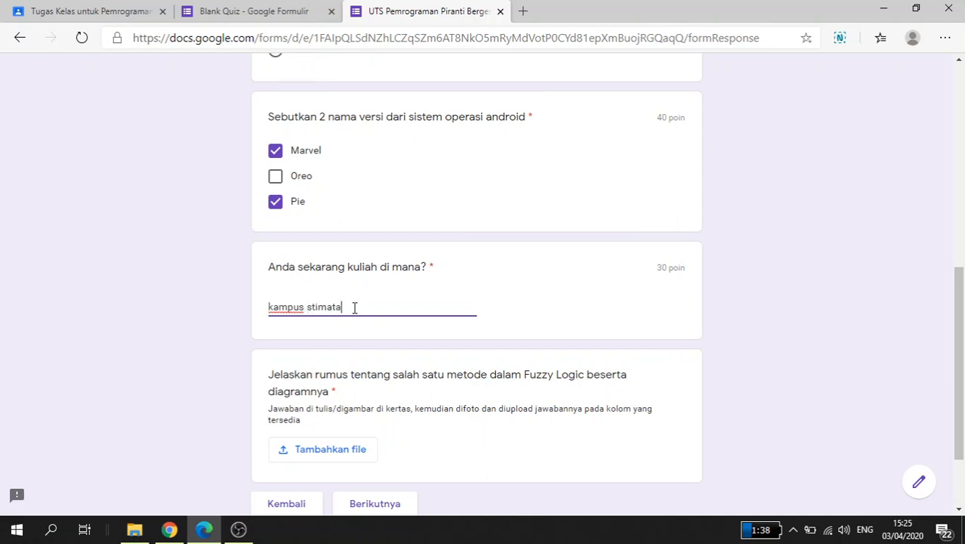
Step: Upload the Digital Talent Scholarship 2019 image from the Documents folder as the answer to the Fuzzy Logic question
scroll(340, 312, "down", 2)
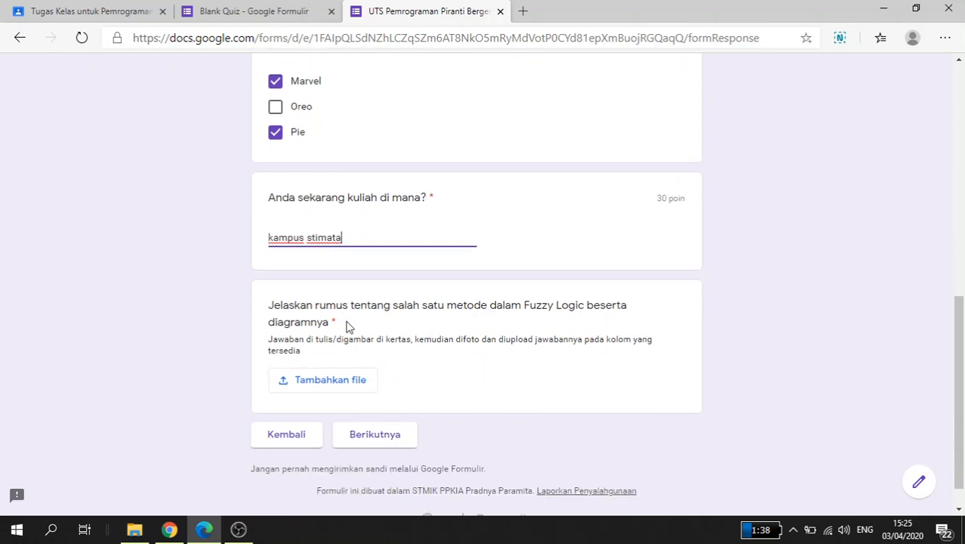
left_click(352, 387)
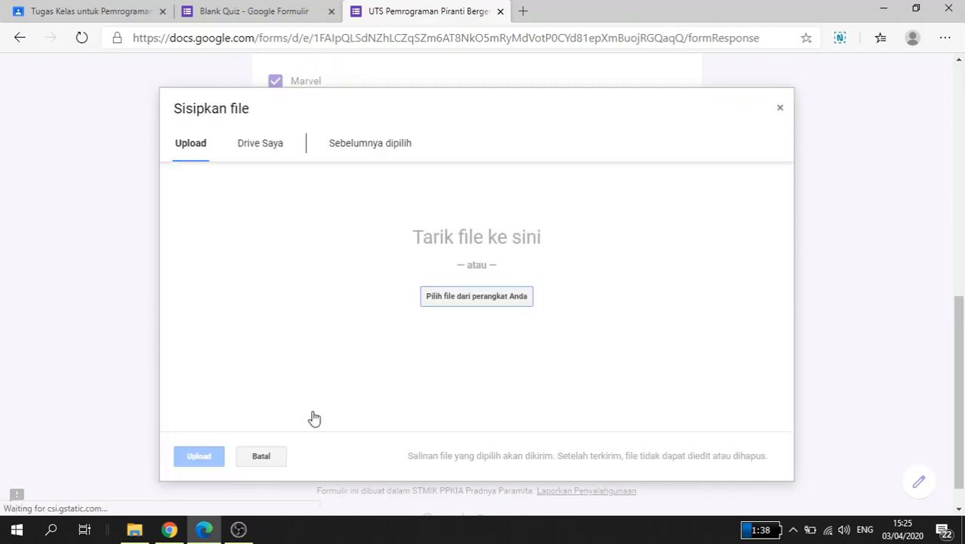
mouse_move(143, 533)
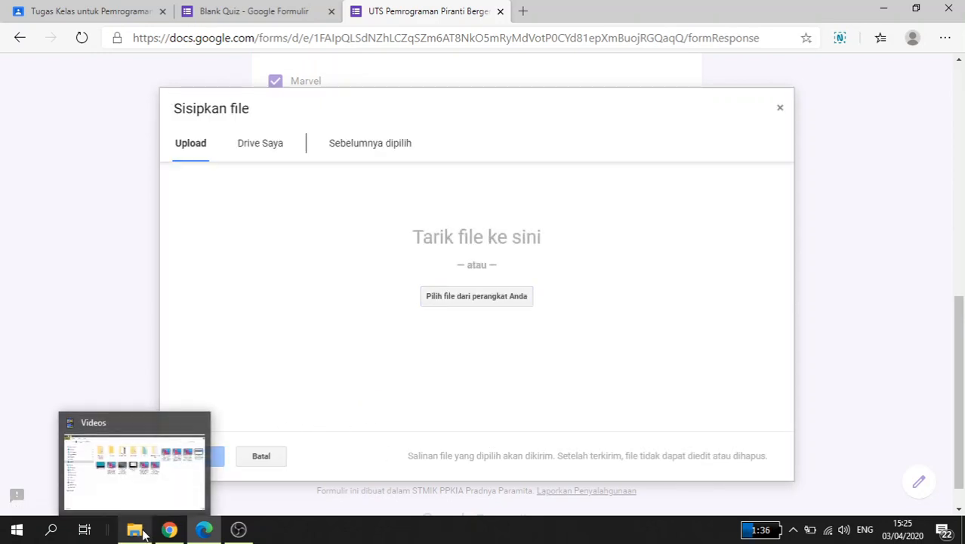
left_click(143, 533)
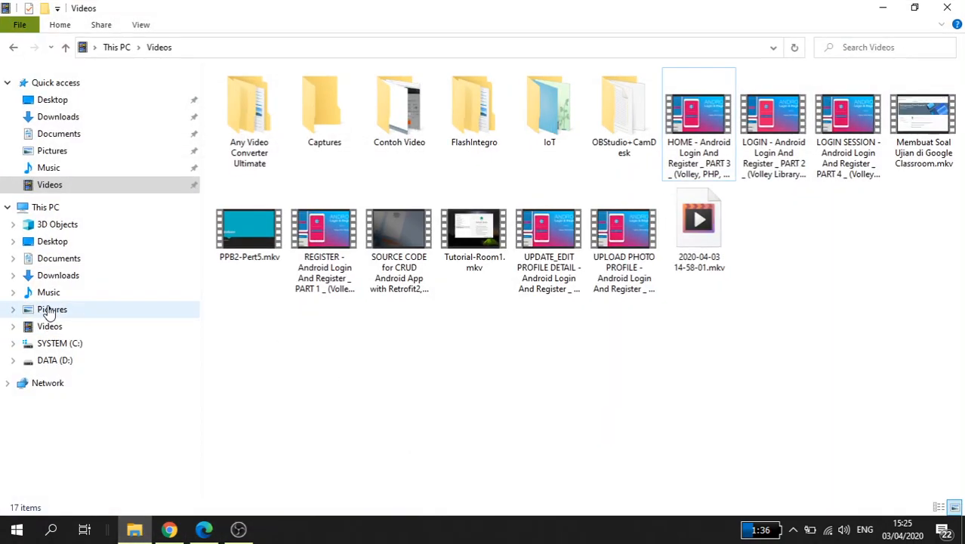
left_click(46, 258)
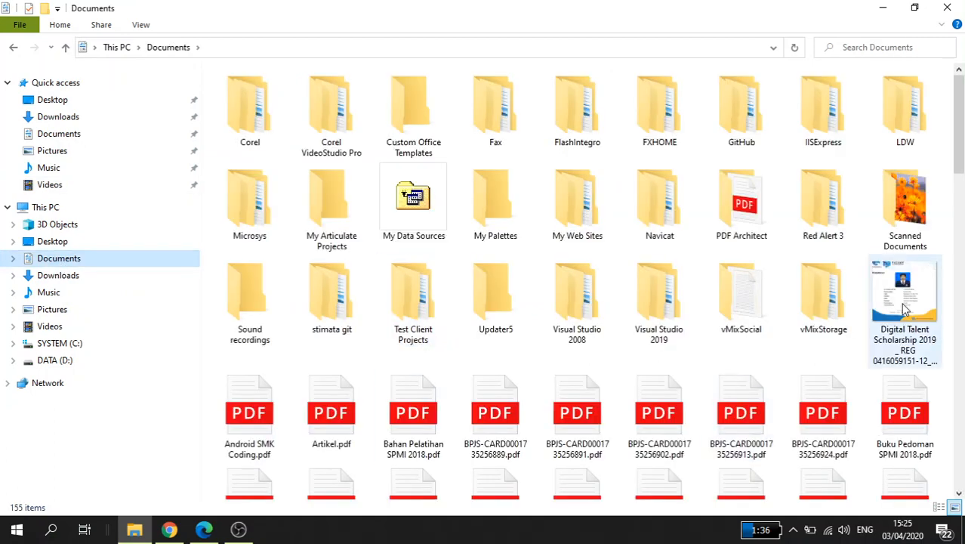
left_click_drag(907, 302, 571, 314)
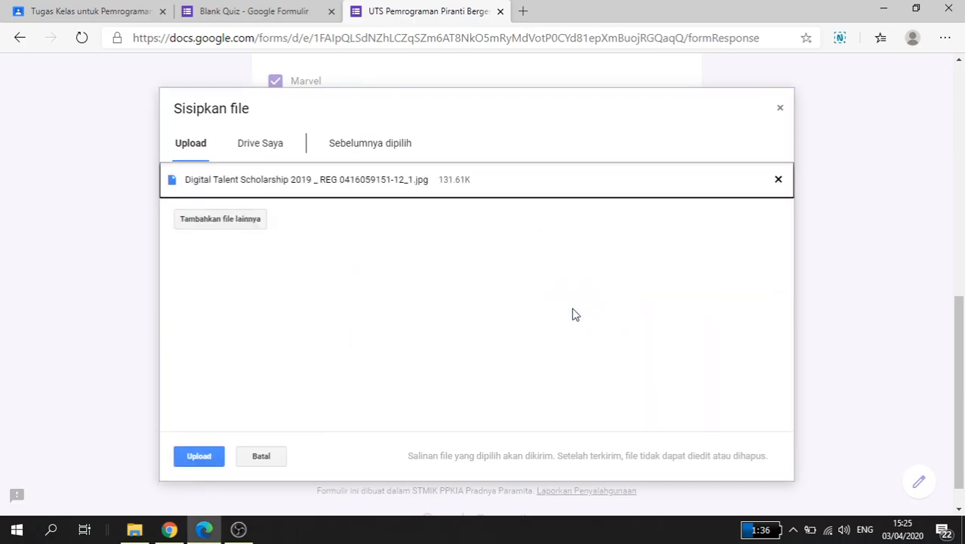
left_click(199, 456)
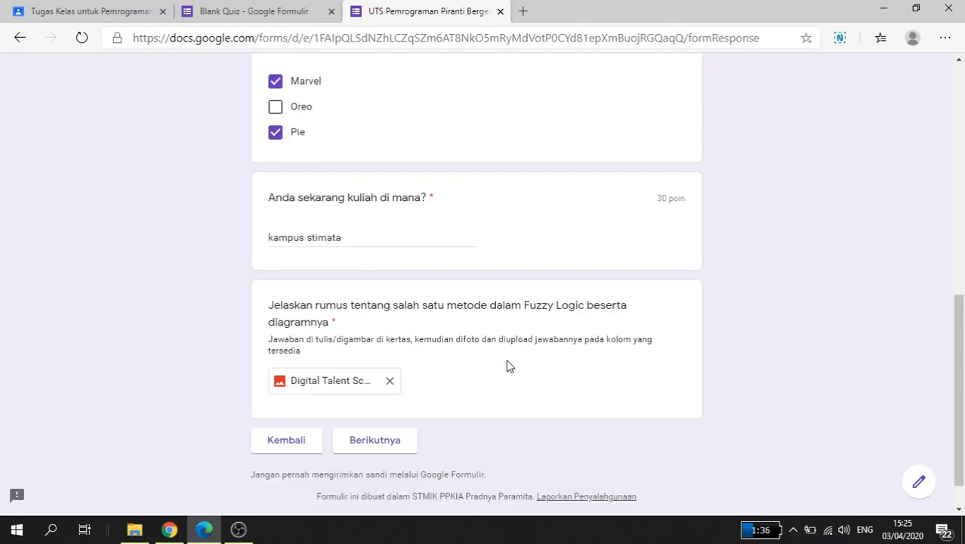
Step: Submit the completed test response from the closing section and open its score report
left_click(387, 445)
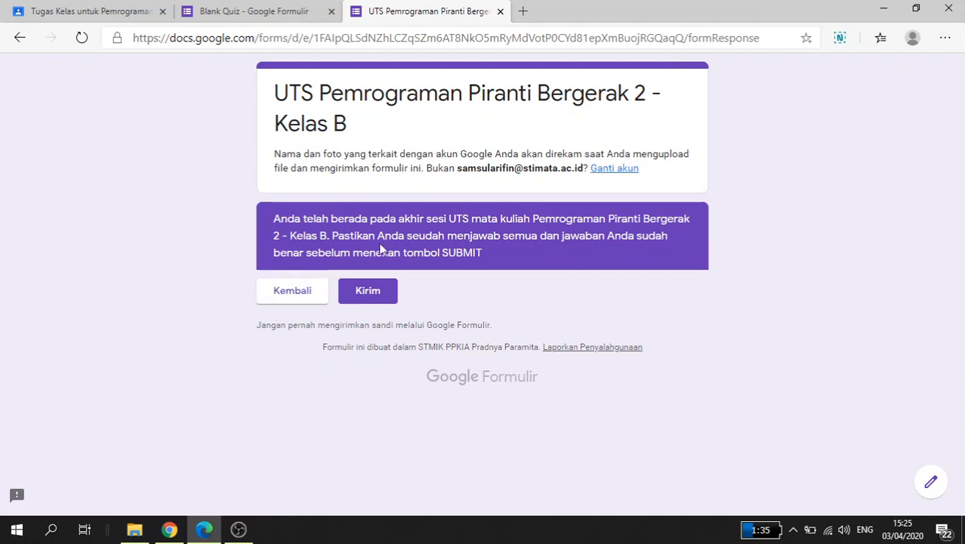
left_click(367, 292)
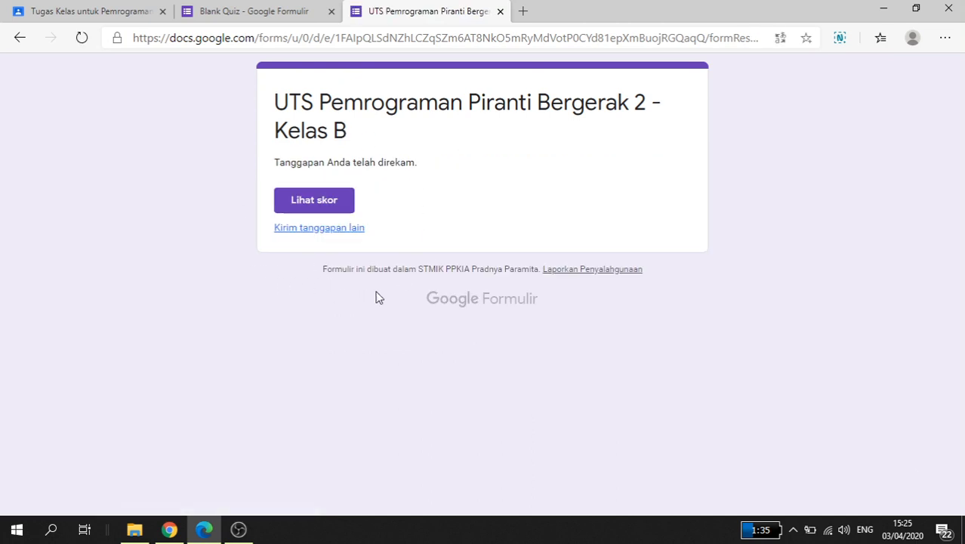
left_click(317, 199)
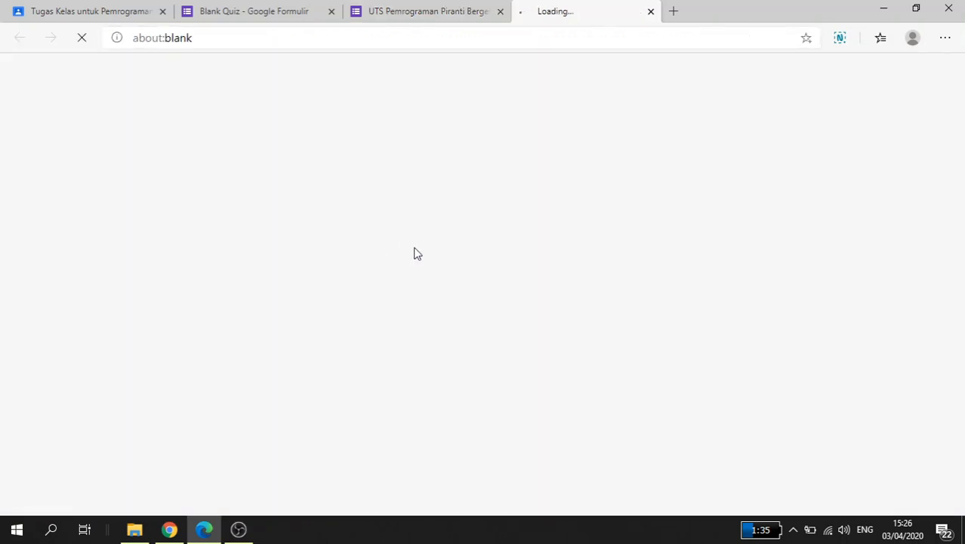
Step: Examine the points and correct answers for each question in the score report, and return to the form editor
scroll(442, 249, "down", 6)
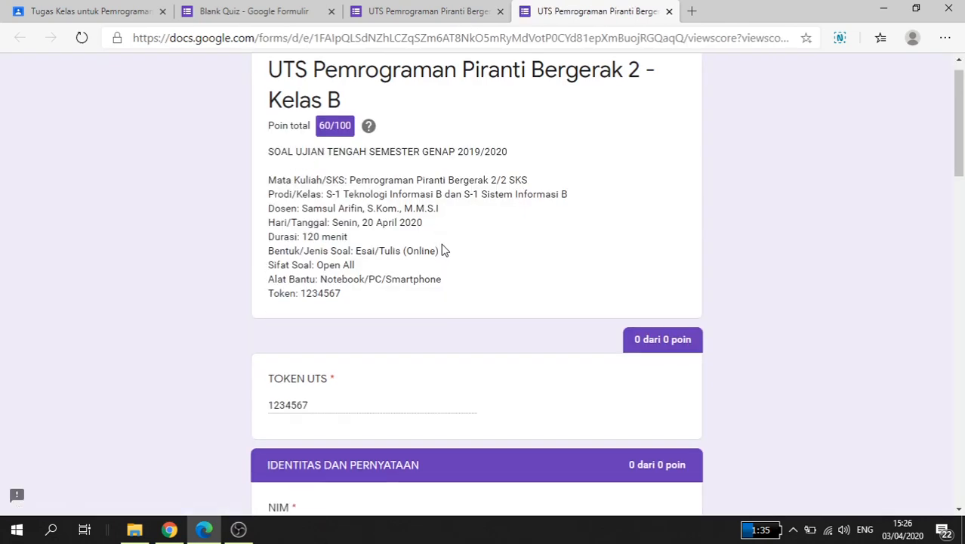
scroll(445, 249, "down", 5)
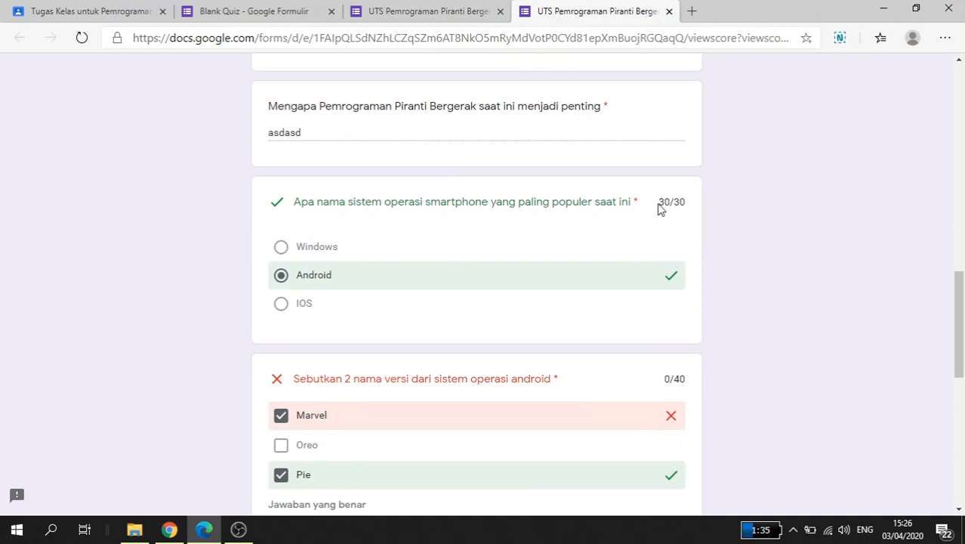
left_click_drag(660, 208, 689, 207)
scroll(669, 270, "down", 2)
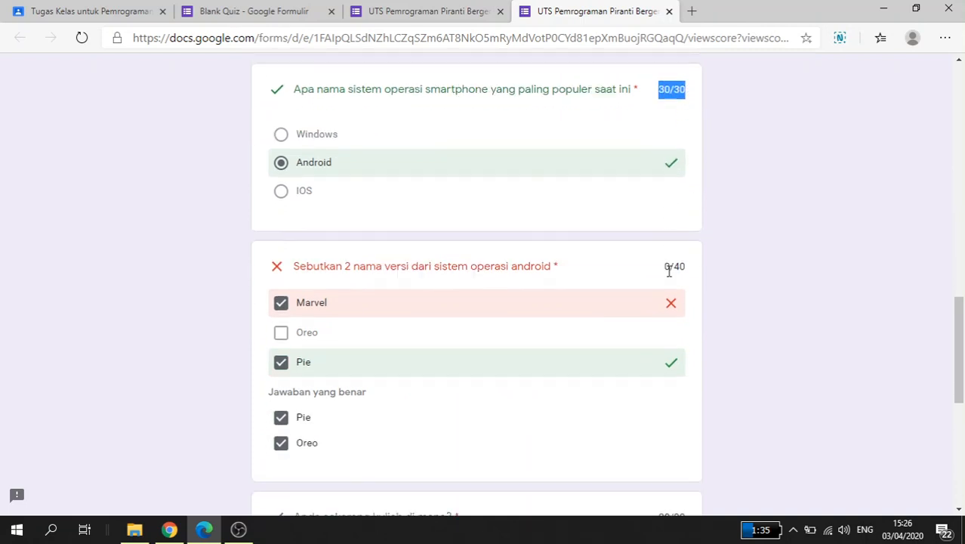
scroll(669, 271, "down", 1)
left_click_drag(664, 240, 693, 242)
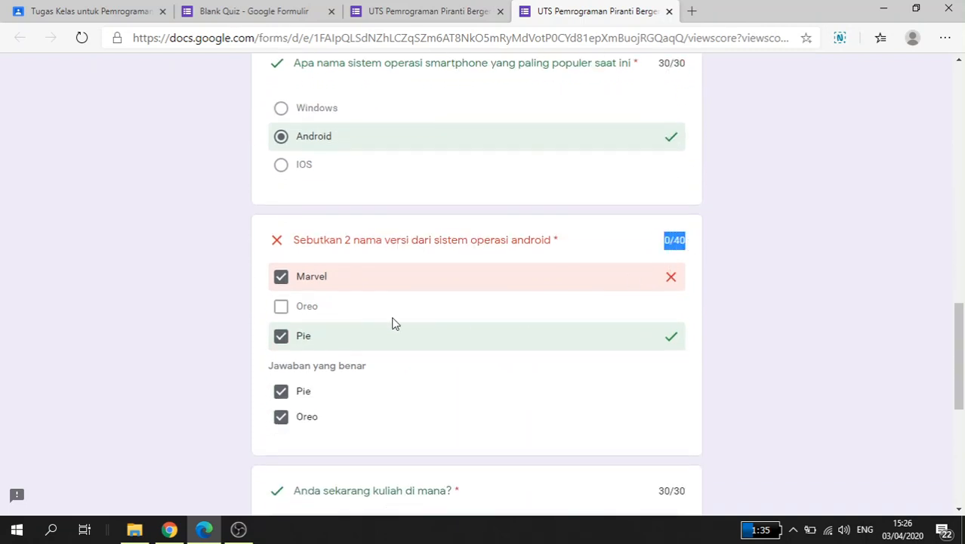
scroll(325, 313, "down", 1)
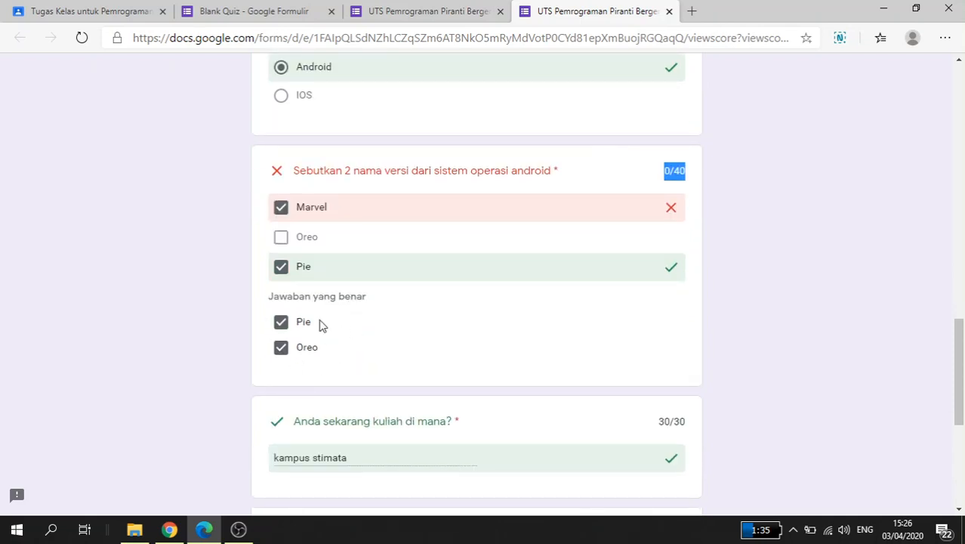
scroll(379, 337, "down", 2)
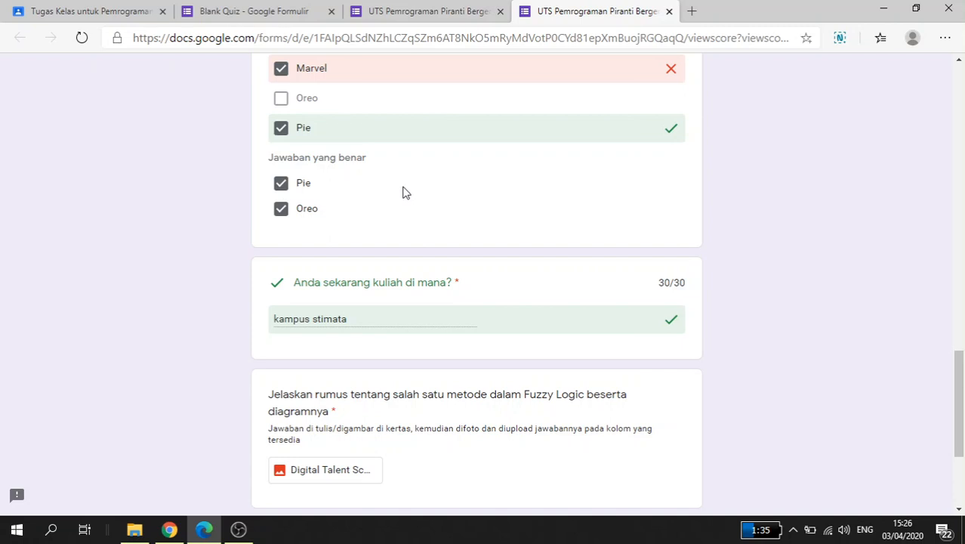
scroll(402, 198, "down", 2)
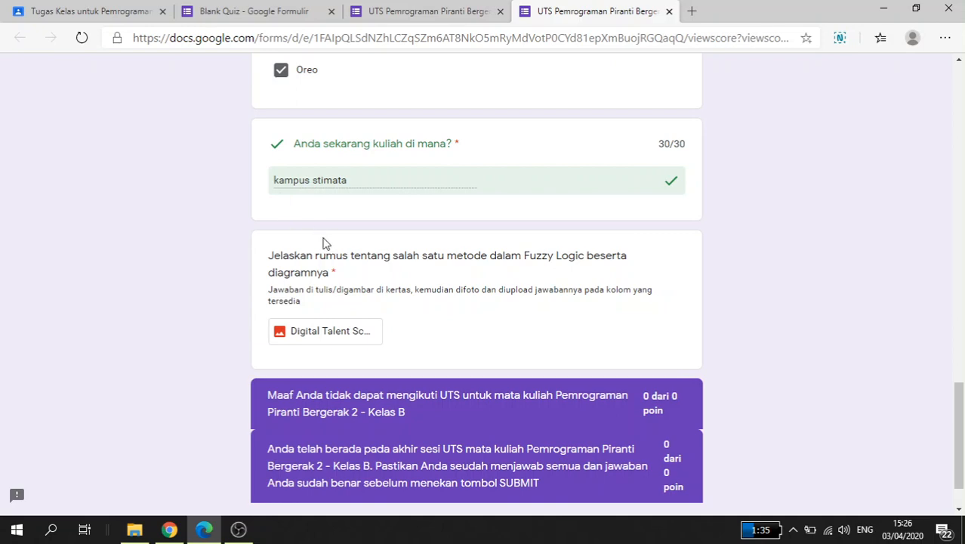
scroll(325, 242, "down", 1)
scroll(446, 352, "up", 20)
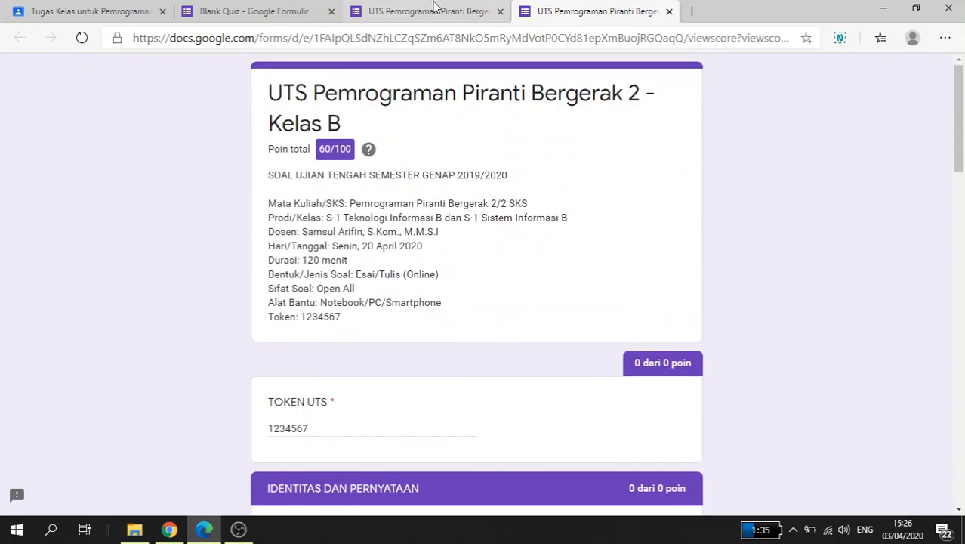
left_click(669, 11)
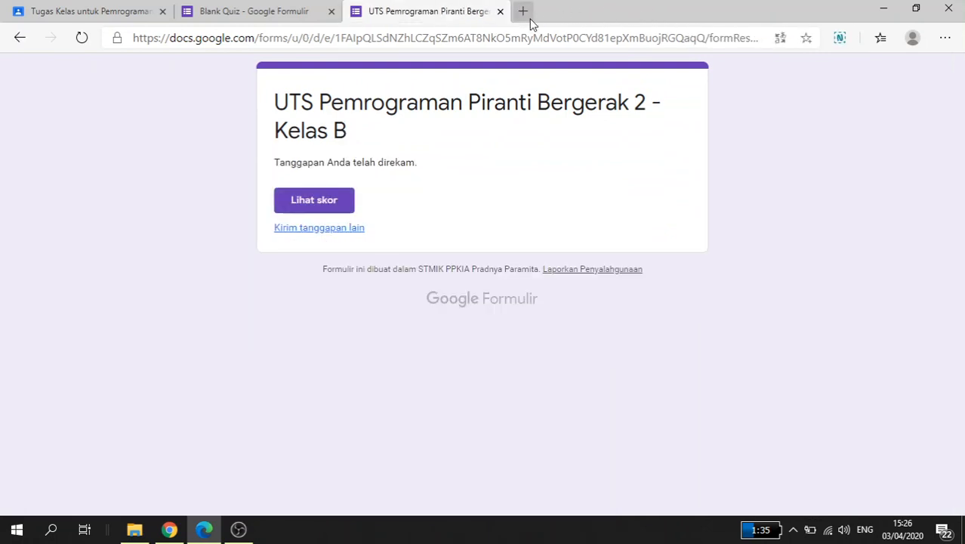
left_click(500, 11)
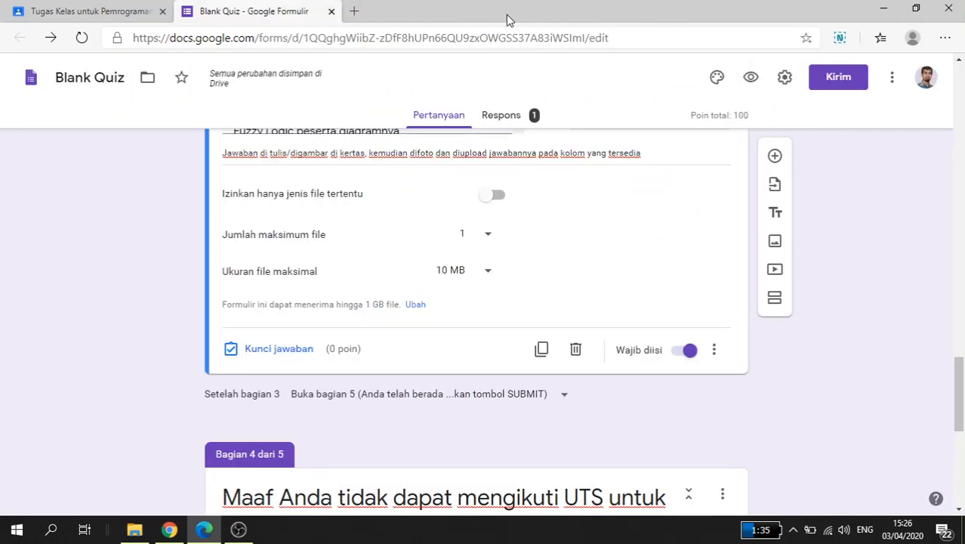
Step: In the form's general settings, limit respondents to one response with "Batasi ke 1 tanggapan"
scroll(575, 250, "up", 10)
scroll(575, 251, "up", 15)
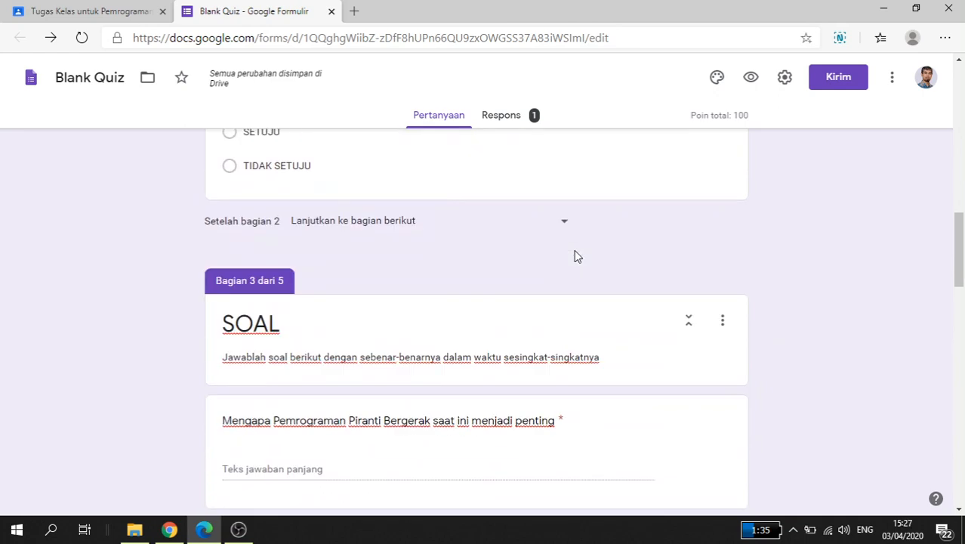
scroll(573, 249, "up", 3)
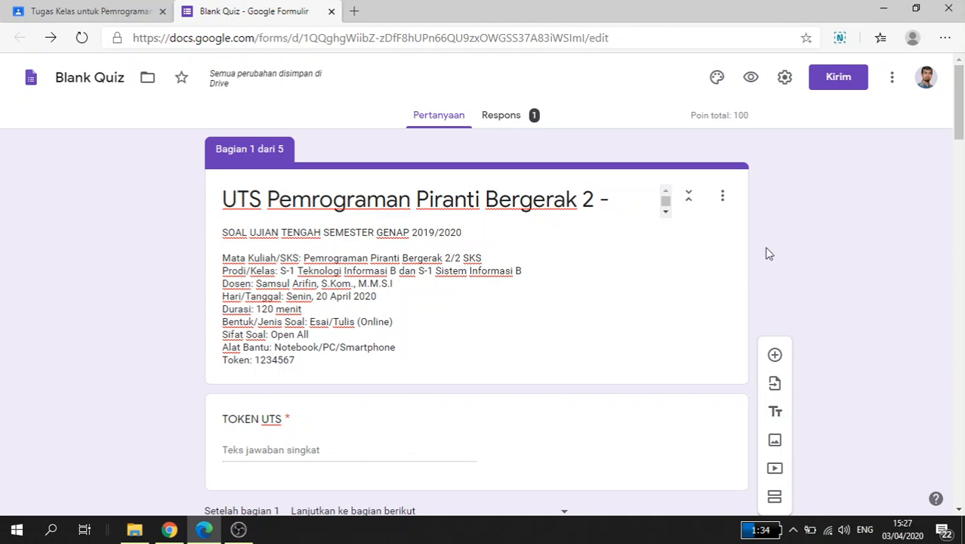
left_click(786, 83)
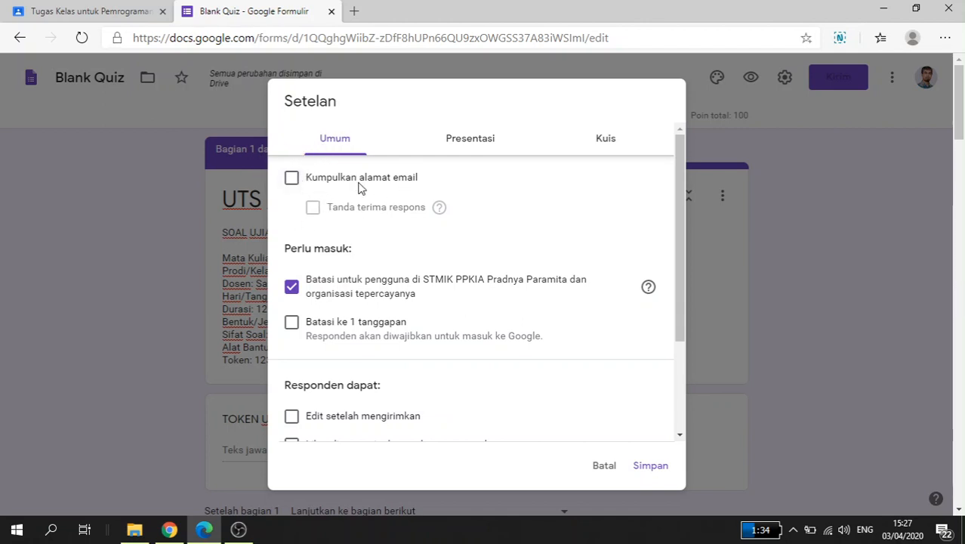
left_click(296, 325)
scroll(306, 338, "down", 1)
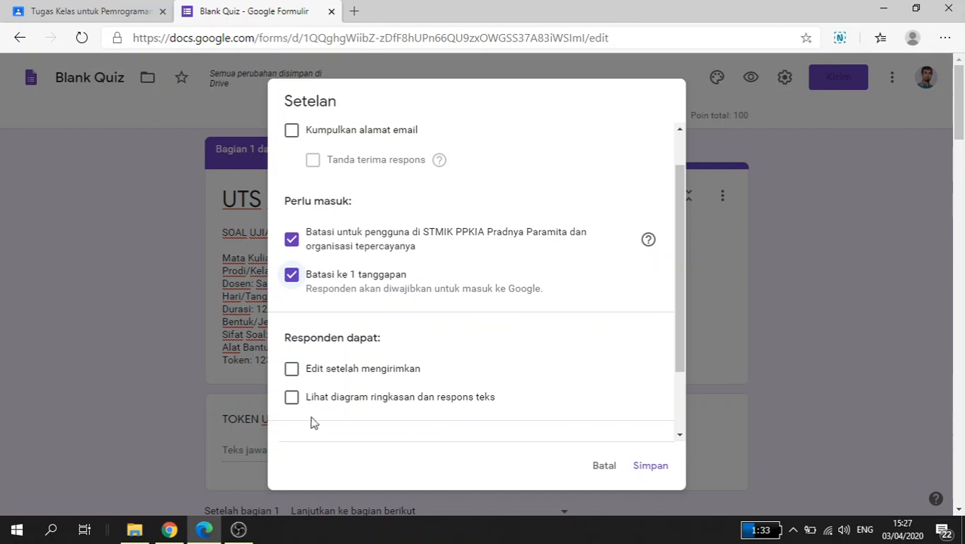
scroll(364, 412, "up", 1)
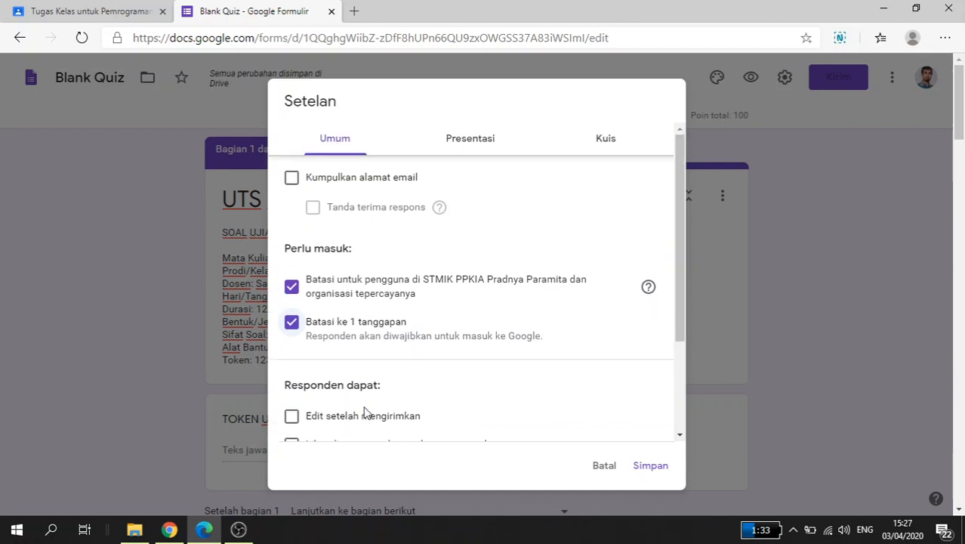
Step: In the presentation settings, enable "Tampilkan status progres" and "Acak urutan pertanyaan"
left_click(465, 144)
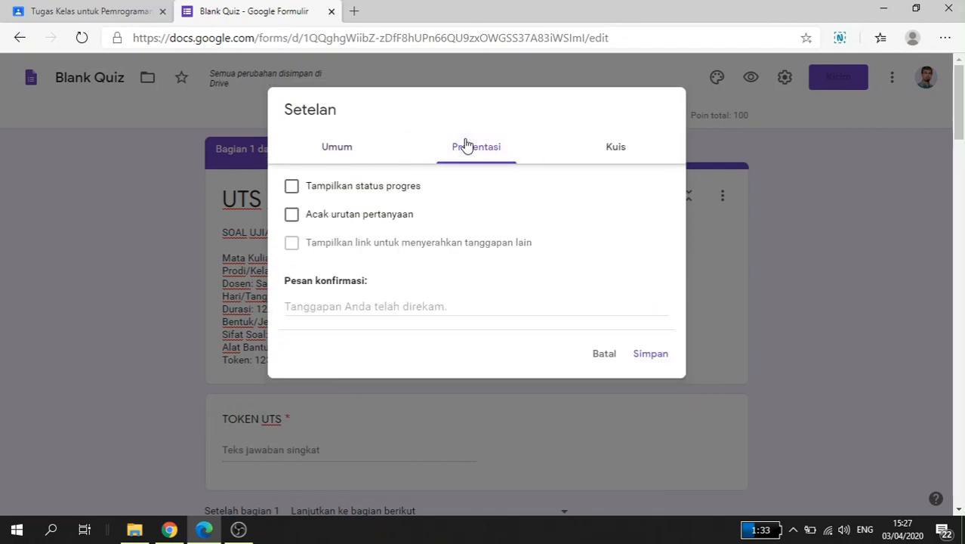
left_click(329, 190)
left_click(333, 220)
Step: Set the quiz grades to release after manual review, hide "Jawaban yang benar" from respondents, and save the settings
left_click(615, 151)
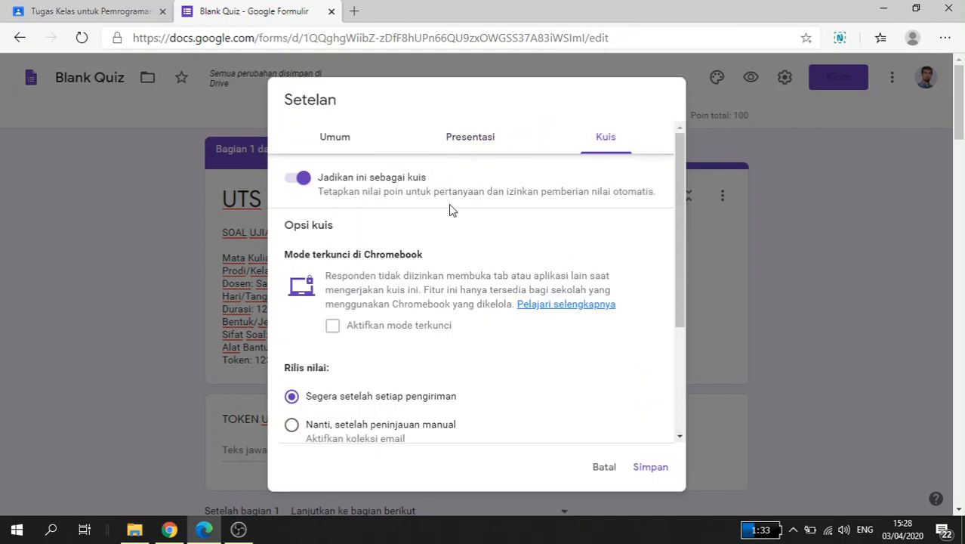
scroll(446, 218, "down", 3)
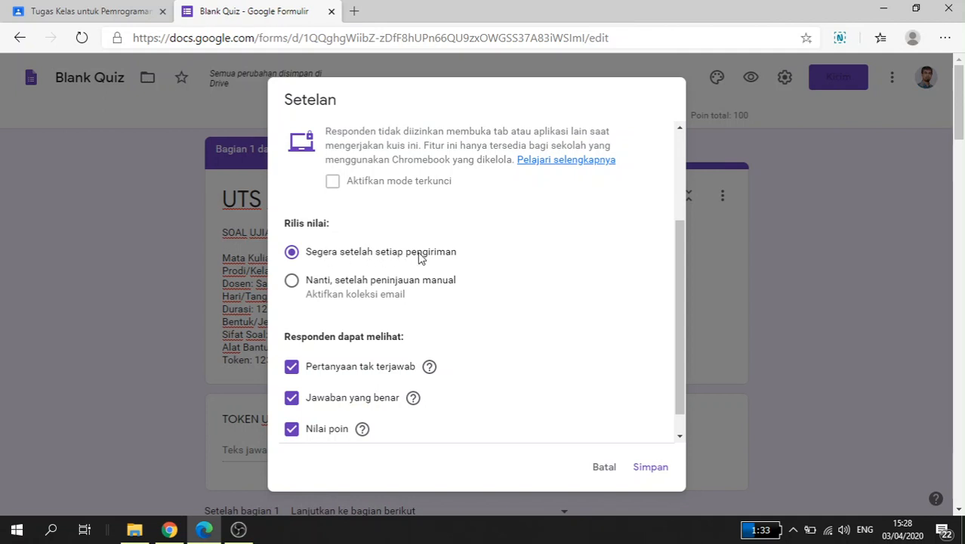
left_click(320, 283)
left_click(296, 407)
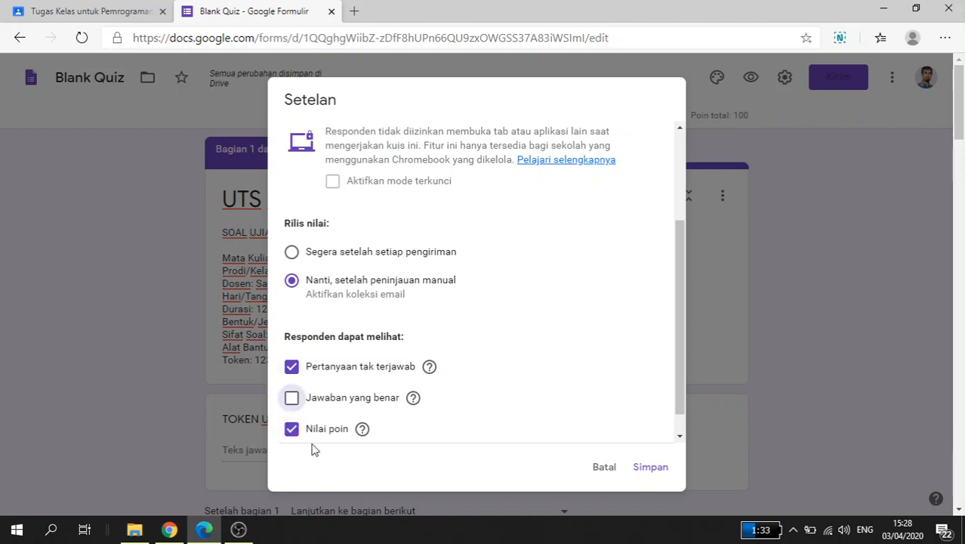
left_click(651, 469)
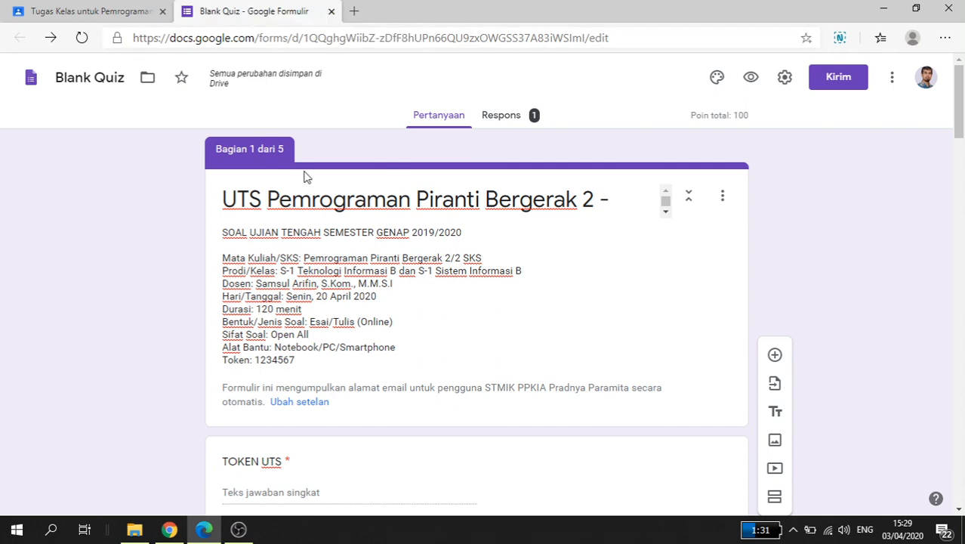
Step: Return to the Classroom assignment and check that its attached Blank Quiz opens the edited form
left_click(332, 11)
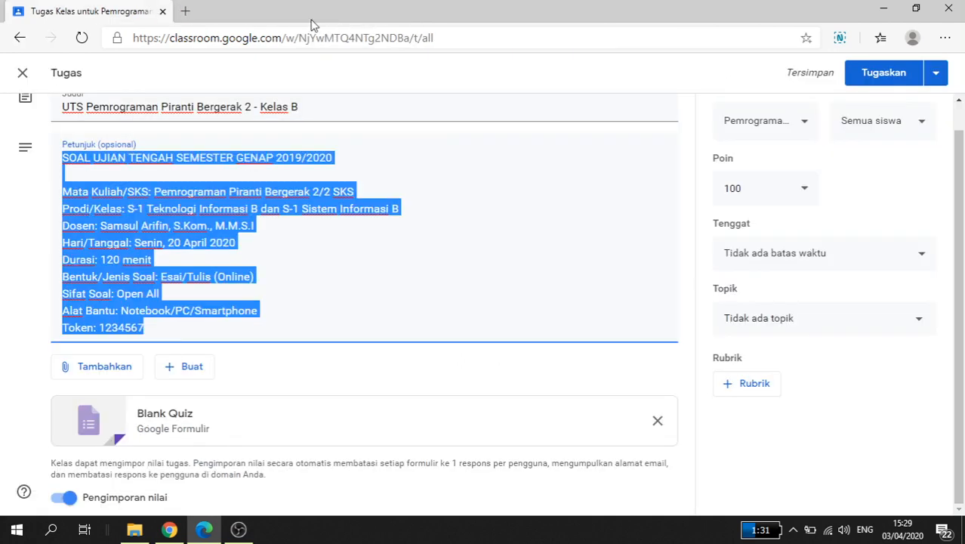
left_click(287, 330)
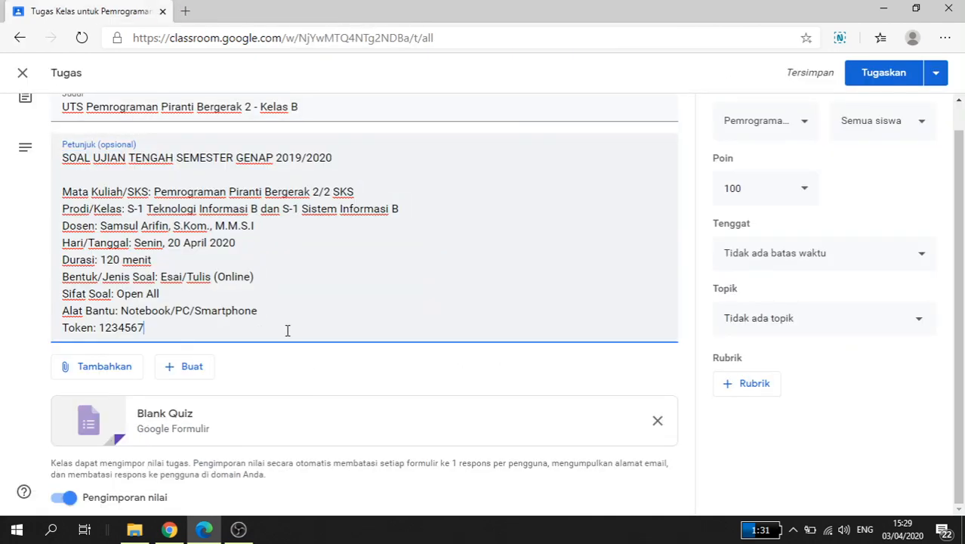
left_click(211, 426)
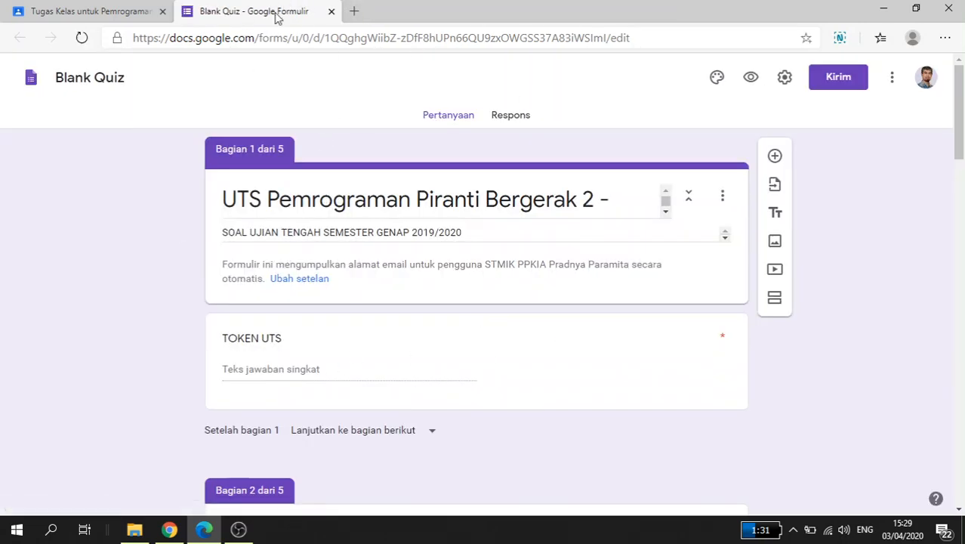
left_click(331, 11)
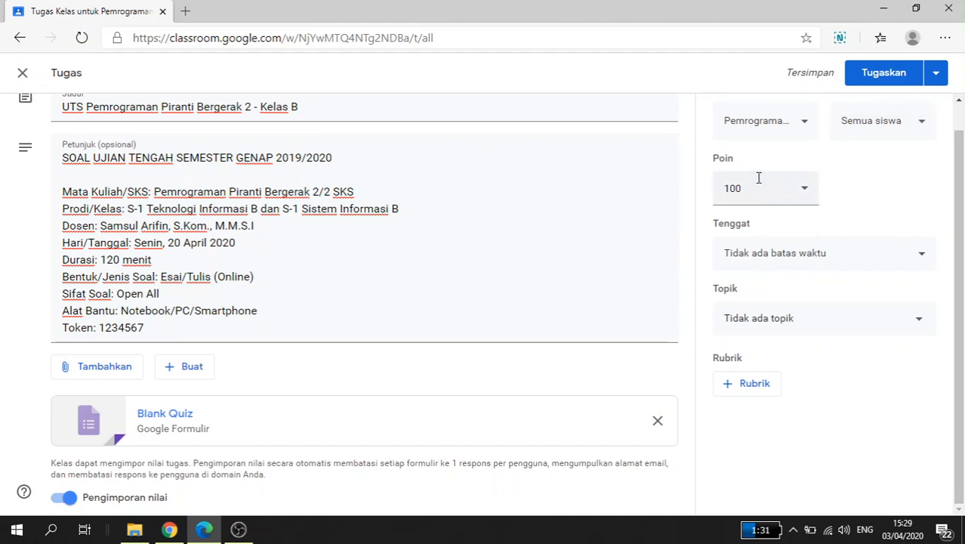
Step: Set the assignment's due date to 20 Apr 2020 and its due time to 20.00
left_click(882, 255)
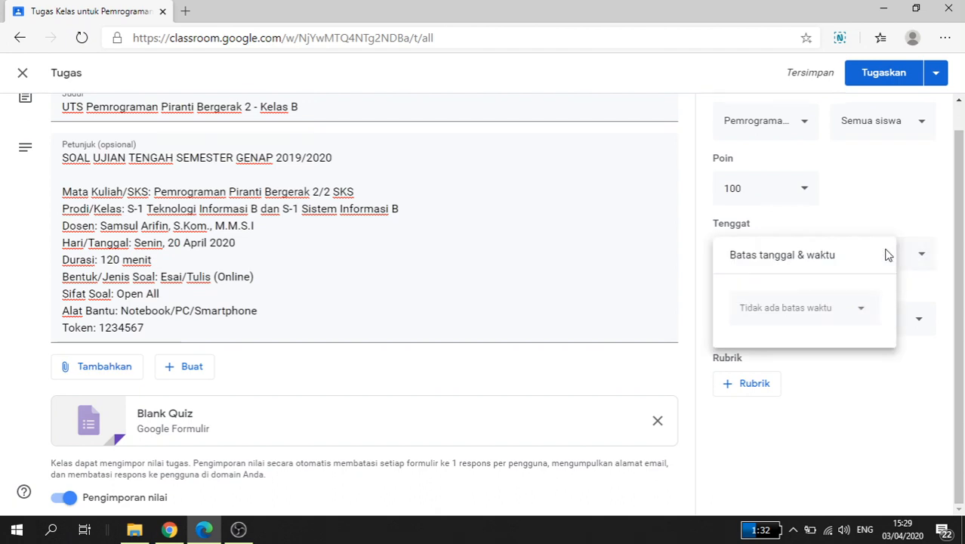
left_click(851, 314)
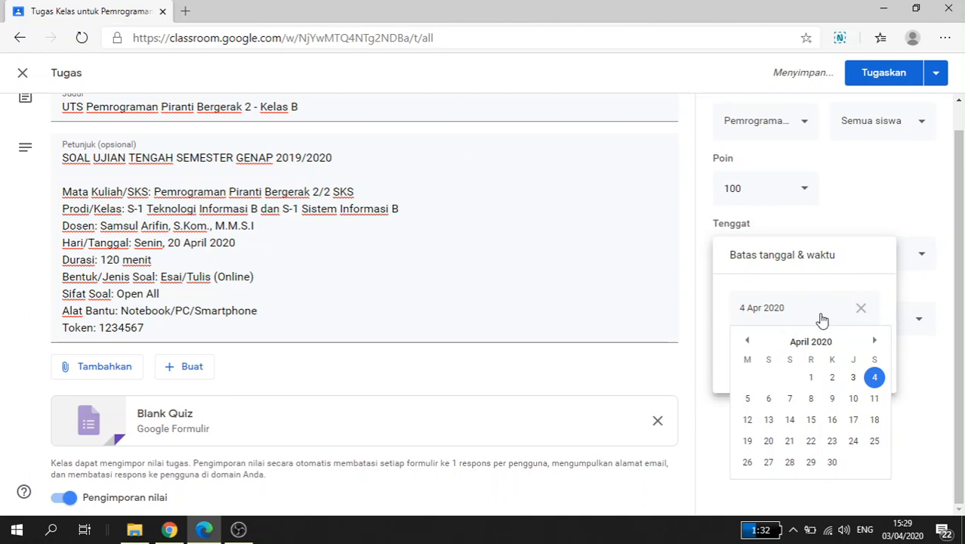
left_click(768, 442)
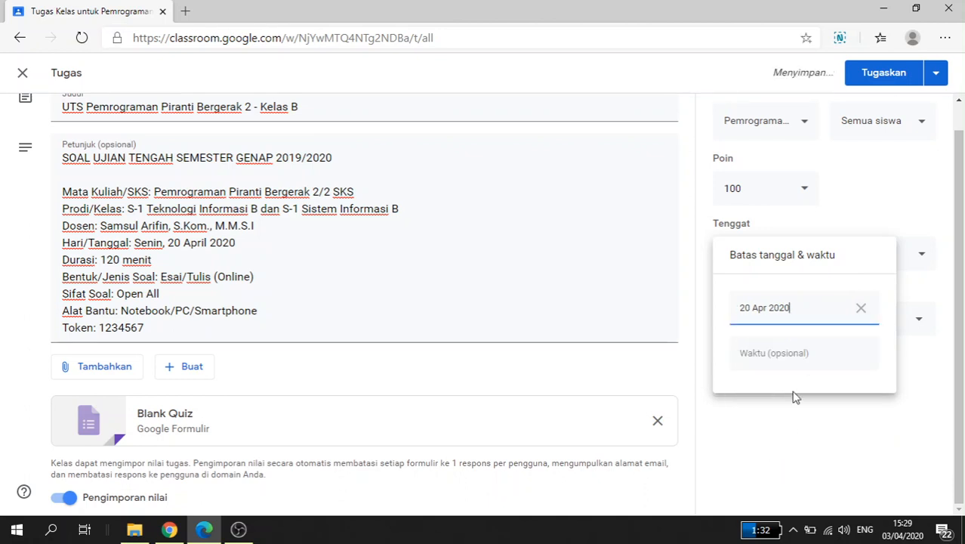
left_click(774, 357)
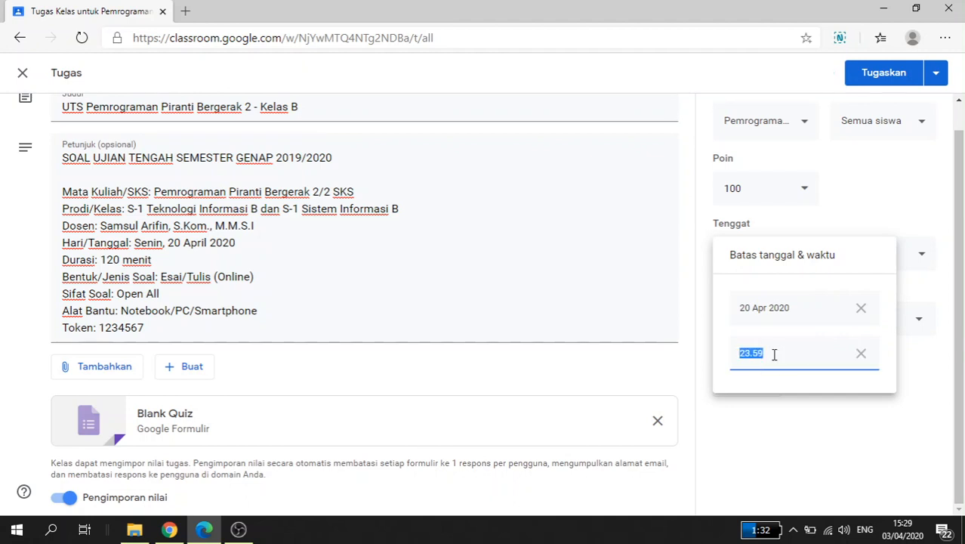
left_click(775, 354)
left_click_drag(783, 353, 713, 363)
type("20.")
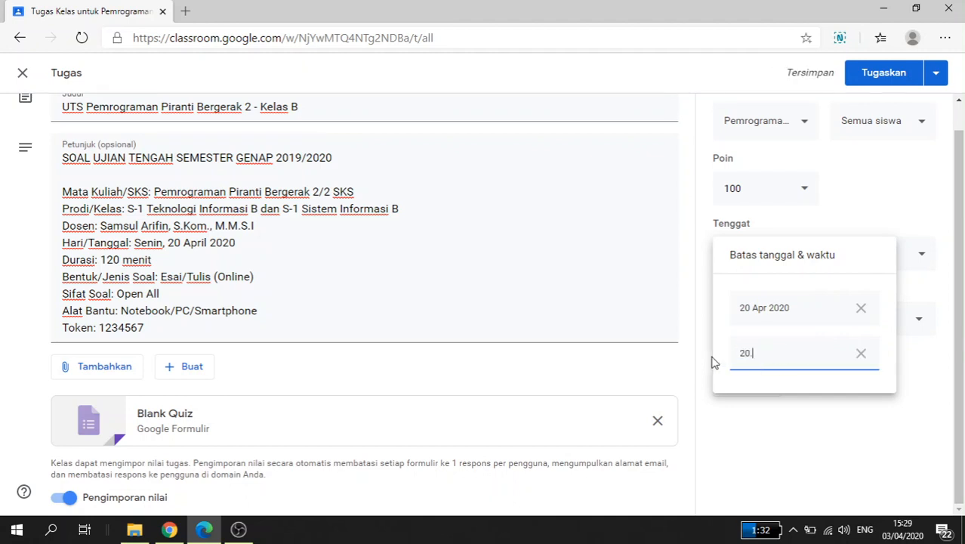
type("00")
left_click(763, 406)
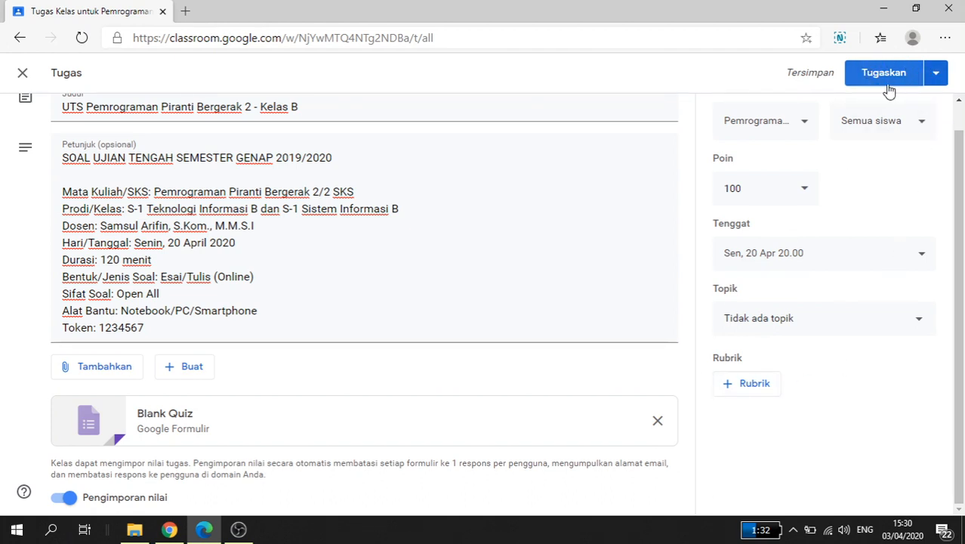
Step: Save the assignment as a draft with "Simpan draf" instead of assigning it to the students
left_click(937, 75)
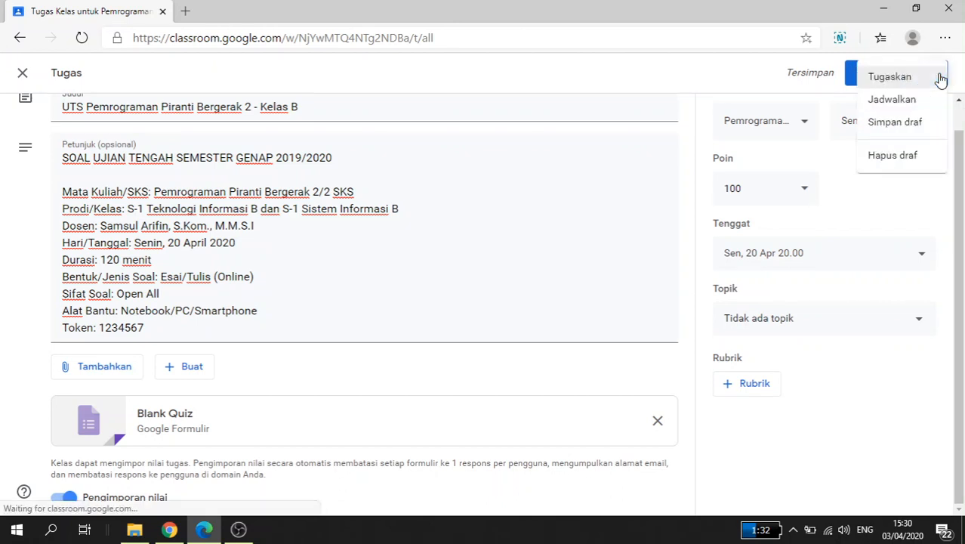
left_click(920, 123)
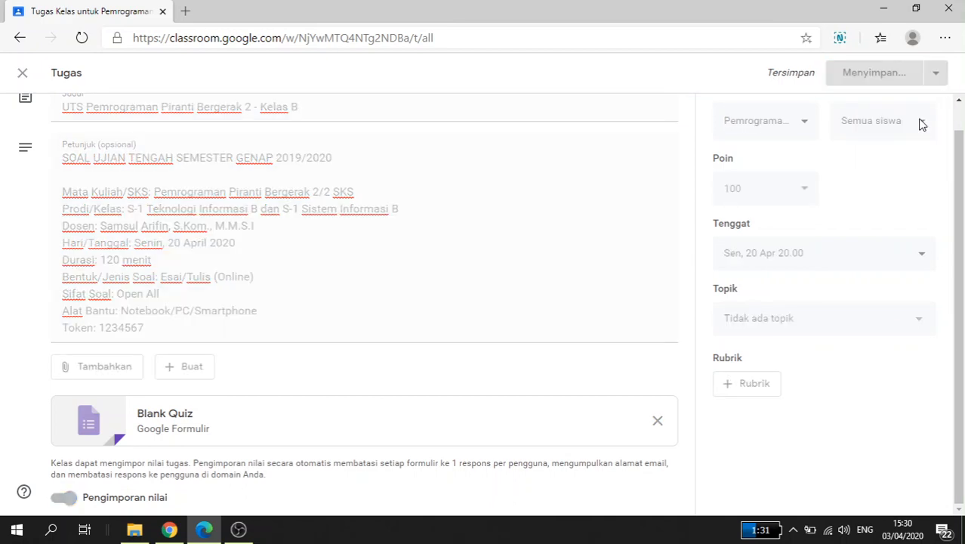